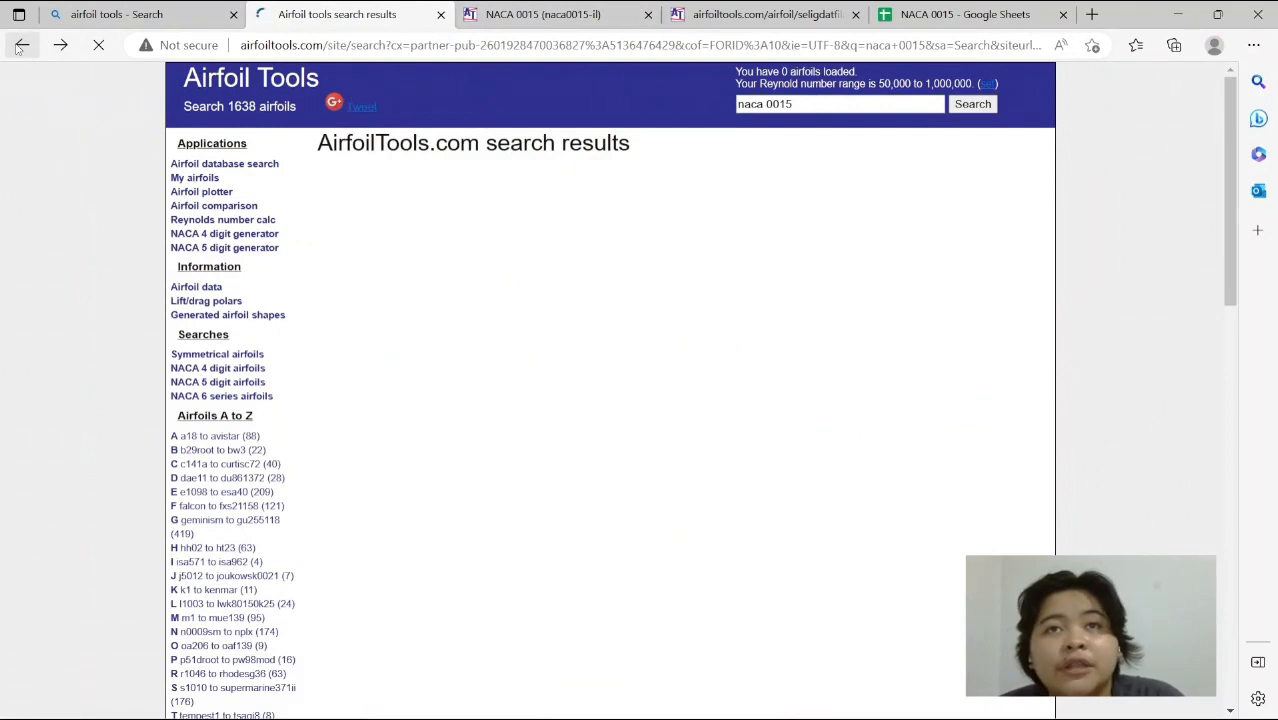
View the NACA 0015 (naca0015-il) airfoil details page and examine its profile, Reynolds number table and polar plots
{"action": "mouse_move", "coordinate": [778, 700]}
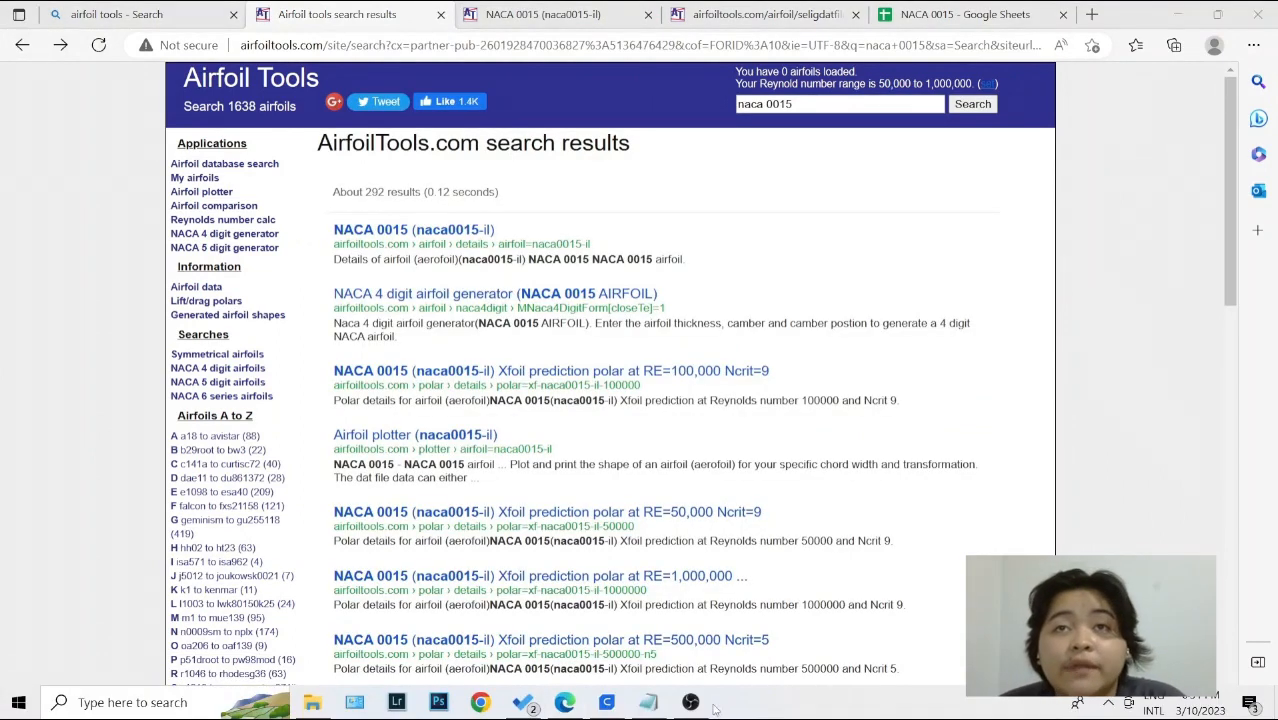
{"action": "left_click", "coordinate": [1043, 513]}
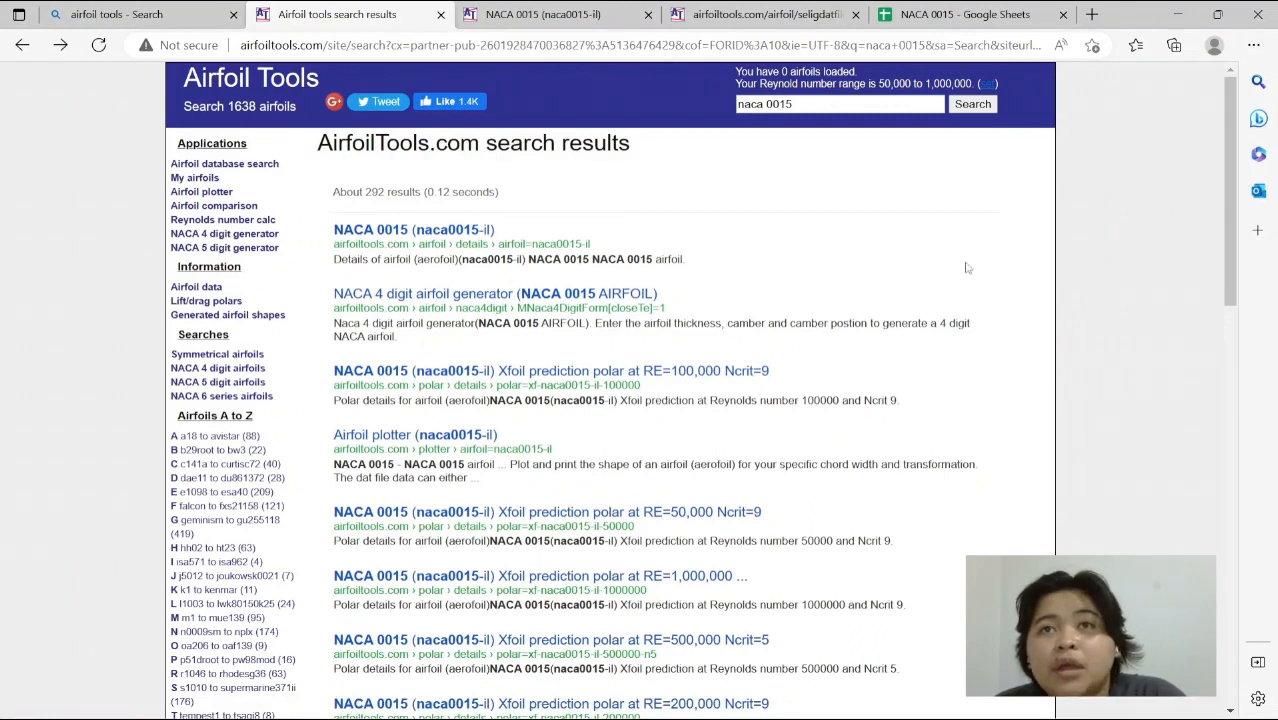
{"action": "left_click", "coordinate": [620, 15]}
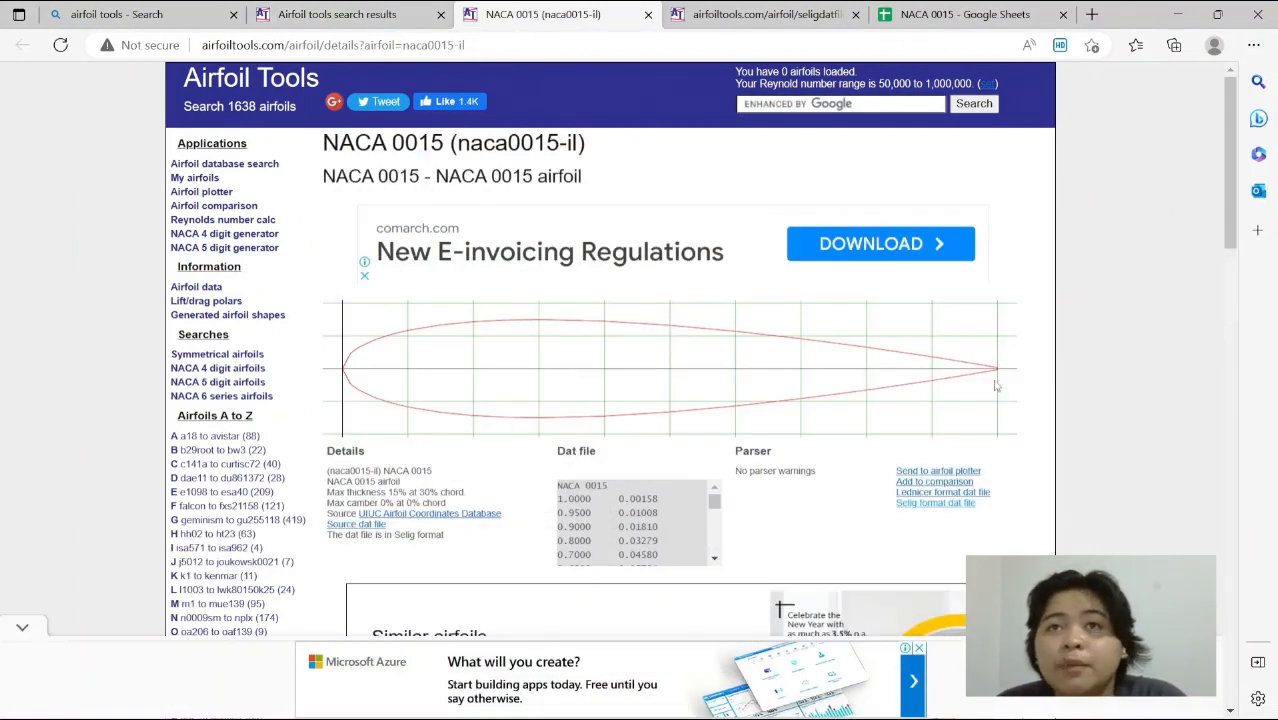
{"action": "scroll", "coordinate": [996, 385], "scroll_direction": "down", "scroll_amount": 1}
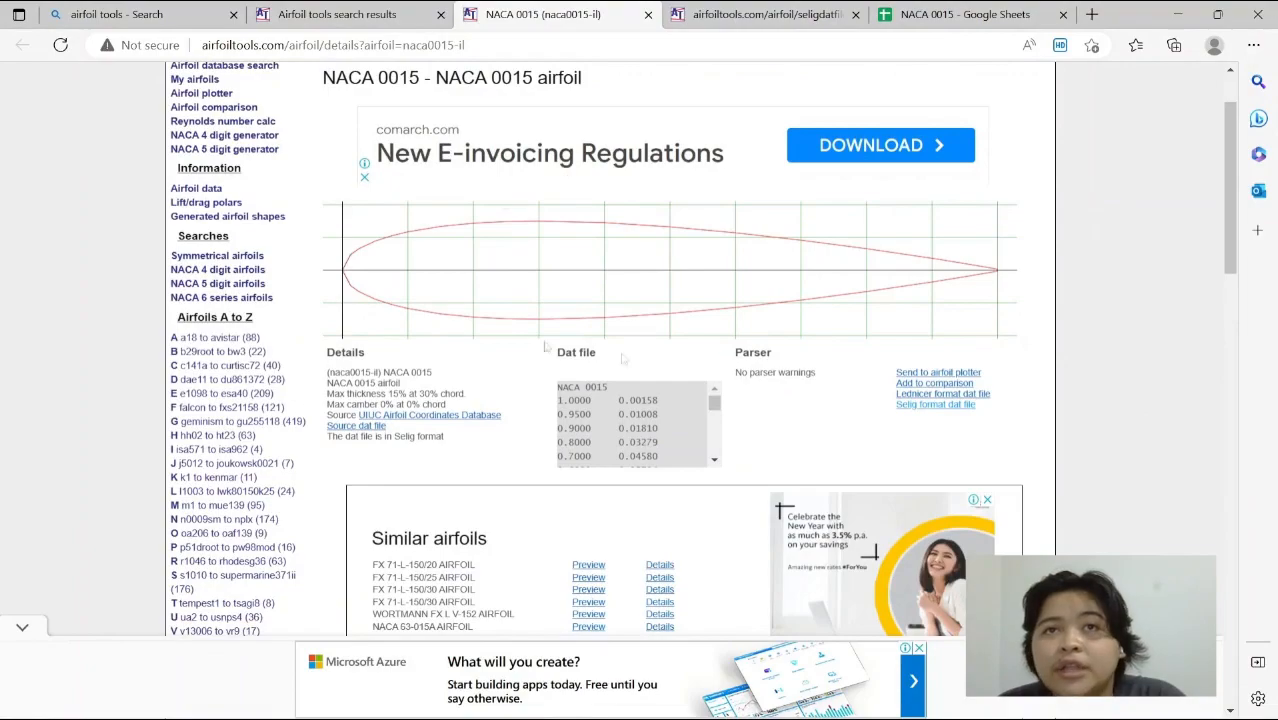
{"action": "scroll", "coordinate": [950, 338], "scroll_direction": "down", "scroll_amount": 10}
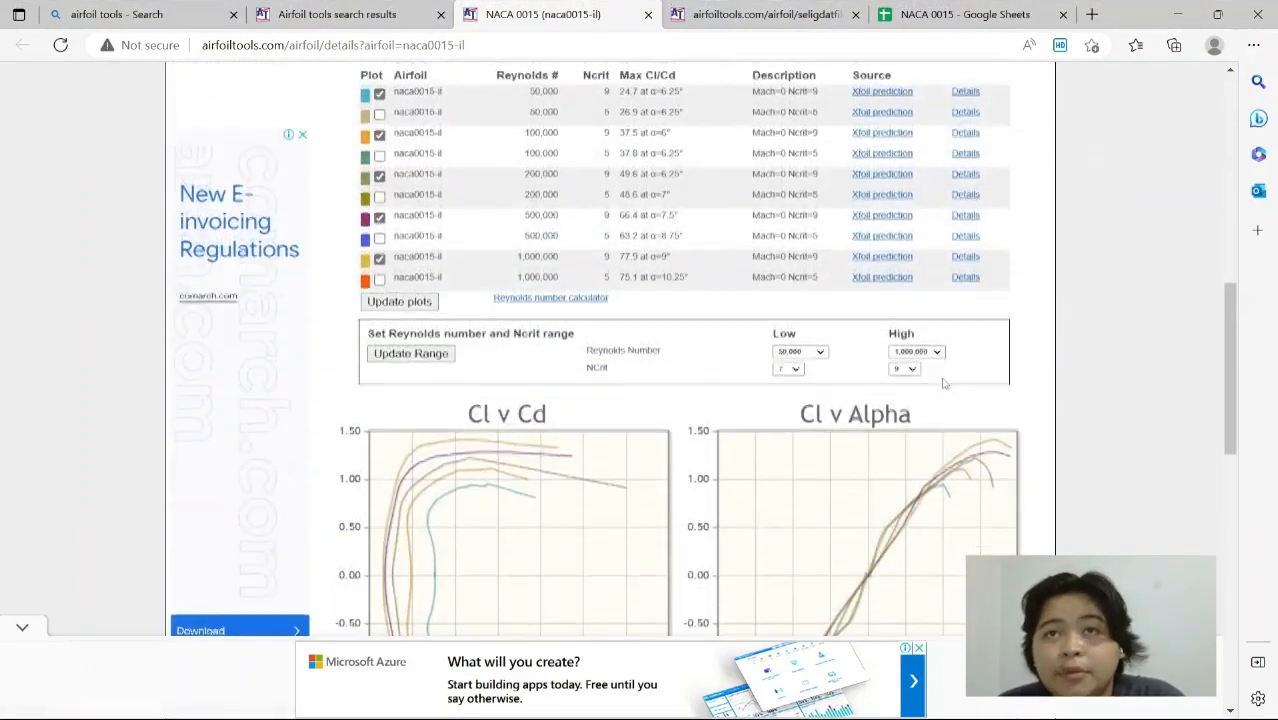
{"action": "scroll", "coordinate": [672, 504], "scroll_direction": "down", "scroll_amount": 2}
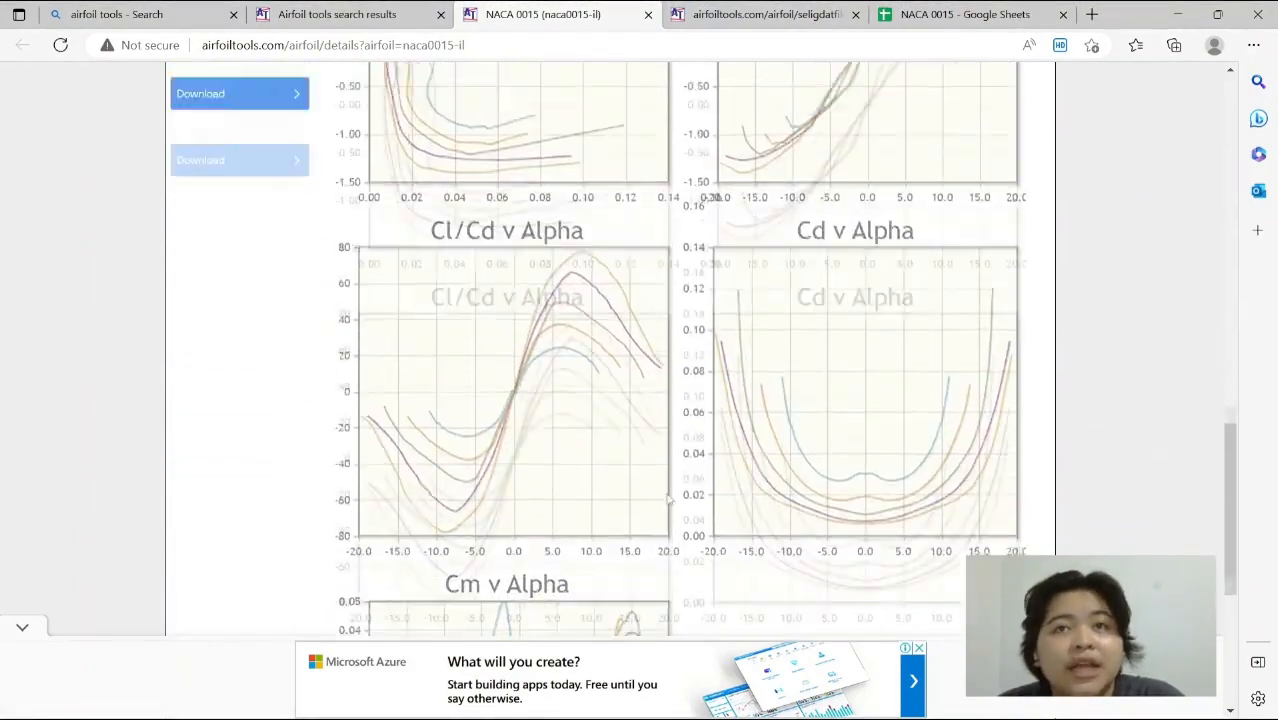
{"action": "scroll", "coordinate": [669, 500], "scroll_direction": "up", "scroll_amount": 6}
{"action": "scroll", "coordinate": [669, 500], "scroll_direction": "up", "scroll_amount": 8}
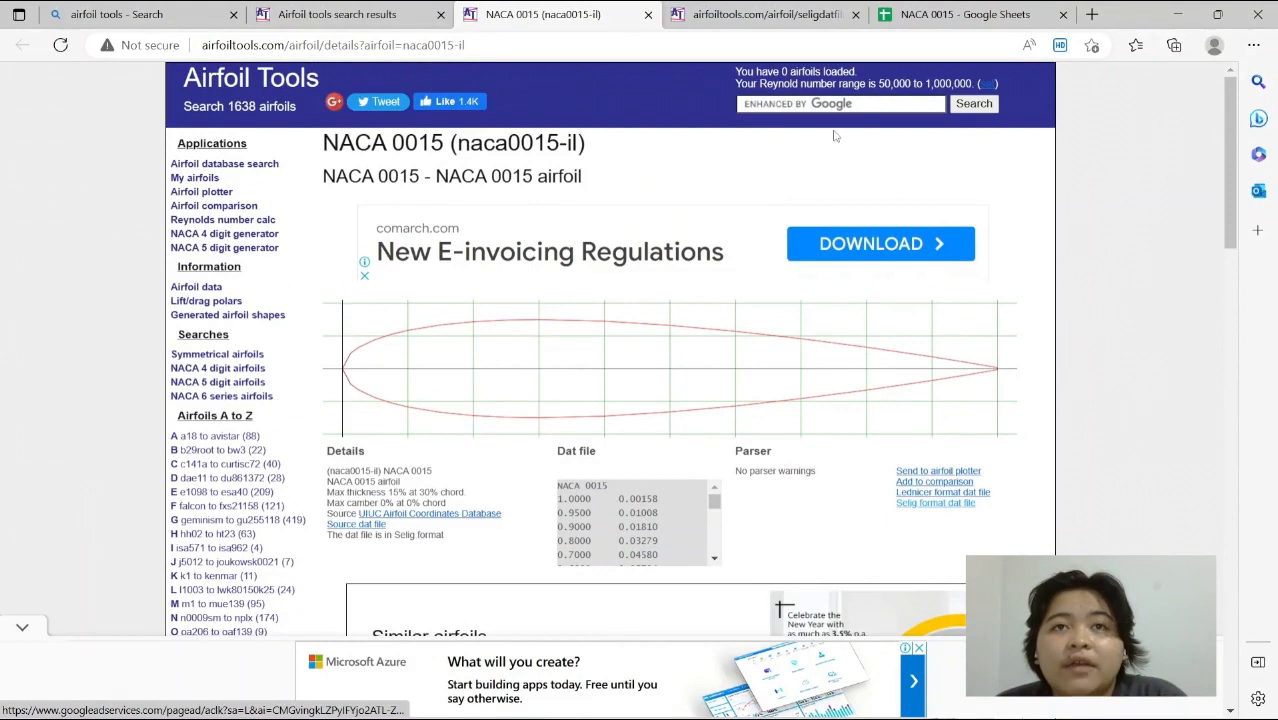
Copy all coordinate pairs from the NACA 0015 Selig dat file into the NACA 0015 Google Sheet, starting at cell C1
{"action": "key", "text": "ctrl+Tab"}
{"action": "left_click", "coordinate": [643, 174]}
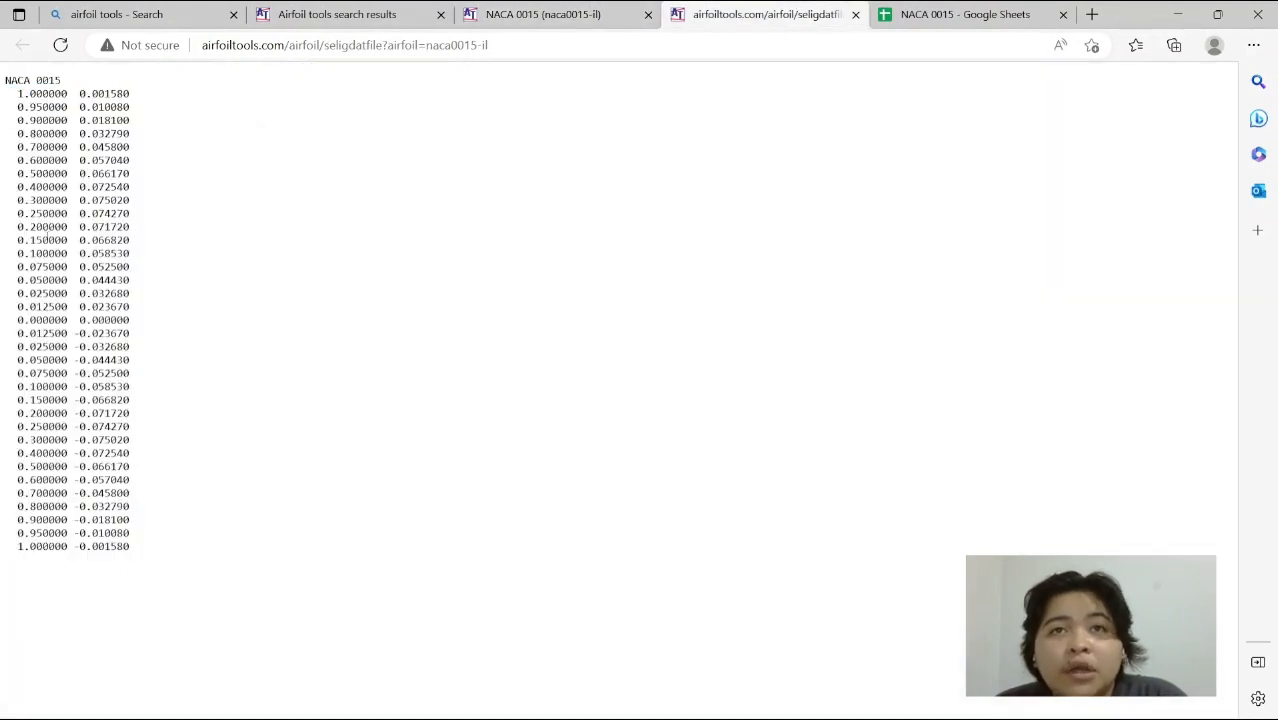
{"action": "left_click_drag", "start_coordinate": [18, 93], "coordinate": [135, 548]}
{"action": "key", "text": "ctrl+Tab"}
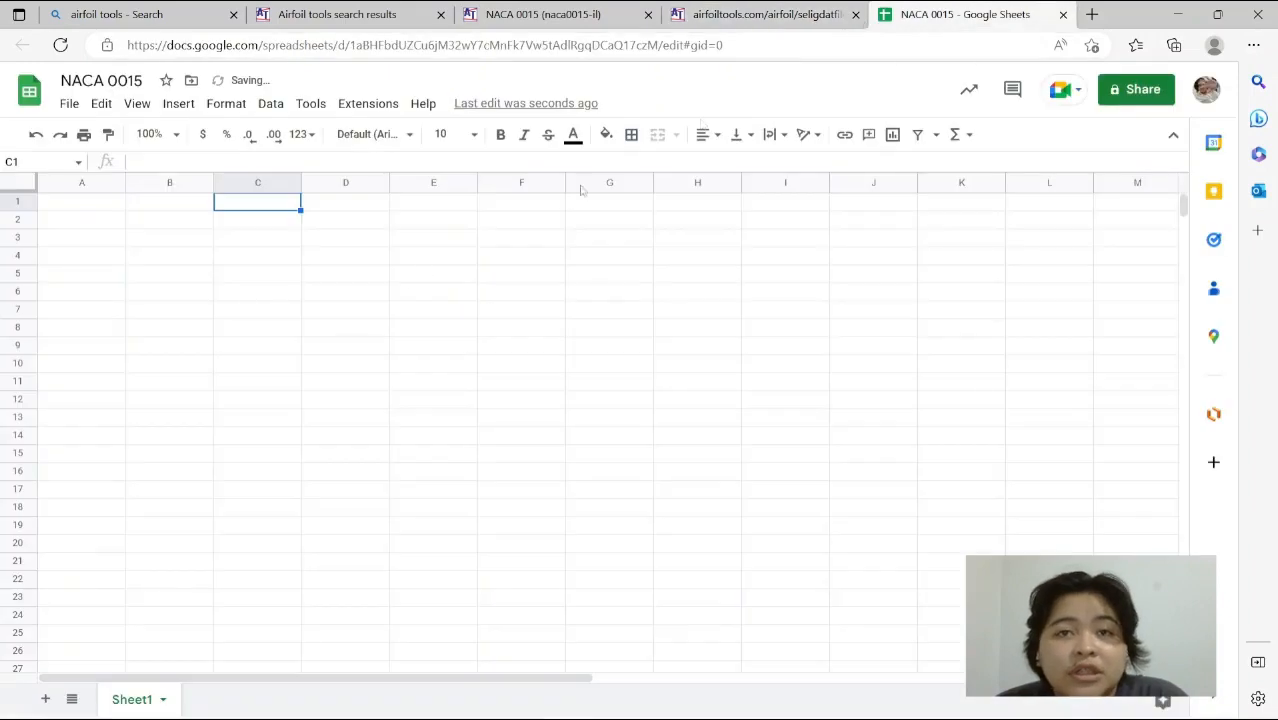
{"action": "key", "text": "ctrl+v"}
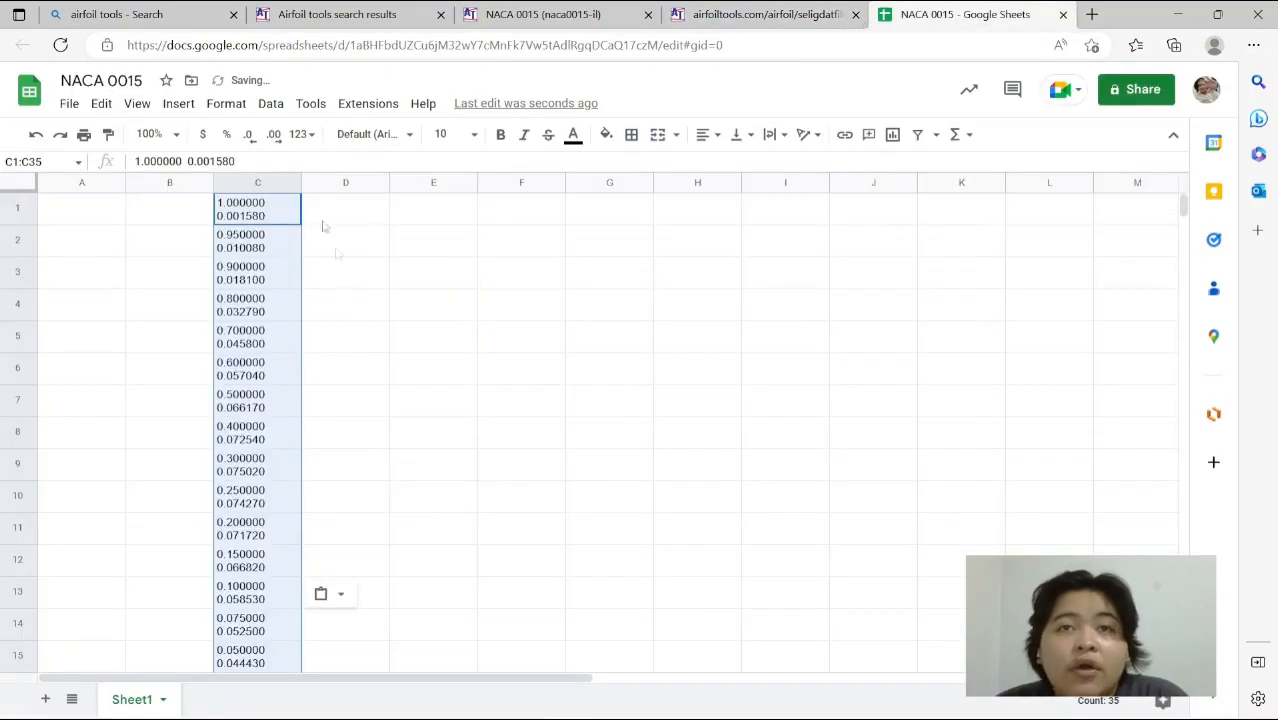
Split the pasted coordinate text in C1:C35 into separate columns
{"action": "left_click", "coordinate": [180, 104]}
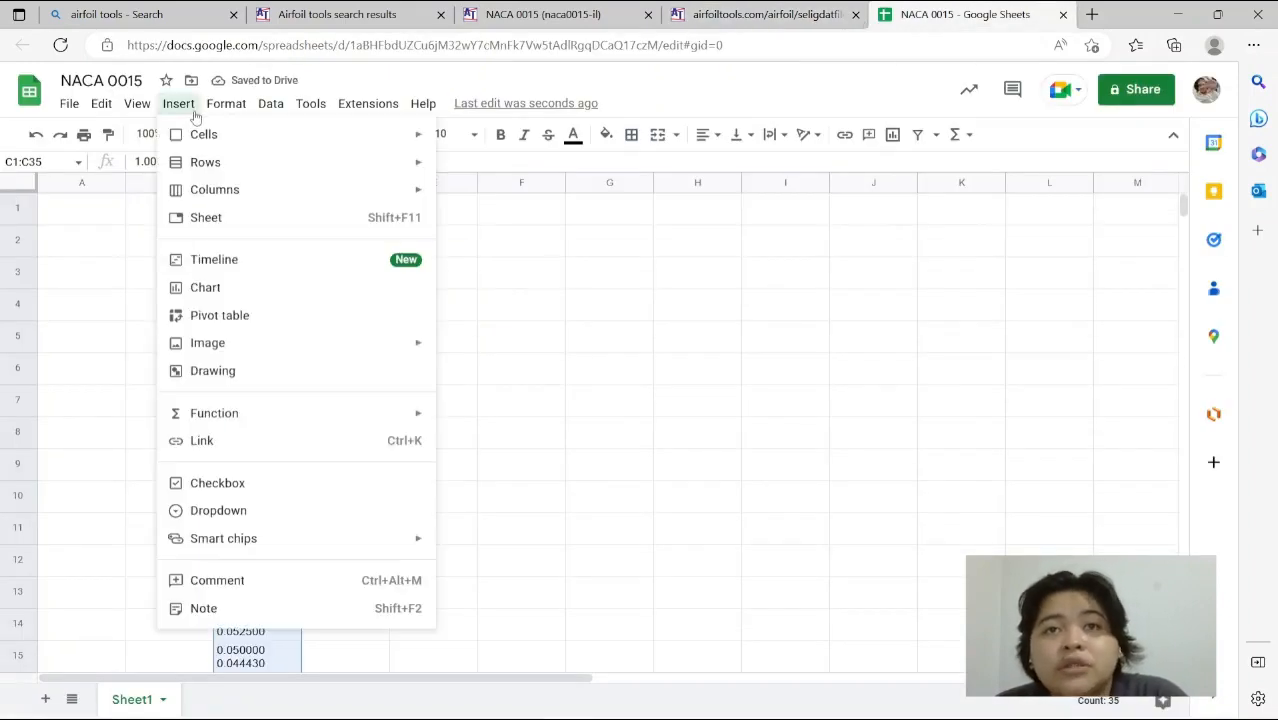
{"action": "mouse_move", "coordinate": [221, 110]}
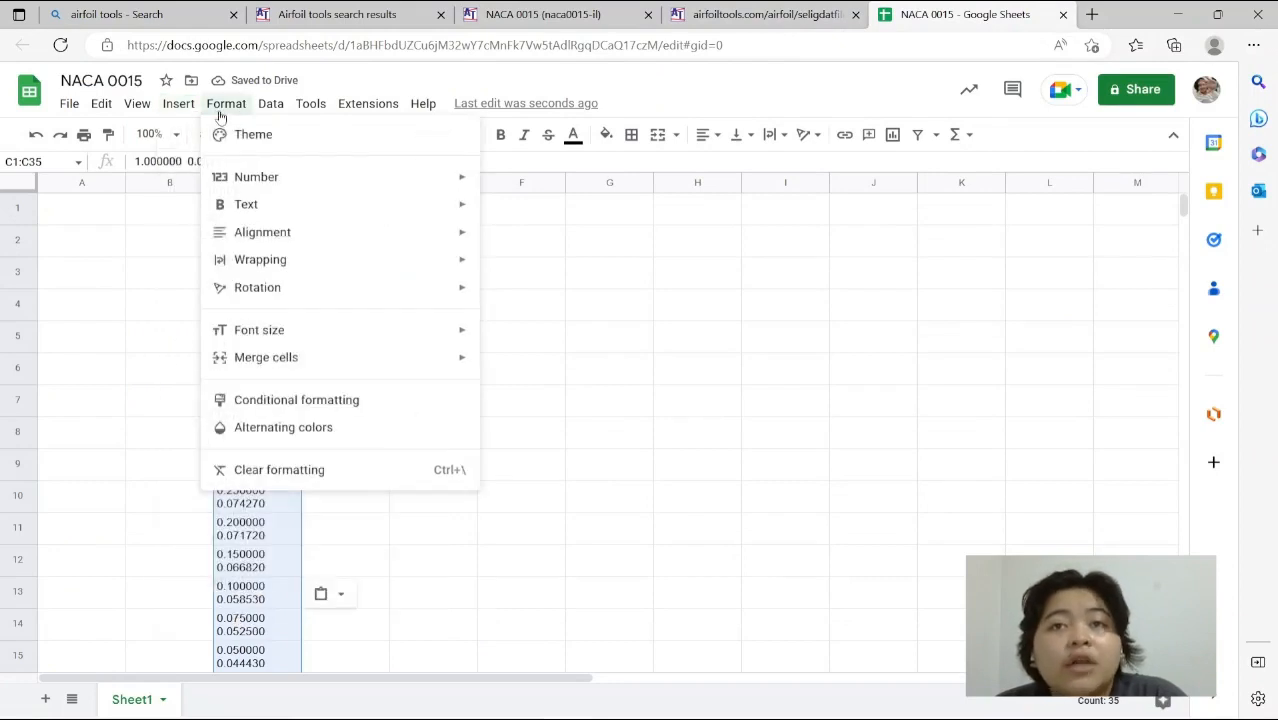
{"action": "mouse_move", "coordinate": [258, 117]}
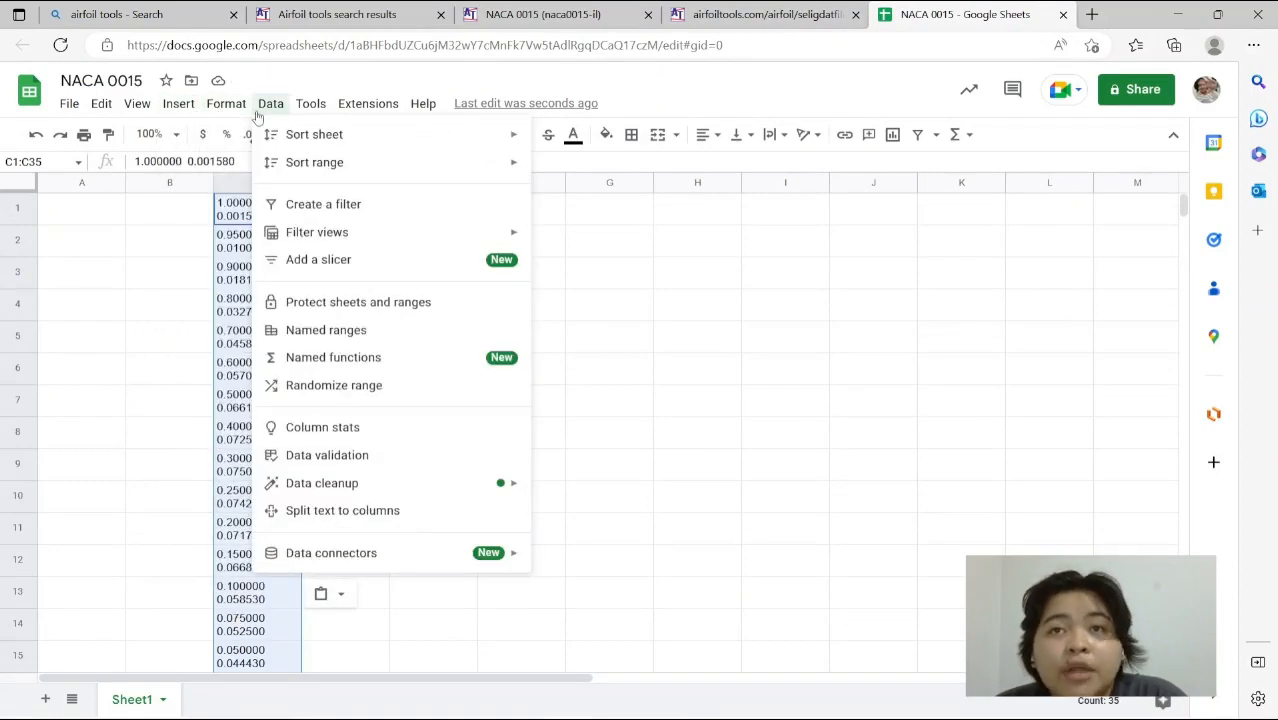
{"action": "left_click", "coordinate": [383, 512]}
{"action": "left_click", "coordinate": [603, 440]}
{"action": "scroll", "coordinate": [463, 364], "scroll_direction": "down", "scroll_amount": 1}
{"action": "scroll", "coordinate": [463, 366], "scroll_direction": "up", "scroll_amount": 1}
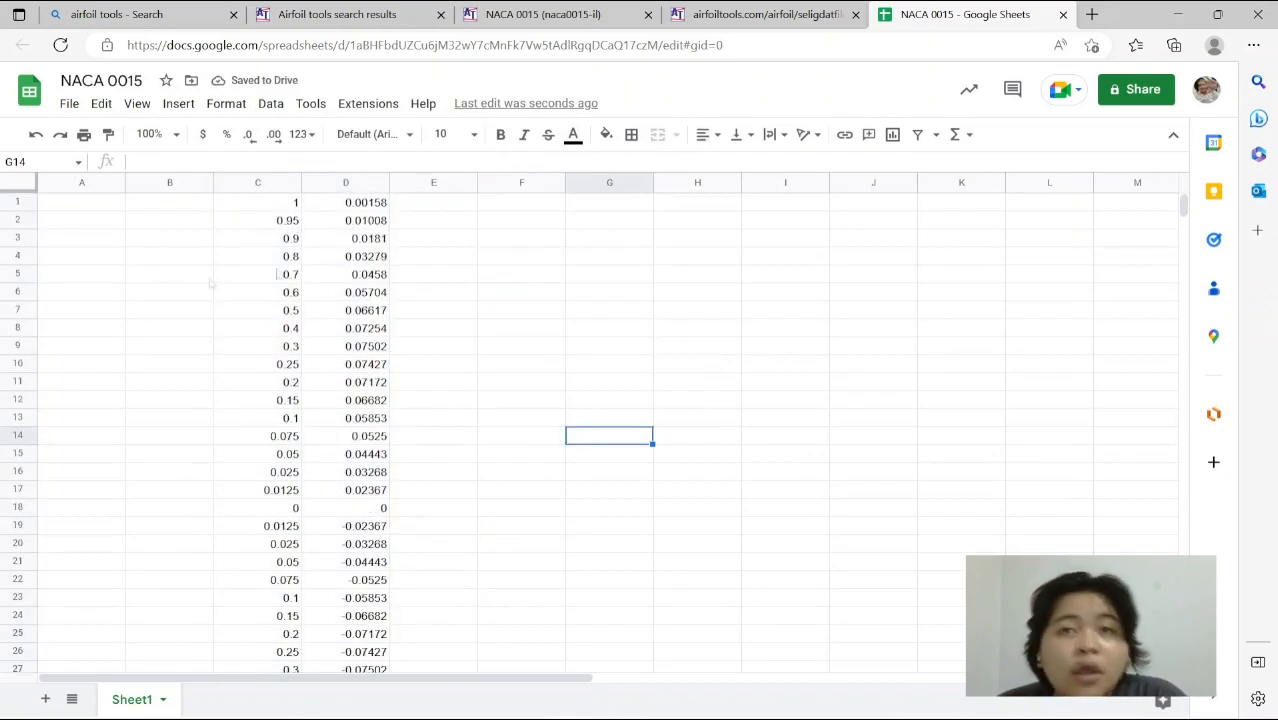
Enter 0 in cell E1 and fill it down to E35 as the third coordinate column
{"action": "left_click", "coordinate": [440, 207]}
{"action": "type", "text": "0"}
{"action": "left_click", "coordinate": [500, 255]}
{"action": "left_click", "coordinate": [465, 212]}
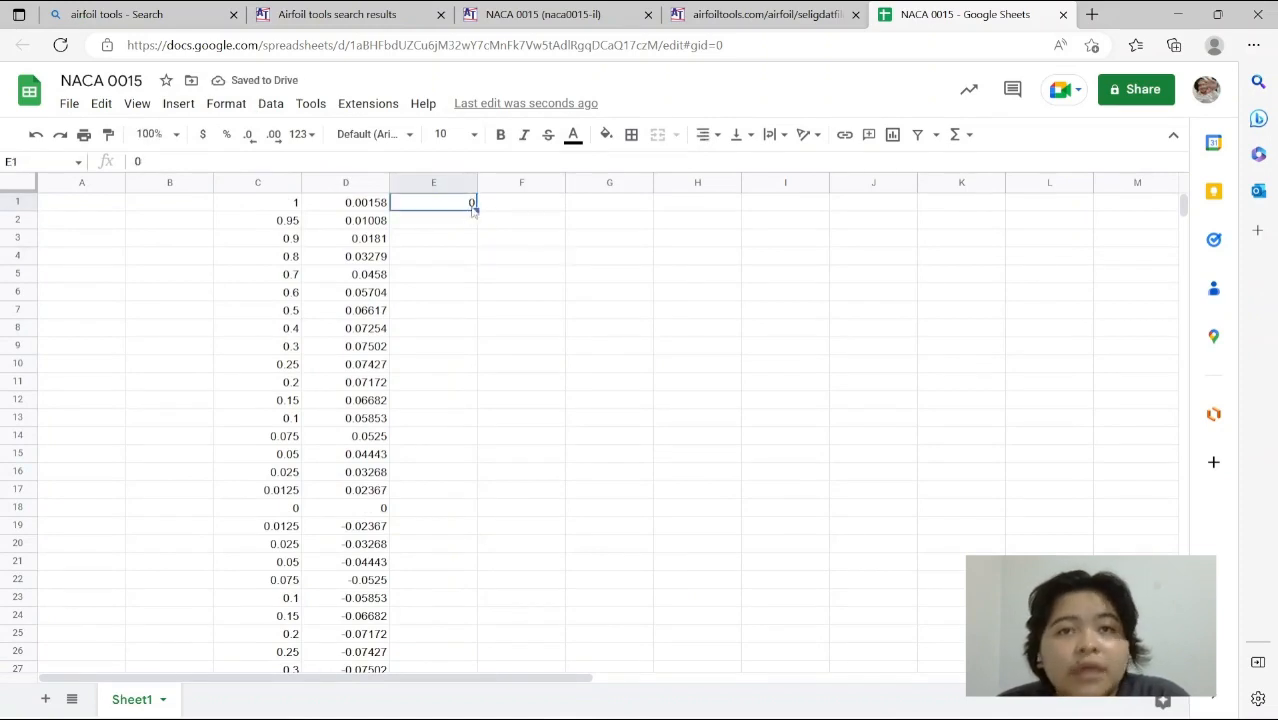
{"action": "left_click_drag", "start_coordinate": [477, 430], "coordinate": [487, 476]}
{"action": "left_click_drag", "start_coordinate": [487, 418], "coordinate": [487, 418]}
{"action": "scroll", "coordinate": [551, 417], "scroll_direction": "up", "scroll_amount": 8}
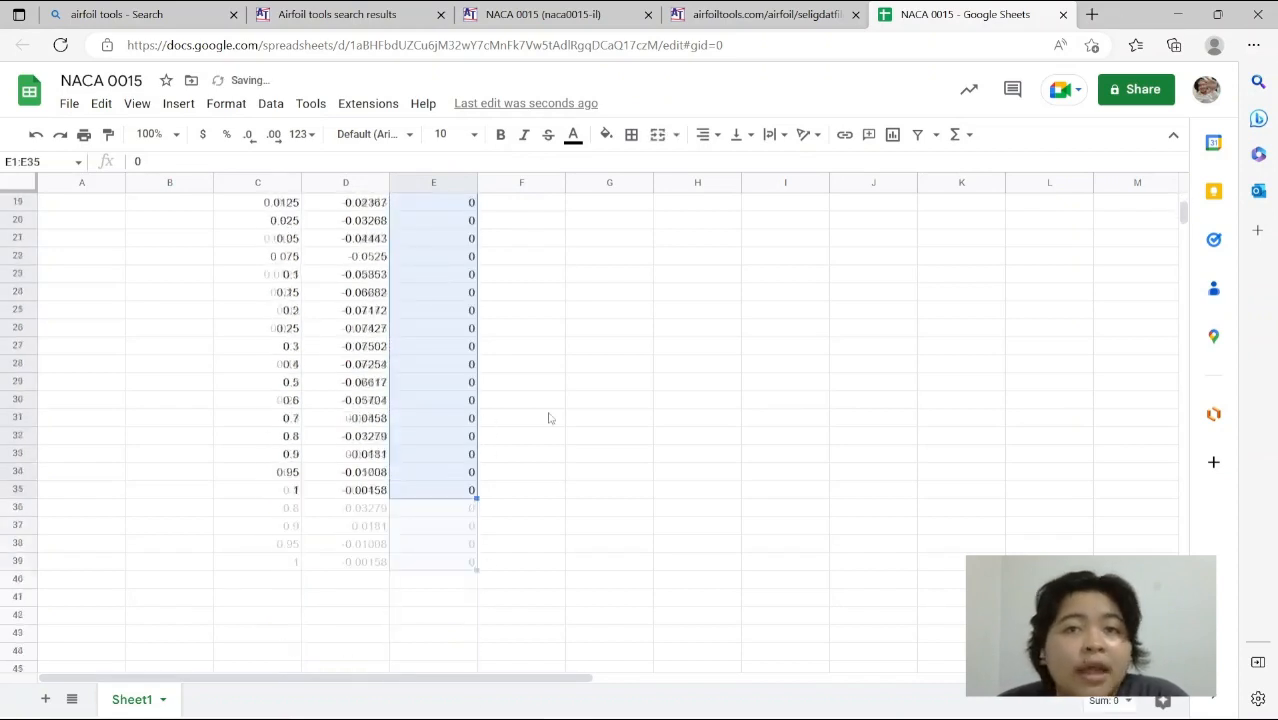
{"action": "left_click", "coordinate": [577, 383]}
Enter 1 in cell A1, and 1 and 2 in cells B1 and B2
{"action": "left_click", "coordinate": [98, 207]}
{"action": "type", "text": "1"}
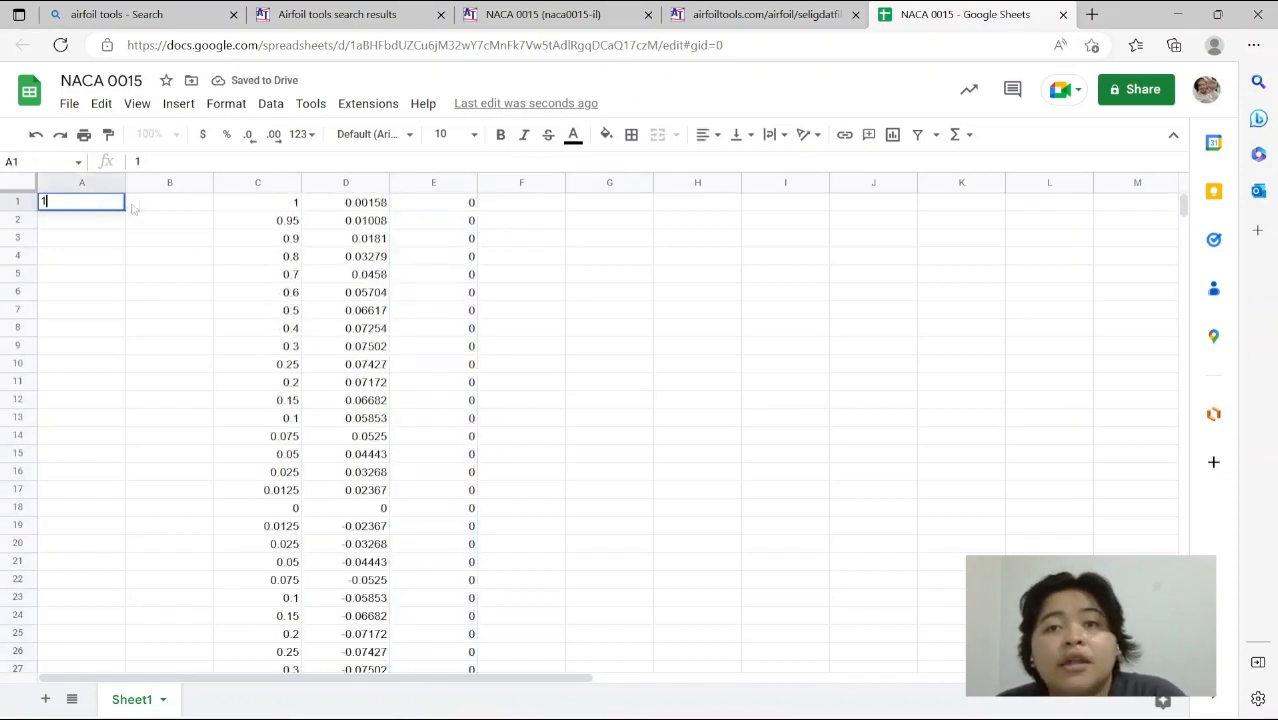
{"action": "key", "text": "Tab"}
{"action": "type", "text": "1"}
{"action": "key", "text": "Return"}
{"action": "type", "text": "2"}
{"action": "left_click", "coordinate": [187, 297]}
Fill column A with 1 and continue the number series in column B, both down to row 35
{"action": "left_click", "coordinate": [72, 204]}
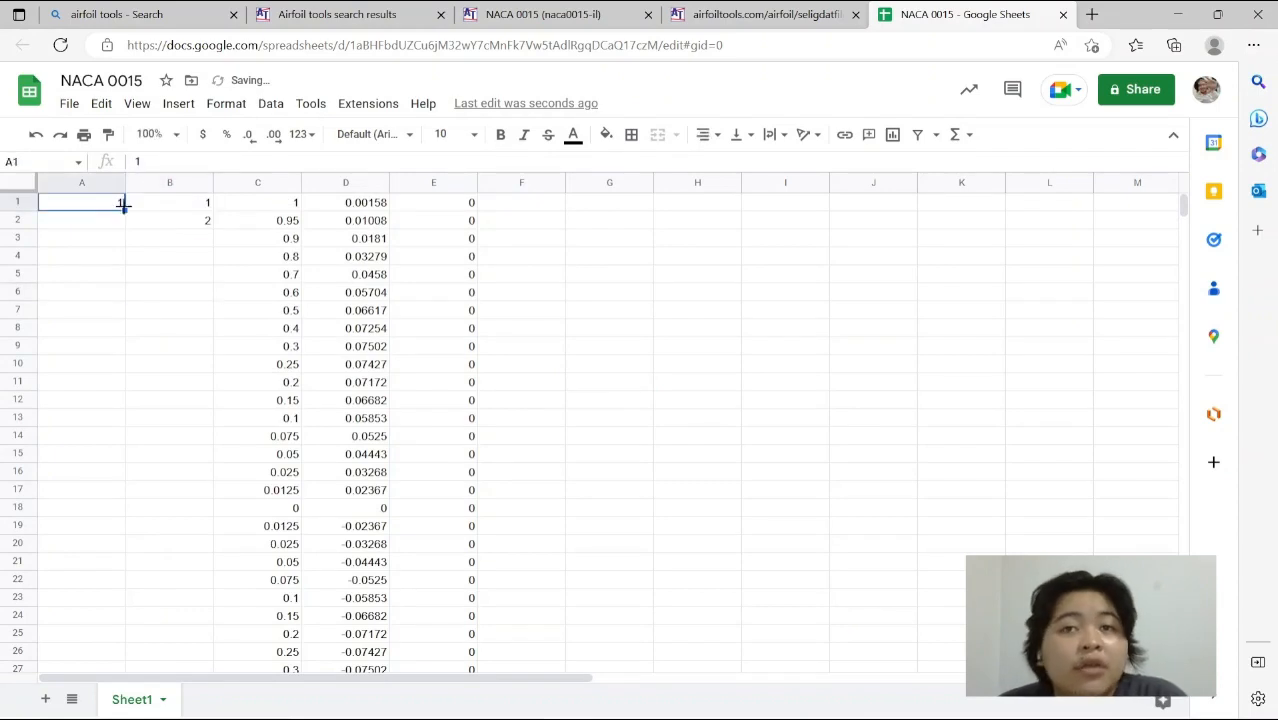
{"action": "scroll", "coordinate": [157, 495], "scroll_direction": "down", "scroll_amount": 4}
{"action": "left_click_drag", "start_coordinate": [155, 493], "coordinate": [160, 495]}
{"action": "scroll", "coordinate": [190, 478], "scroll_direction": "up", "scroll_amount": 4}
{"action": "left_click_drag", "start_coordinate": [192, 204], "coordinate": [220, 479]}
{"action": "scroll", "coordinate": [211, 645], "scroll_direction": "down", "scroll_amount": 4}
{"action": "left_click", "coordinate": [608, 459]}
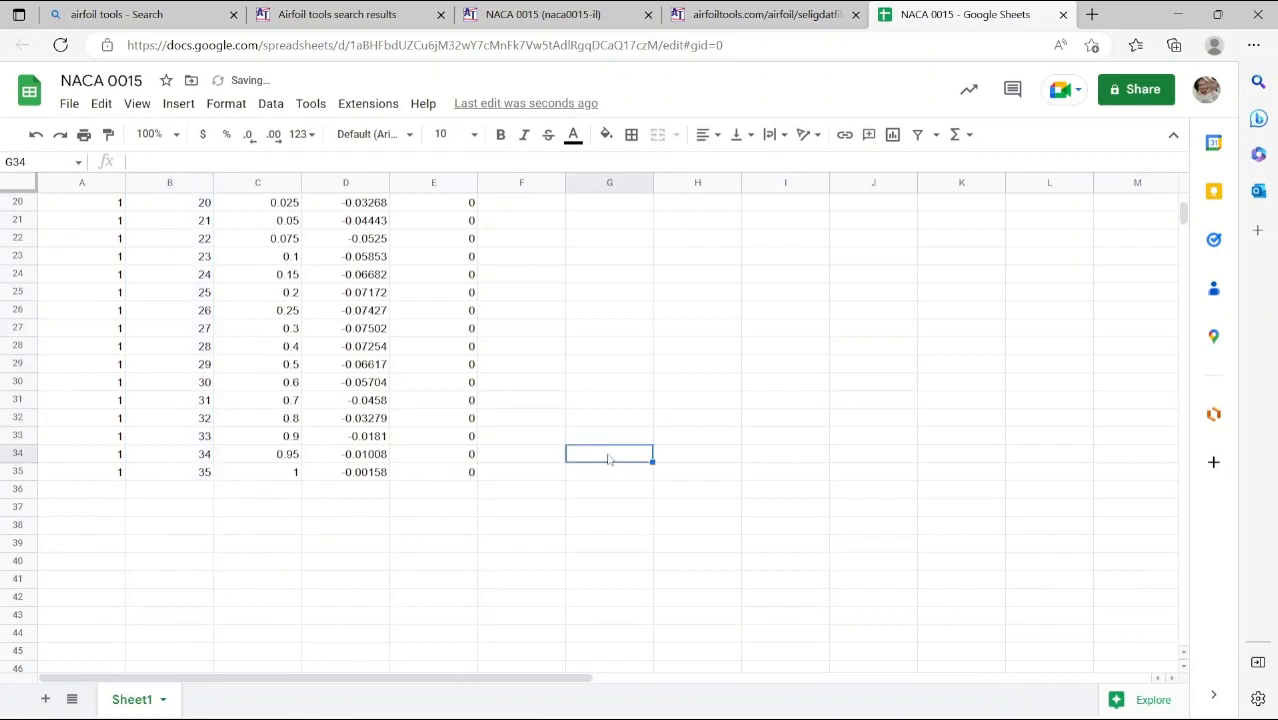
Download the sheet as a Tab Separated Values (.tsv) file
{"action": "scroll", "coordinate": [608, 459], "scroll_direction": "up", "scroll_amount": 4}
{"action": "left_click", "coordinate": [77, 108]}
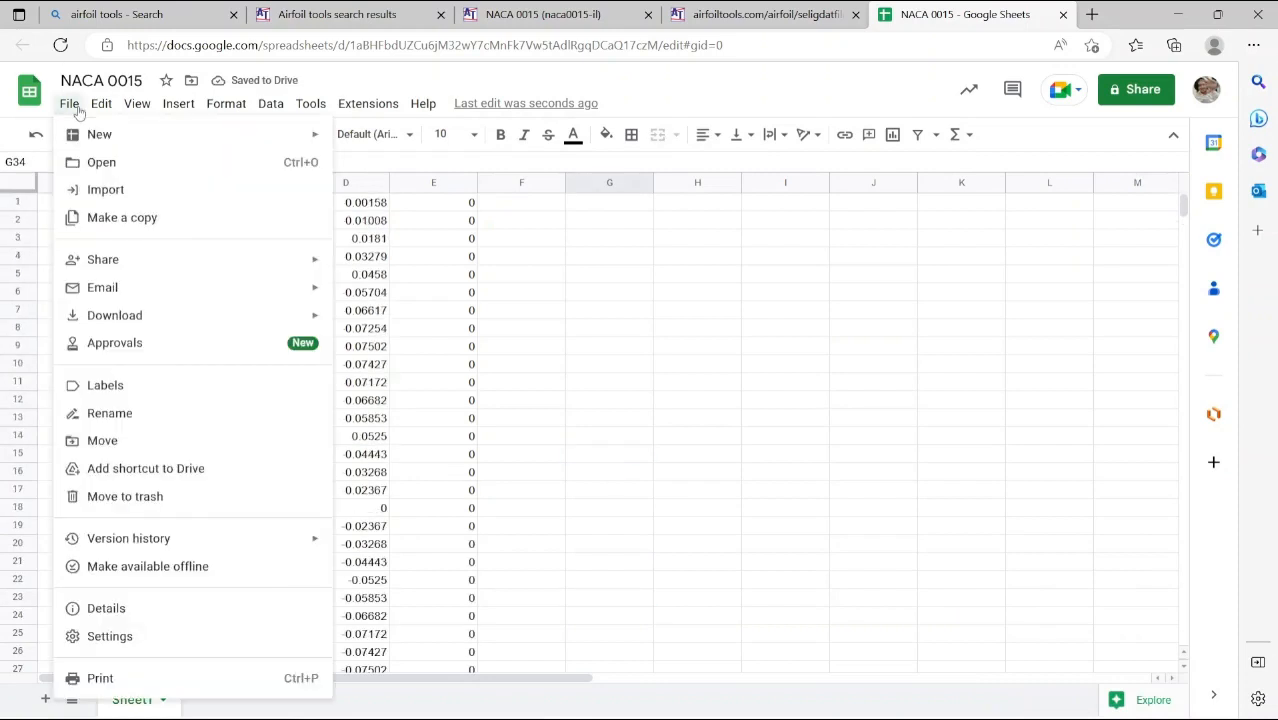
{"action": "mouse_move", "coordinate": [161, 324]}
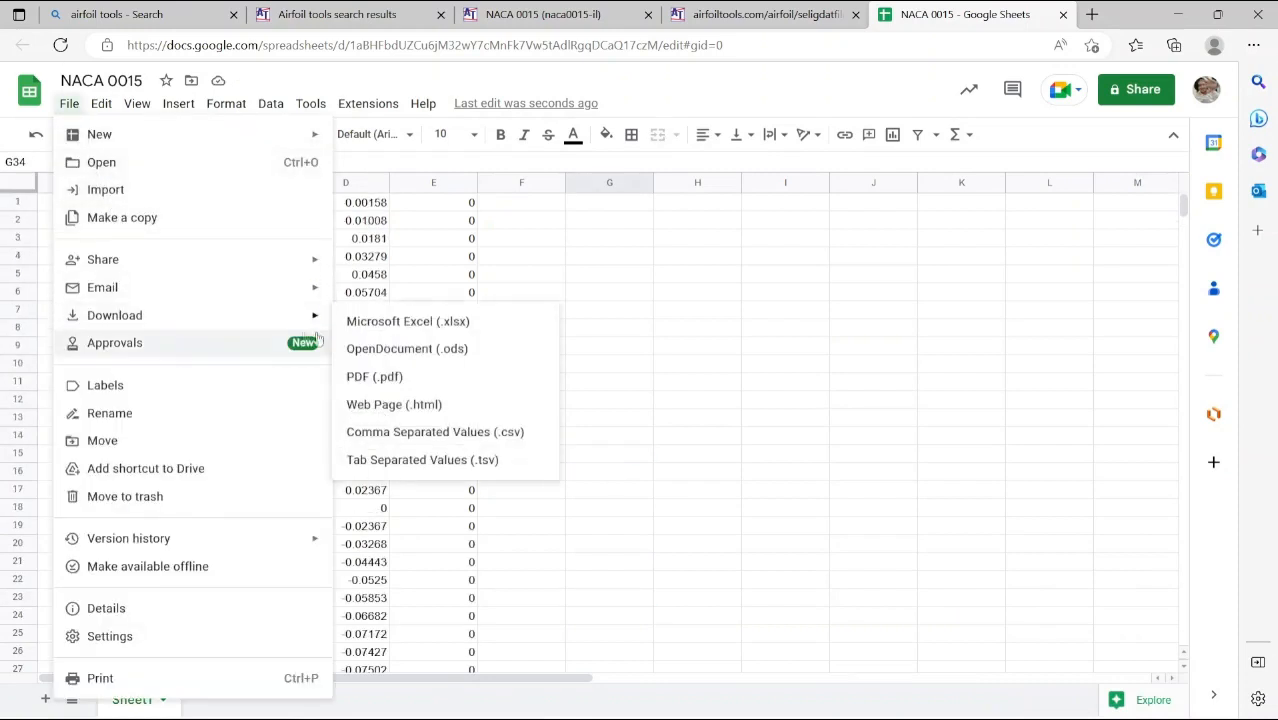
{"action": "left_click", "coordinate": [505, 460]}
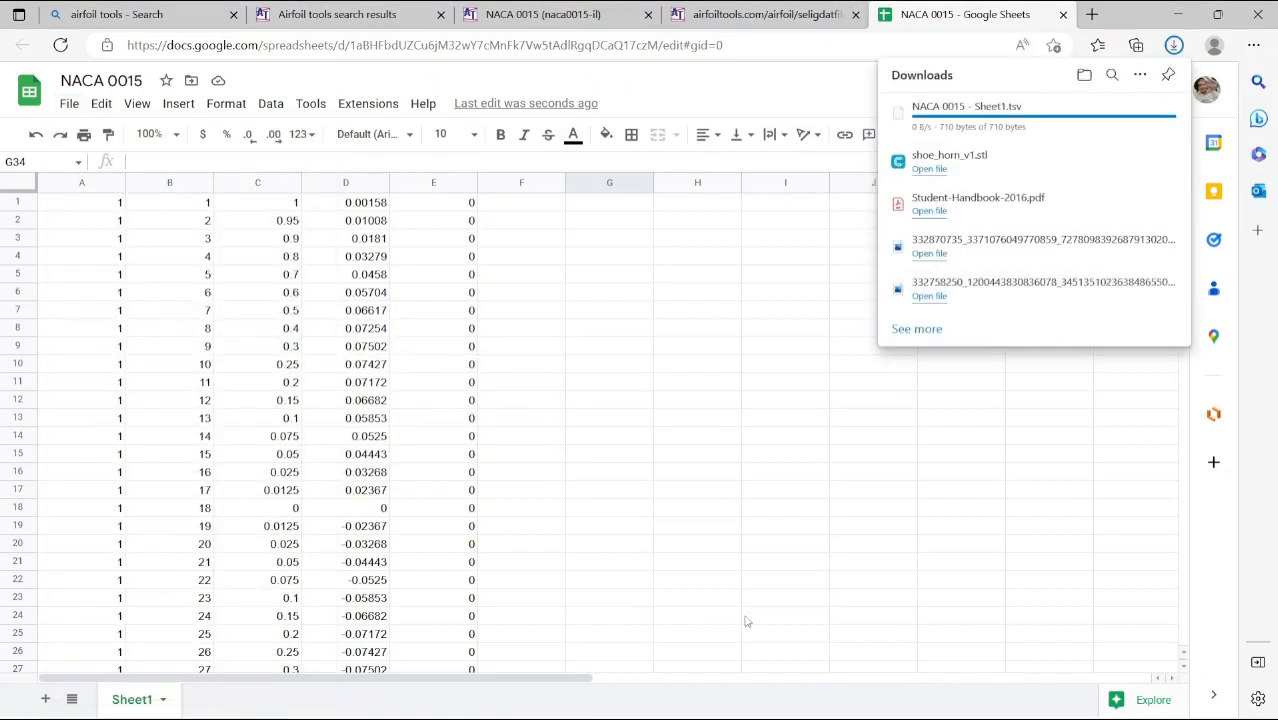
Locate the exported NACA 0015 sheet in the Downloads folder and rename it with a .txt extension
{"action": "left_click", "coordinate": [483, 703]}
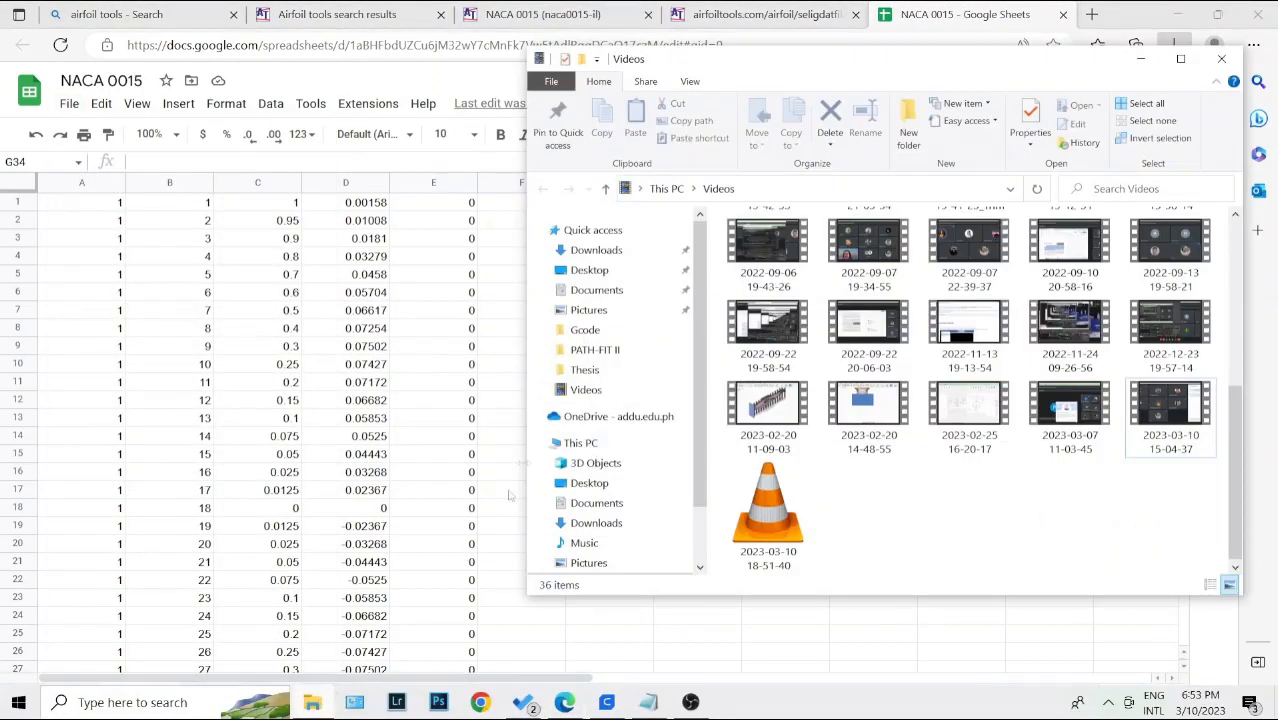
{"action": "left_click", "coordinate": [615, 250]}
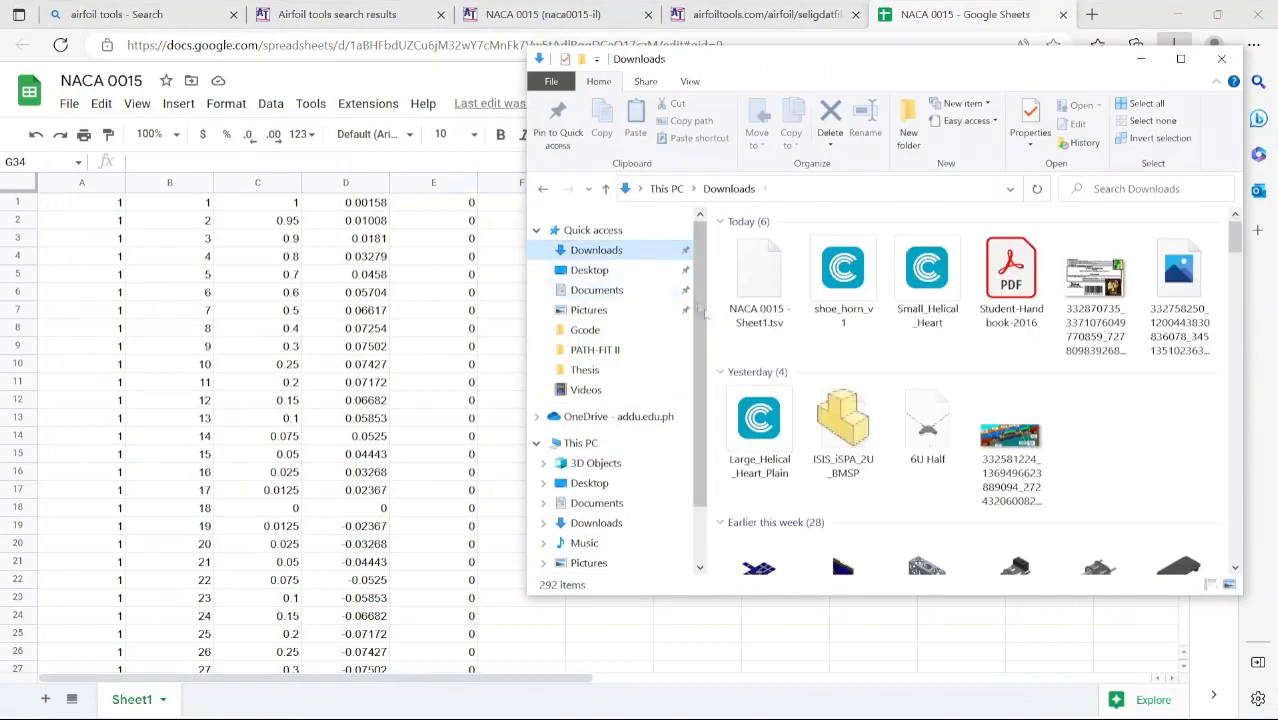
{"action": "left_click", "coordinate": [762, 300]}
{"action": "right_click", "coordinate": [762, 305]}
{"action": "type", "text": "m"}
{"action": "type", "text": ".txt"}
{"action": "key", "text": "Return"}
{"action": "left_click", "coordinate": [722, 376]}
{"action": "left_click", "coordinate": [919, 428]}
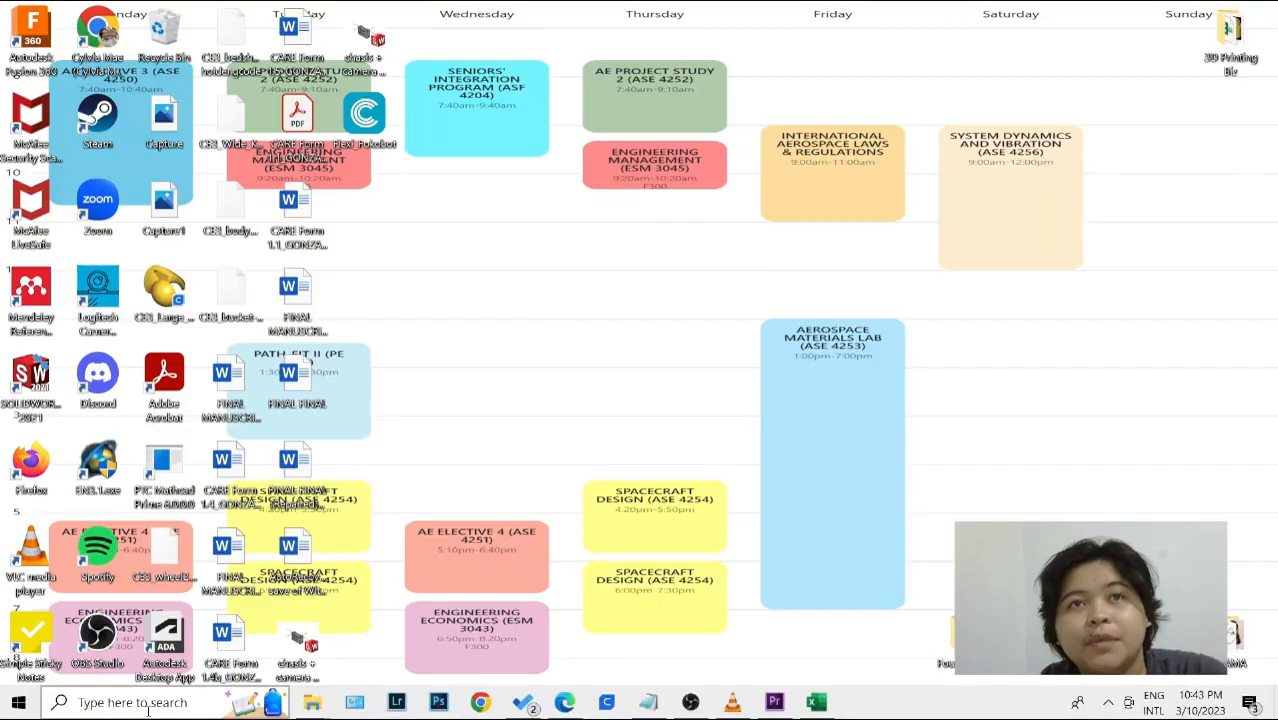
Launch Workbench 2022 R2 and add a Fluid Flow (Fluent) analysis system to the project schematic
{"action": "left_click", "coordinate": [147, 705]}
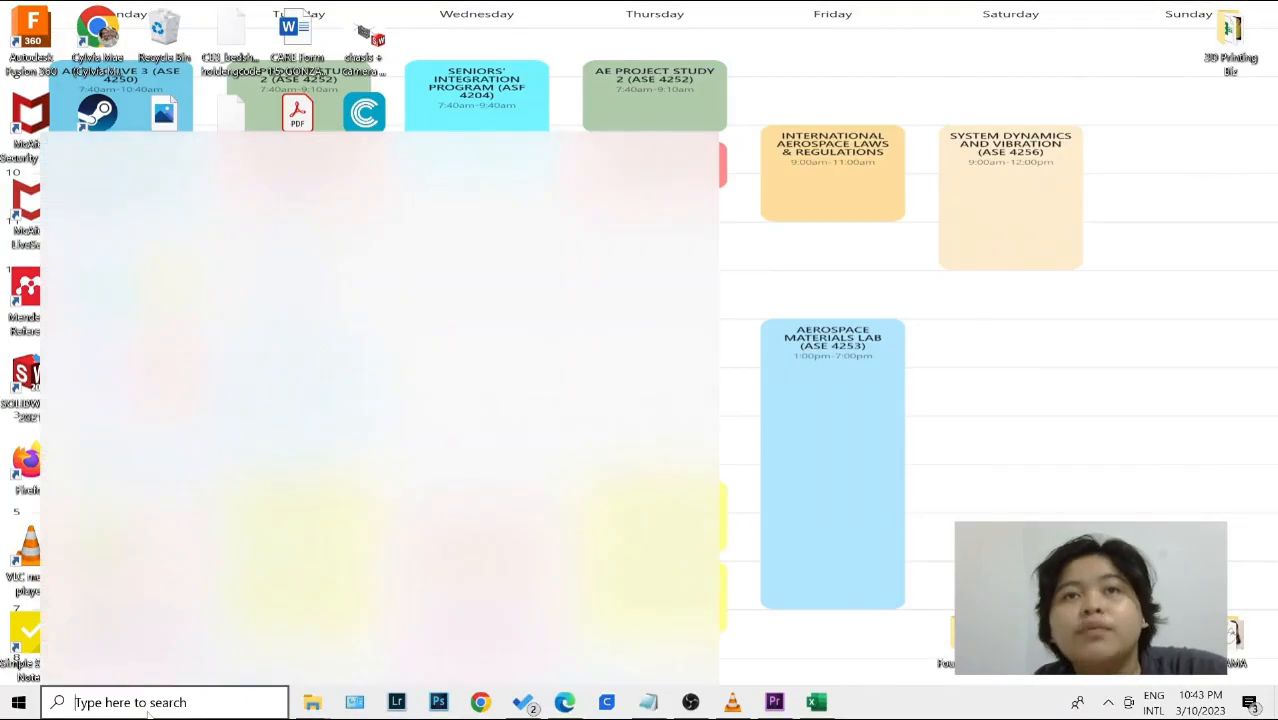
{"action": "type", "text": "work"}
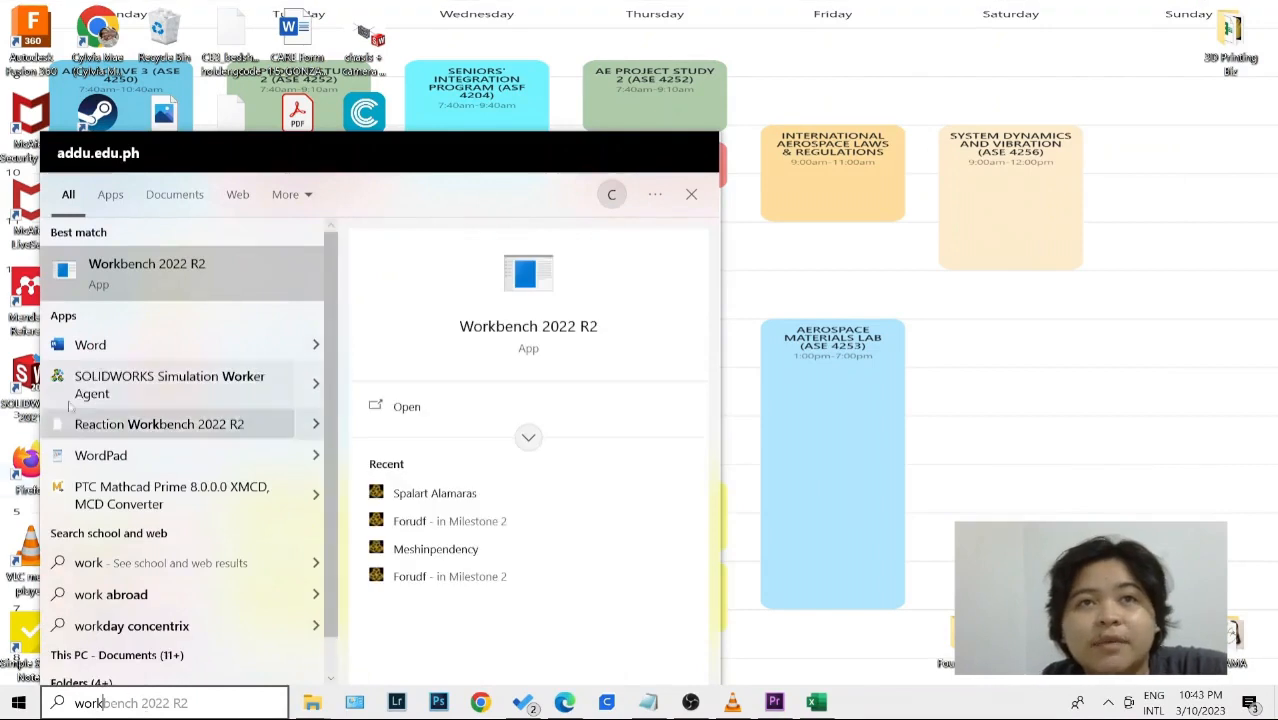
{"action": "left_click", "coordinate": [177, 276]}
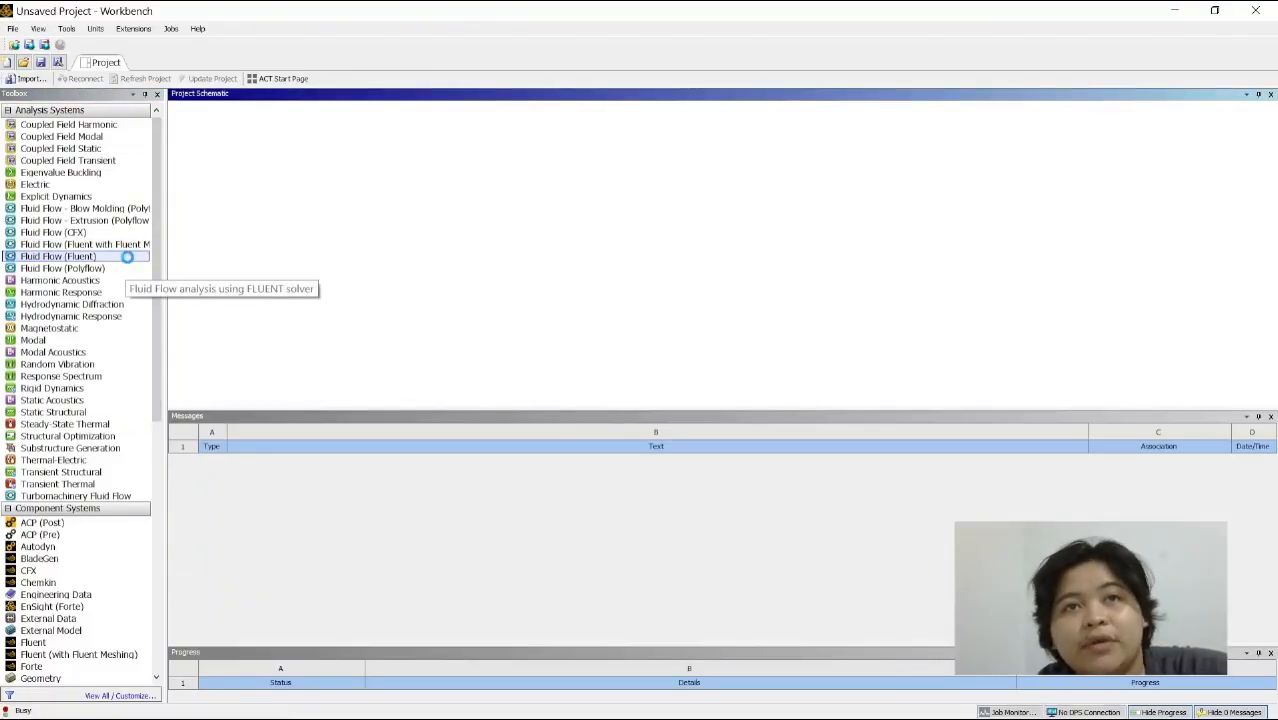
{"action": "double_click", "coordinate": [127, 257]}
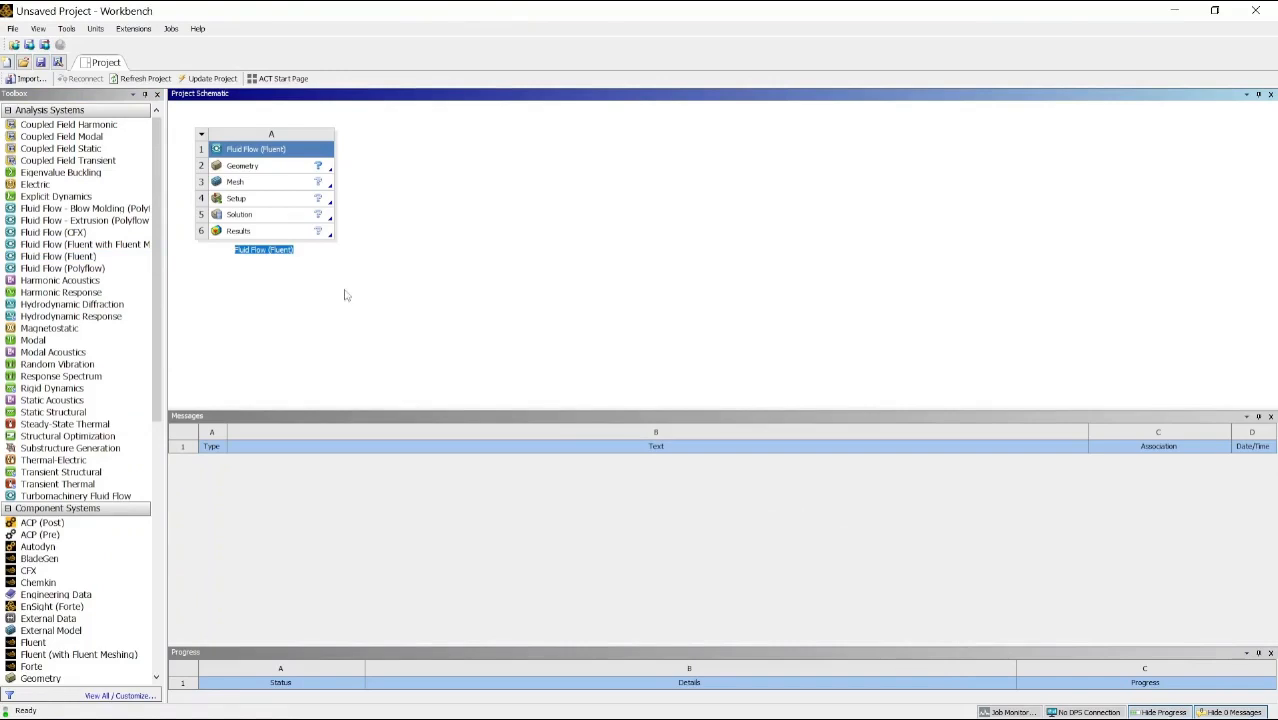
Open the system's geometry in DesignModeler and generate a 3D curve on the XYPlane from the coordinates file NACA 0015 ANSYS.txt
{"action": "double_click", "coordinate": [257, 168]}
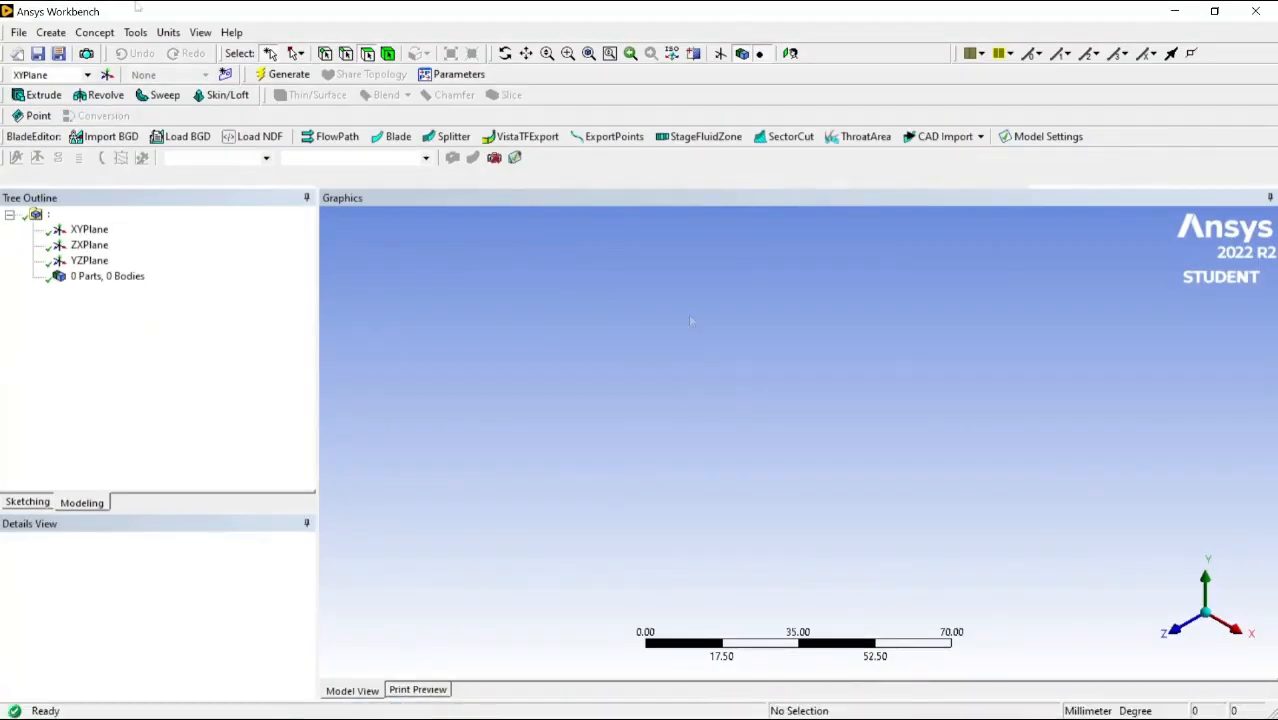
{"action": "left_click", "coordinate": [89, 230]}
{"action": "left_click", "coordinate": [94, 33]}
{"action": "left_click", "coordinate": [122, 107]}
{"action": "left_click", "coordinate": [151, 617]}
{"action": "left_click", "coordinate": [200, 586]}
{"action": "left_click", "coordinate": [307, 587]}
{"action": "left_click", "coordinate": [539, 282]}
{"action": "left_click", "coordinate": [851, 495]}
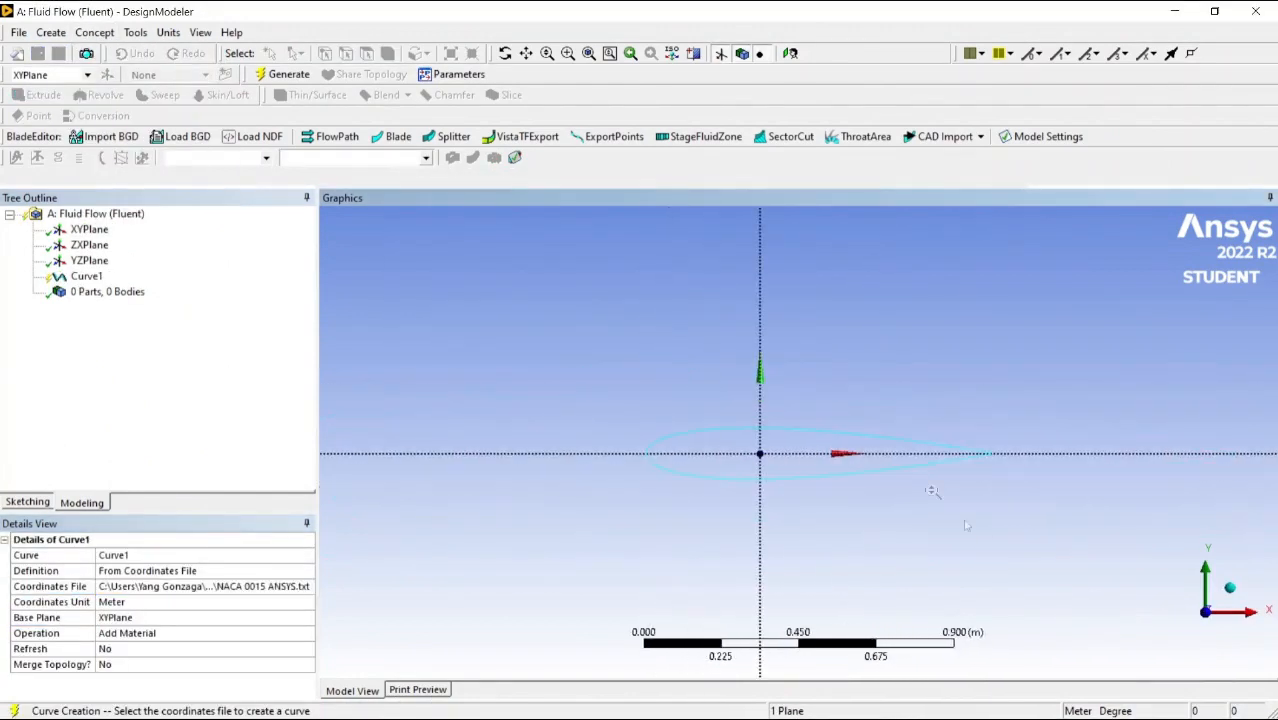
{"action": "left_click", "coordinate": [287, 76]}
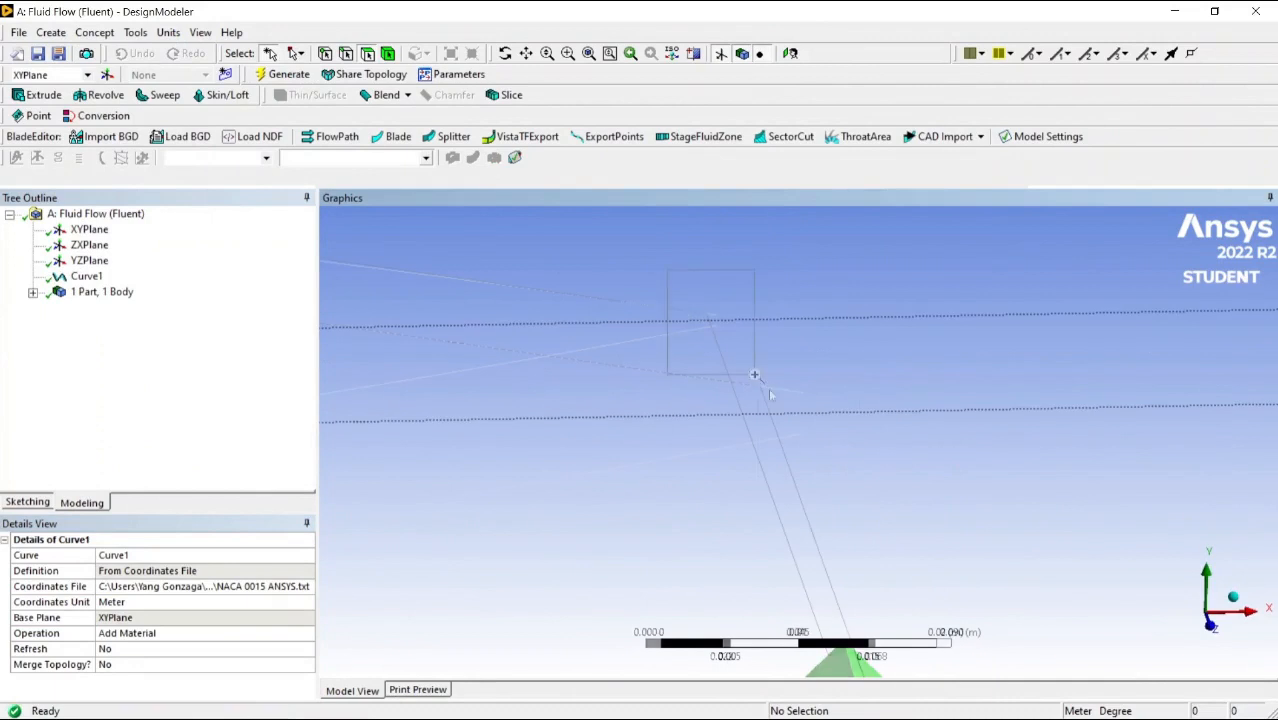
Close the airfoil's trailing edge by generating a line from points between the curve's two open endpoints
{"action": "left_click", "coordinate": [94, 32]}
{"action": "left_click", "coordinate": [140, 52]}
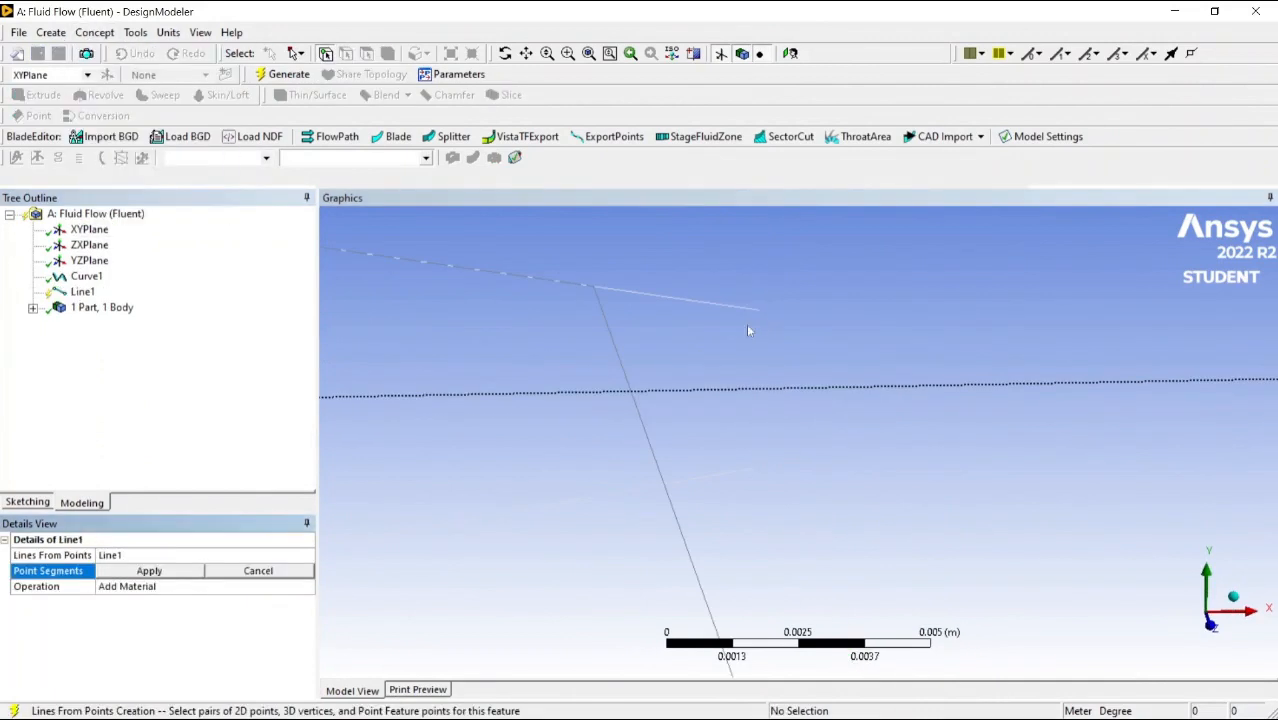
{"action": "left_click", "coordinate": [764, 390]}
{"action": "left_click", "coordinate": [149, 570]}
{"action": "left_click", "coordinate": [287, 74]}
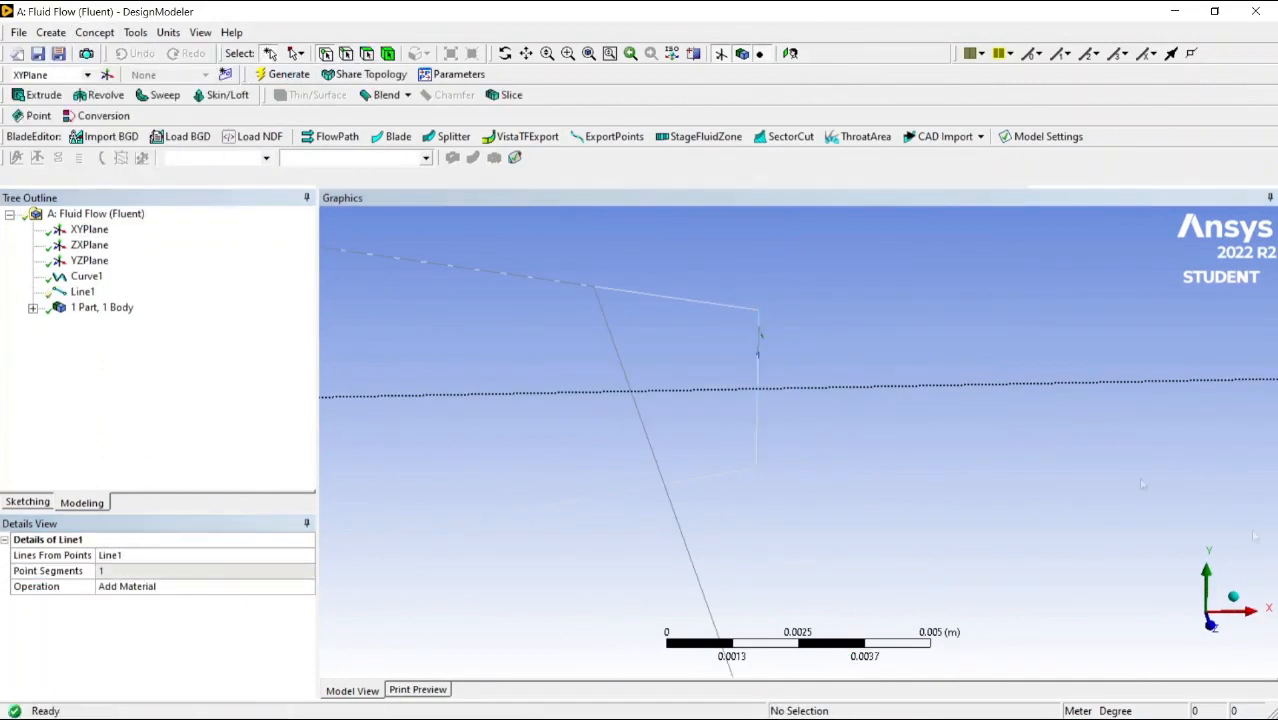
{"action": "scroll", "coordinate": [1092, 571], "scroll_direction": "down", "scroll_amount": 15}
{"action": "left_click", "coordinate": [287, 74]}
Sketch a circle centred on the XYPlane origin around the airfoil, about 1.96 m in diameter
{"action": "scroll", "coordinate": [502, 382], "scroll_direction": "down", "scroll_amount": 2}
{"action": "scroll", "coordinate": [502, 382], "scroll_direction": "up", "scroll_amount": 1}
{"action": "left_click", "coordinate": [28, 502]}
{"action": "left_click", "coordinate": [34, 360]}
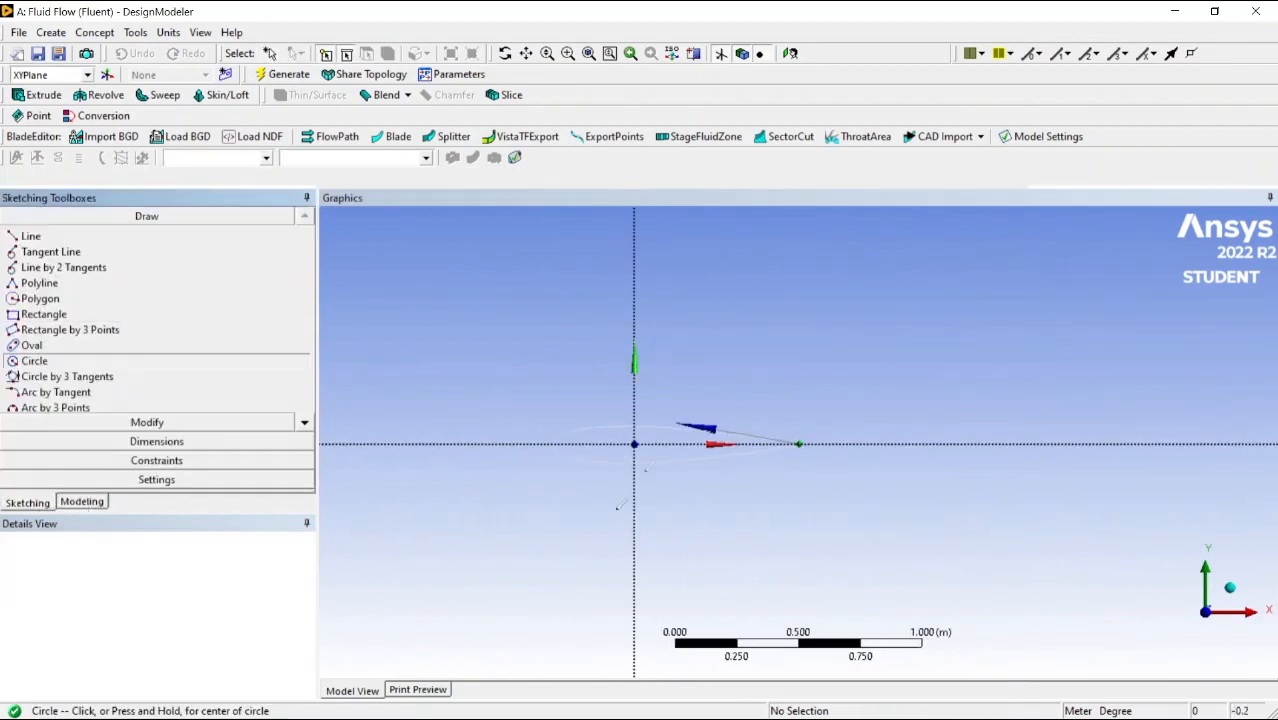
{"action": "left_click", "coordinate": [634, 444]}
{"action": "left_click", "coordinate": [868, 376]}
Dimension the circle's diameter and set it to 2.75 m
{"action": "left_click", "coordinate": [156, 441]}
{"action": "left_click", "coordinate": [838, 313]}
{"action": "left_click", "coordinate": [1090, 319]}
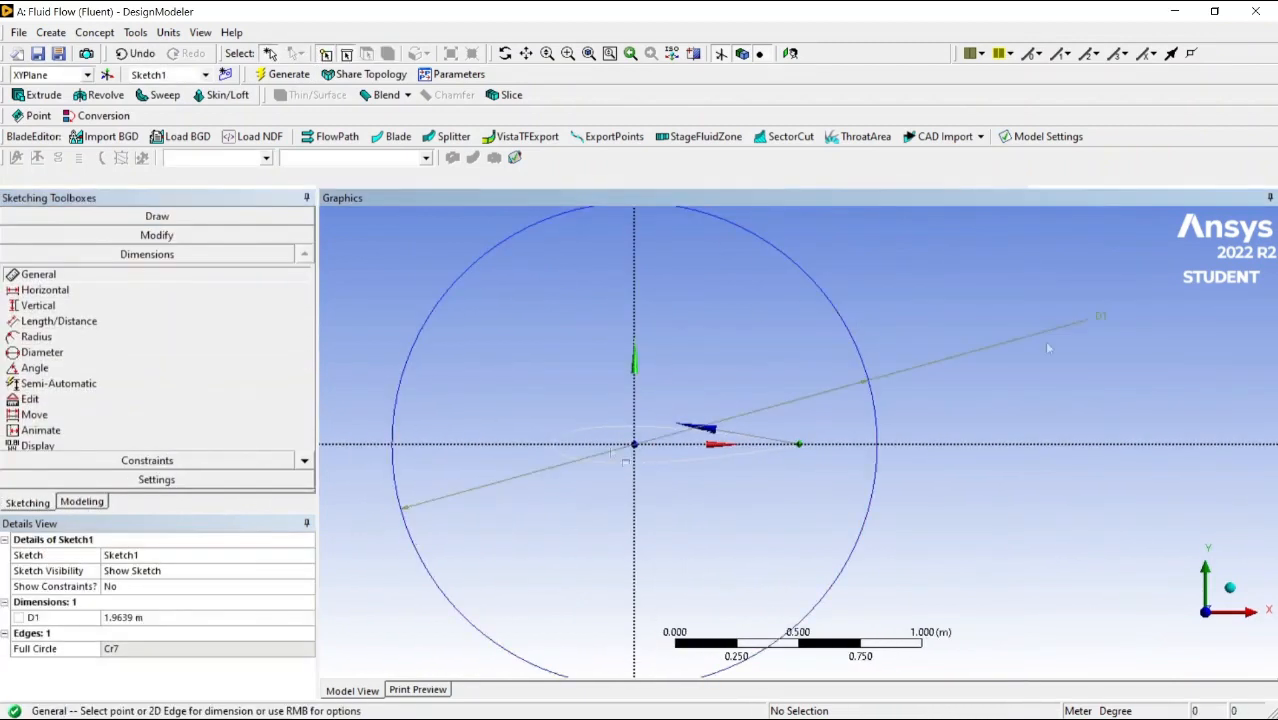
{"action": "left_click", "coordinate": [150, 617]}
{"action": "type", "text": "2.75"}
{"action": "key", "text": "Return"}
Delete the circle's diameter dimension and regenerate the model on the XYPlane
{"action": "scroll", "coordinate": [941, 386], "scroll_direction": "down", "scroll_amount": 5}
{"action": "left_click", "coordinate": [946, 382]}
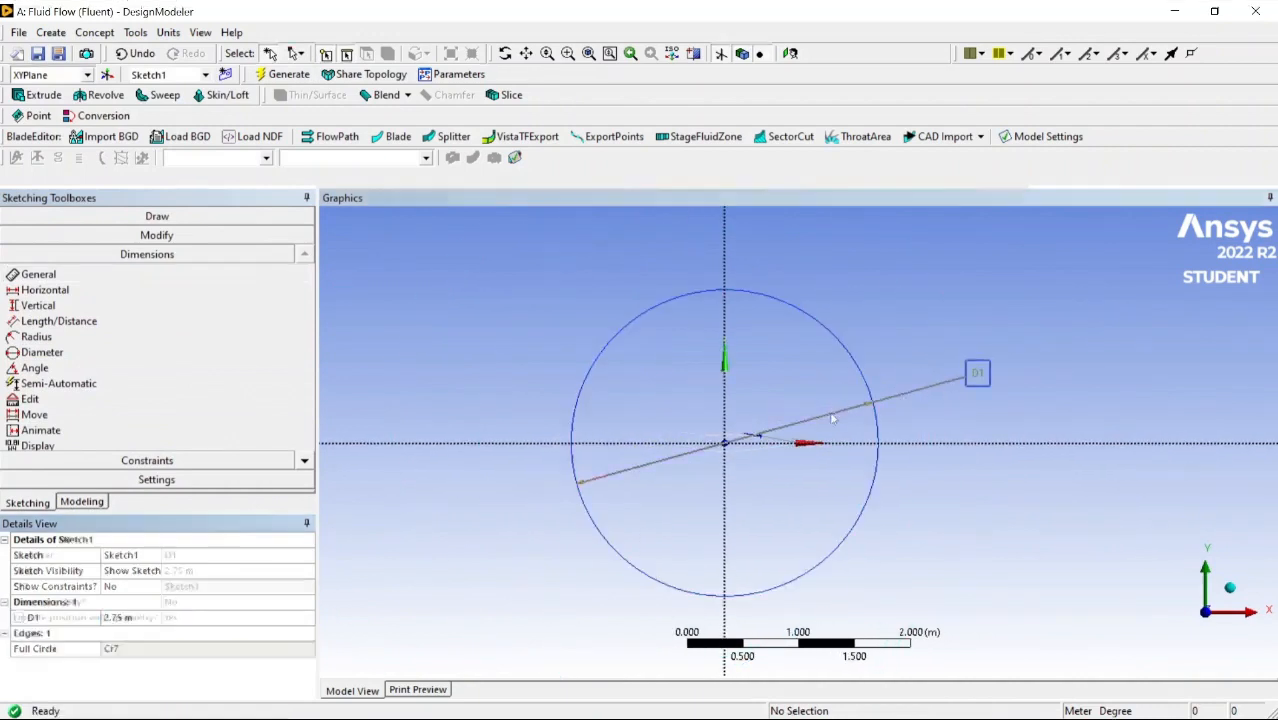
{"action": "key", "text": "Delete"}
{"action": "left_click", "coordinate": [82, 502]}
{"action": "left_click", "coordinate": [89, 231]}
{"action": "left_click", "coordinate": [285, 76]}
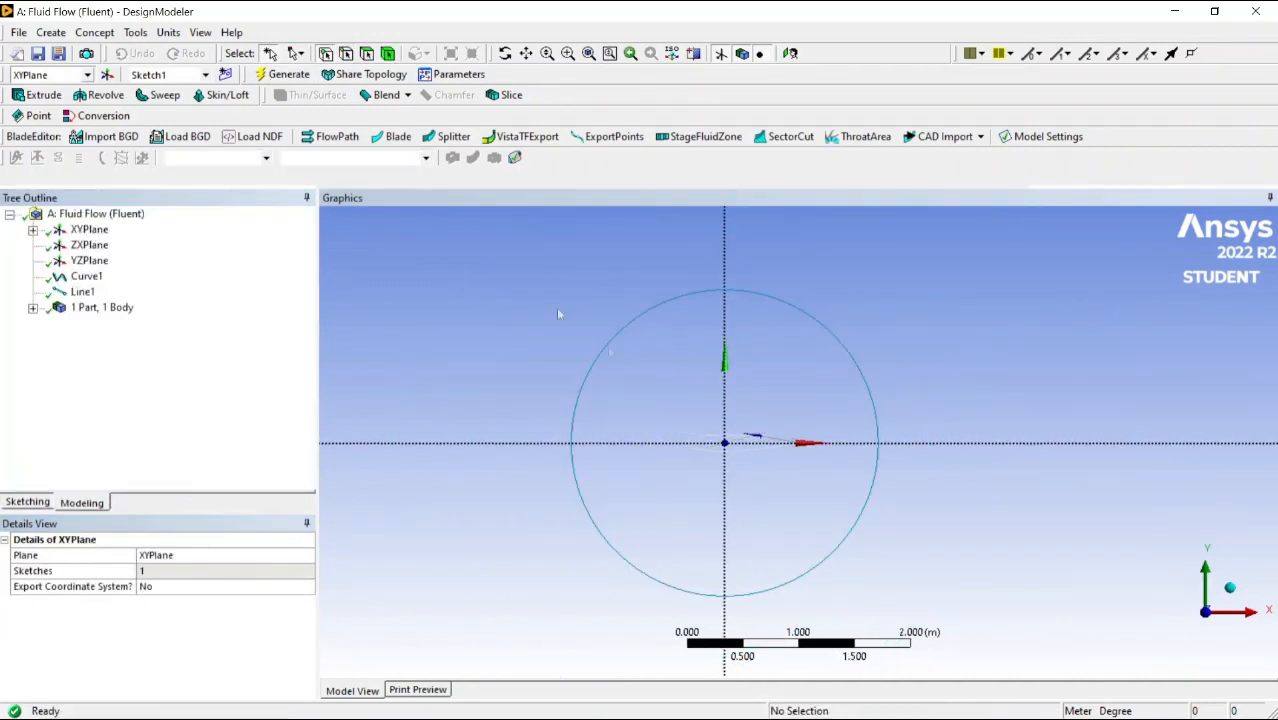
Review the line body and the circle's sketch under XYPlane, and regenerate the model
{"action": "scroll", "coordinate": [648, 316], "scroll_direction": "up", "scroll_amount": 1}
{"action": "left_click", "coordinate": [33, 308]}
{"action": "left_click", "coordinate": [116, 323]}
{"action": "left_click", "coordinate": [33, 230]}
{"action": "left_click", "coordinate": [111, 245]}
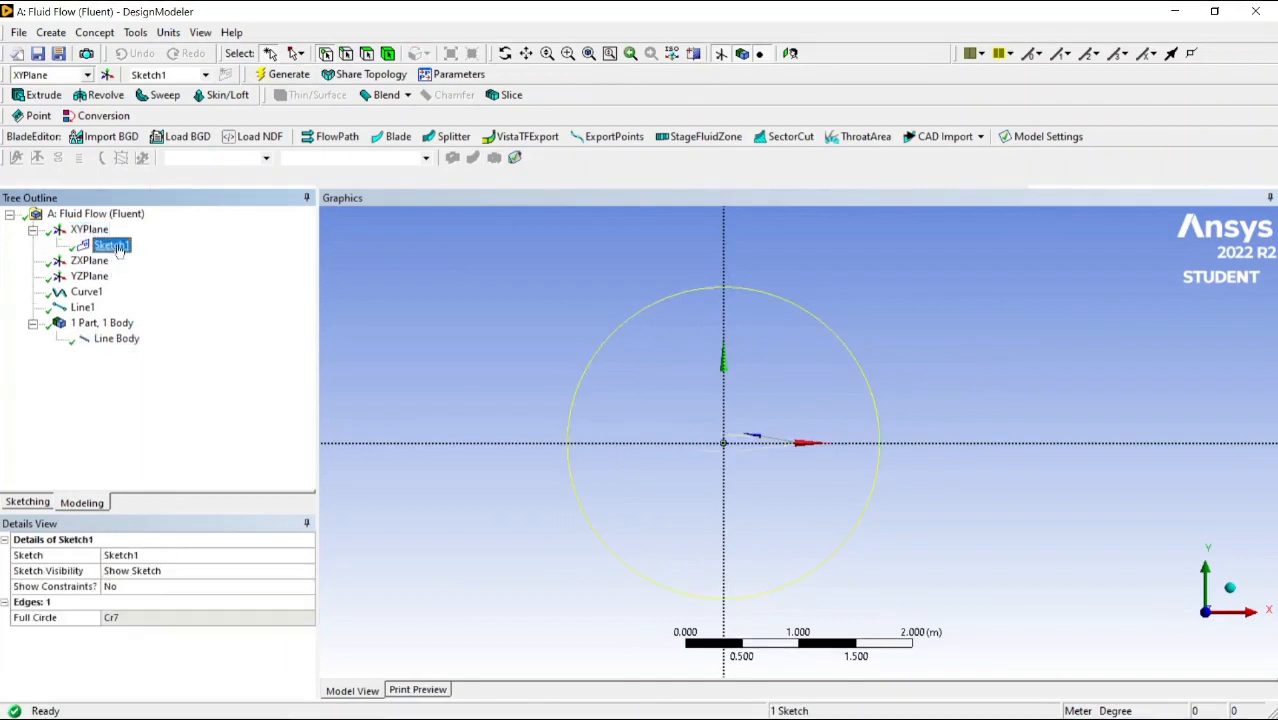
{"action": "left_click", "coordinate": [290, 75]}
Sketch two horizontal lines from the origin, about 7 m toward negative X and about 8.6 m toward positive X
{"action": "scroll", "coordinate": [960, 492], "scroll_direction": "down", "scroll_amount": 1}
{"action": "scroll", "coordinate": [960, 492], "scroll_direction": "down", "scroll_amount": 5}
{"action": "left_click", "coordinate": [28, 502]}
{"action": "left_click", "coordinate": [38, 237]}
{"action": "left_click", "coordinate": [769, 442]}
{"action": "left_click", "coordinate": [454, 442]}
{"action": "left_click", "coordinate": [769, 442]}
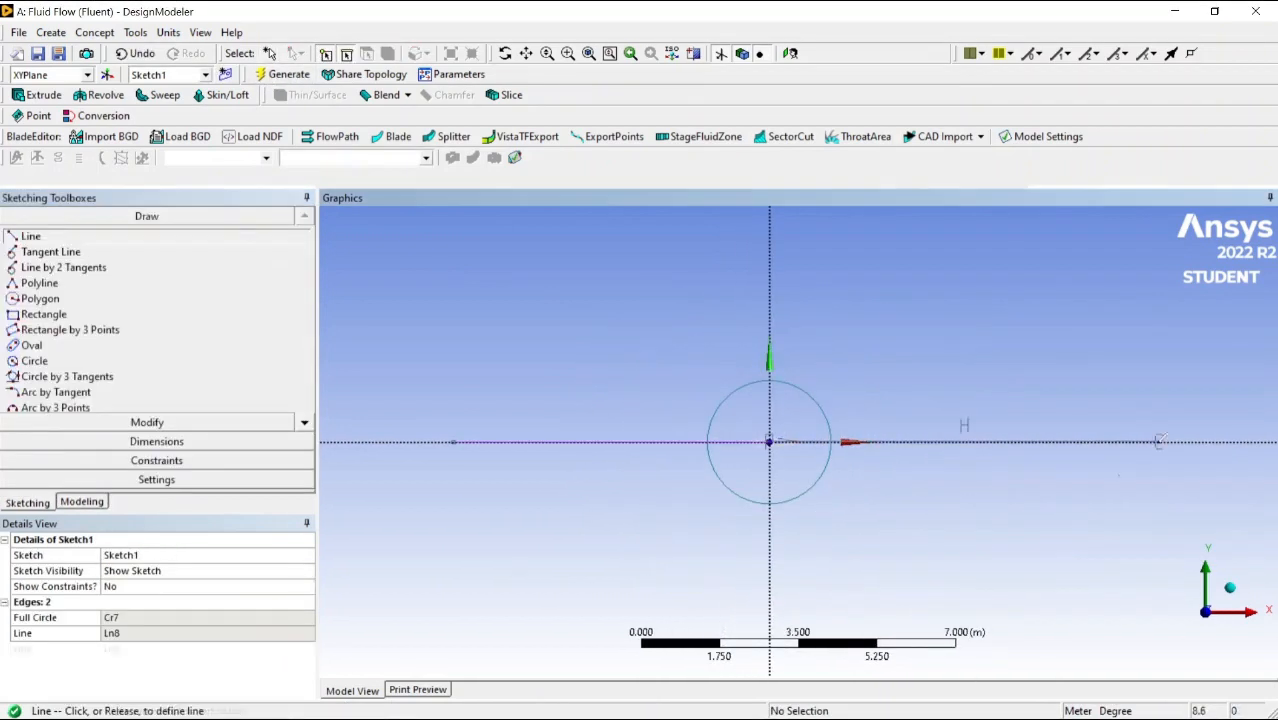
{"action": "left_click", "coordinate": [1159, 442]}
Dimension the left horizontal line at 35 m and the right one at 40 m, and delete the dimensions
{"action": "left_click", "coordinate": [157, 442]}
{"action": "type", "text": "35"}
{"action": "key", "text": "Return"}
{"action": "scroll", "coordinate": [798, 480], "scroll_direction": "down", "scroll_amount": 6}
{"action": "left_click", "coordinate": [850, 442]}
{"action": "left_click", "coordinate": [850, 455]}
{"action": "type", "text": "40"}
{"action": "key", "text": "Delete"}
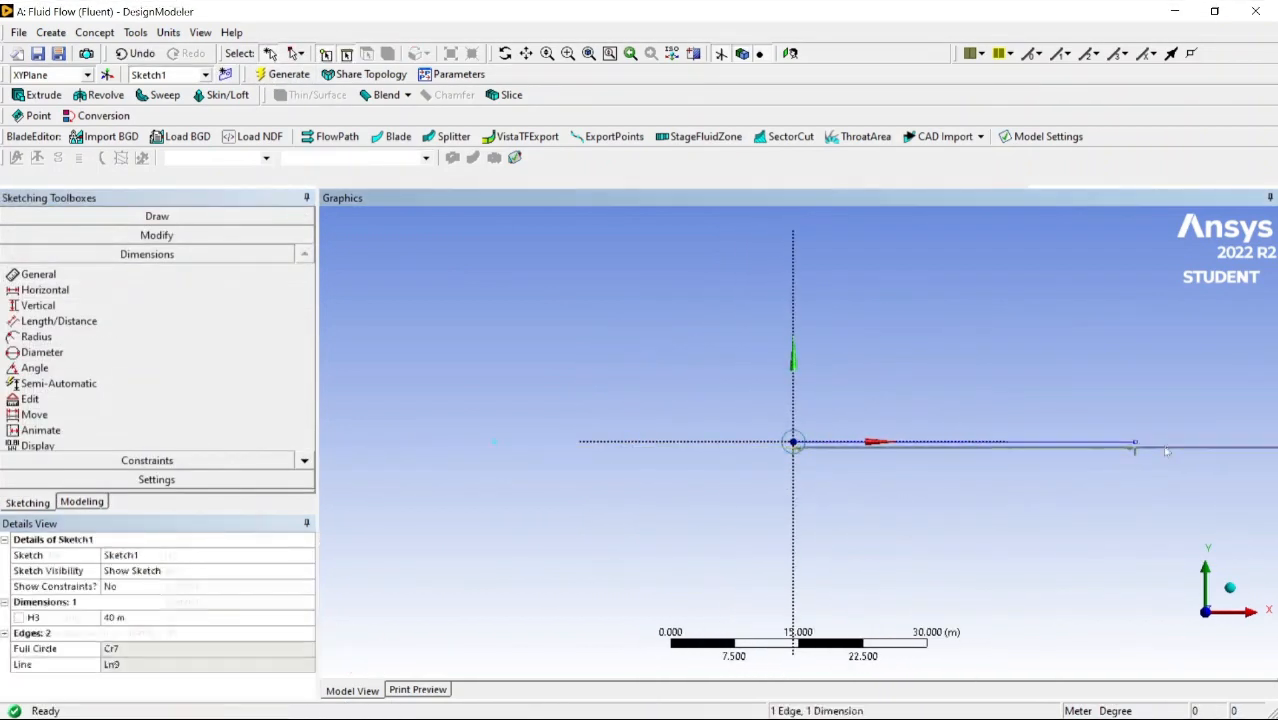
{"action": "key", "text": "Delete"}
Redraw the horizontal line from the origin toward negative X and set its length to 35 m
{"action": "left_click", "coordinate": [157, 216]}
{"action": "left_click", "coordinate": [31, 237]}
{"action": "left_click", "coordinate": [790, 441]}
{"action": "left_click", "coordinate": [519, 441]}
{"action": "left_click", "coordinate": [157, 442]}
{"action": "type", "text": "35"}
Sketch a vertical line up from the left end and another down from the right end, each about 28 m long
{"action": "left_click", "coordinate": [157, 216]}
{"action": "left_click", "coordinate": [559, 441]}
{"action": "left_click", "coordinate": [557, 249]}
{"action": "left_click", "coordinate": [157, 441]}
{"action": "left_click", "coordinate": [157, 216]}
{"action": "left_click", "coordinate": [1063, 442]}
{"action": "left_click", "coordinate": [1063, 630]}
Dimension the vertical lines with the values 35 m and 40 m, and start the Rectangle tool
{"action": "left_click", "coordinate": [157, 441]}
{"action": "type", "text": "35"}
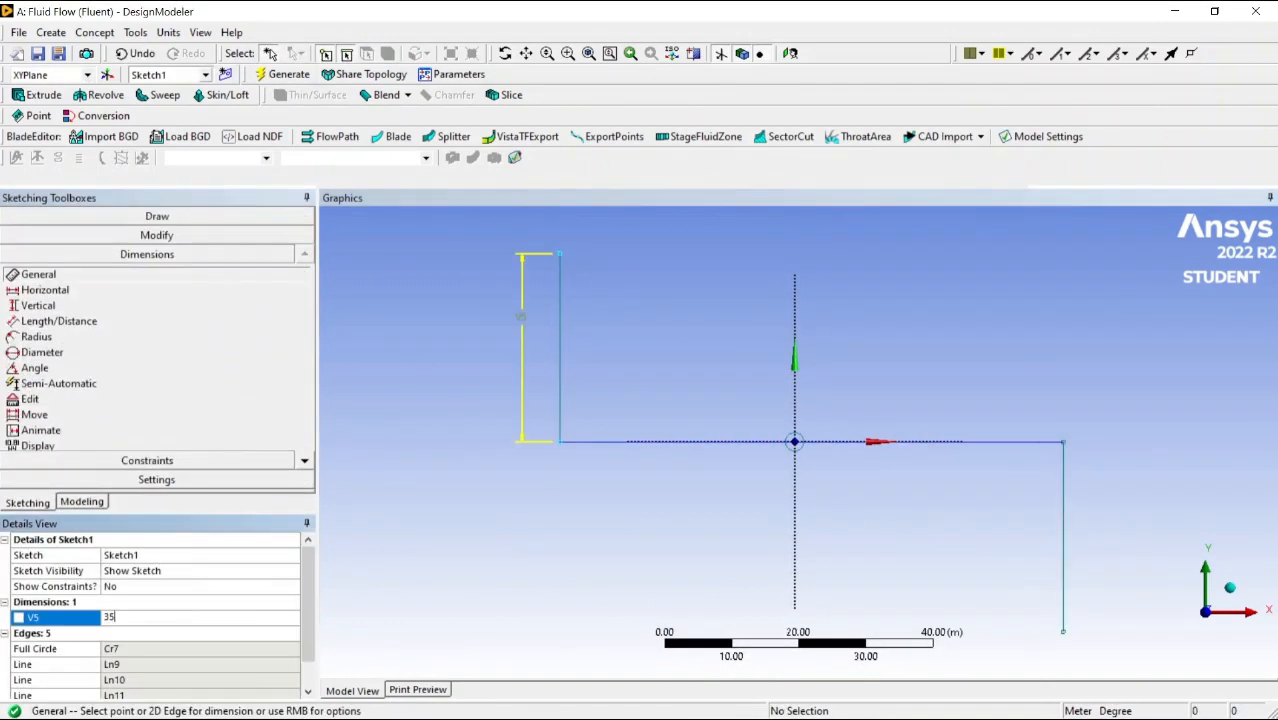
{"action": "type", "text": "40"}
{"action": "left_click", "coordinate": [157, 216]}
{"action": "left_click", "coordinate": [40, 312]}
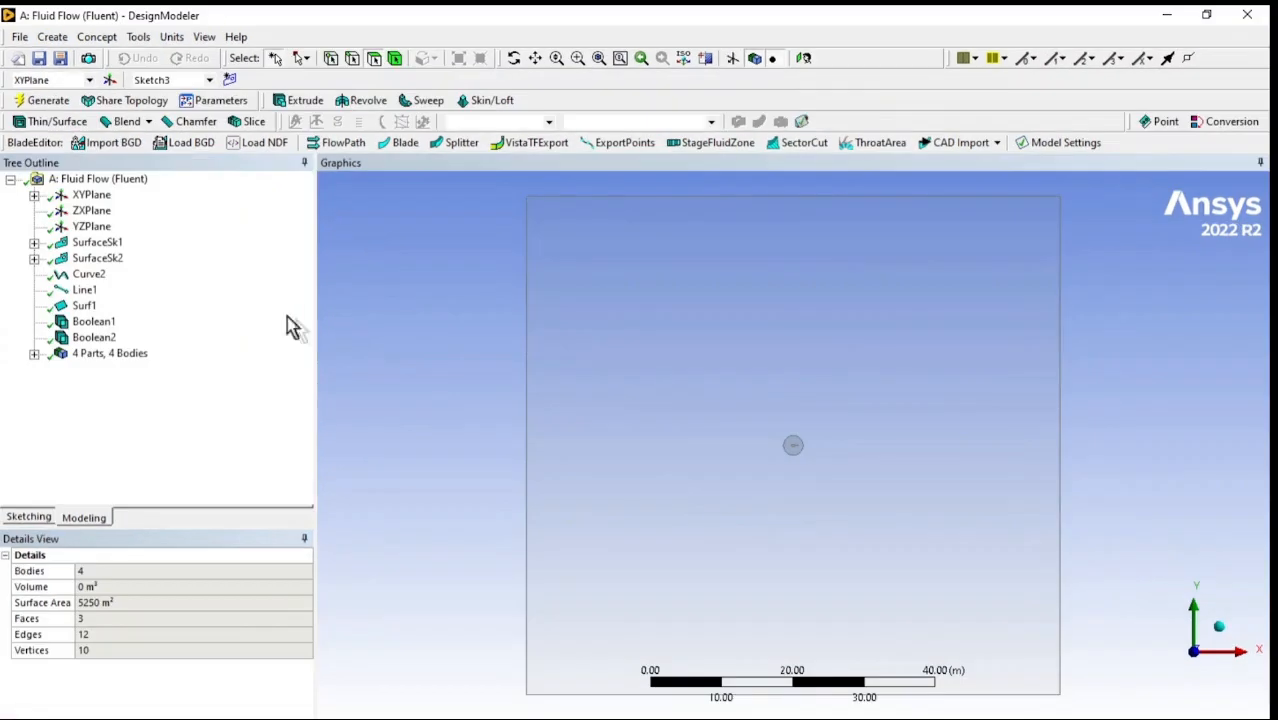
Check the listed bodies, set Boolean2 not to preserve its tool bodies, and generate the subtraction
{"action": "left_click", "coordinate": [35, 353]}
{"action": "left_click", "coordinate": [120, 369]}
{"action": "left_click", "coordinate": [120, 385]}
{"action": "left_click", "coordinate": [120, 417]}
{"action": "left_click", "coordinate": [94, 338]}
{"action": "left_click", "coordinate": [148, 640]}
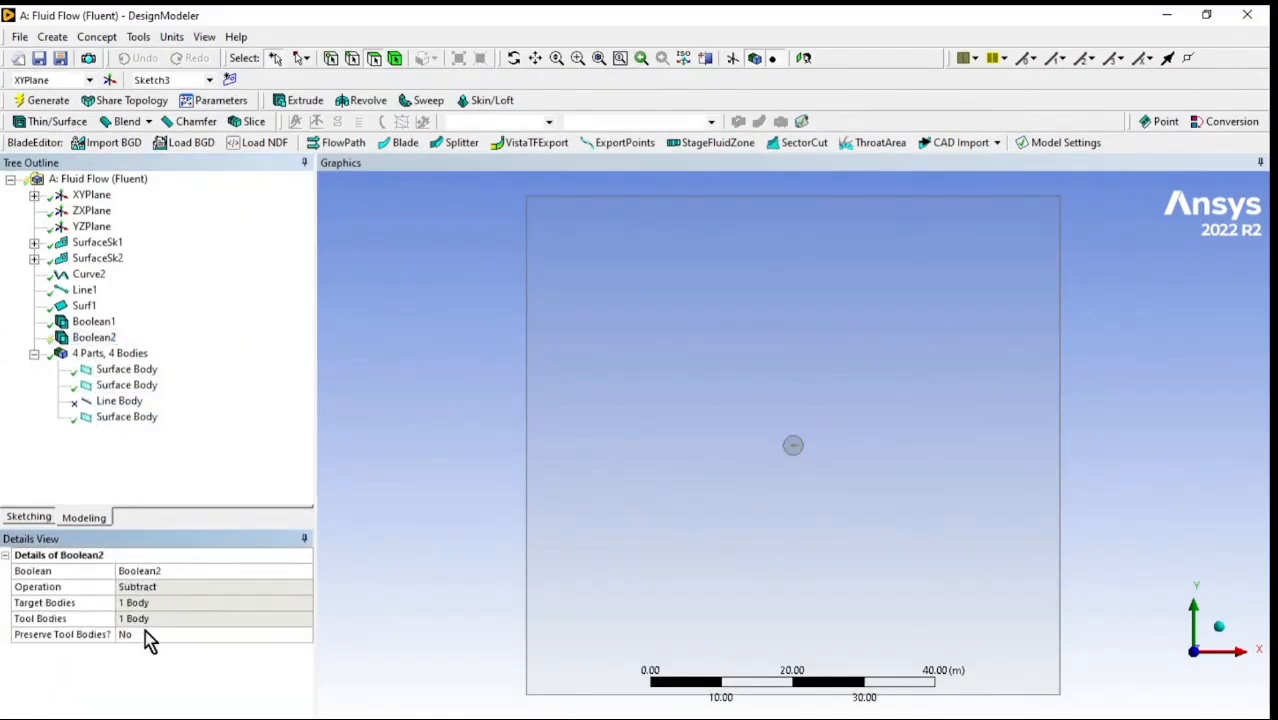
{"action": "left_click", "coordinate": [48, 100]}
Examine the two surface bodies, their Fluid/Solid type and the airfoil cut-out inside the circle
{"action": "left_click", "coordinate": [126, 369]}
{"action": "left_click", "coordinate": [126, 385]}
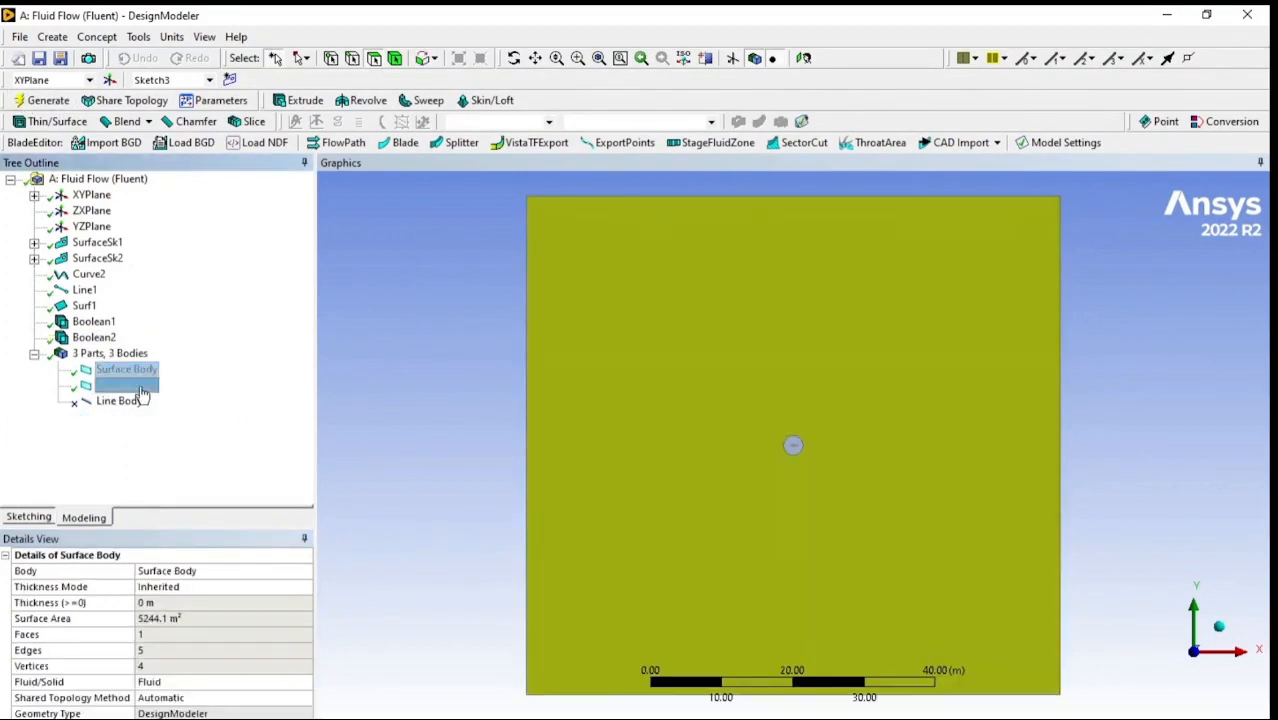
{"action": "double_click", "coordinate": [200, 684]}
{"action": "scroll", "coordinate": [707, 501], "scroll_direction": "up", "scroll_amount": 10}
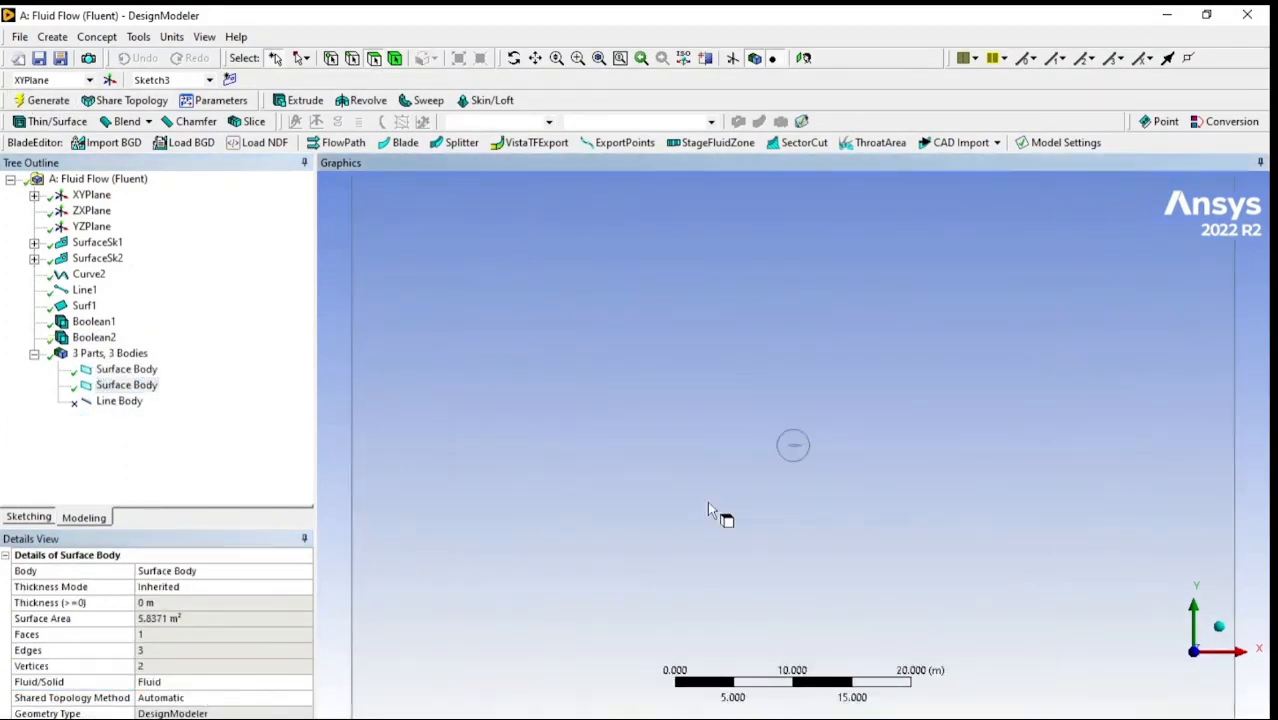
{"action": "left_click", "coordinate": [733, 472]}
{"action": "left_click", "coordinate": [791, 448]}
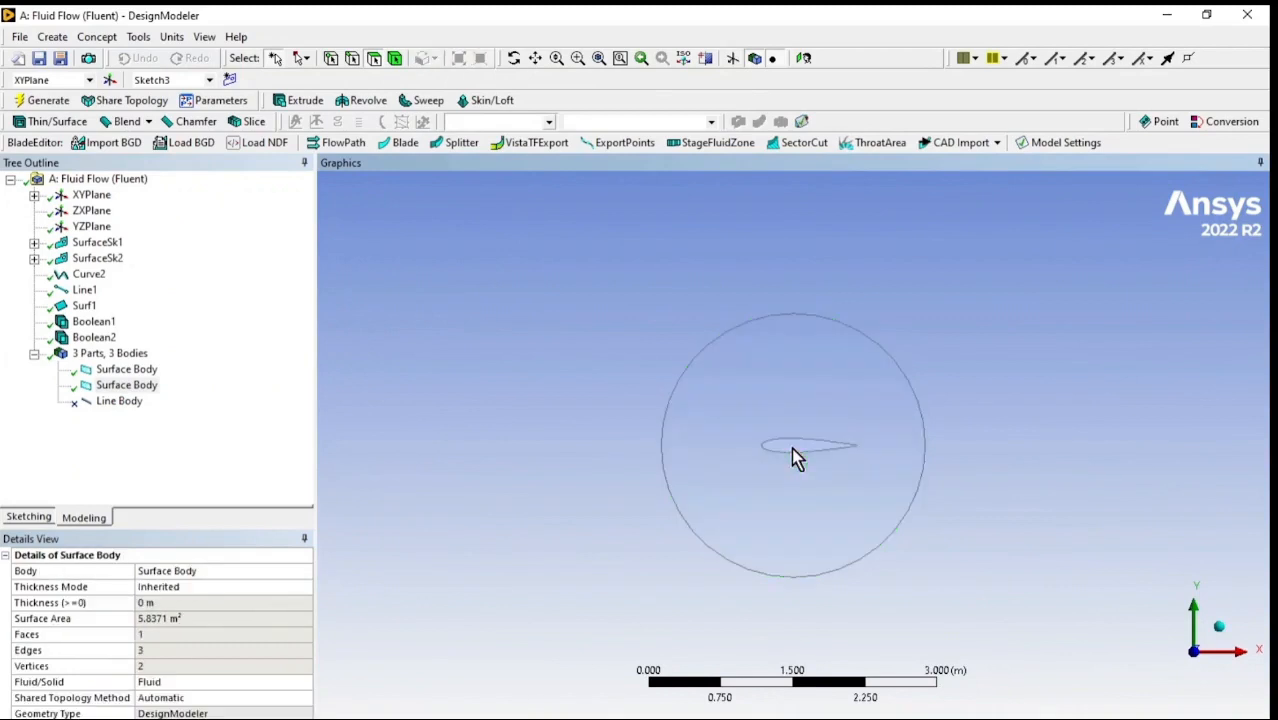
{"action": "left_click", "coordinate": [690, 508]}
{"action": "left_click", "coordinate": [634, 521]}
{"action": "scroll", "coordinate": [740, 490], "scroll_direction": "down", "scroll_amount": 10}
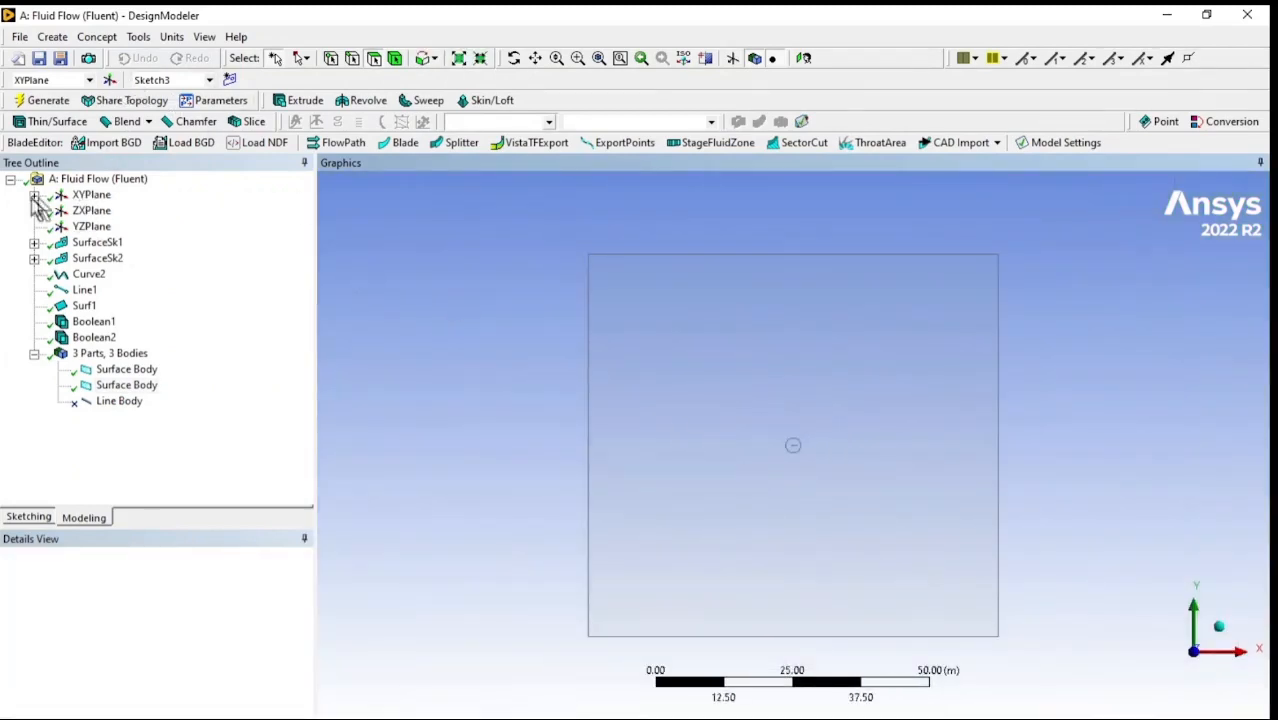
Create a new sketch on the XYPlane and draw a line from the domain's upper-left corner to the circle
{"action": "left_click", "coordinate": [92, 195]}
{"action": "left_click", "coordinate": [229, 79]}
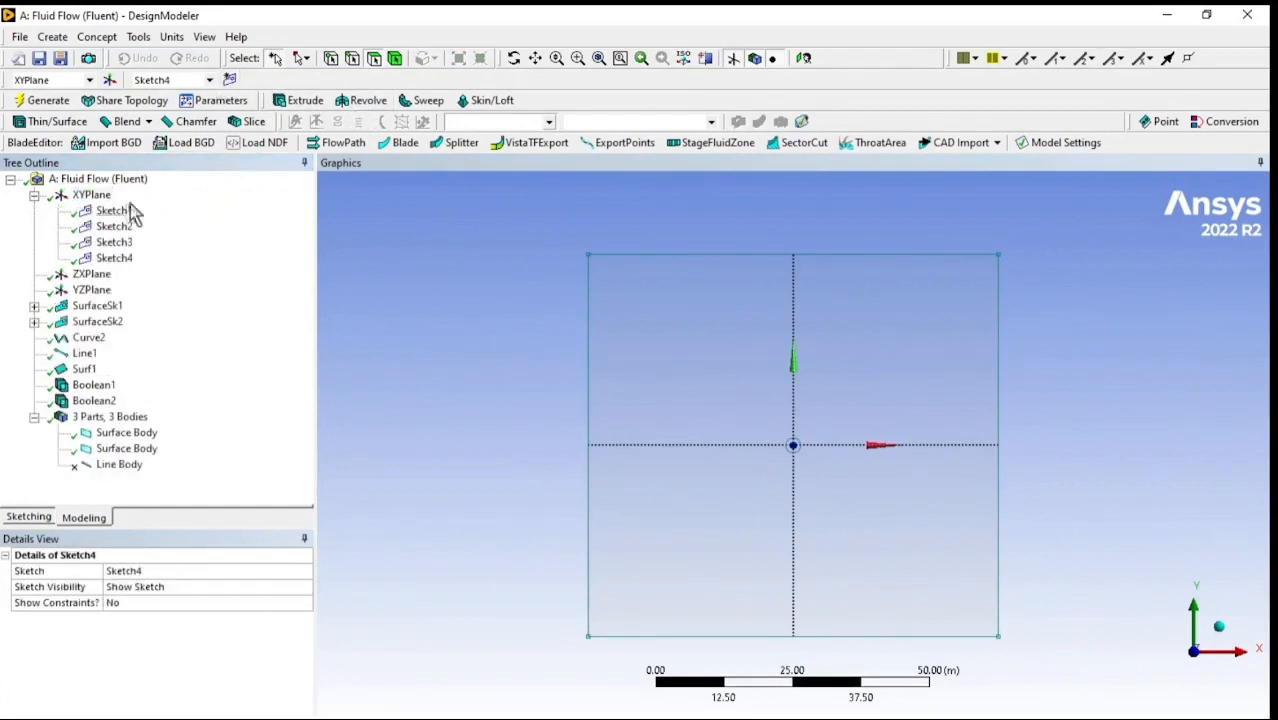
{"action": "left_click", "coordinate": [30, 518]}
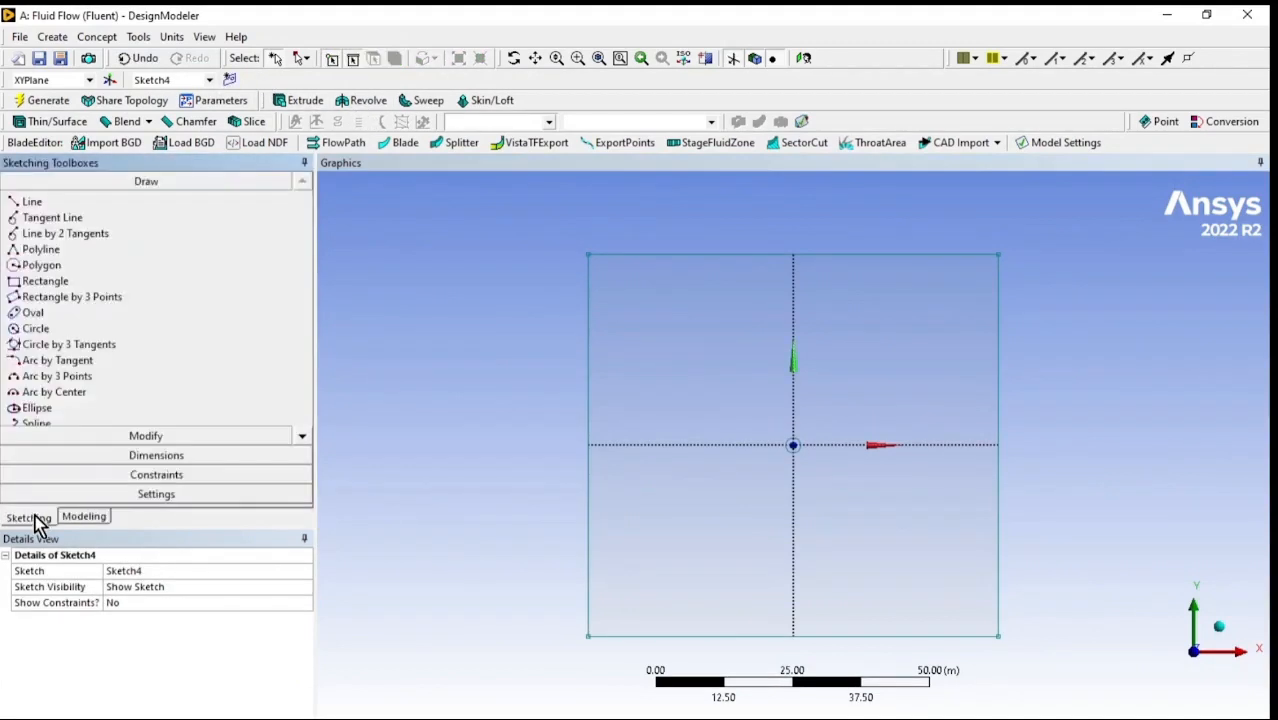
{"action": "left_click", "coordinate": [588, 253]}
{"action": "scroll", "coordinate": [790, 422], "scroll_direction": "up", "scroll_amount": 5}
{"action": "left_click", "coordinate": [792, 444]}
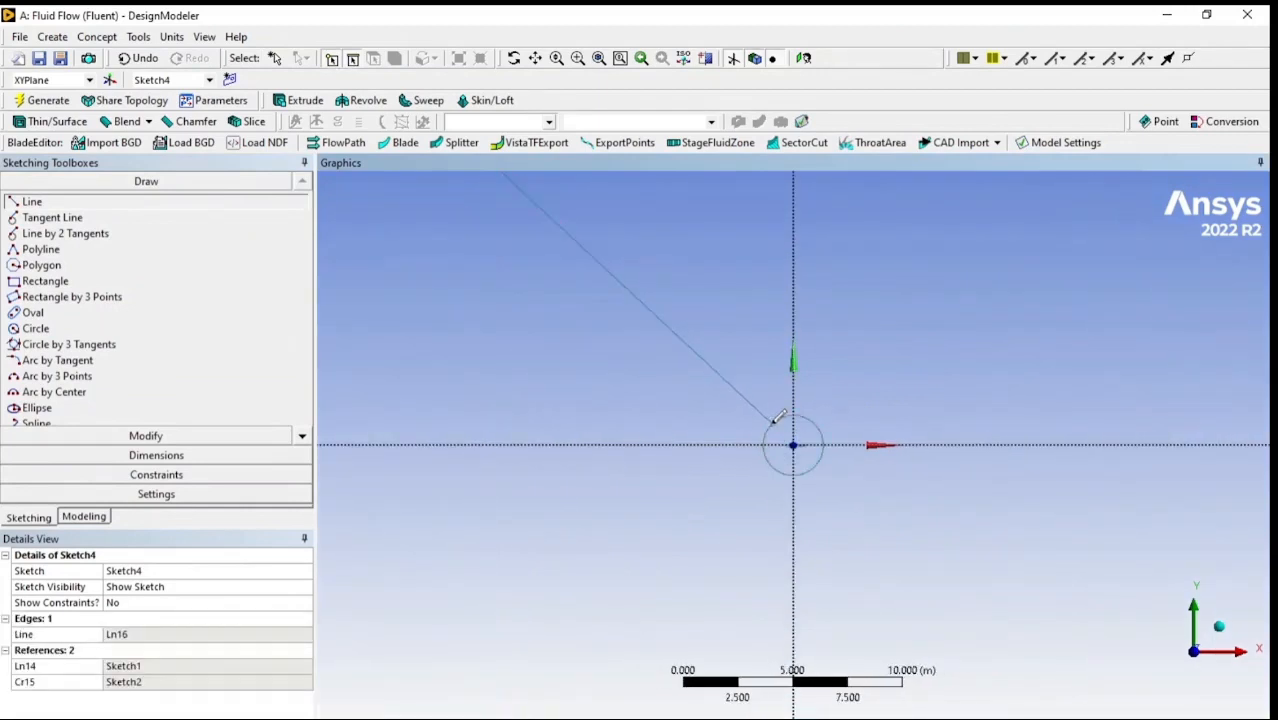
Draw lines connecting the domain's other three corners to the circle
{"action": "scroll", "coordinate": [984, 371], "scroll_direction": "down", "scroll_amount": 4}
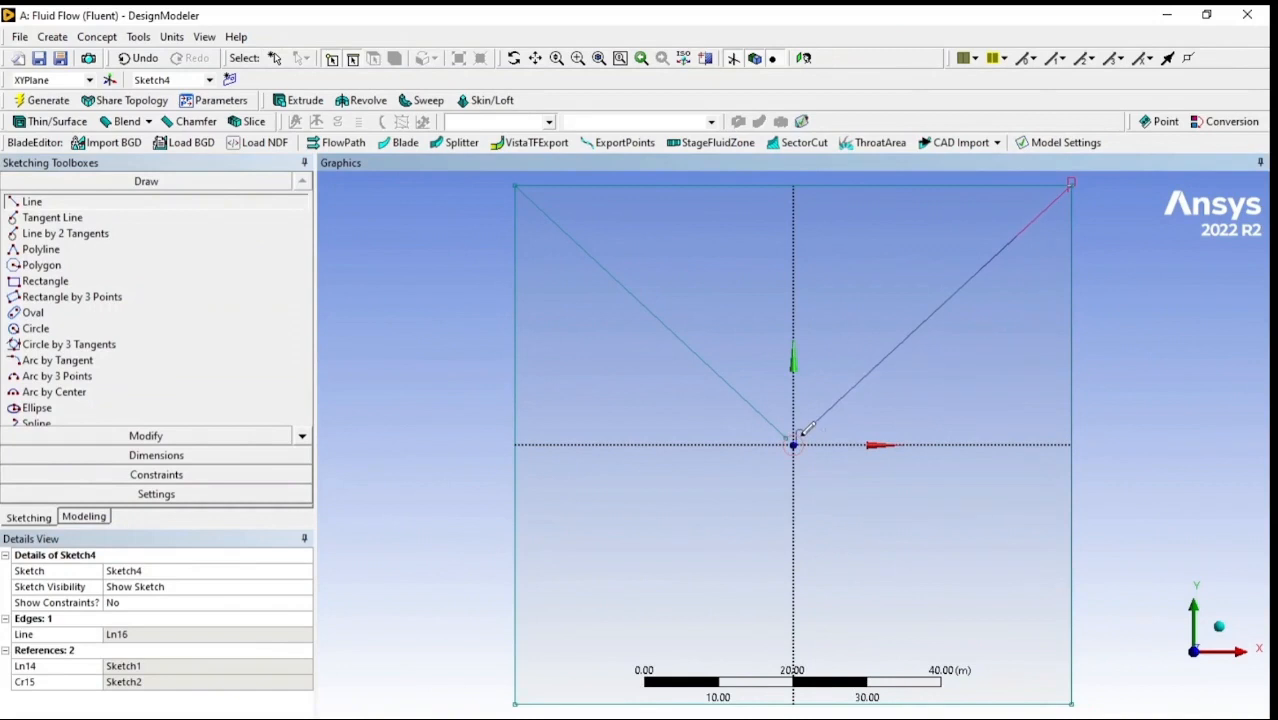
{"action": "left_click", "coordinate": [794, 442]}
{"action": "left_click", "coordinate": [1070, 702]}
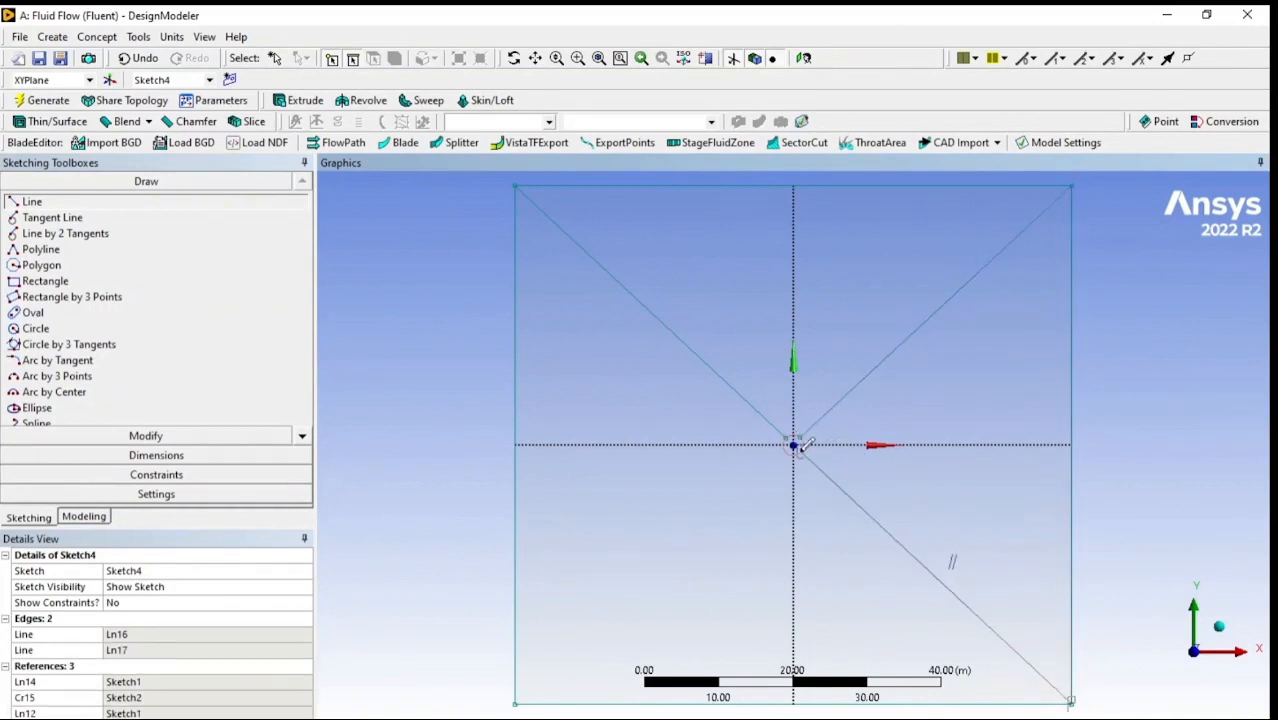
{"action": "left_click", "coordinate": [796, 444]}
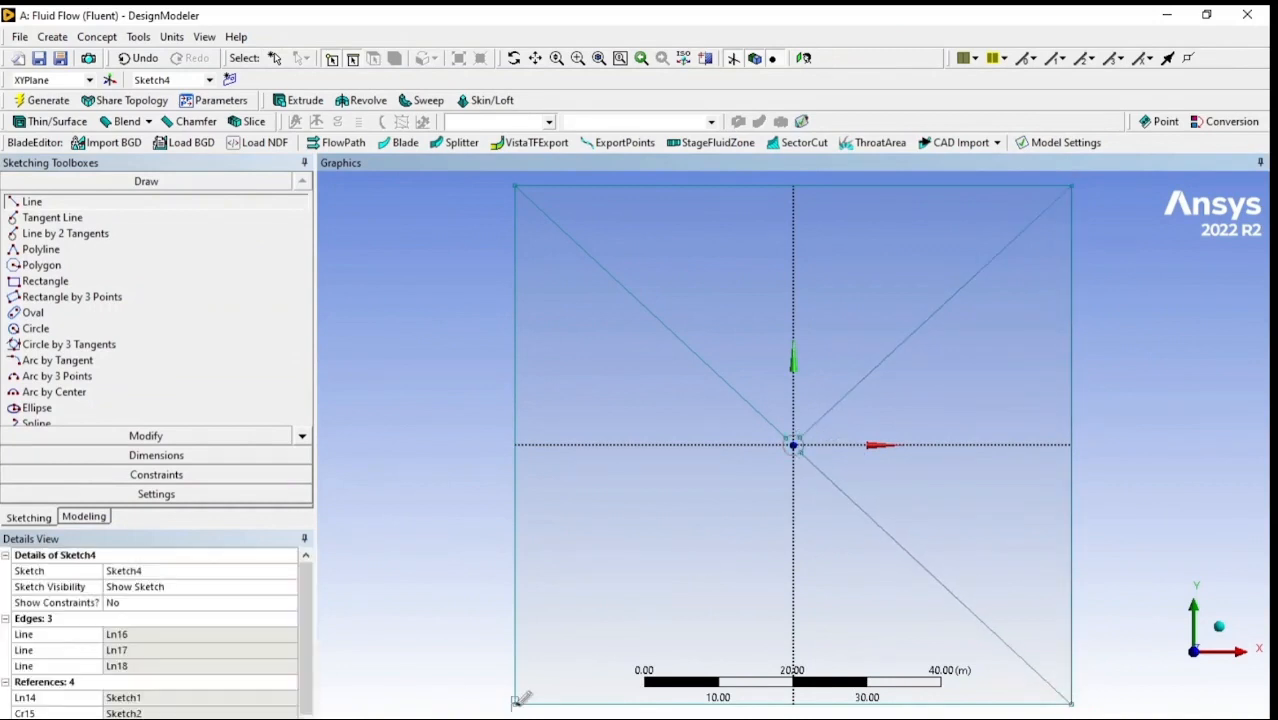
{"action": "left_click", "coordinate": [792, 445]}
{"action": "scroll", "coordinate": [702, 533], "scroll_direction": "up", "scroll_amount": 5}
{"action": "scroll", "coordinate": [702, 528], "scroll_direction": "down", "scroll_amount": 6}
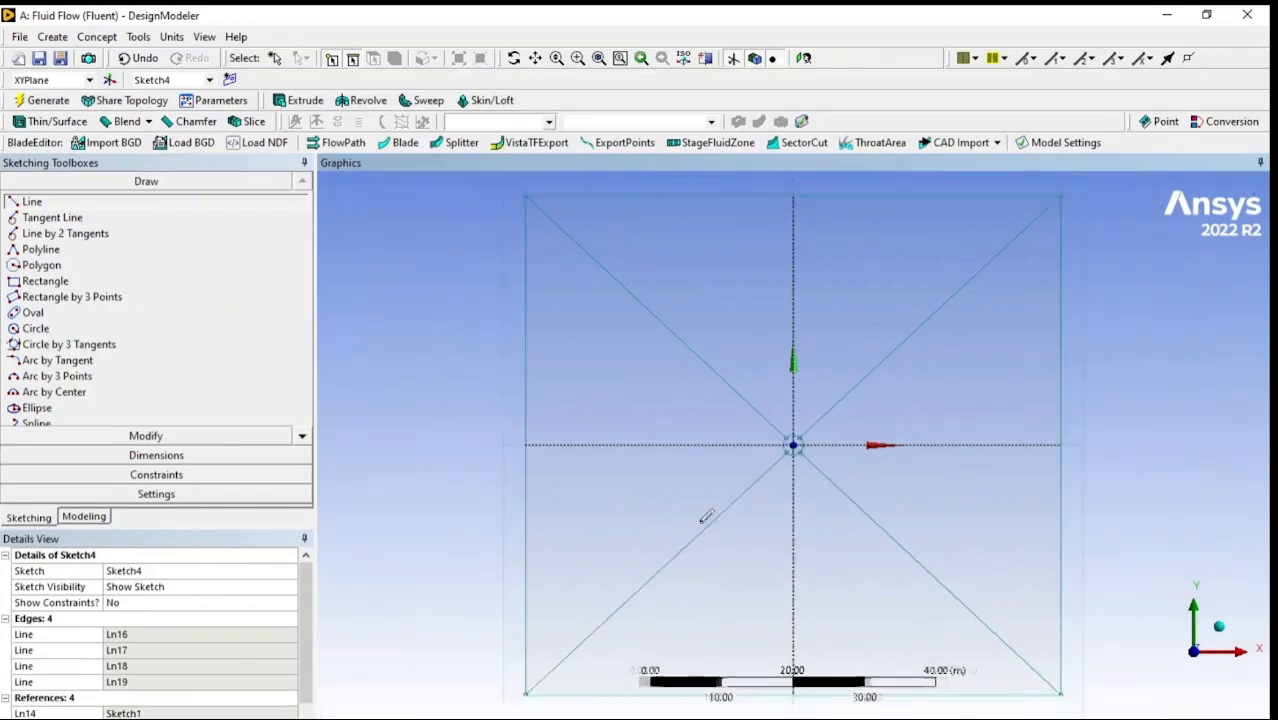
Constrain the diagonal lines perpendicular to the circle and review the lower-left line's parallel constraint
{"action": "scroll", "coordinate": [805, 484], "scroll_direction": "up", "scroll_amount": 10}
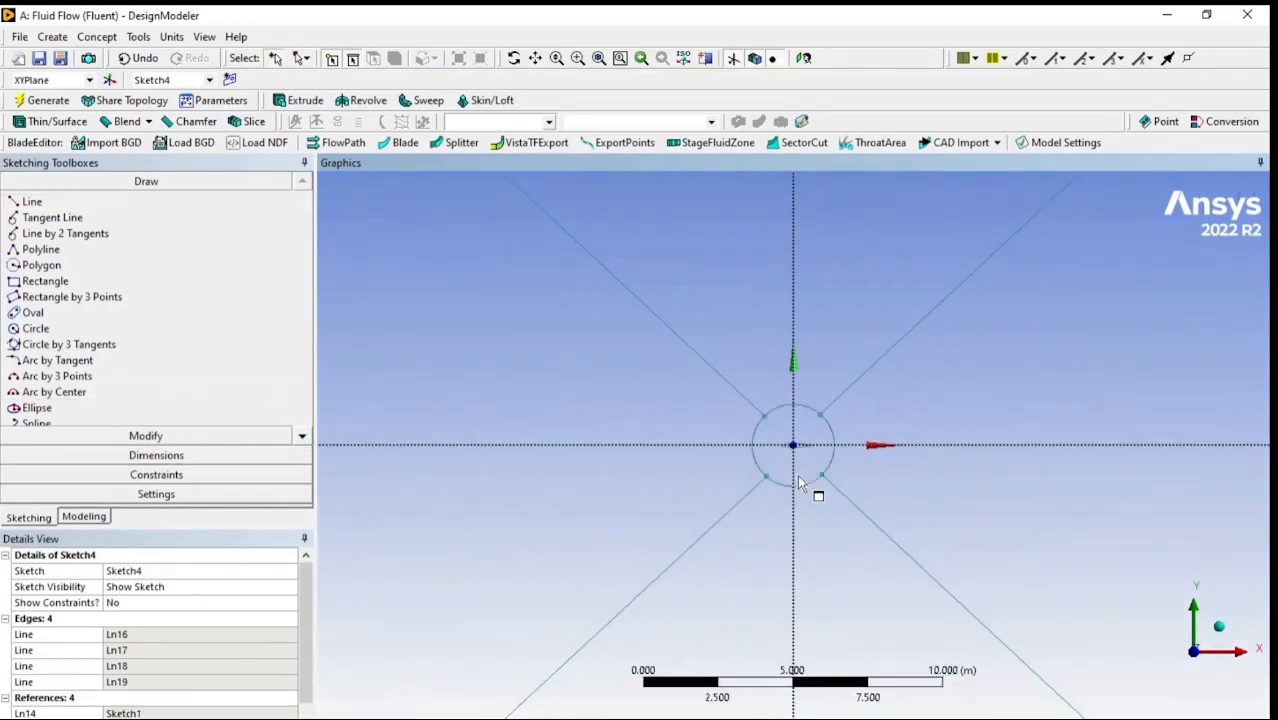
{"action": "left_click", "coordinate": [150, 475]}
{"action": "left_click", "coordinate": [40, 309]}
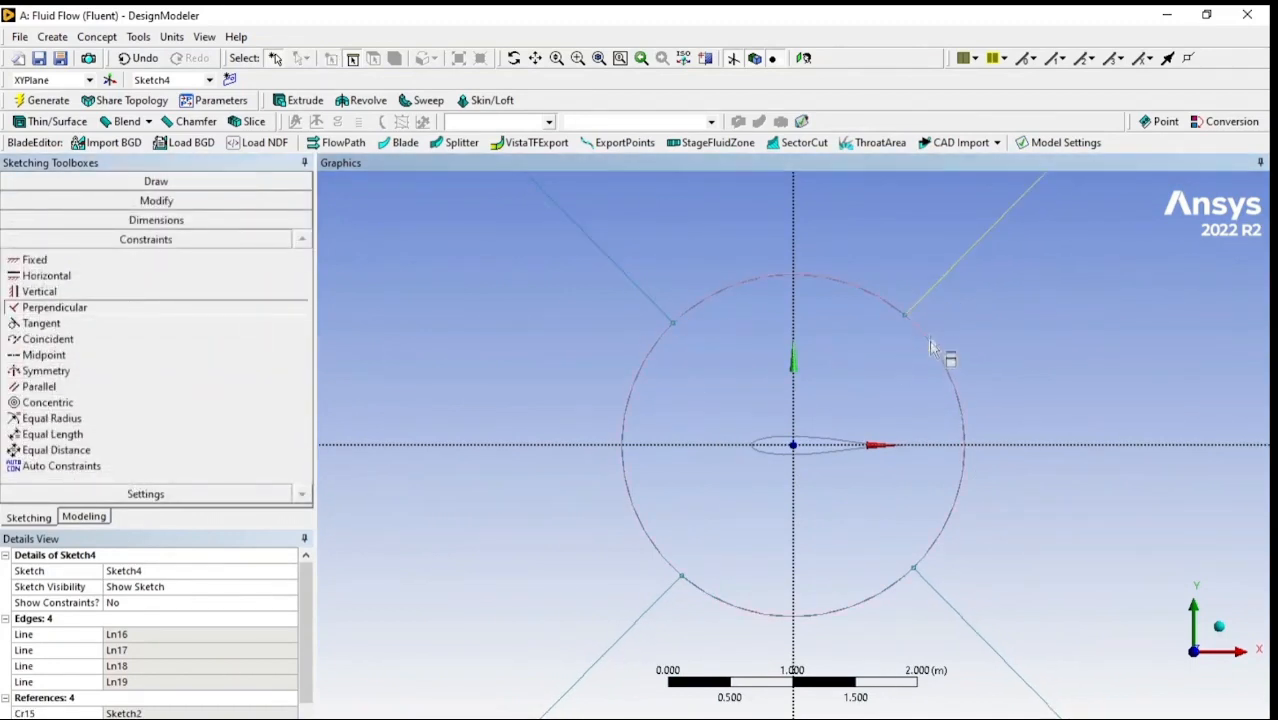
{"action": "left_click", "coordinate": [932, 605]}
{"action": "left_click", "coordinate": [73, 667]}
{"action": "left_click", "coordinate": [604, 636]}
{"action": "left_click", "coordinate": [79, 665]}
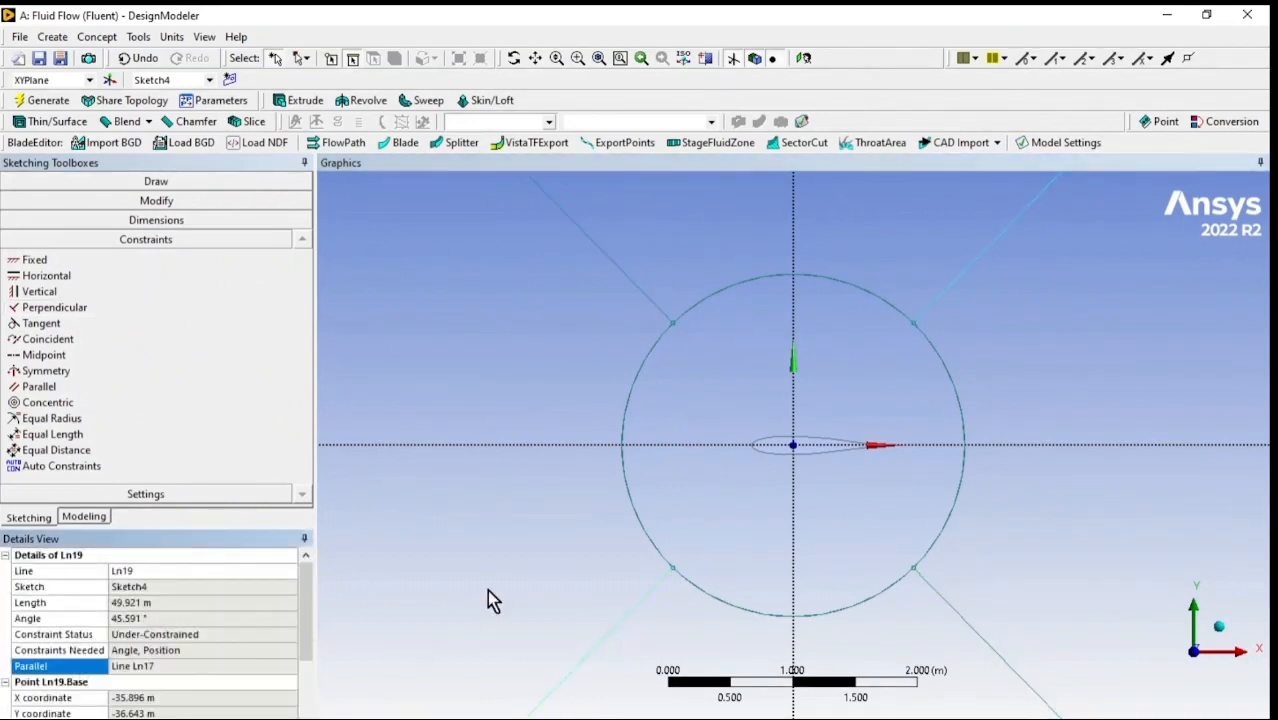
{"action": "left_click", "coordinate": [487, 589]}
Add a width dimension to the outer domain rectangle in Sketch1 and set it to 75 m
{"action": "scroll", "coordinate": [580, 555], "scroll_direction": "down", "scroll_amount": 10}
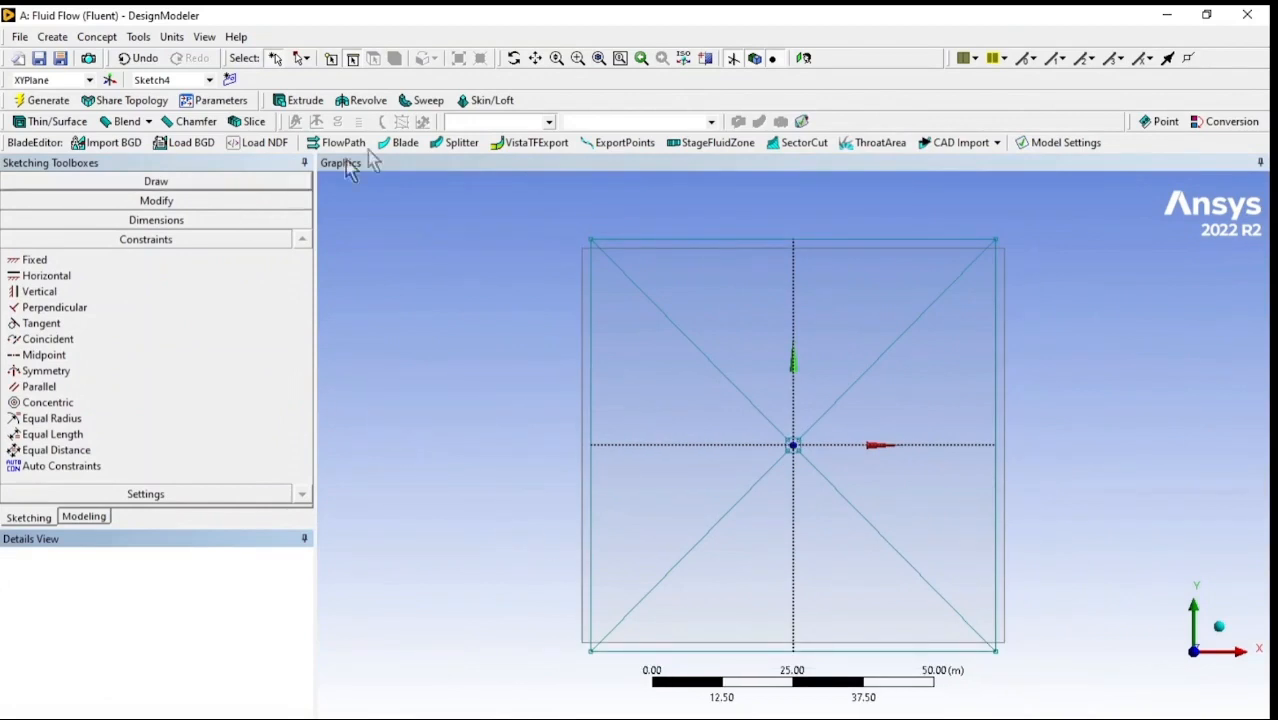
{"action": "left_click", "coordinate": [160, 220]}
{"action": "left_click", "coordinate": [133, 182]}
{"action": "left_click", "coordinate": [86, 517]}
{"action": "left_click", "coordinate": [113, 210]}
{"action": "left_click", "coordinate": [32, 517]}
{"action": "left_click", "coordinate": [156, 455]}
{"action": "left_click", "coordinate": [740, 241]}
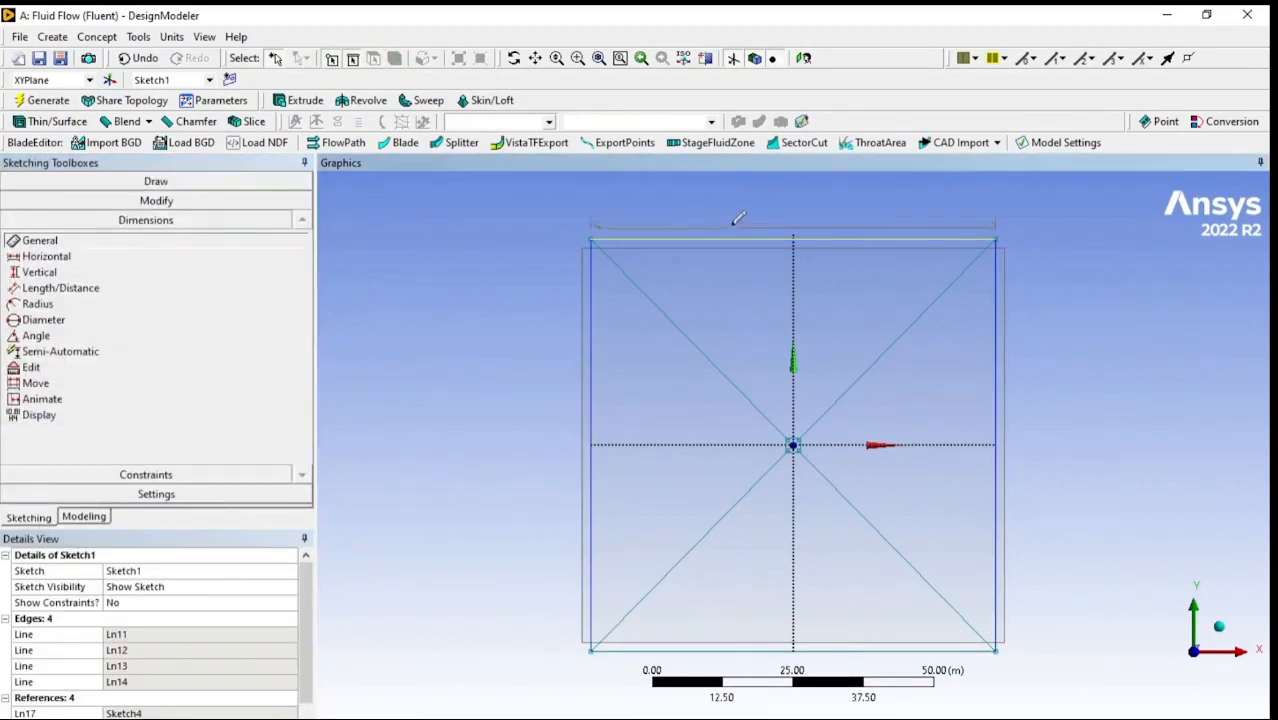
{"action": "left_click", "coordinate": [736, 216]}
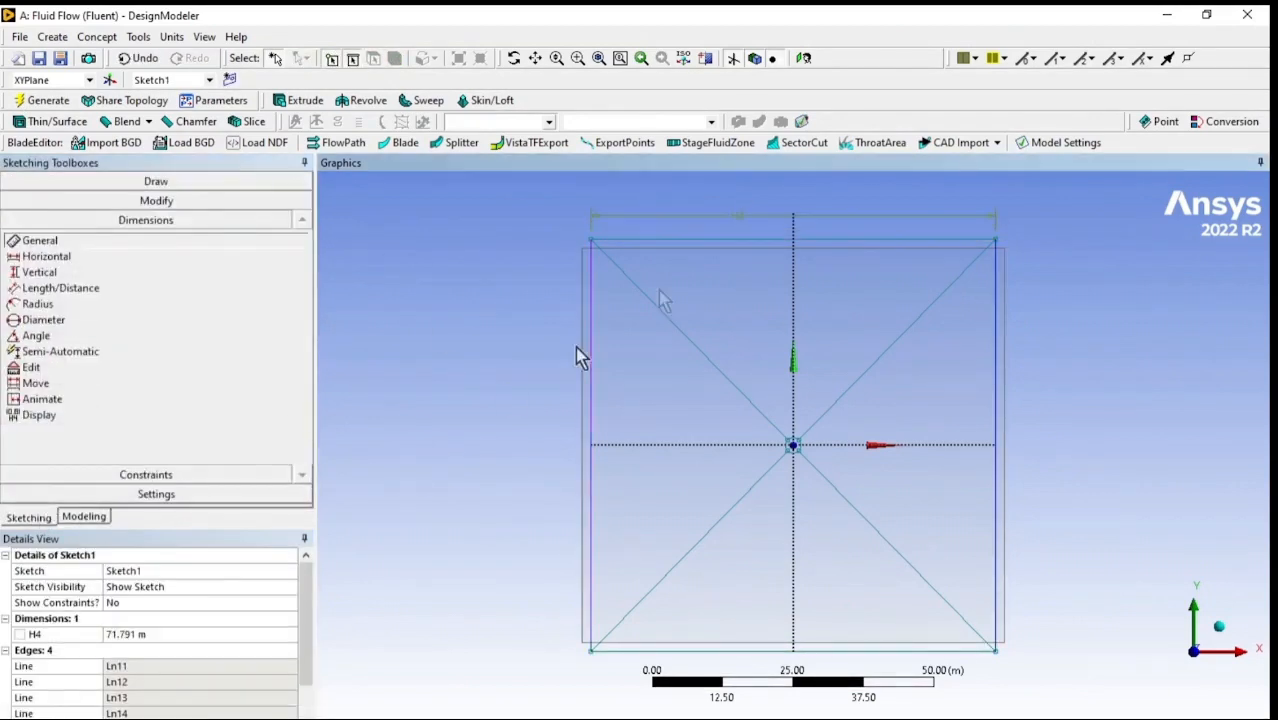
{"action": "left_click", "coordinate": [141, 636]}
{"action": "type", "text": "75"}
{"action": "key", "text": "Return"}
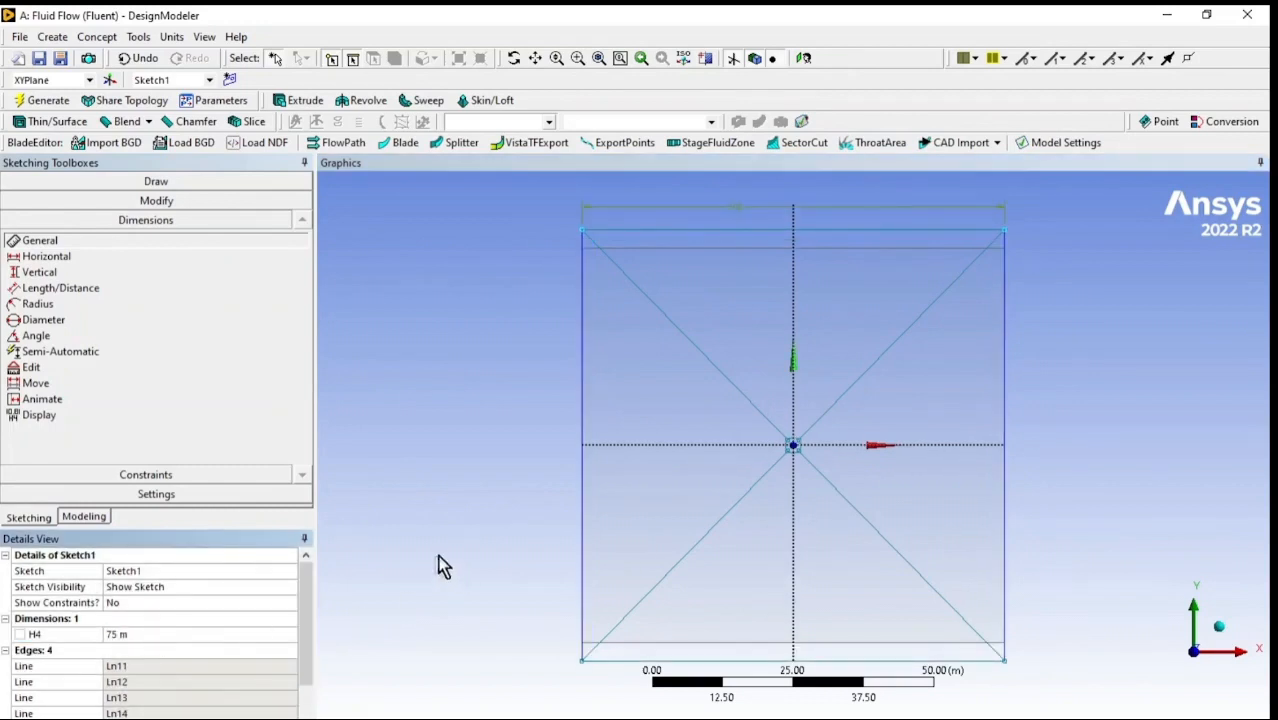
Add a height dimension to the left edge of the domain rectangle and set it to 75 m
{"action": "left_click", "coordinate": [583, 520]}
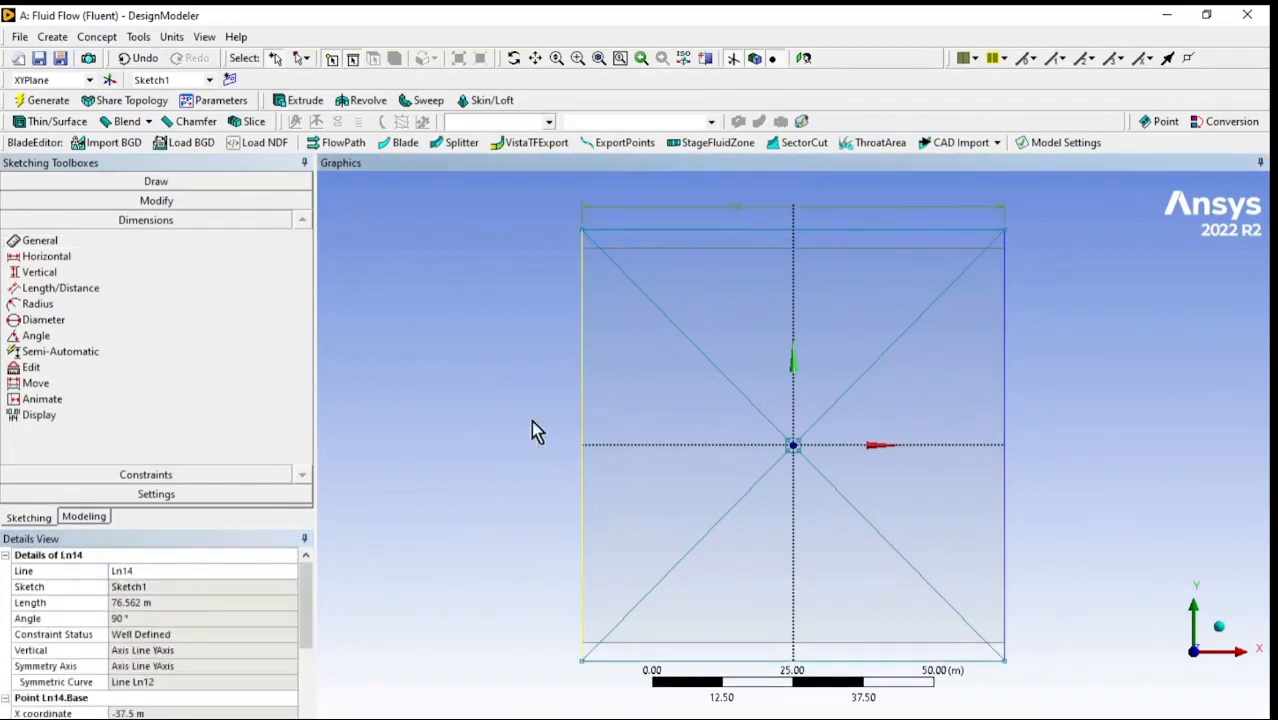
{"action": "left_click", "coordinate": [542, 365]}
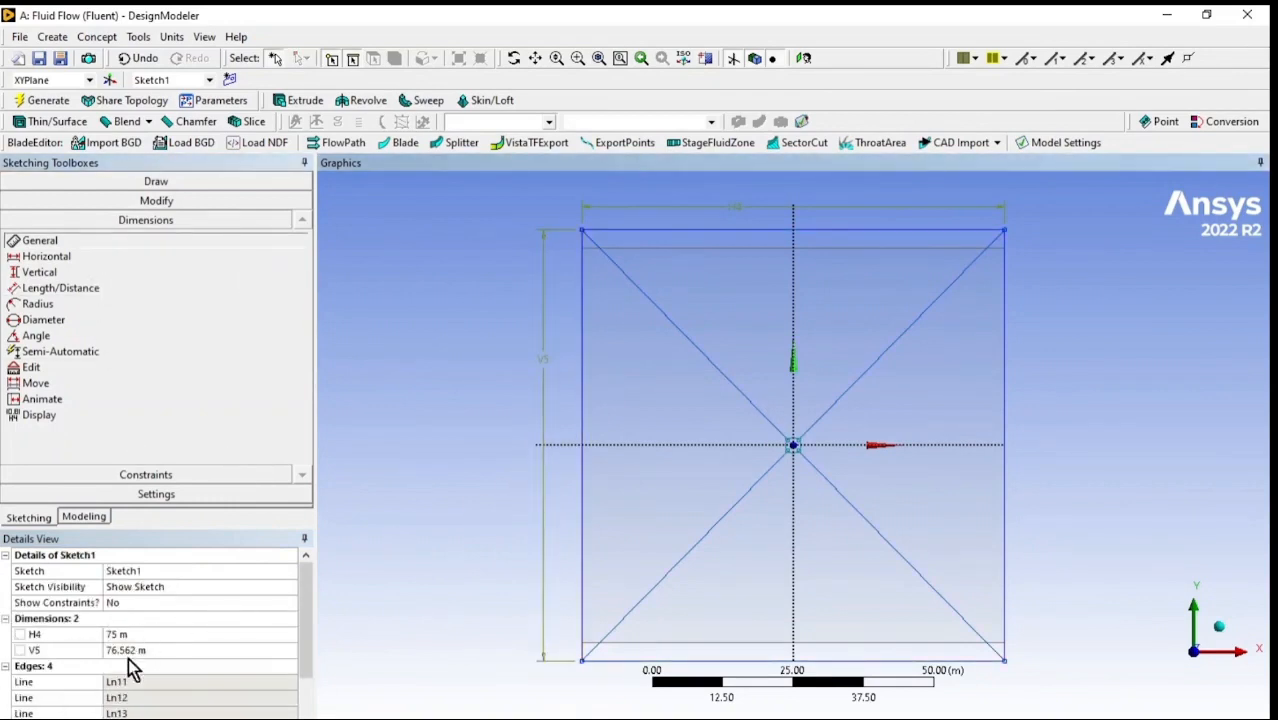
{"action": "left_click", "coordinate": [135, 648]}
{"action": "type", "text": "75"}
{"action": "key", "text": "Return"}
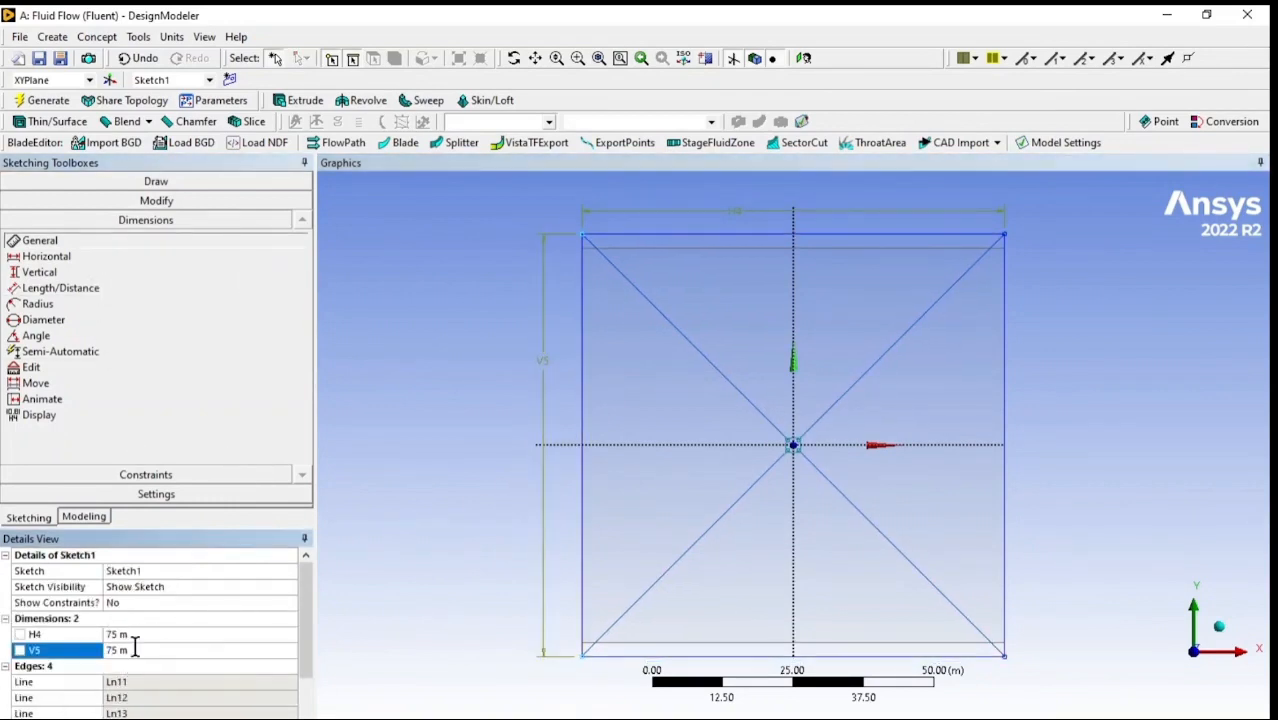
Add a diameter dimension to the circle around the airfoil in Sketch2 and set it to 2.75 m
{"action": "scroll", "coordinate": [810, 555], "scroll_direction": "up", "scroll_amount": 10}
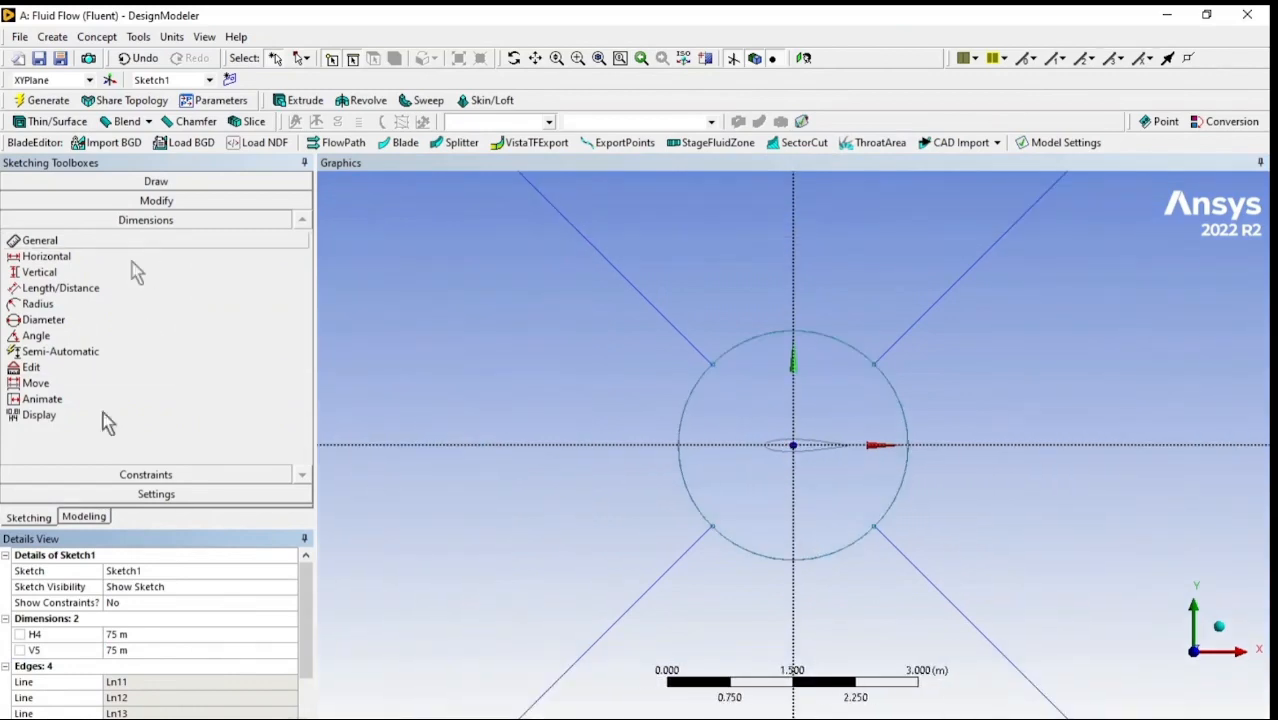
{"action": "left_click", "coordinate": [84, 516]}
{"action": "left_click", "coordinate": [114, 226]}
{"action": "left_click", "coordinate": [29, 517]}
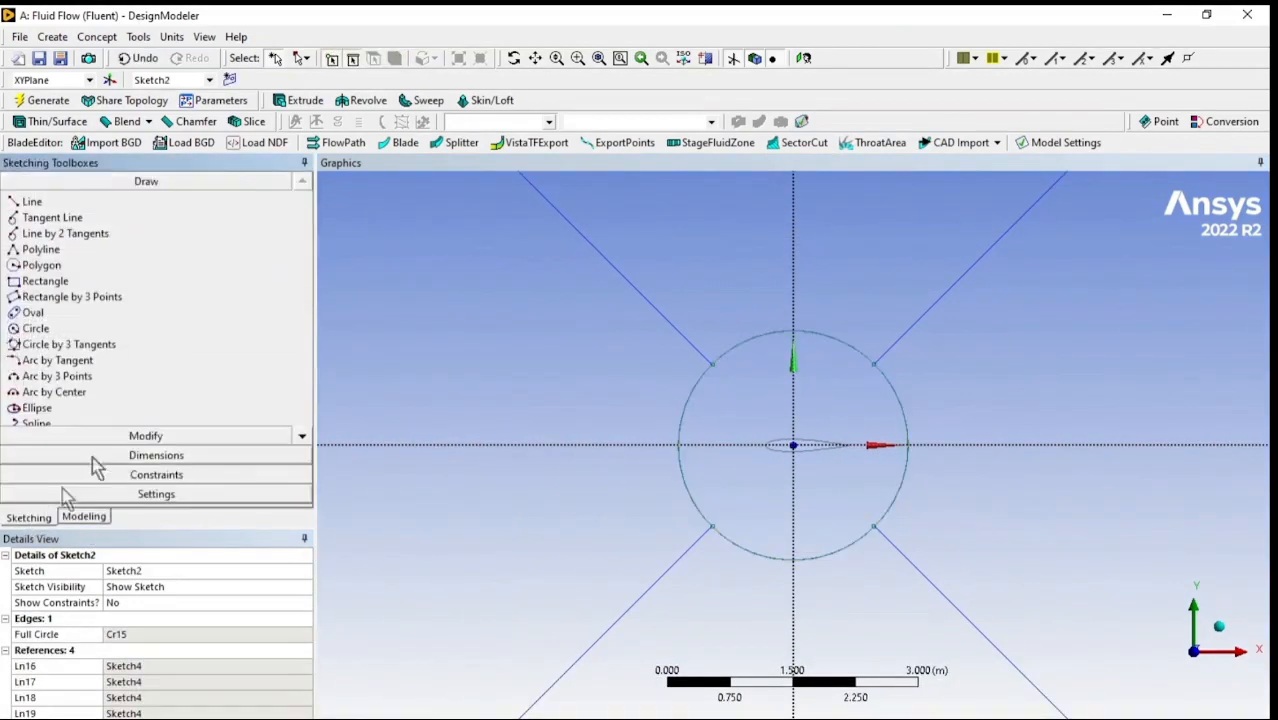
{"action": "left_click", "coordinate": [156, 455]}
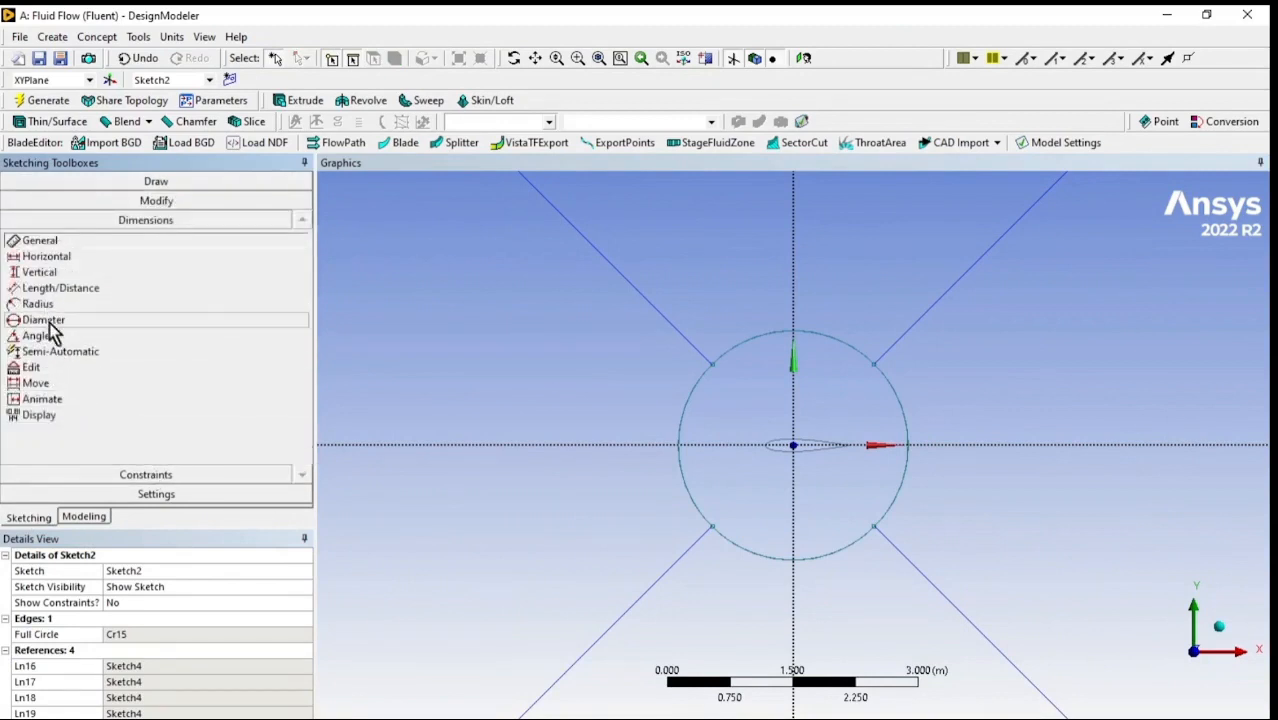
{"action": "left_click", "coordinate": [43, 319]}
{"action": "left_click", "coordinate": [745, 343]}
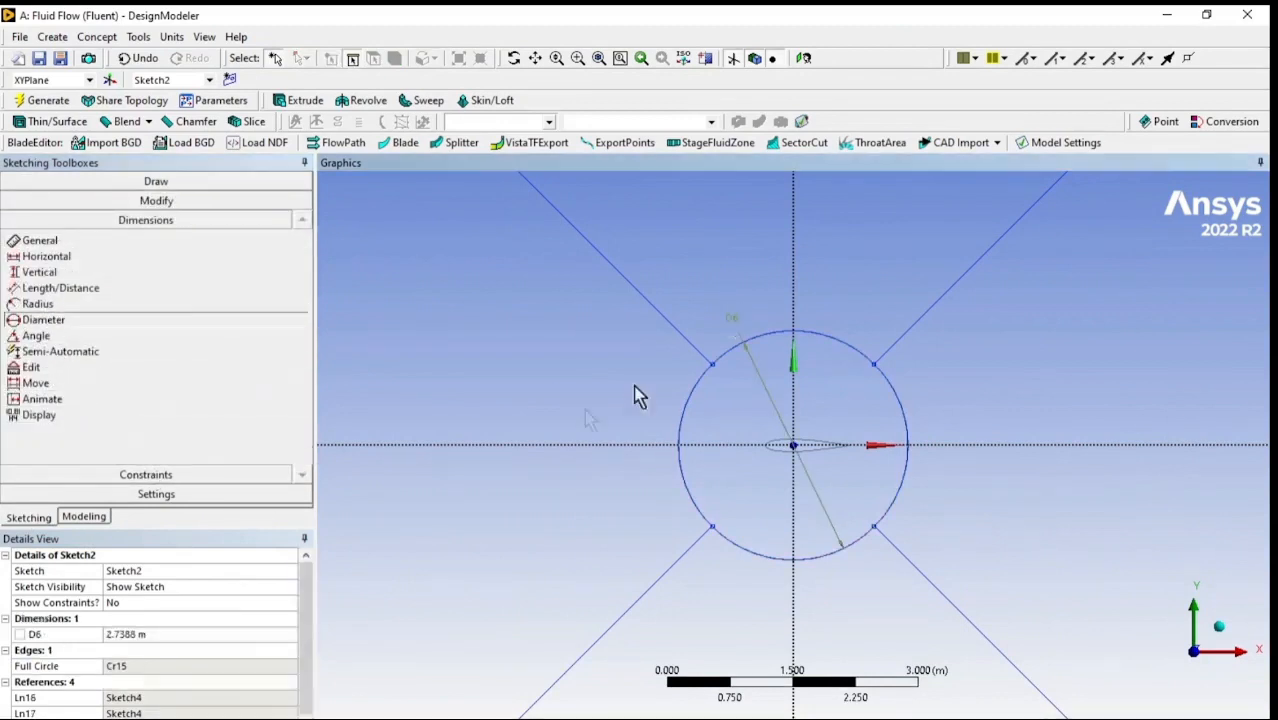
{"action": "left_click", "coordinate": [160, 635]}
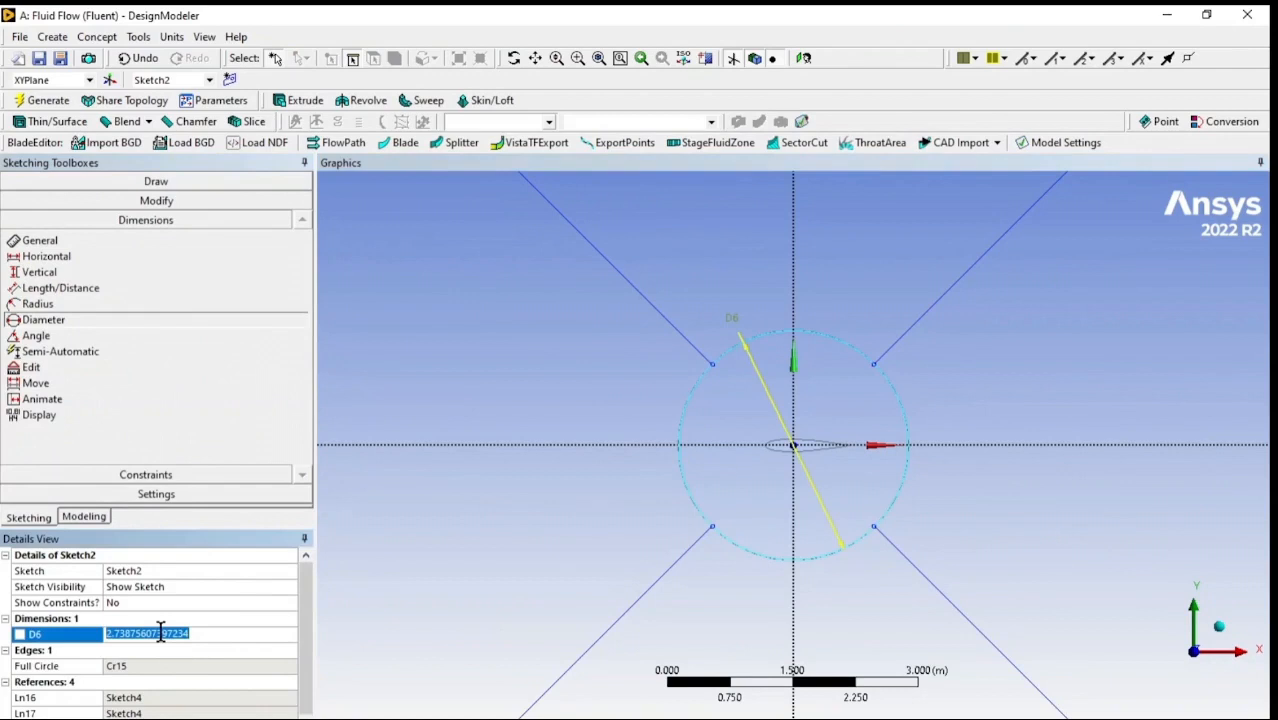
{"action": "type", "text": "2.75"}
{"action": "key", "text": "Return"}
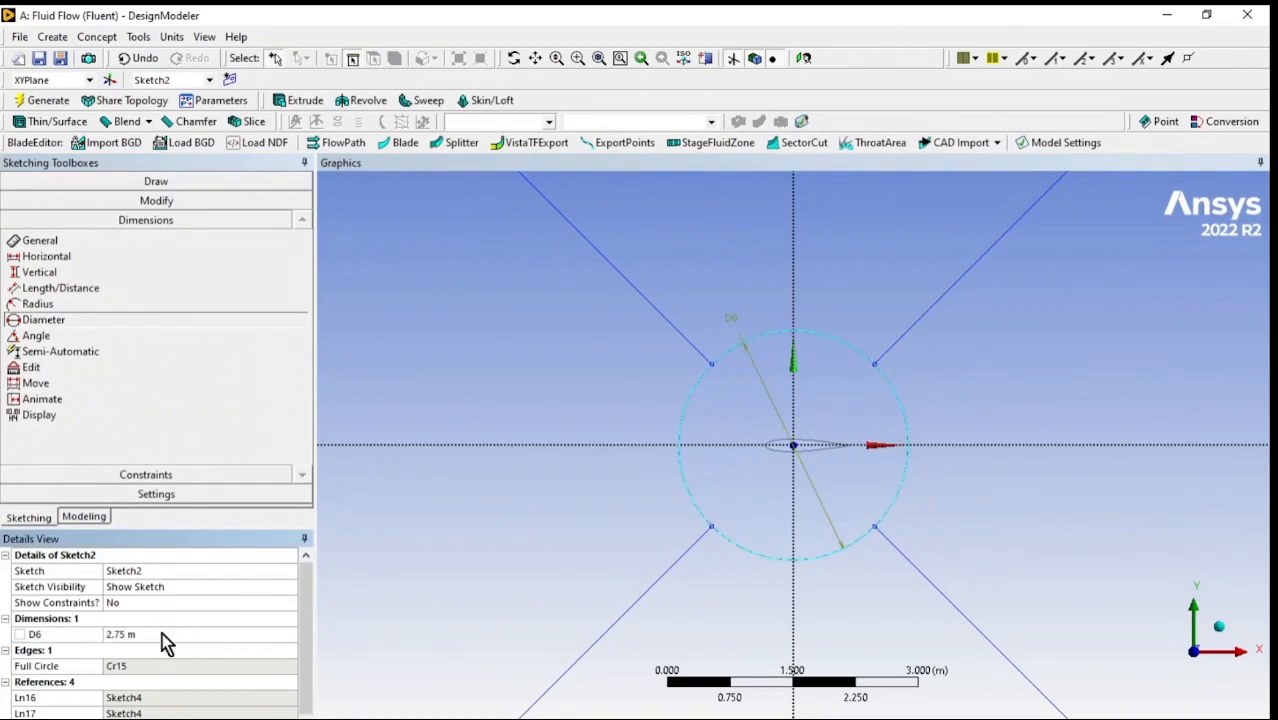
Split the outer domain face with a Face Split by points and edges, using the four diagonal lines as tool geometry
{"action": "left_click", "coordinate": [83, 516]}
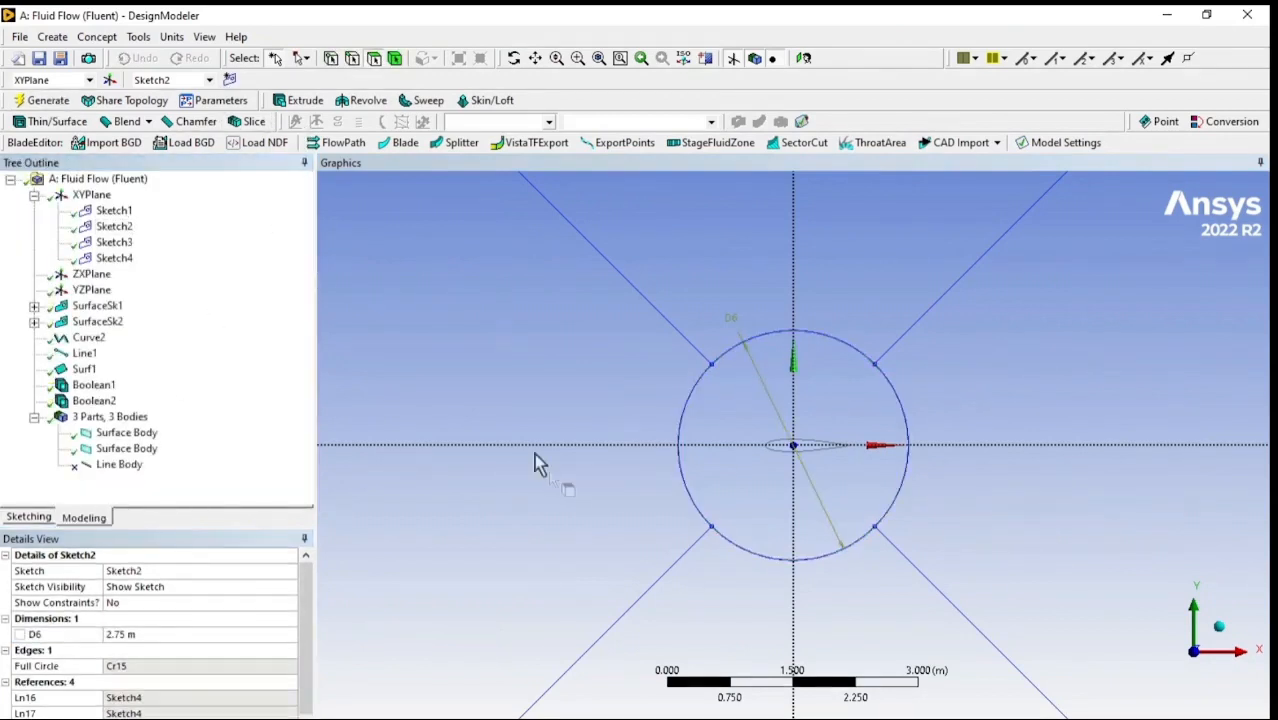
{"action": "scroll", "coordinate": [688, 585], "scroll_direction": "down", "scroll_amount": 10}
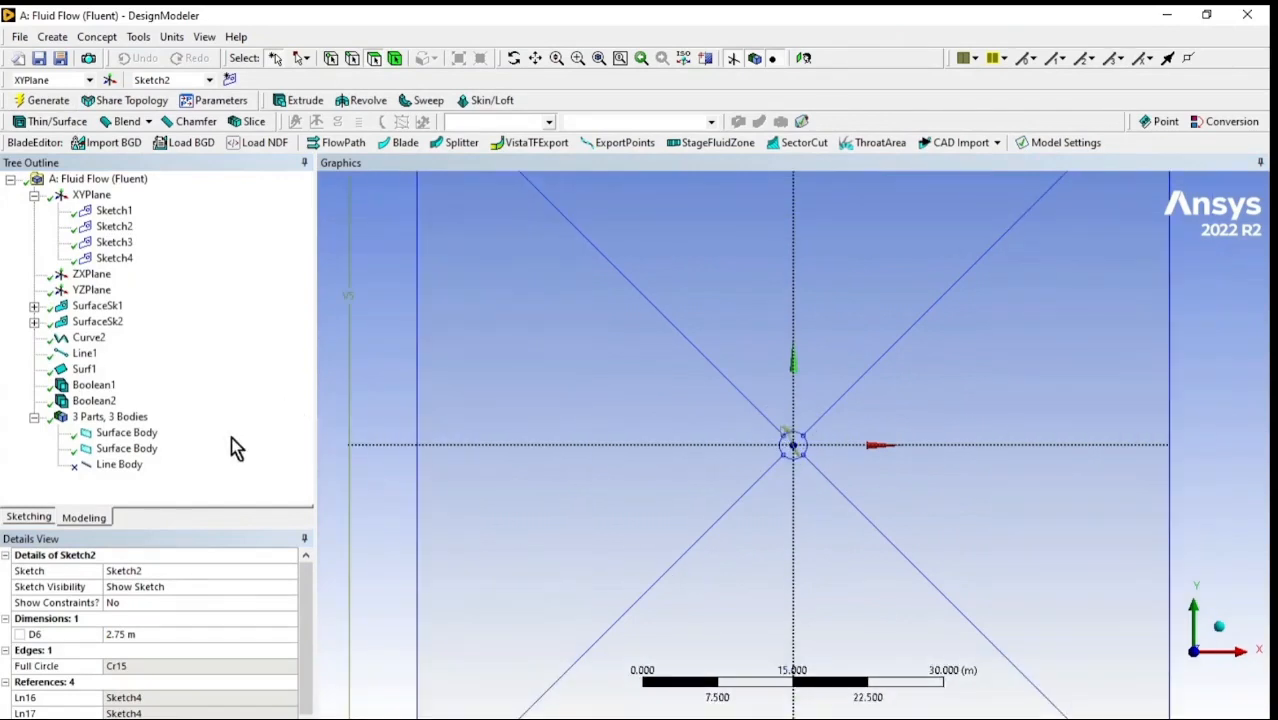
{"action": "scroll", "coordinate": [576, 356], "scroll_direction": "down", "scroll_amount": 2}
{"action": "left_click", "coordinate": [127, 449]}
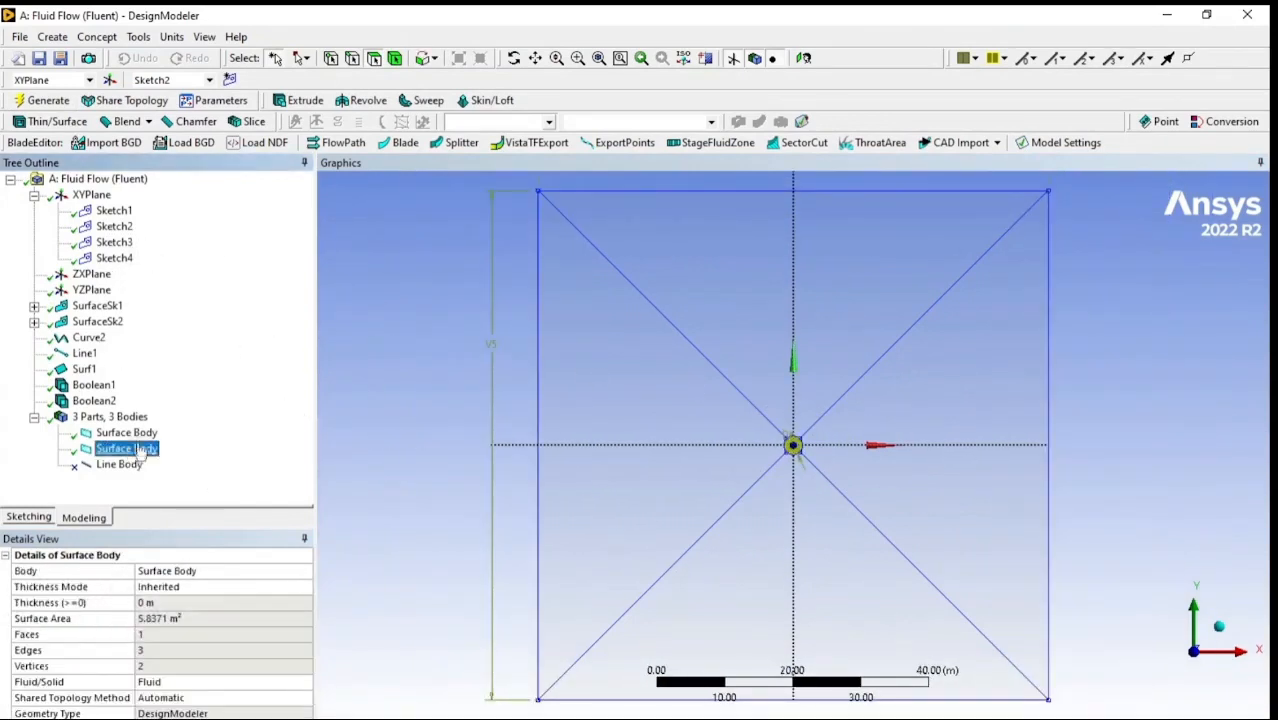
{"action": "left_click", "coordinate": [97, 36]}
{"action": "mouse_move", "coordinate": [139, 36]}
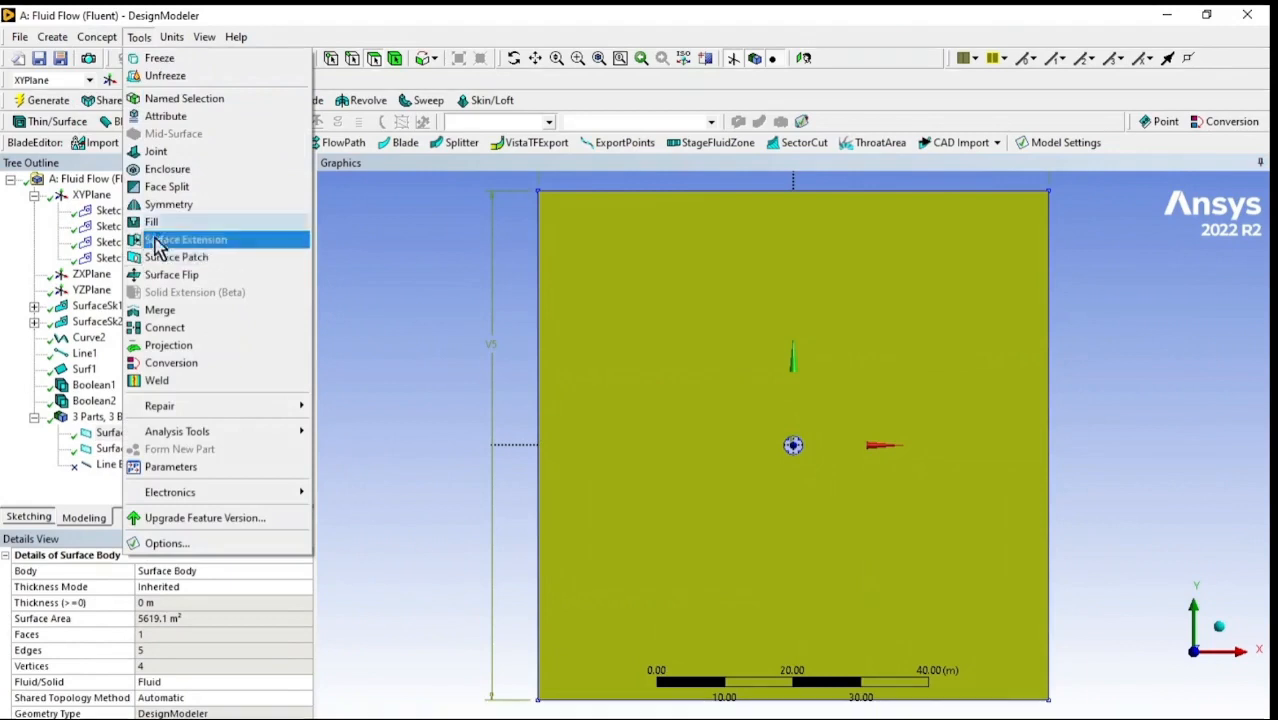
{"action": "left_click", "coordinate": [172, 187]}
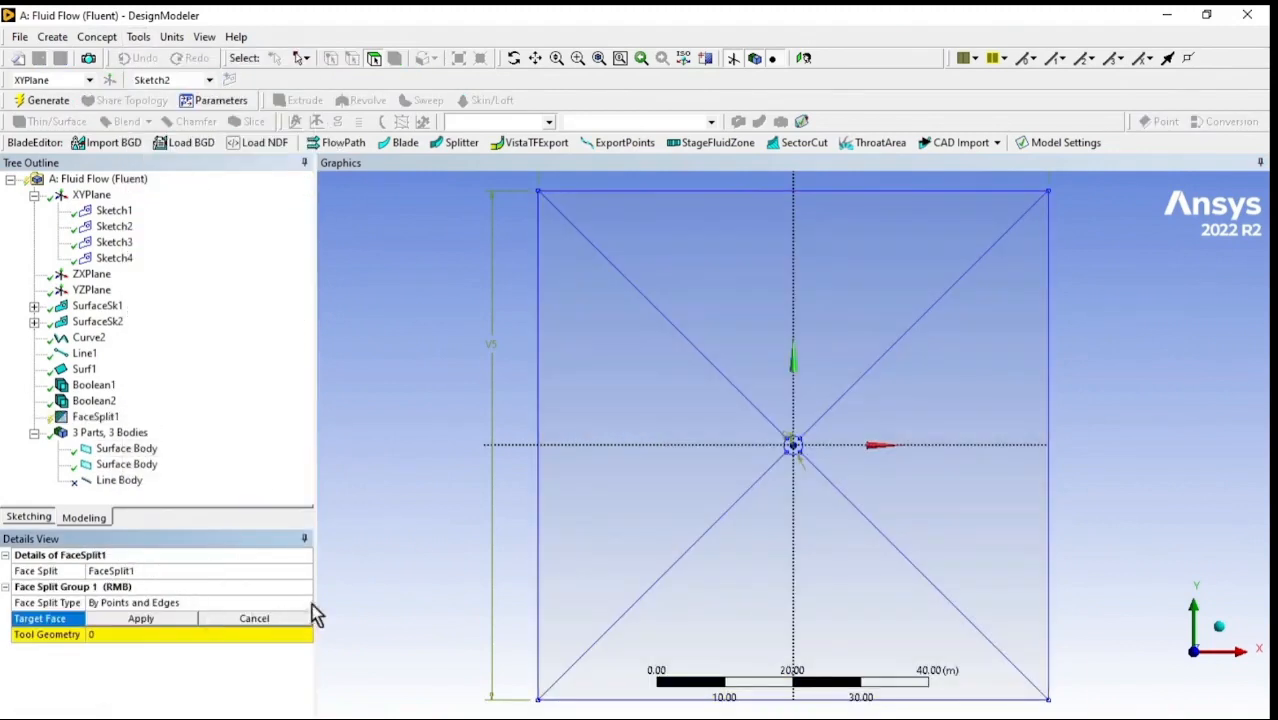
{"action": "left_click", "coordinate": [633, 403]}
{"action": "left_click", "coordinate": [138, 620]}
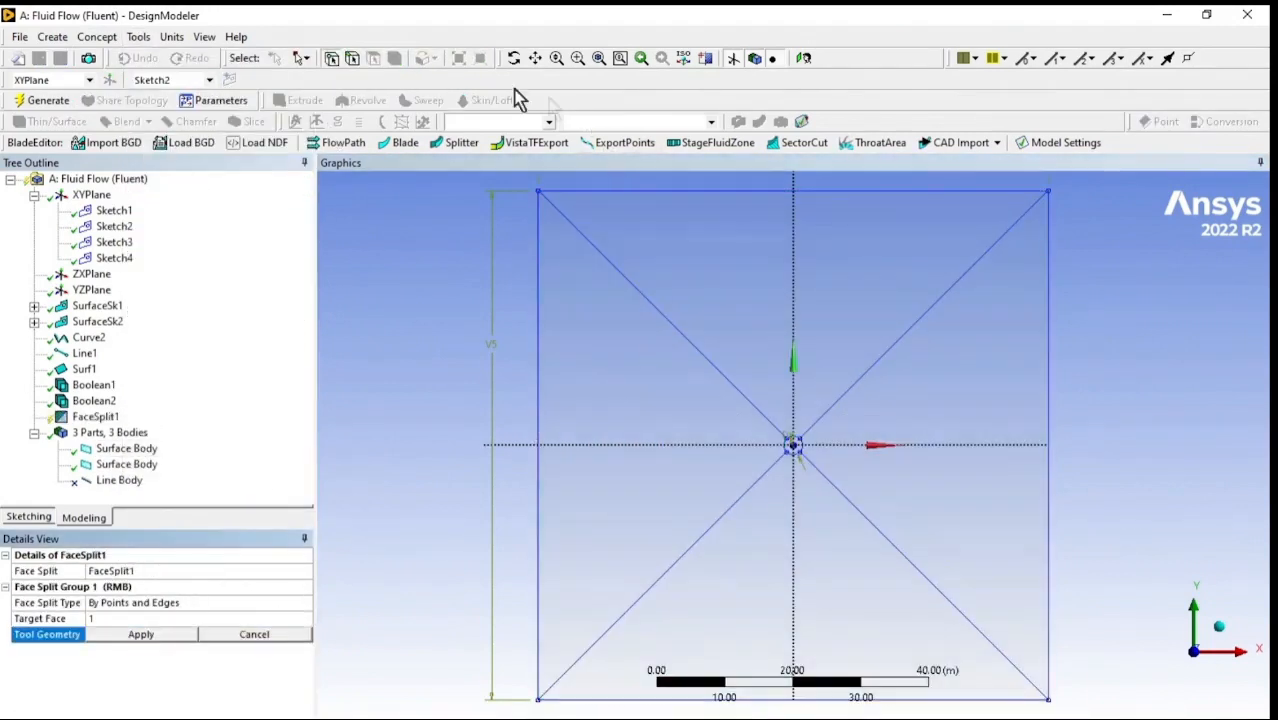
{"action": "left_click", "coordinate": [652, 306]}
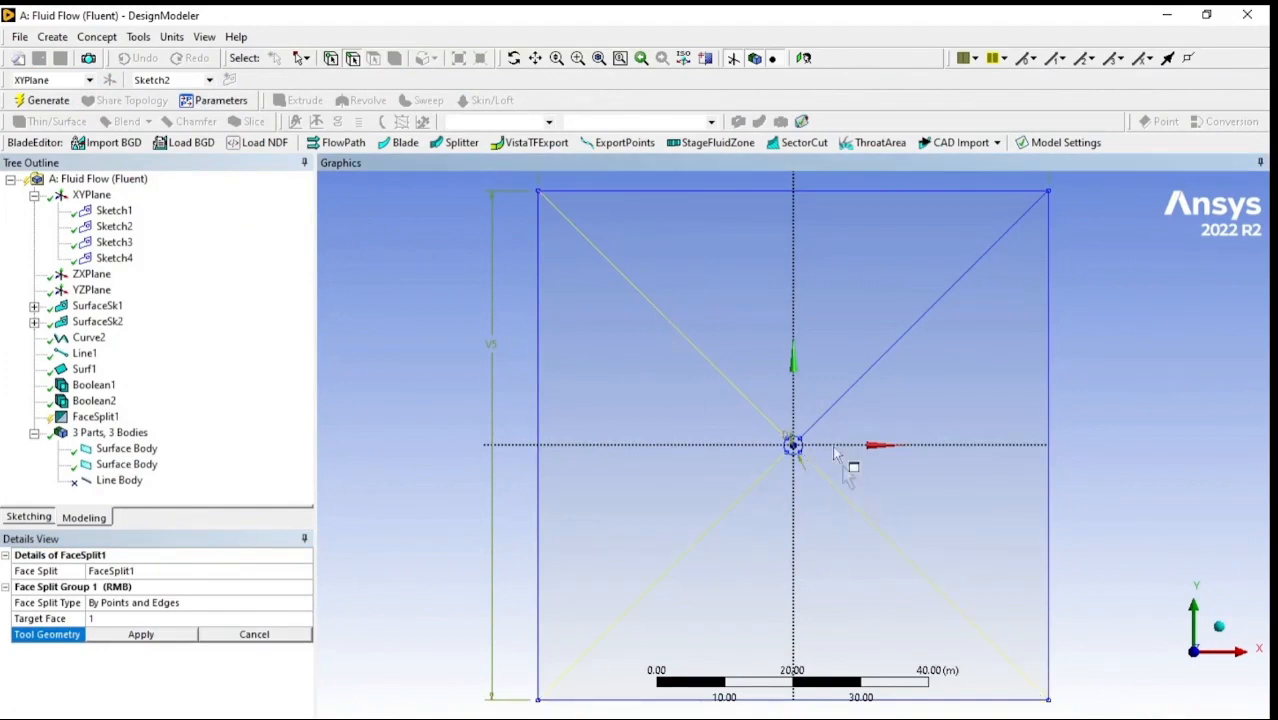
{"action": "left_click", "coordinate": [150, 635]}
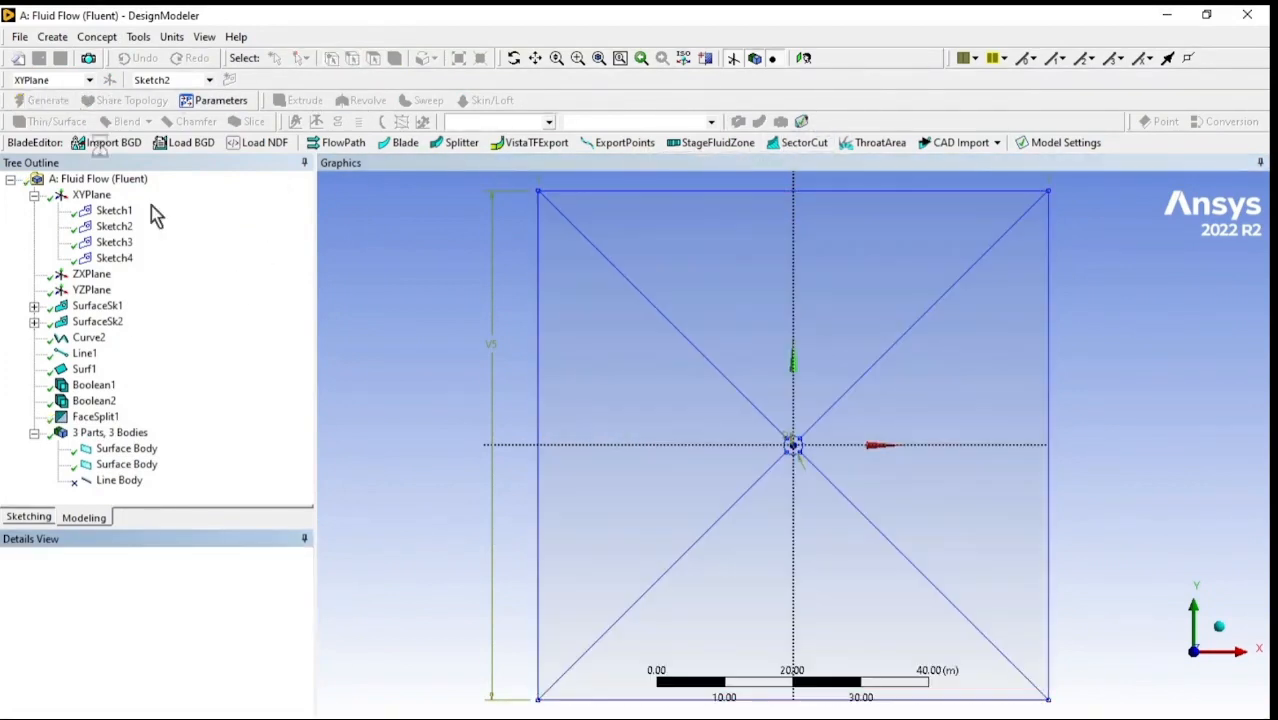
Examine the split outer domain faces and where they meet the circle around the airfoil
{"action": "left_click", "coordinate": [126, 464]}
{"action": "left_click", "coordinate": [126, 448]}
{"action": "left_click", "coordinate": [372, 60]}
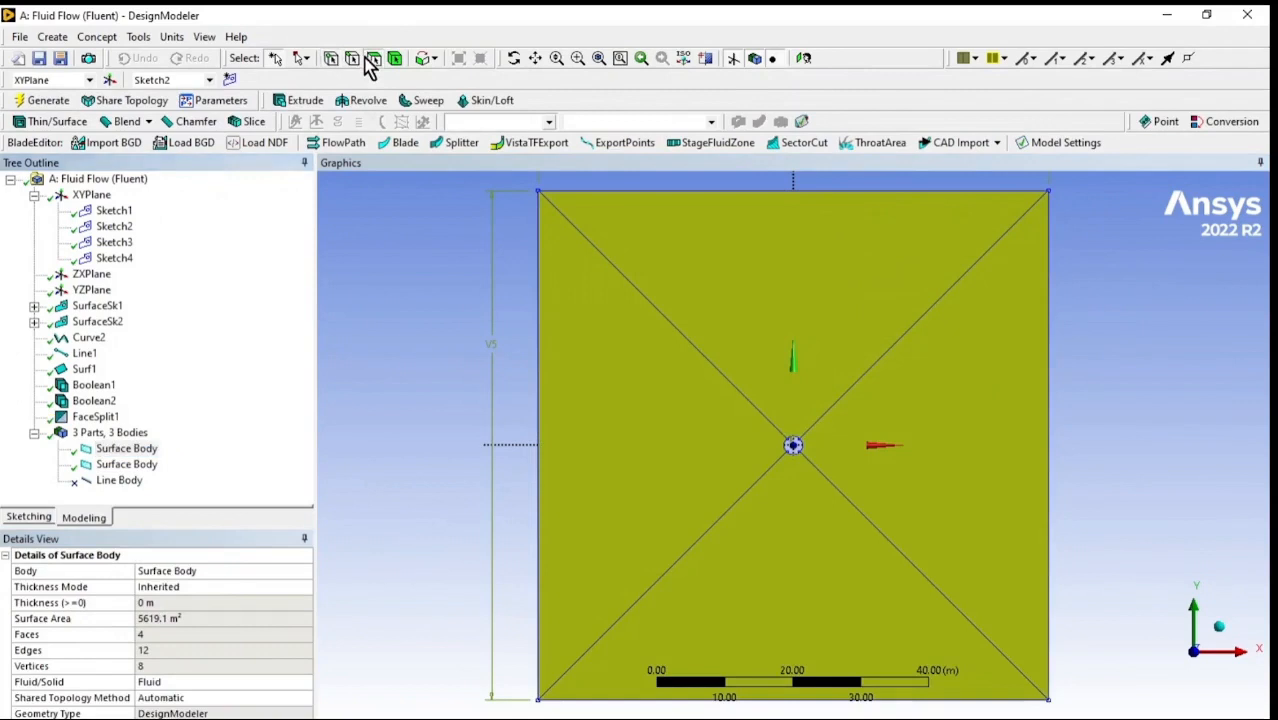
{"action": "left_click", "coordinate": [599, 408]}
{"action": "left_click", "coordinate": [941, 451]}
{"action": "left_click", "coordinate": [815, 567]}
{"action": "scroll", "coordinate": [815, 567], "scroll_direction": "up", "scroll_amount": 5}
{"action": "scroll", "coordinate": [815, 567], "scroll_direction": "up", "scroll_amount": 3}
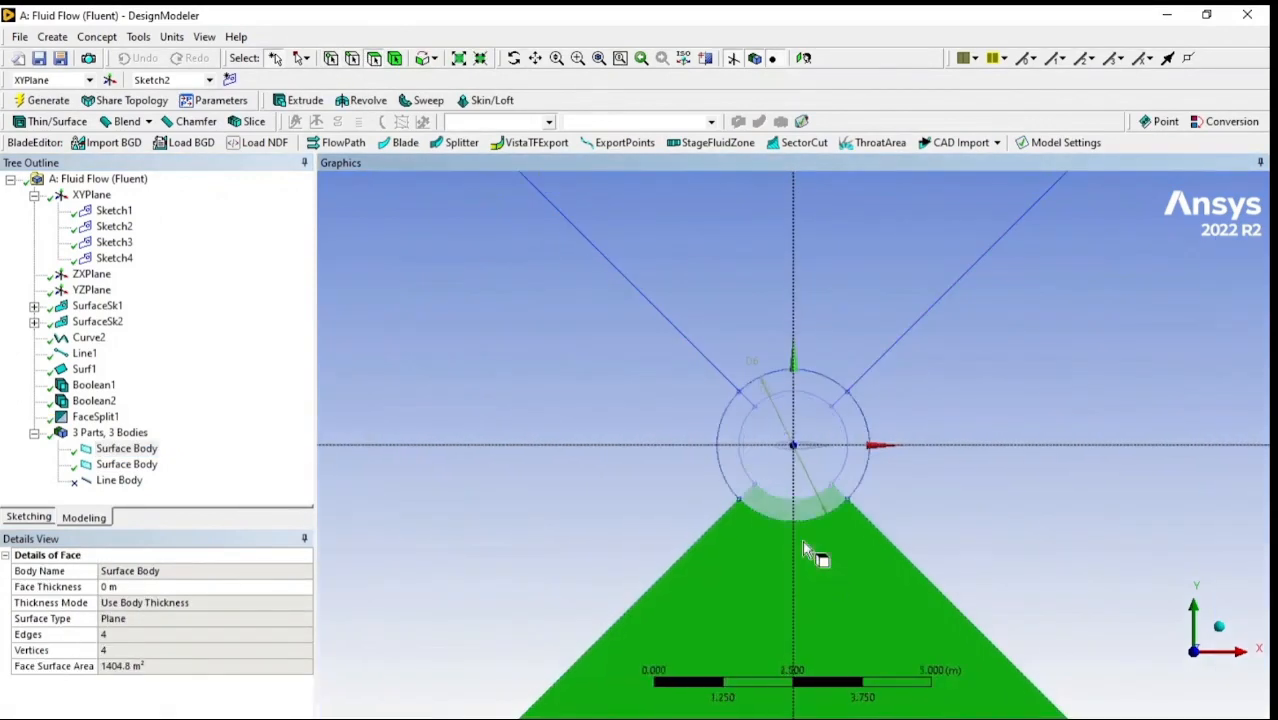
{"action": "left_click", "coordinate": [91, 274]}
{"action": "scroll", "coordinate": [790, 580], "scroll_direction": "down", "scroll_amount": 10}
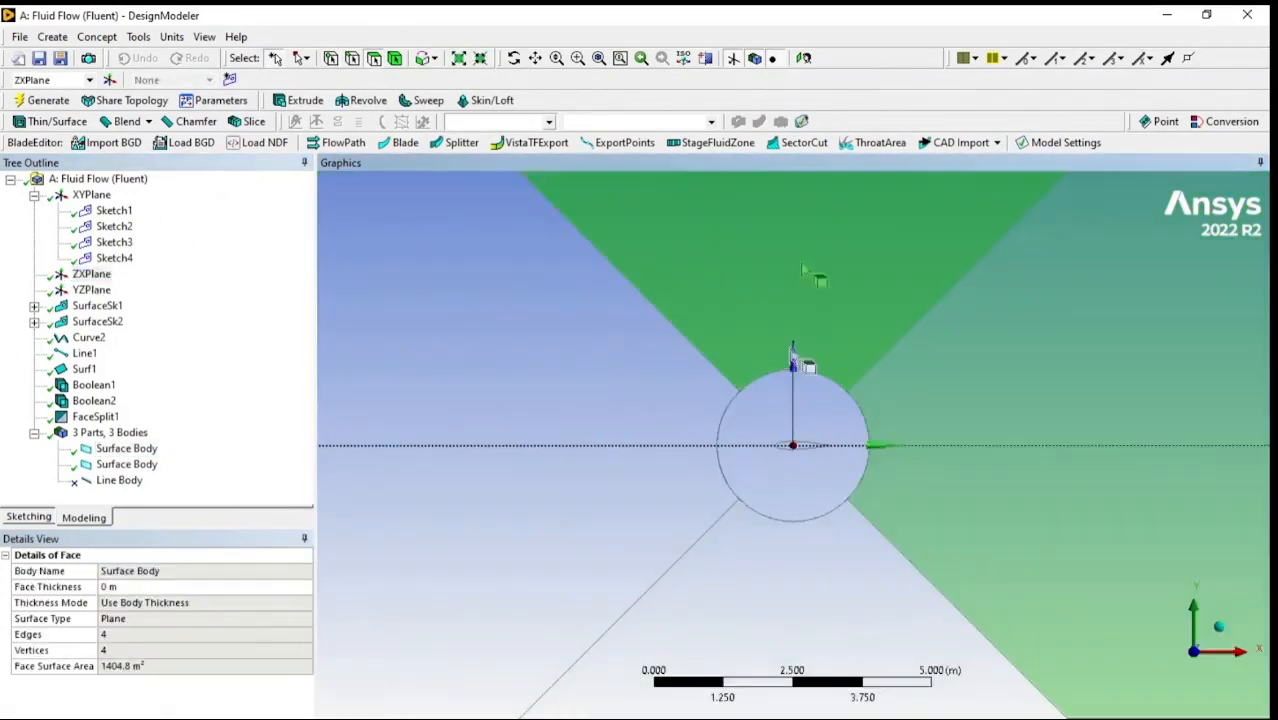
{"action": "left_click", "coordinate": [126, 448]}
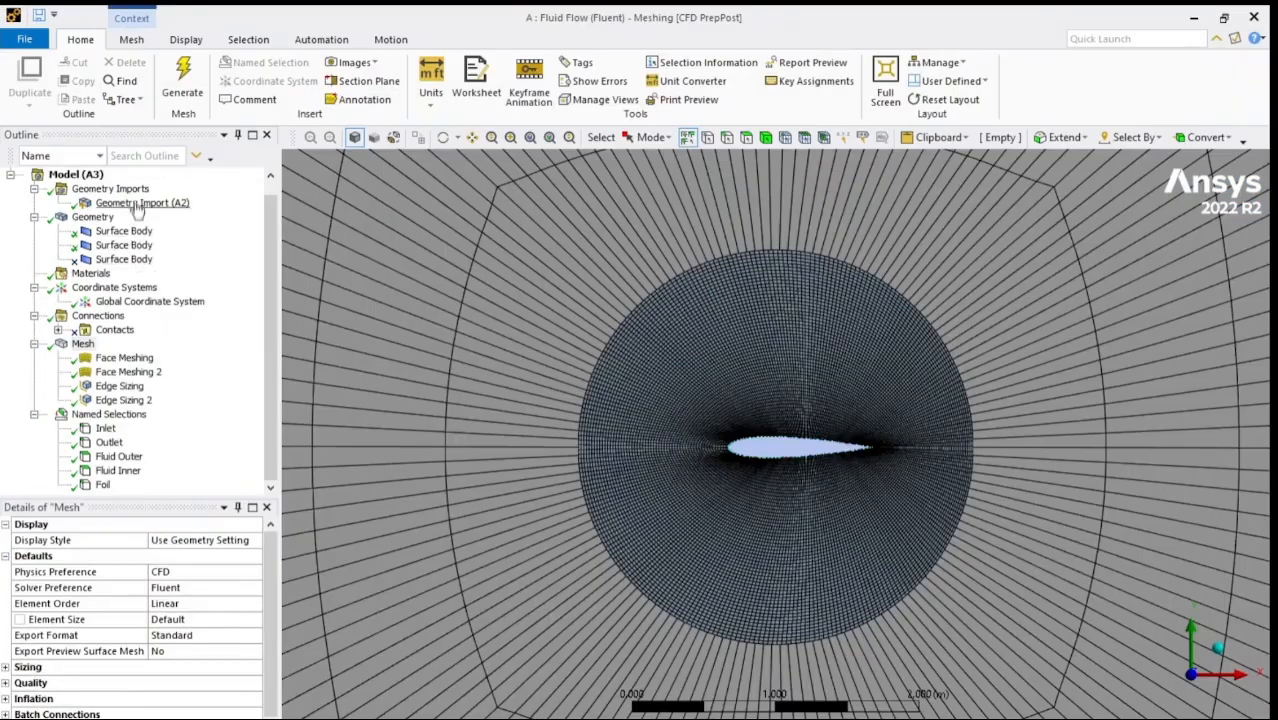
Switch to Meshing and update the imported geometry with the modified DesignModeler bodies
{"action": "right_click", "coordinate": [139, 203]}
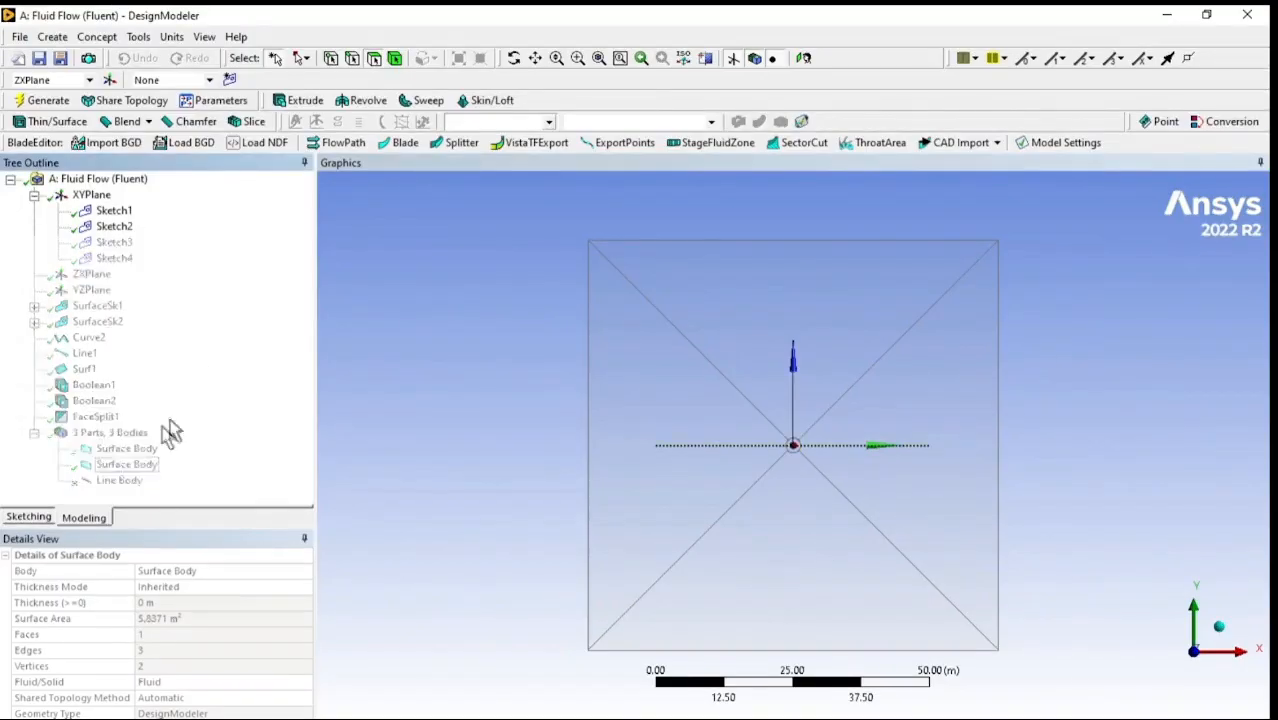
{"action": "left_click", "coordinate": [126, 448]}
{"action": "left_click", "coordinate": [126, 464]}
{"action": "scroll", "coordinate": [645, 518], "scroll_direction": "up", "scroll_amount": 10}
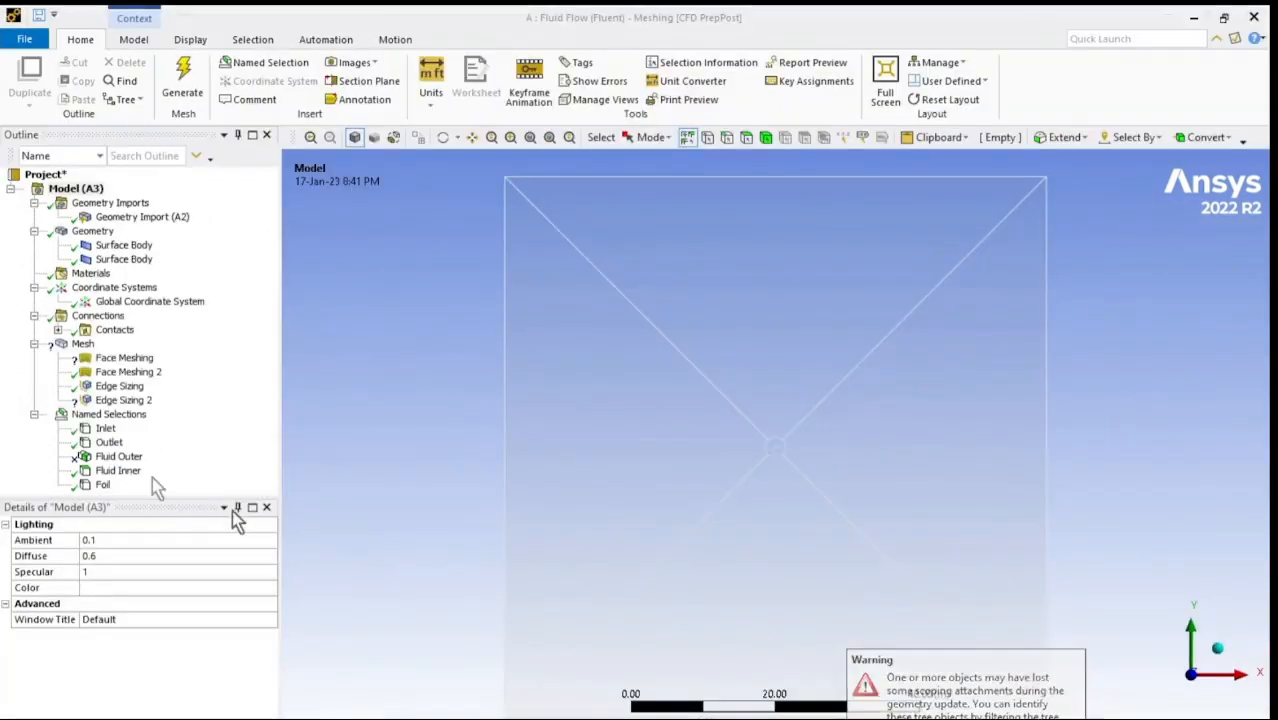
Create a named selection called Sides from the top and bottom edges of the square domain
{"action": "left_click", "coordinate": [109, 442]}
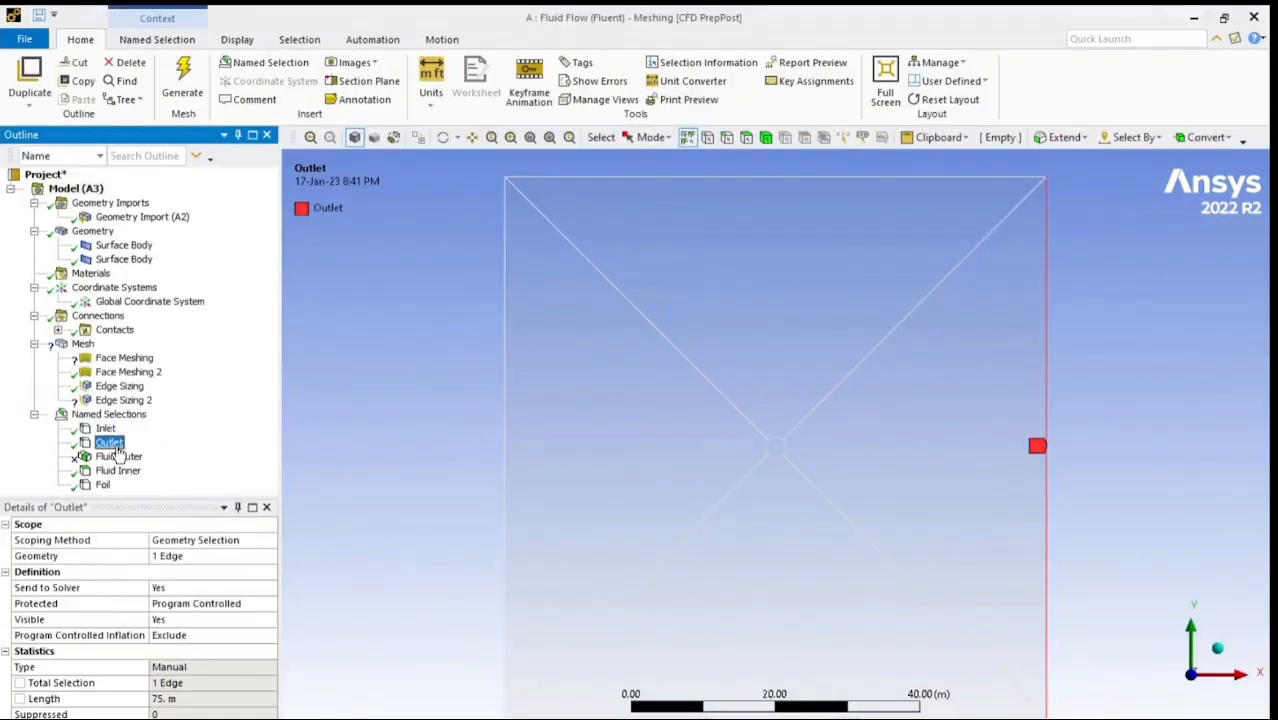
{"action": "left_click", "coordinate": [103, 484]}
{"action": "left_click", "coordinate": [108, 414]}
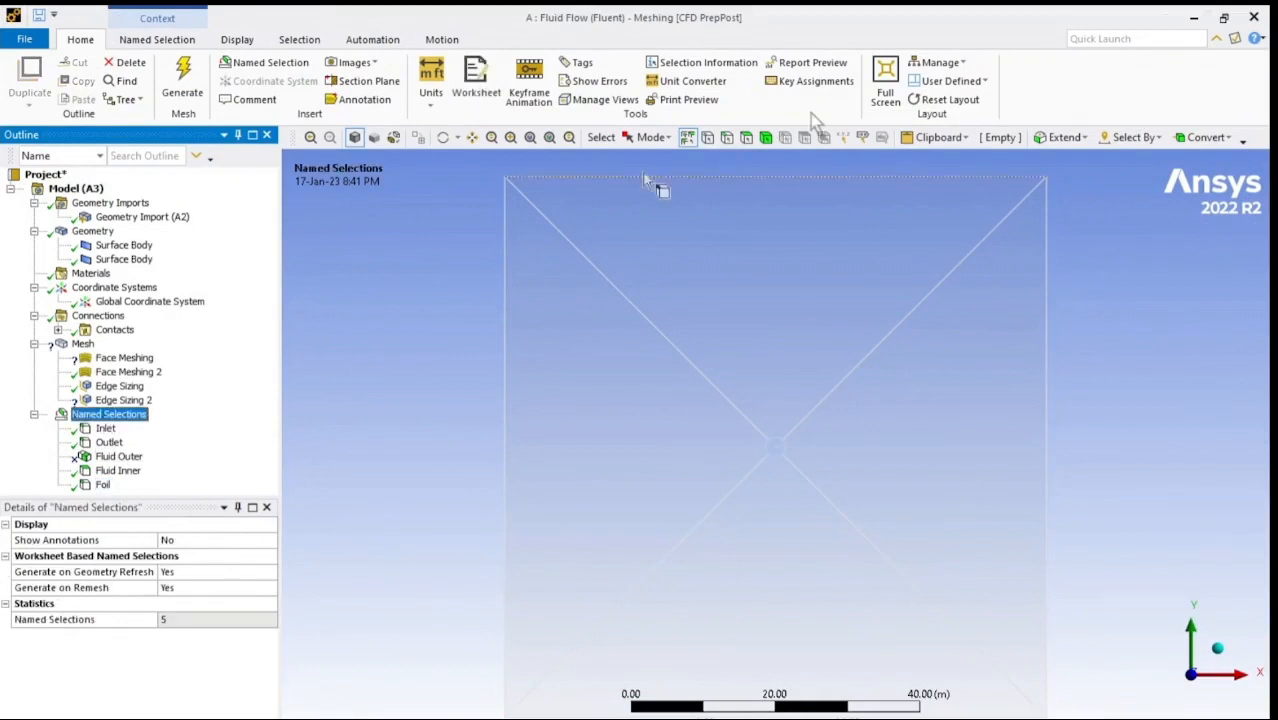
{"action": "scroll", "coordinate": [778, 660], "scroll_direction": "down", "scroll_amount": 2}
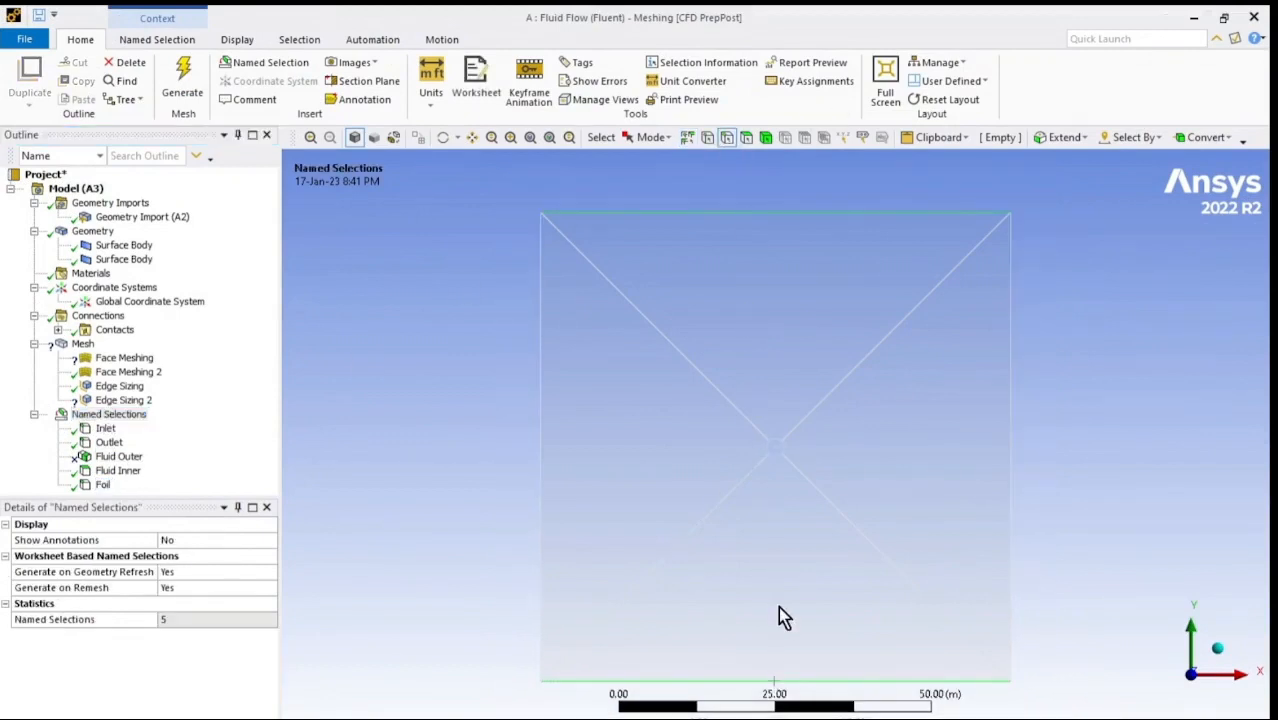
{"action": "key", "text": "n"}
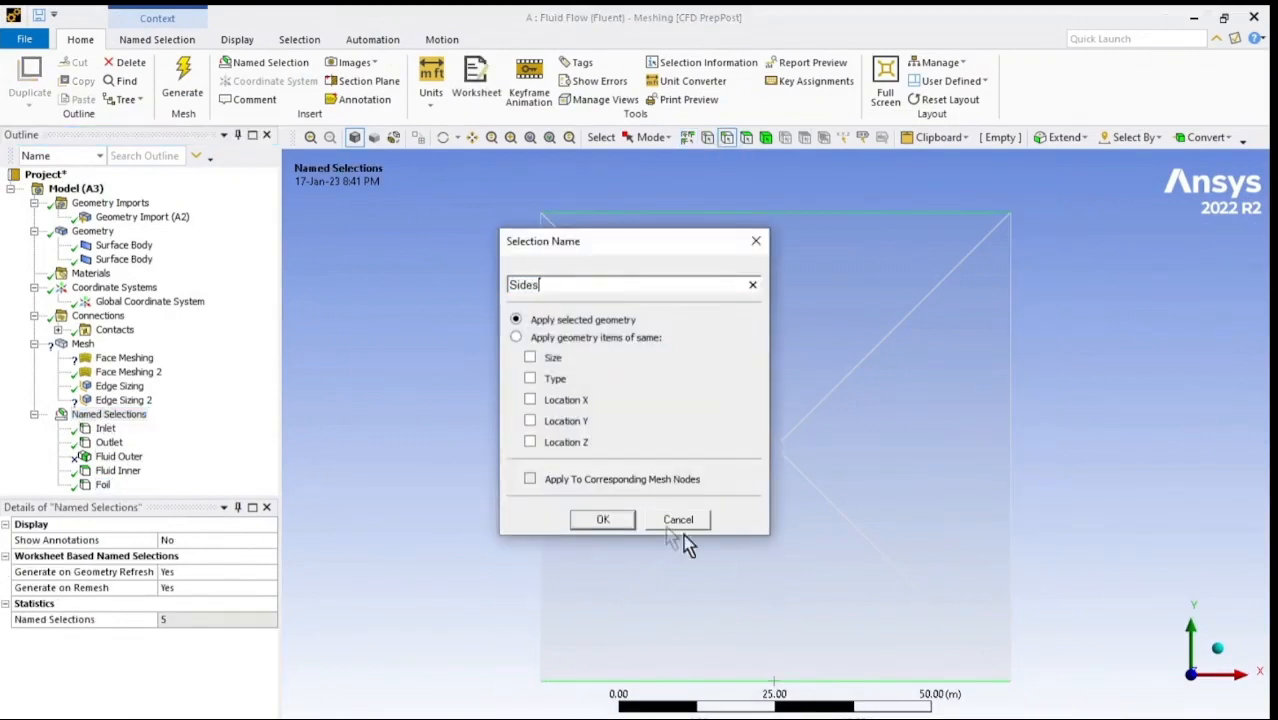
{"action": "left_click", "coordinate": [622, 520]}
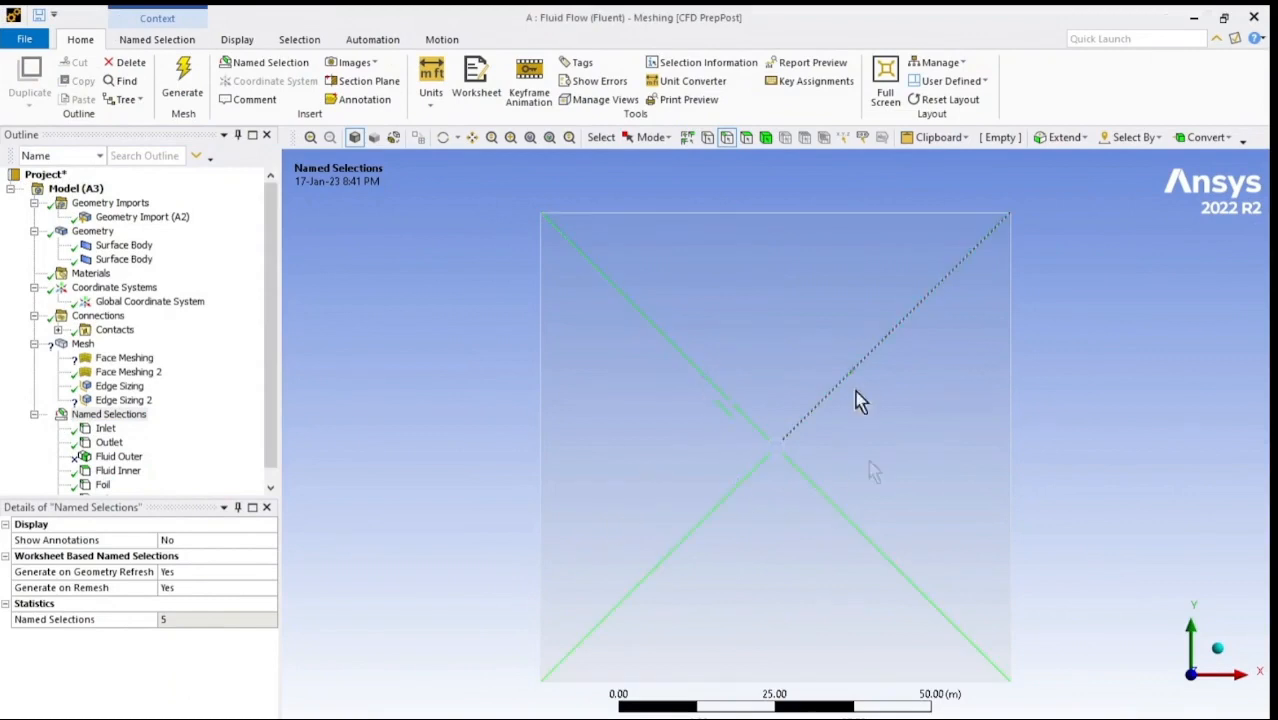
Create a named selection called Interior from the four diagonal edges of the domain
{"action": "type", "text": "n"}
{"action": "type", "text": "Interior"}
{"action": "key", "text": "Return"}
Assign the four outer domain faces to the Fluid Outer named selection
{"action": "left_click", "coordinate": [205, 429]}
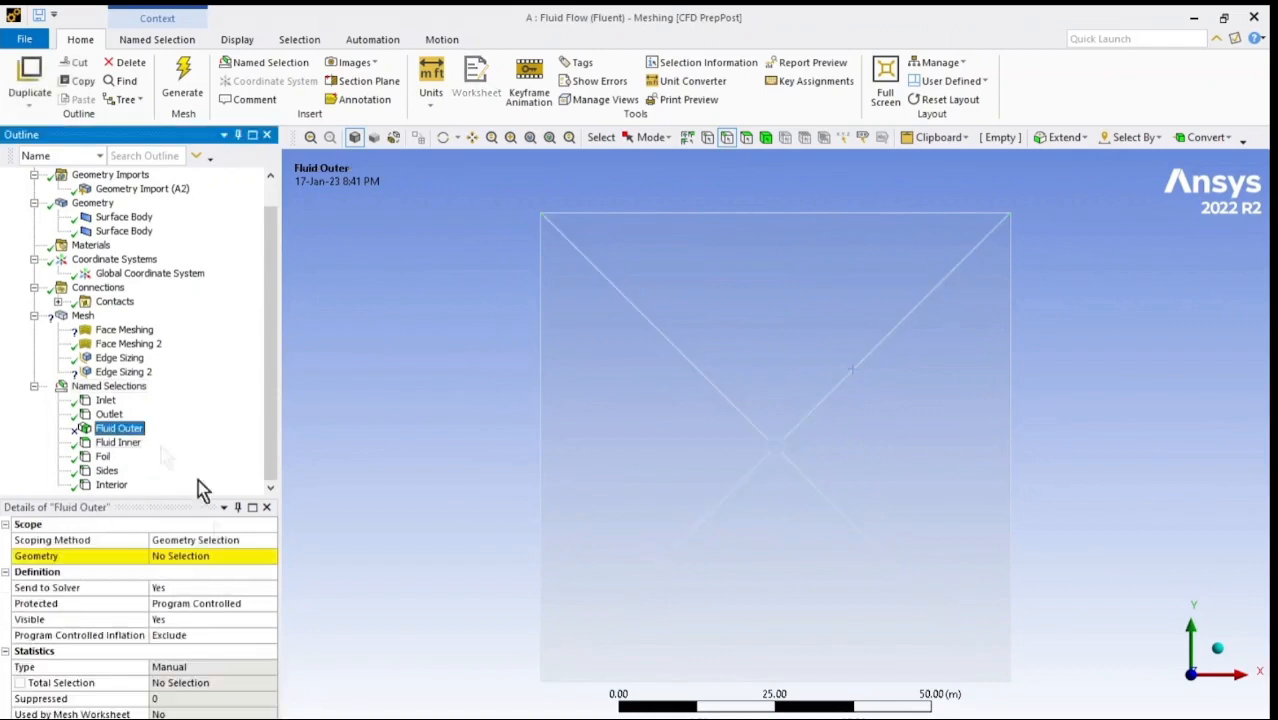
{"action": "left_click", "coordinate": [208, 556]}
{"action": "left_click", "coordinate": [745, 137]}
{"action": "left_click", "coordinate": [762, 330]}
{"action": "left_click", "coordinate": [656, 438], "text": "ctrl"}
{"action": "left_click", "coordinate": [772, 560], "text": "ctrl"}
{"action": "left_click", "coordinate": [903, 446], "text": "ctrl"}
{"action": "left_click", "coordinate": [189, 556]}
Reassign the airfoil's edges as the geometry of the Foil named selection
{"action": "left_click", "coordinate": [112, 444]}
{"action": "left_click", "coordinate": [105, 458]}
{"action": "left_click", "coordinate": [727, 138]}
{"action": "scroll", "coordinate": [803, 573], "scroll_direction": "up", "scroll_amount": 3}
{"action": "scroll", "coordinate": [808, 583], "scroll_direction": "up", "scroll_amount": 10}
{"action": "scroll", "coordinate": [813, 491], "scroll_direction": "up", "scroll_amount": 6}
{"action": "left_click", "coordinate": [248, 558]}
{"action": "left_click", "coordinate": [860, 287], "text": "ctrl"}
{"action": "left_click", "coordinate": [180, 556]}
Review the named selections, displaying Inlet, Outlet, Foil, Sides and Interior together on the domain
{"action": "scroll", "coordinate": [868, 440], "scroll_direction": "up", "scroll_amount": 3}
{"action": "scroll", "coordinate": [830, 500], "scroll_direction": "down", "scroll_amount": 2}
{"action": "left_click", "coordinate": [550, 138]}
{"action": "left_click", "coordinate": [105, 400]}
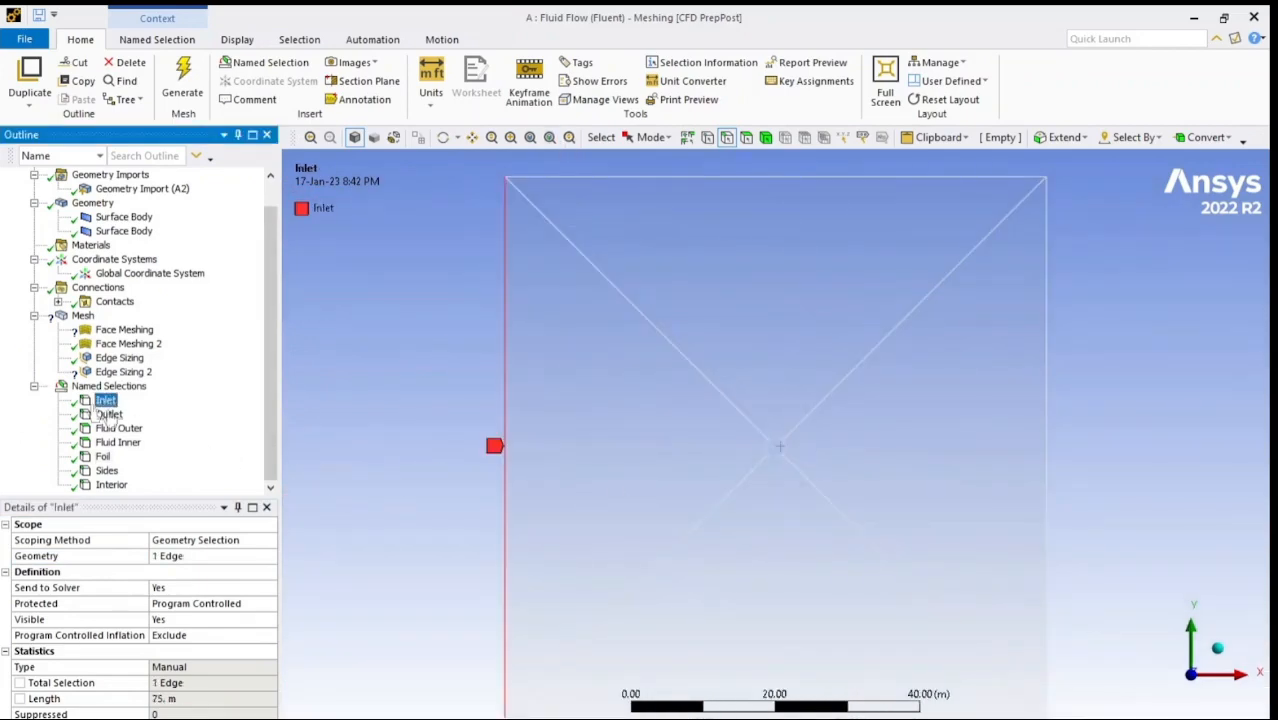
{"action": "left_click", "coordinate": [118, 428], "text": "shift"}
{"action": "left_click", "coordinate": [116, 457]}
{"action": "left_click", "coordinate": [112, 485]}
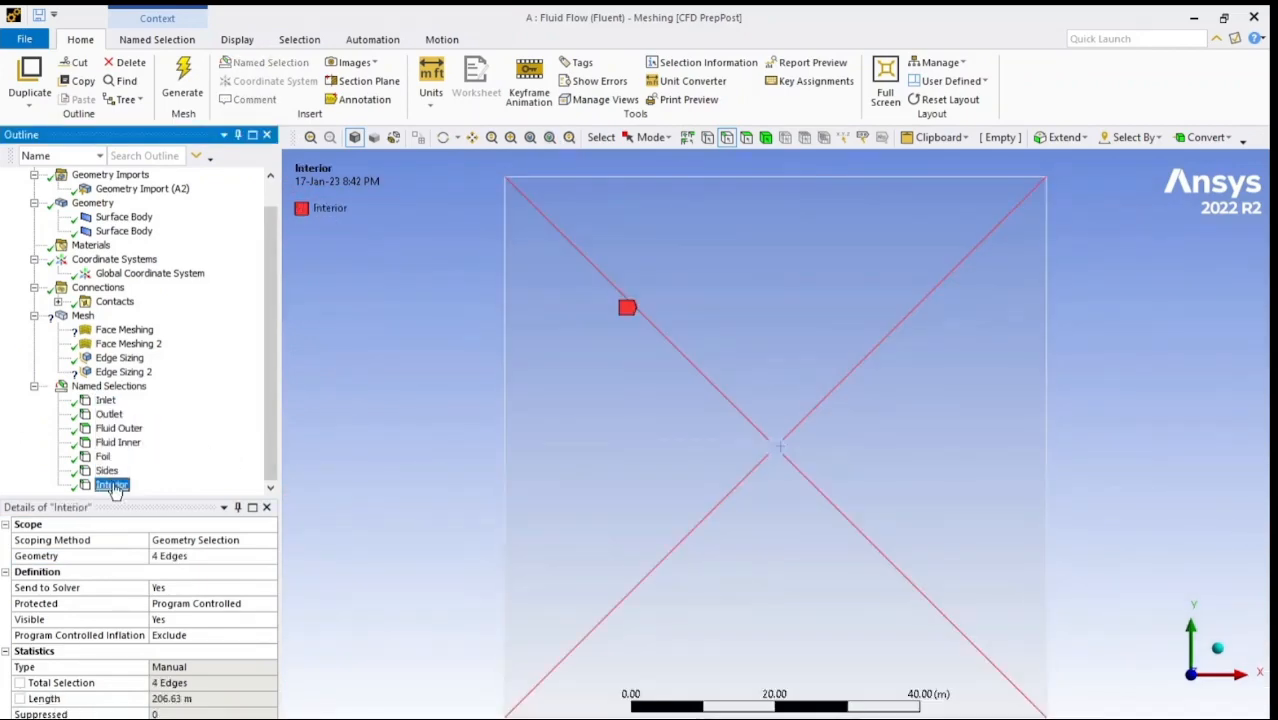
{"action": "left_click", "coordinate": [106, 470], "text": "ctrl"}
{"action": "left_click", "coordinate": [102, 456], "text": "ctrl"}
{"action": "left_click", "coordinate": [108, 414], "text": "ctrl"}
{"action": "left_click", "coordinate": [105, 400], "text": "ctrl"}
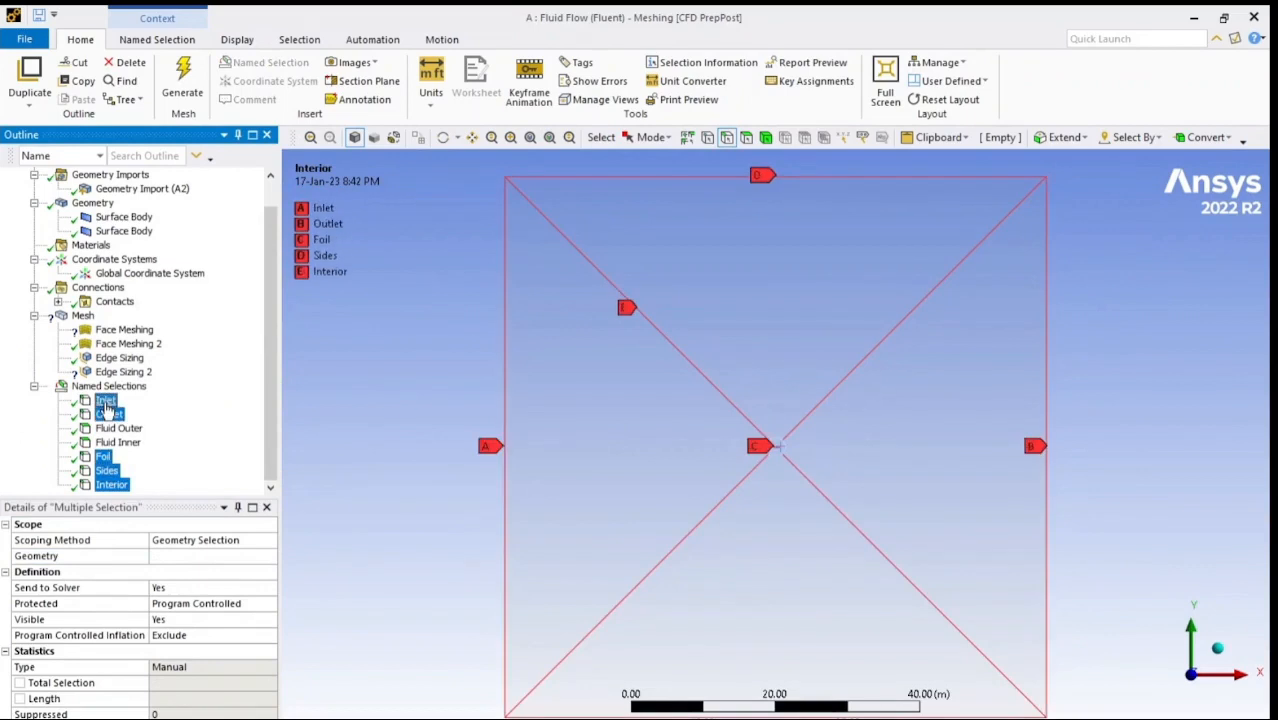
Delete the contact region between the two surface bodies and set Generate Automatic Connection On Refresh to No
{"action": "left_click", "coordinate": [58, 302]}
{"action": "left_click", "coordinate": [150, 316]}
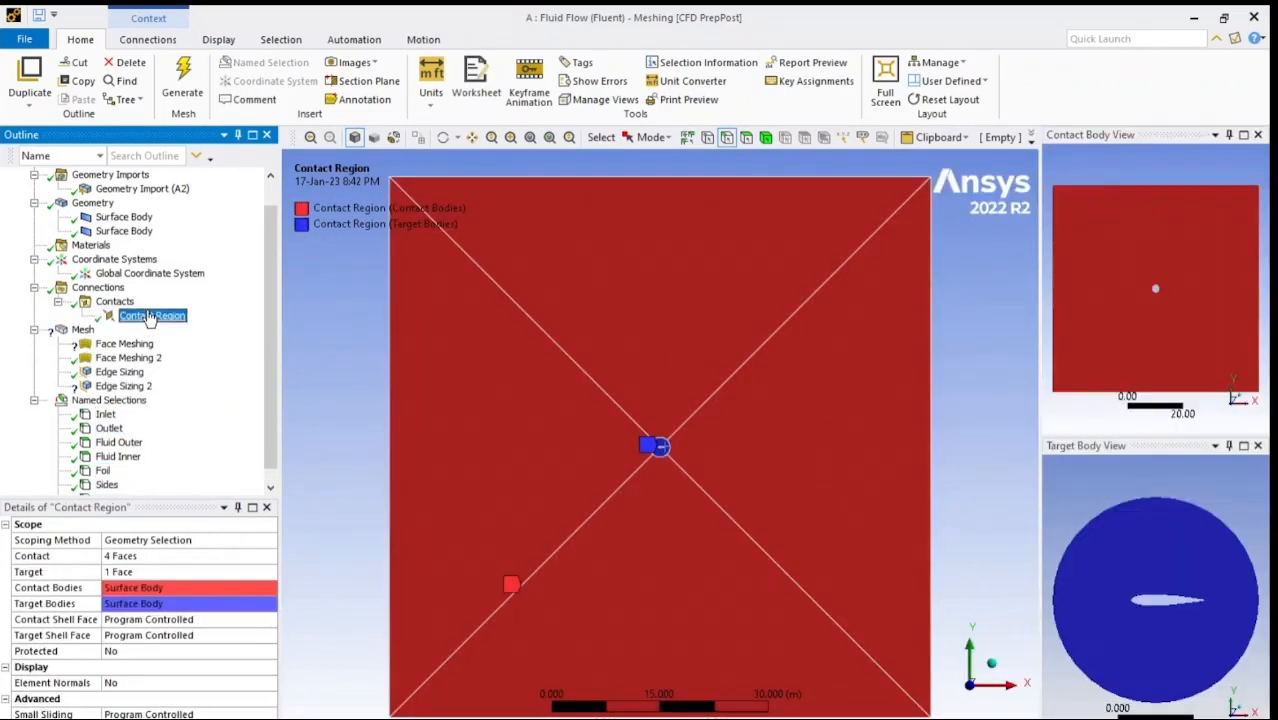
{"action": "right_click", "coordinate": [143, 320]}
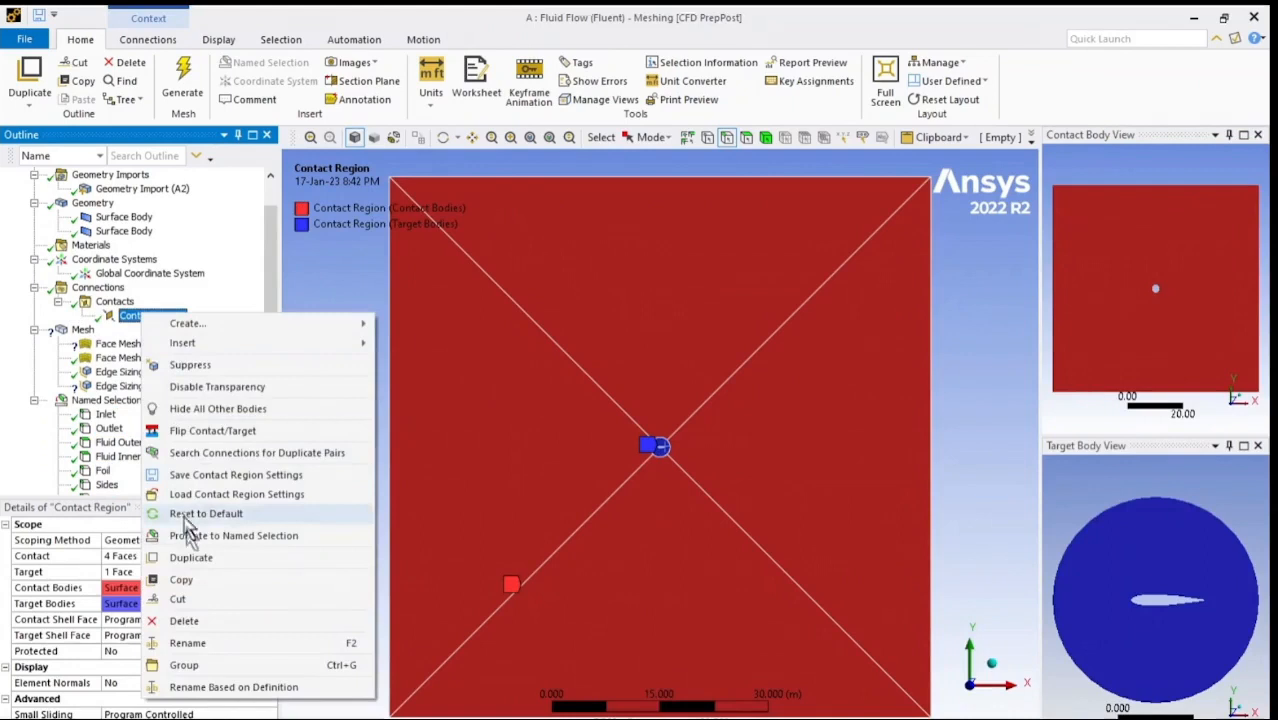
{"action": "left_click", "coordinate": [190, 590]}
{"action": "left_click", "coordinate": [580, 455]}
{"action": "left_click", "coordinate": [98, 287]}
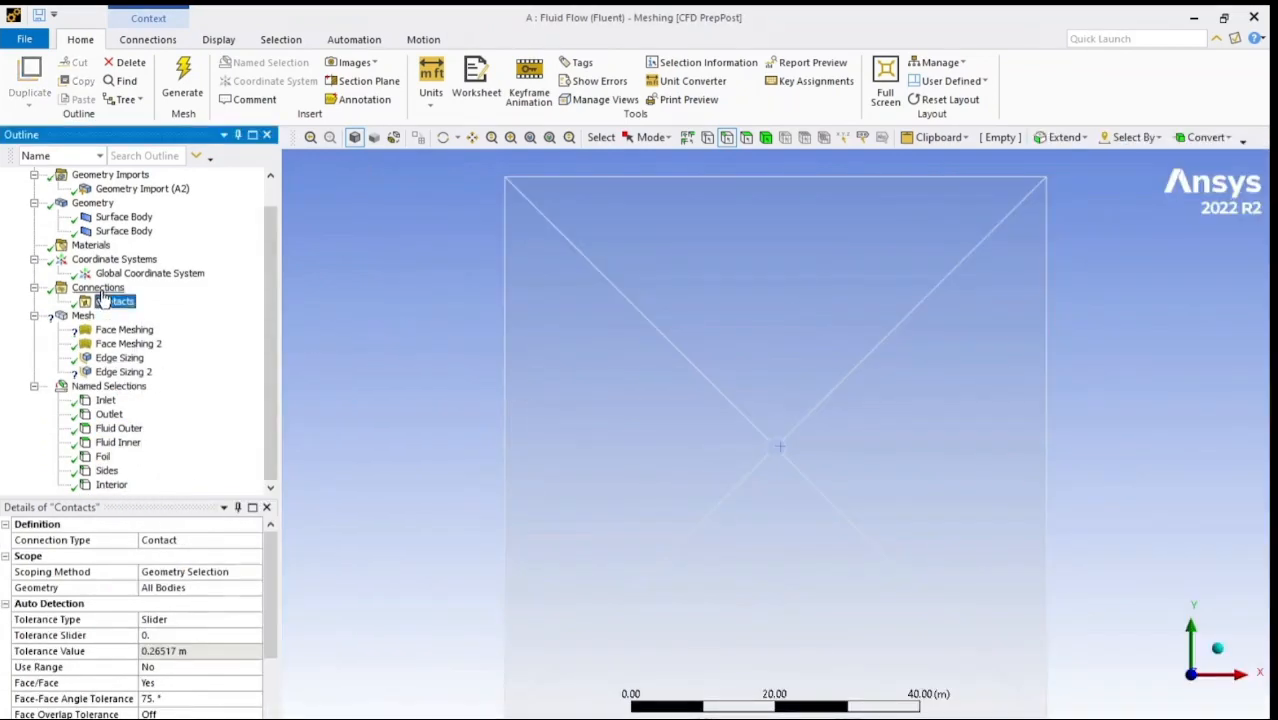
{"action": "double_click", "coordinate": [188, 541]}
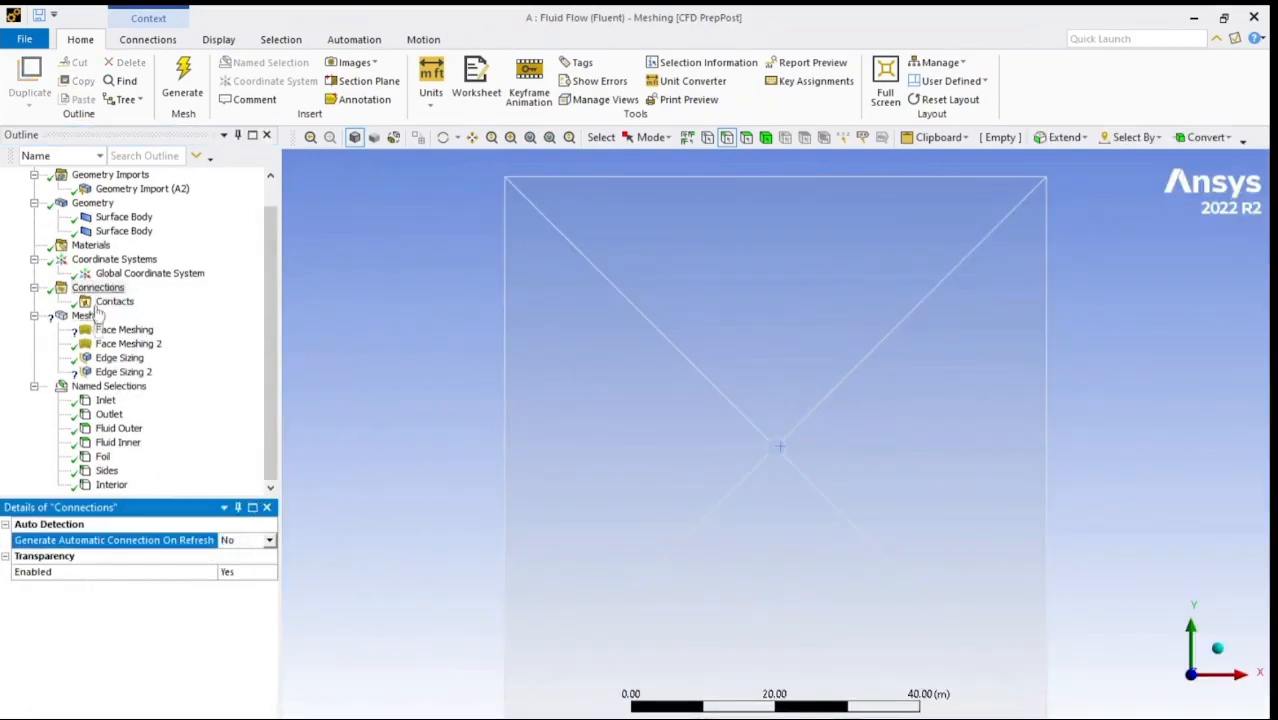
Hide the outer domain's surface body
{"action": "left_click", "coordinate": [105, 387]}
{"action": "left_click", "coordinate": [125, 217]}
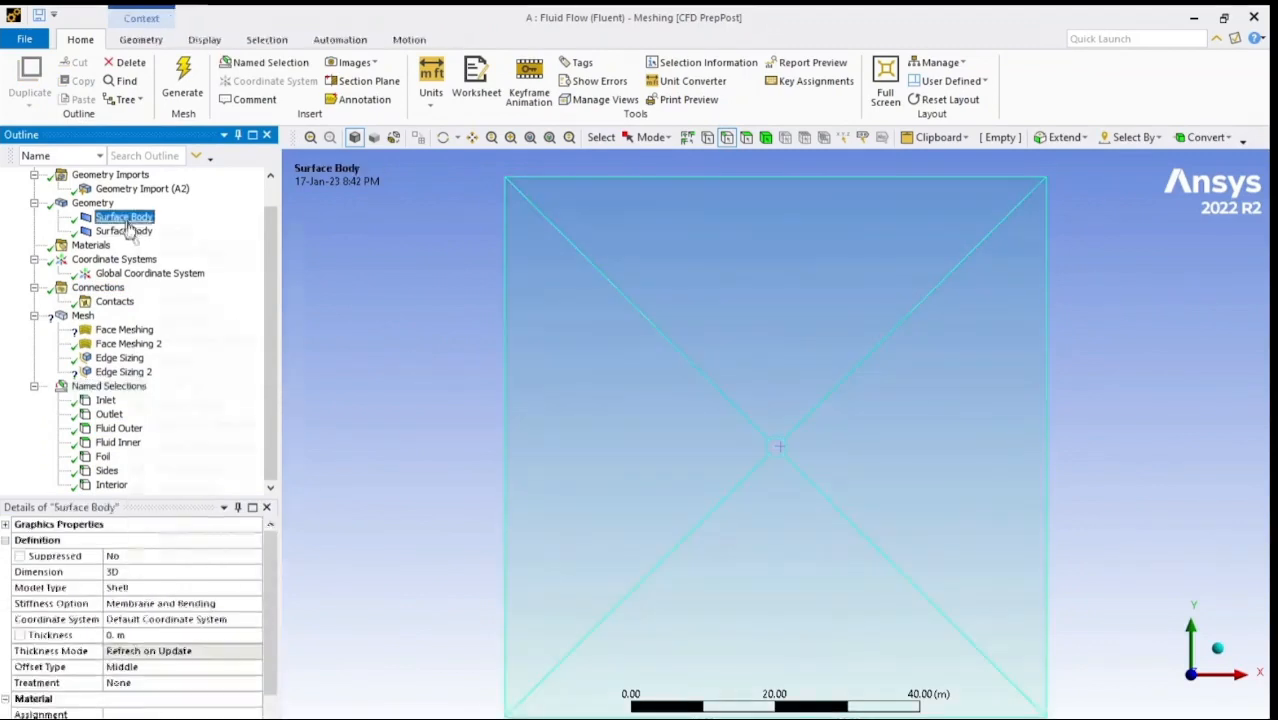
{"action": "right_click", "coordinate": [128, 219]}
{"action": "left_click", "coordinate": [200, 320]}
{"action": "scroll", "coordinate": [765, 533], "scroll_direction": "up", "scroll_amount": 2}
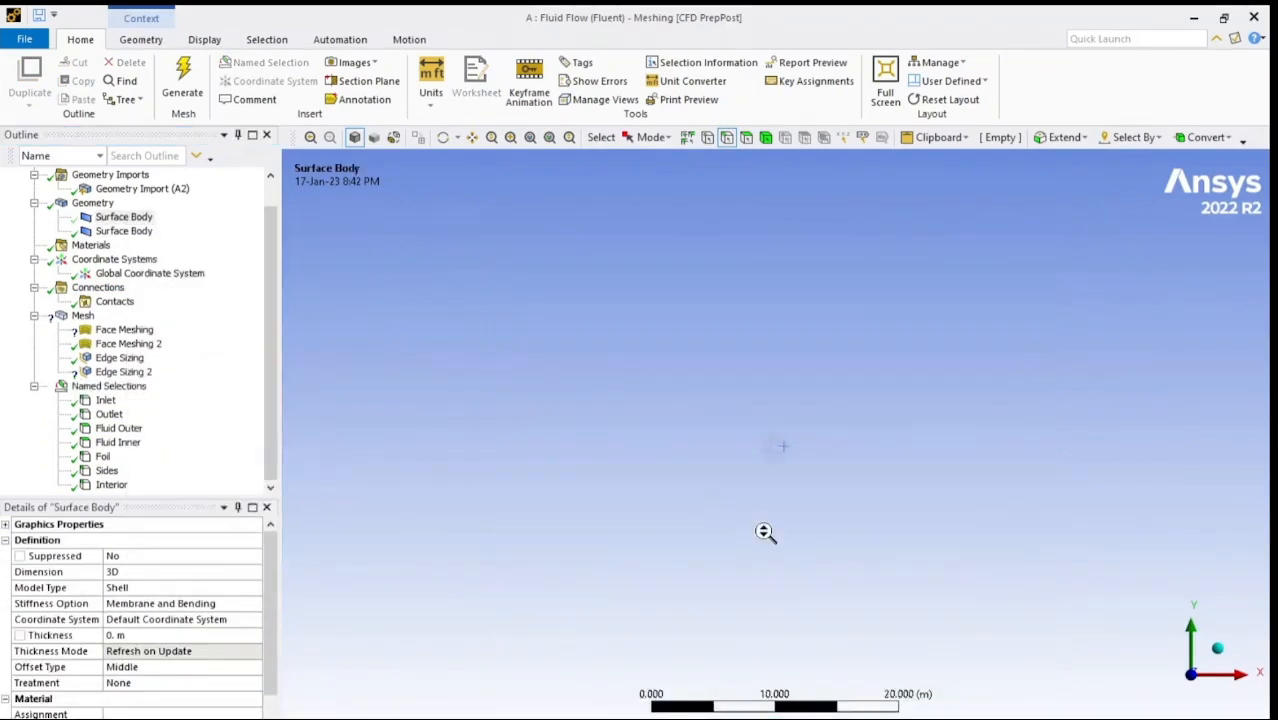
{"action": "key", "text": "n"}
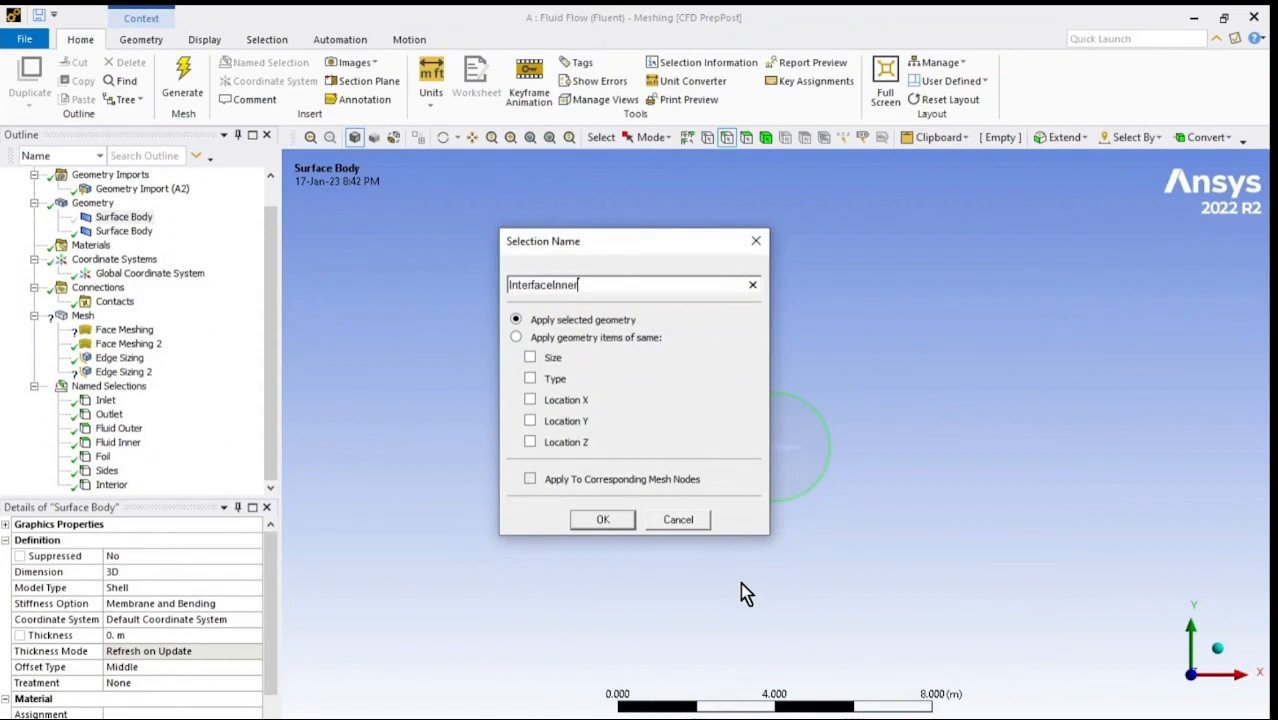
{"action": "key", "text": "Return"}
{"action": "left_click", "coordinate": [140, 218]}
{"action": "right_click", "coordinate": [130, 231]}
{"action": "left_click", "coordinate": [200, 322]}
{"action": "left_click", "coordinate": [765, 397]}
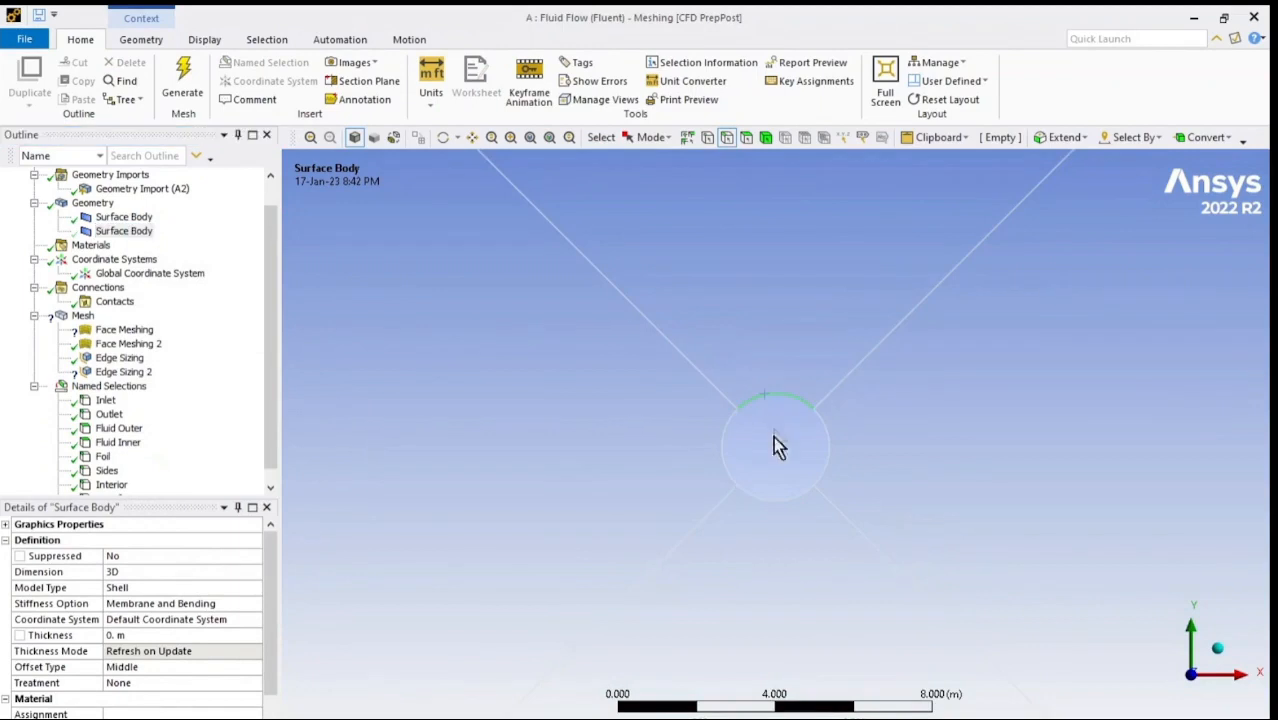
{"action": "key", "text": "n"}
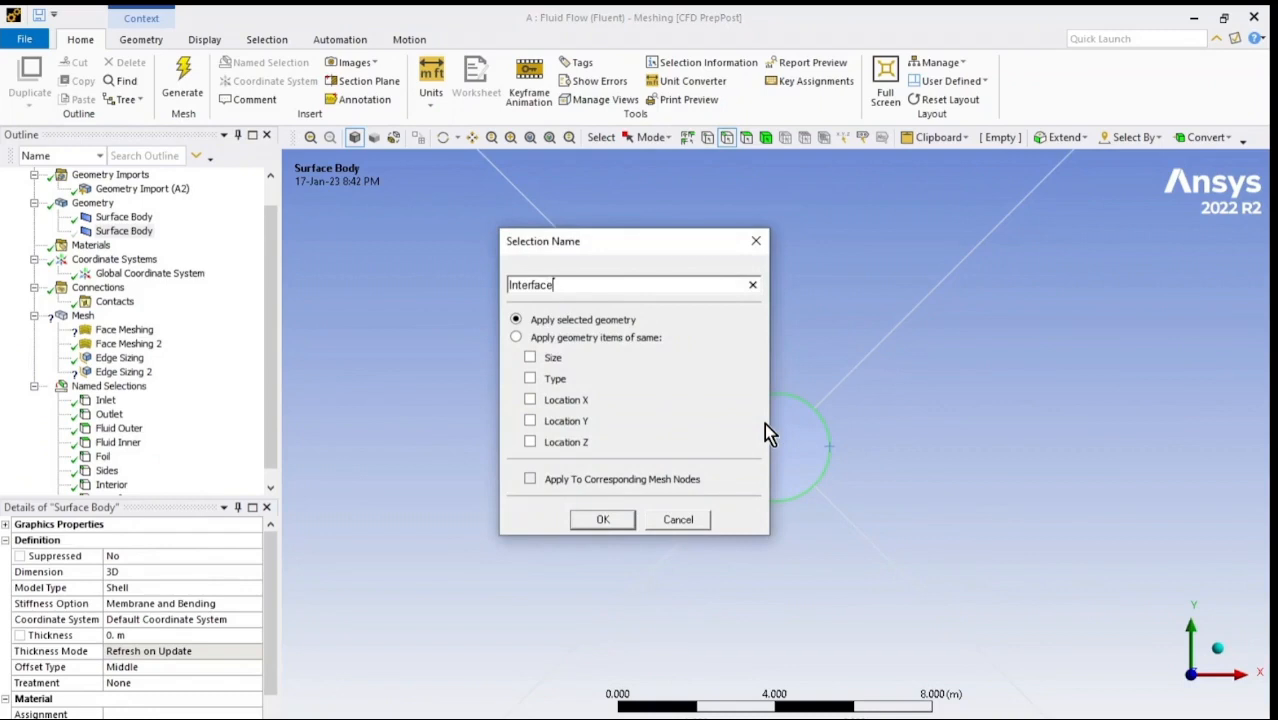
{"action": "left_click", "coordinate": [678, 520]}
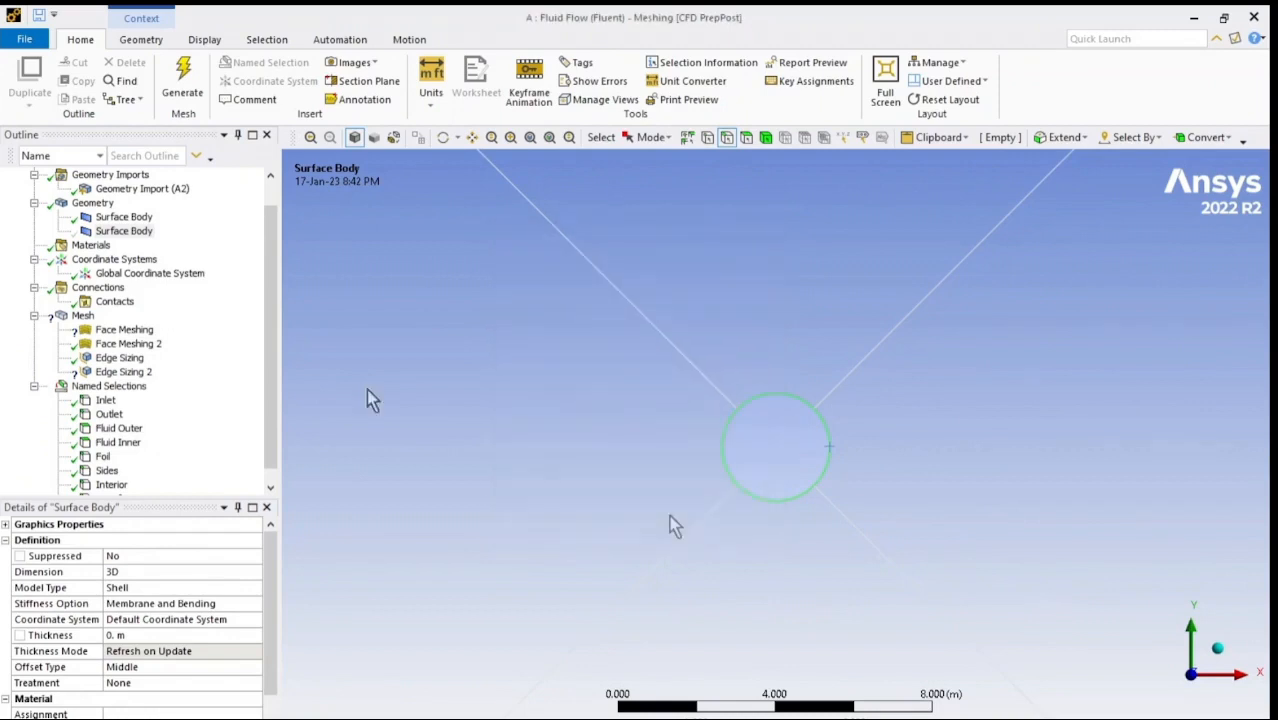
{"action": "right_click", "coordinate": [126, 486]}
{"action": "left_click", "coordinate": [182, 398]}
{"action": "left_click", "coordinate": [650, 452]}
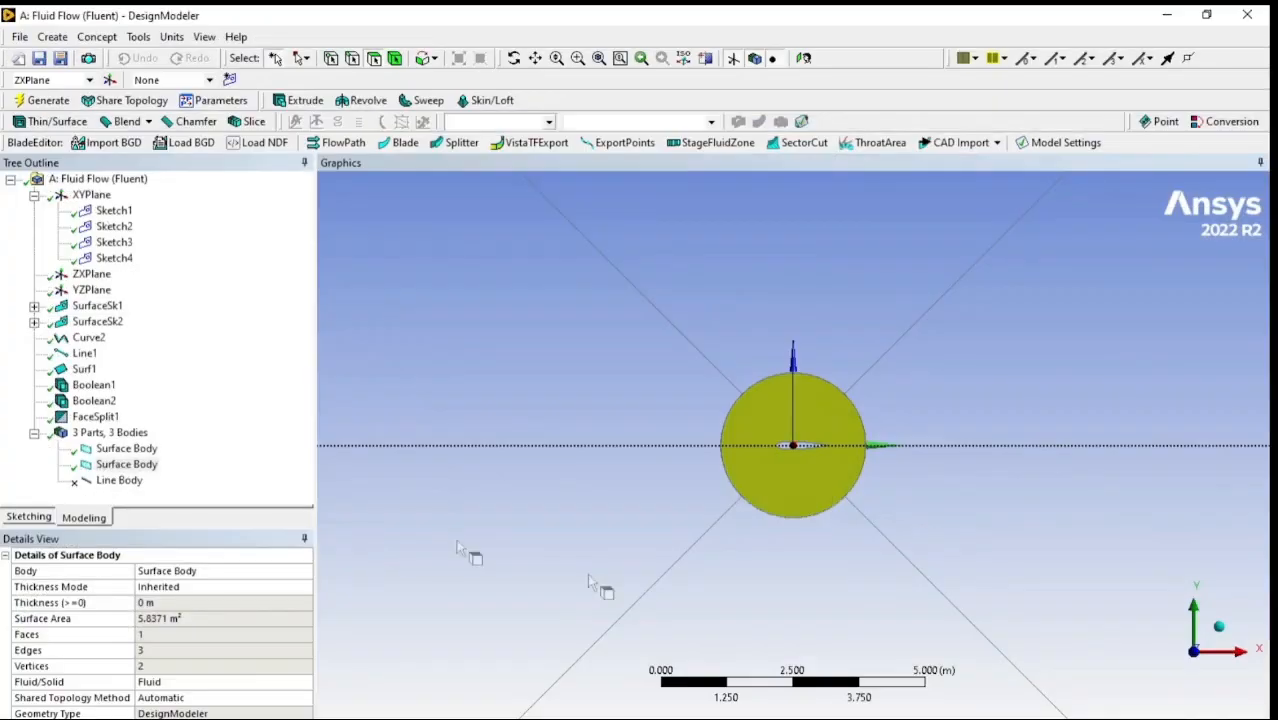
Combine the two surface bodies into one part in DesignModeler, and refresh the imported geometry in Meshing
{"action": "left_click", "coordinate": [125, 450]}
{"action": "right_click", "coordinate": [125, 464]}
{"action": "left_click", "coordinate": [176, 543]}
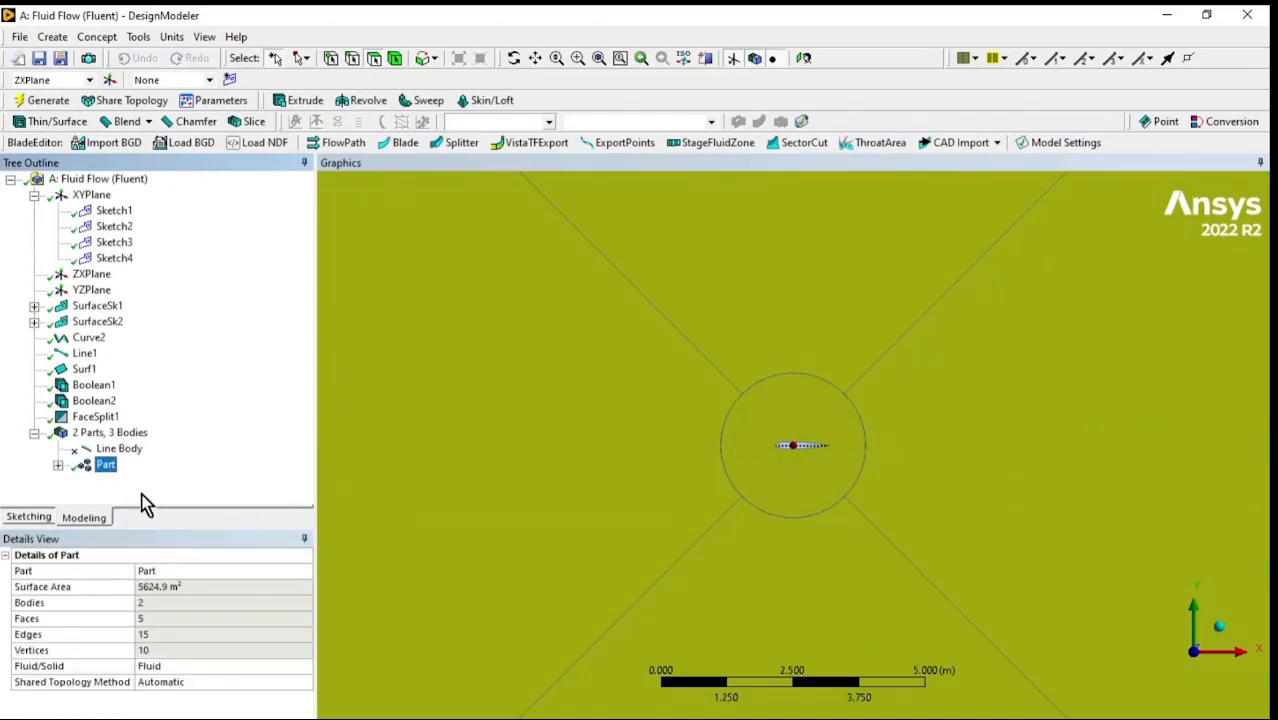
{"action": "scroll", "coordinate": [582, 424], "scroll_direction": "down", "scroll_amount": 2}
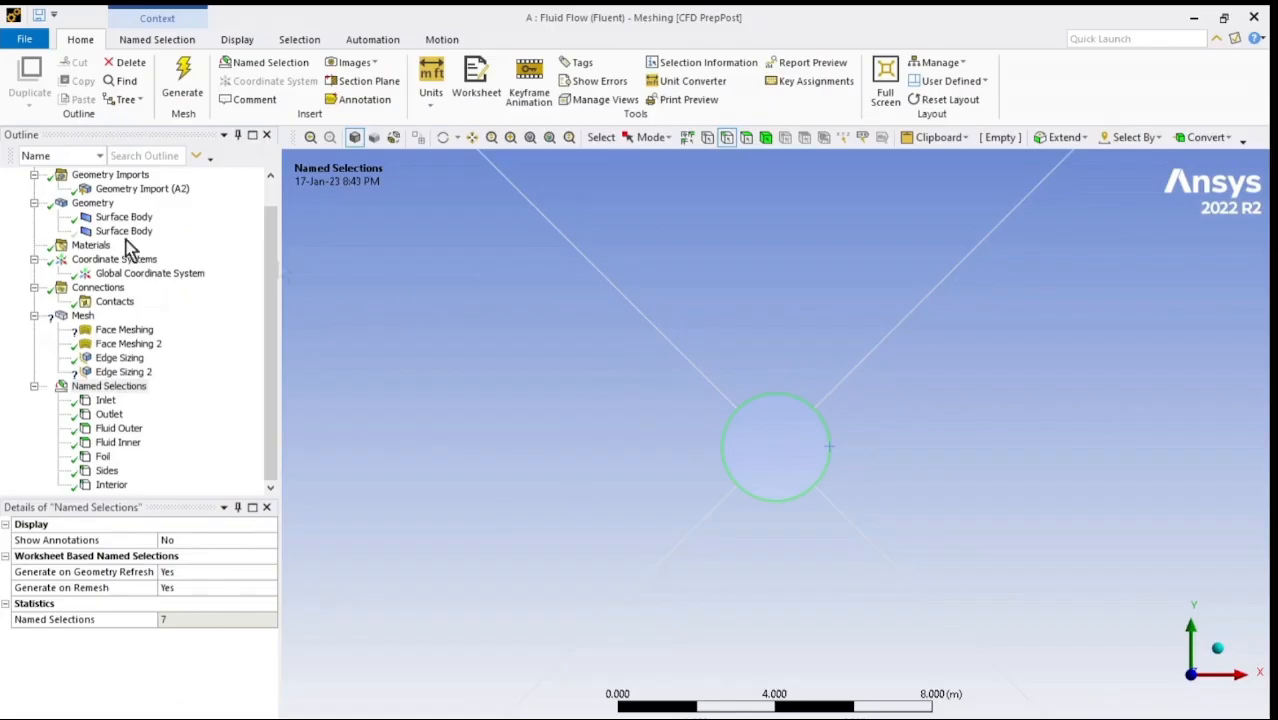
{"action": "right_click", "coordinate": [143, 189]}
{"action": "left_click", "coordinate": [166, 205]}
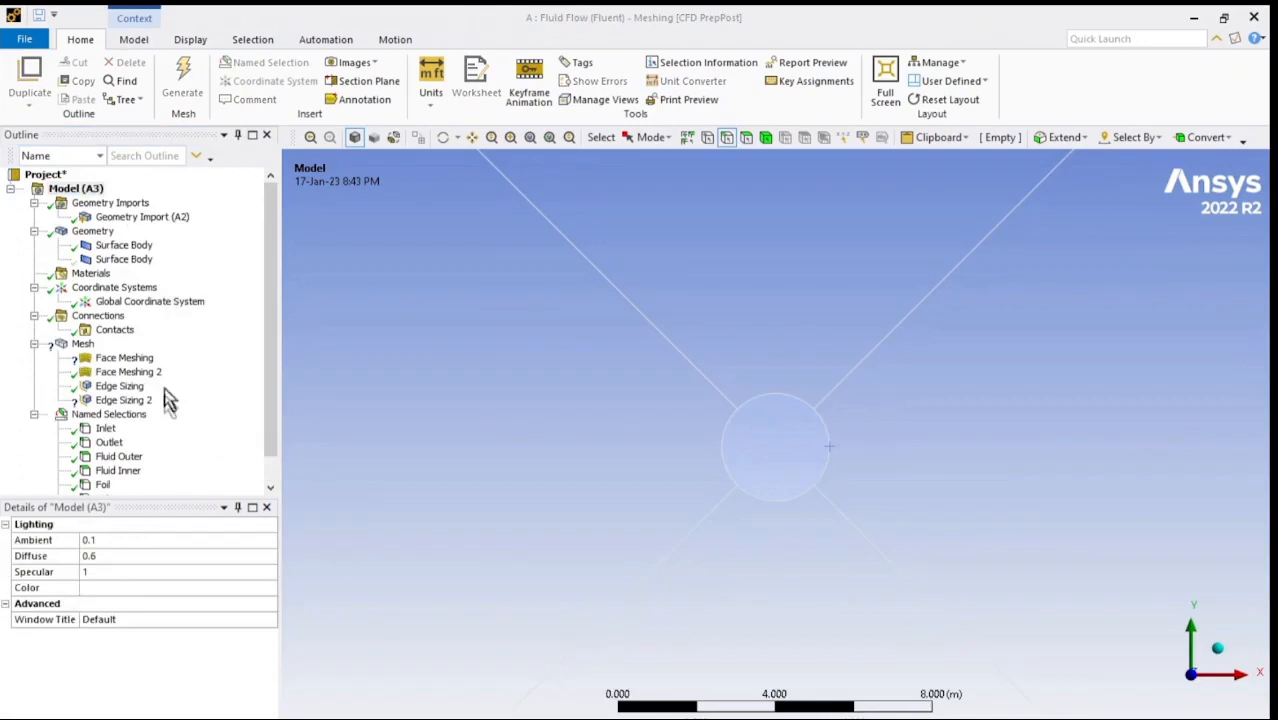
Review the named selections Outlet, Fluid Outer, Fluid Inner, Foil, Sides and Interior for their scoping on the refreshed geometry
{"action": "left_click", "coordinate": [98, 414]}
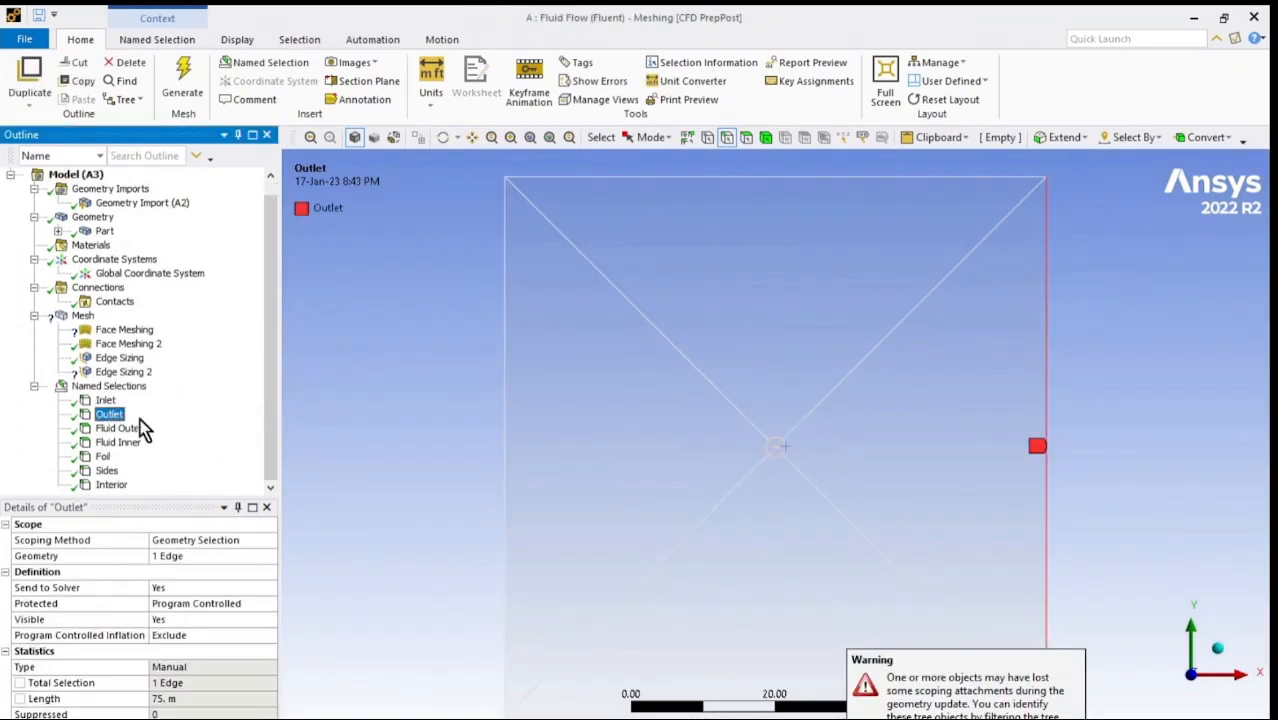
{"action": "left_click", "coordinate": [116, 433]}
{"action": "left_click", "coordinate": [118, 444]}
{"action": "left_click", "coordinate": [103, 456]}
{"action": "left_click", "coordinate": [106, 470]}
{"action": "left_click", "coordinate": [110, 484]}
{"action": "scroll", "coordinate": [733, 535], "scroll_direction": "up", "scroll_amount": 2}
{"action": "scroll", "coordinate": [740, 534], "scroll_direction": "up", "scroll_amount": 3}
{"action": "left_click", "coordinate": [103, 456]}
Assign the four outer domain faces to Face Meshing and the airfoil's edges to Edge Sizing
{"action": "left_click", "coordinate": [119, 332]}
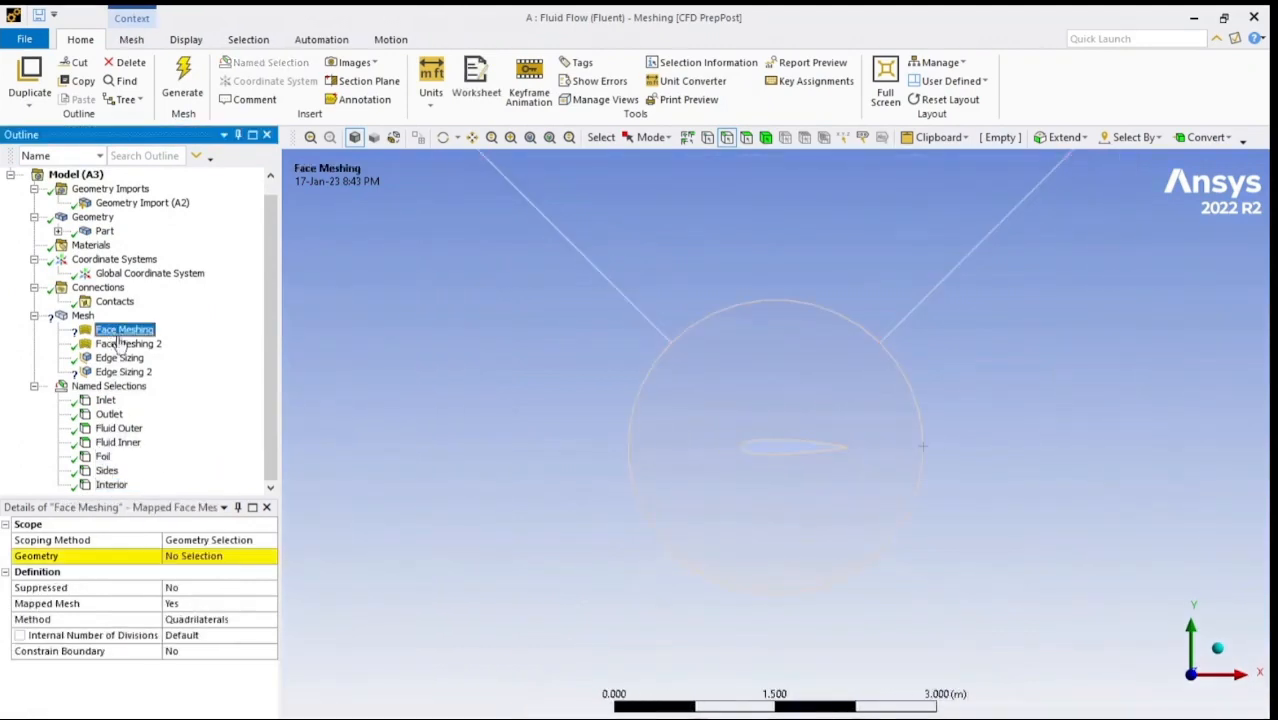
{"action": "left_click", "coordinate": [200, 557]}
{"action": "left_click", "coordinate": [119, 357]}
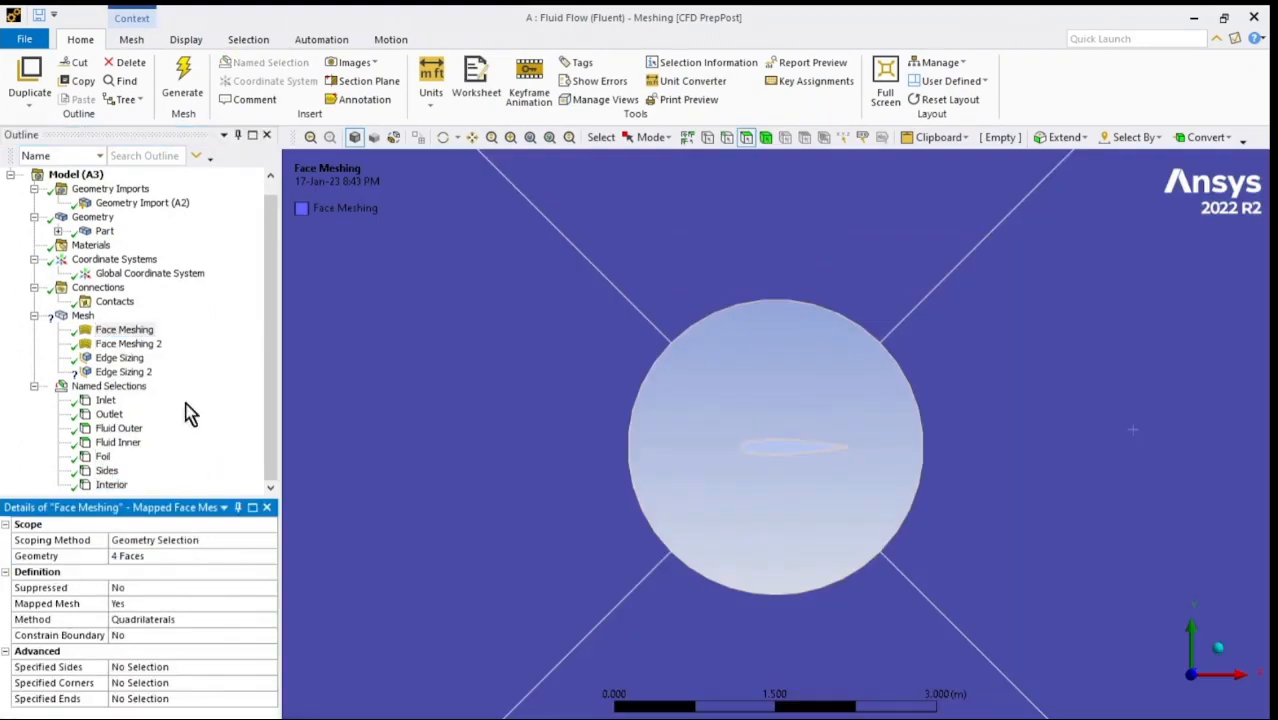
{"action": "left_click", "coordinate": [190, 556]}
{"action": "scroll", "coordinate": [911, 546], "scroll_direction": "up", "scroll_amount": 2}
{"action": "left_click", "coordinate": [165, 556]}
Scope Edge Sizing 2 to the circle's four arcs, with 40 divisions and Hard behavior
{"action": "left_click", "coordinate": [123, 372]}
{"action": "left_click", "coordinate": [150, 557]}
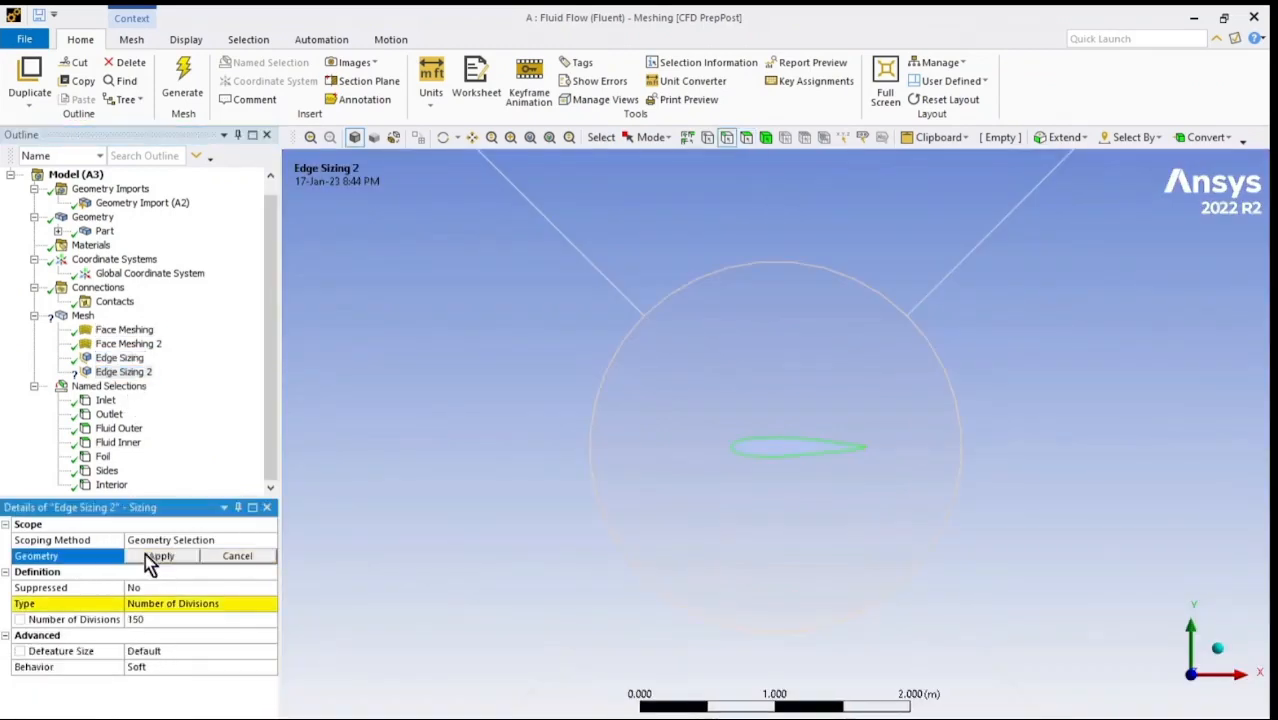
{"action": "left_click", "coordinate": [755, 267]}
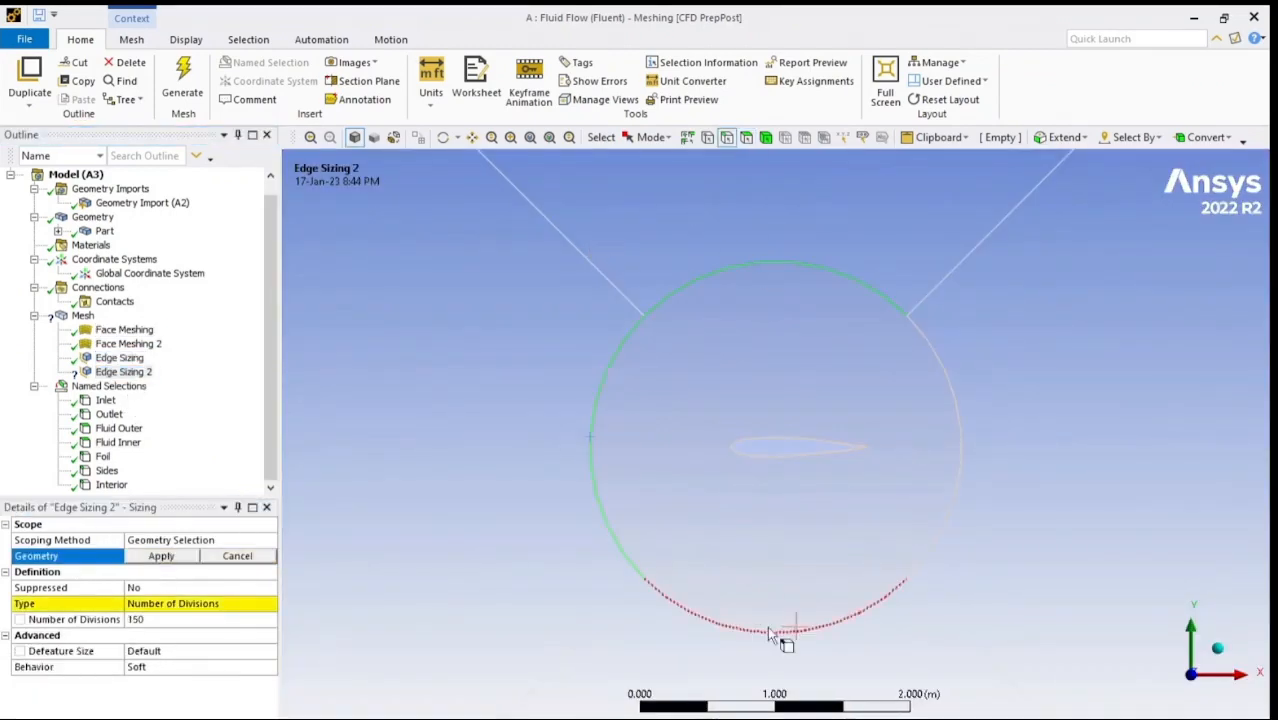
{"action": "left_click", "coordinate": [155, 557]}
{"action": "left_click", "coordinate": [148, 619]}
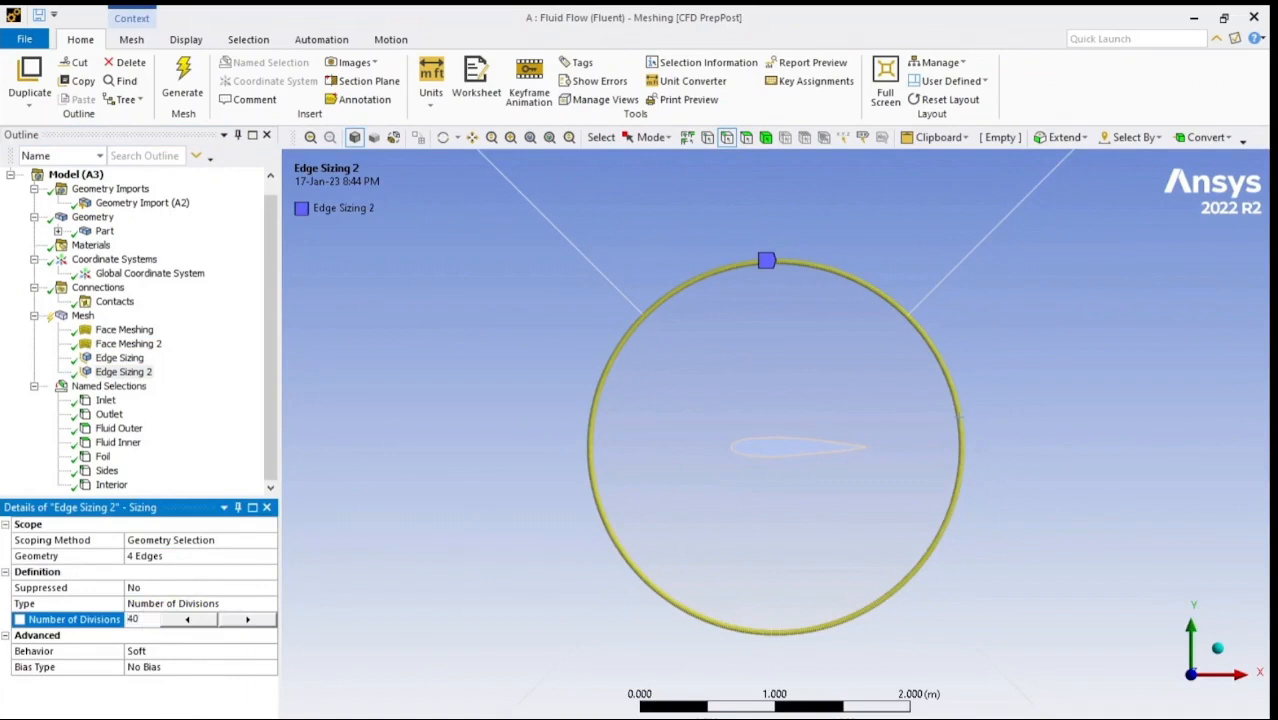
{"action": "left_click", "coordinate": [143, 651]}
{"action": "left_click", "coordinate": [256, 344]}
Duplicate the airfoil's Edge Sizing and scope the copy to the blunt trailing edge with its own number of divisions
{"action": "left_click", "coordinate": [121, 360]}
{"action": "right_click", "coordinate": [123, 360]}
{"action": "left_click", "coordinate": [180, 519]}
{"action": "left_click", "coordinate": [170, 556]}
{"action": "scroll", "coordinate": [900, 500], "scroll_direction": "up", "scroll_amount": 5}
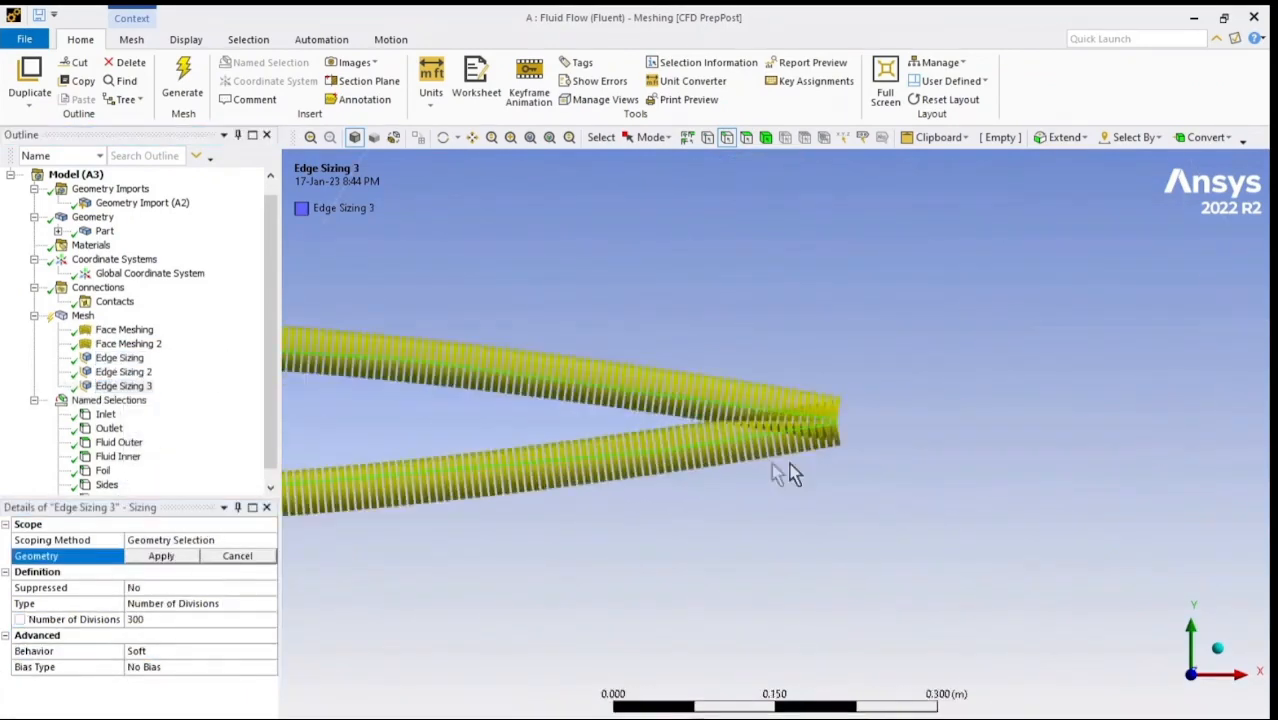
{"action": "scroll", "coordinate": [789, 472], "scroll_direction": "up", "scroll_amount": 5}
{"action": "left_click", "coordinate": [868, 418]}
{"action": "left_click", "coordinate": [161, 556]}
{"action": "left_click", "coordinate": [185, 620]}
{"action": "scroll", "coordinate": [915, 445], "scroll_direction": "down", "scroll_amount": 10}
{"action": "left_click", "coordinate": [128, 343]}
{"action": "left_click", "coordinate": [120, 357]}
{"action": "left_click", "coordinate": [123, 372]}
Insert an Inflation control on the circular face around the airfoil, with two airfoil edges as its boundary
{"action": "left_click", "coordinate": [82, 315]}
{"action": "right_click", "coordinate": [82, 315]}
{"action": "mouse_move", "coordinate": [121, 325]}
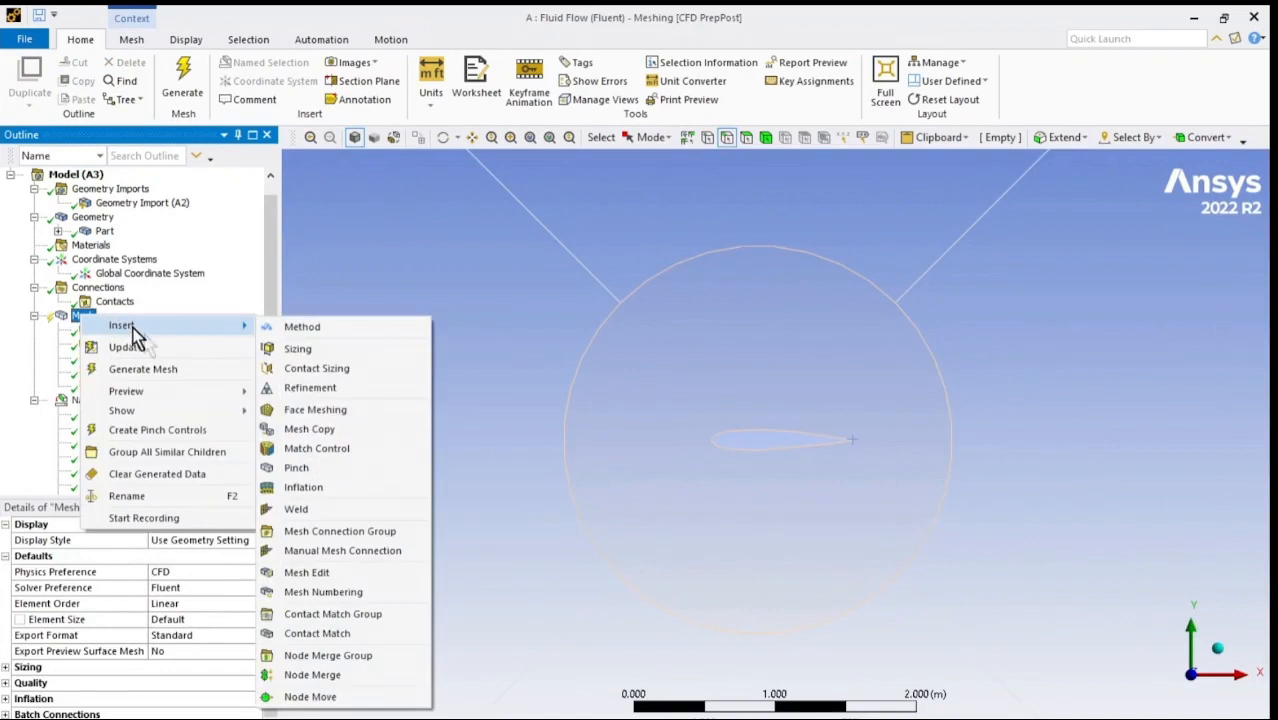
{"action": "left_click", "coordinate": [303, 487]}
{"action": "left_click", "coordinate": [196, 616]}
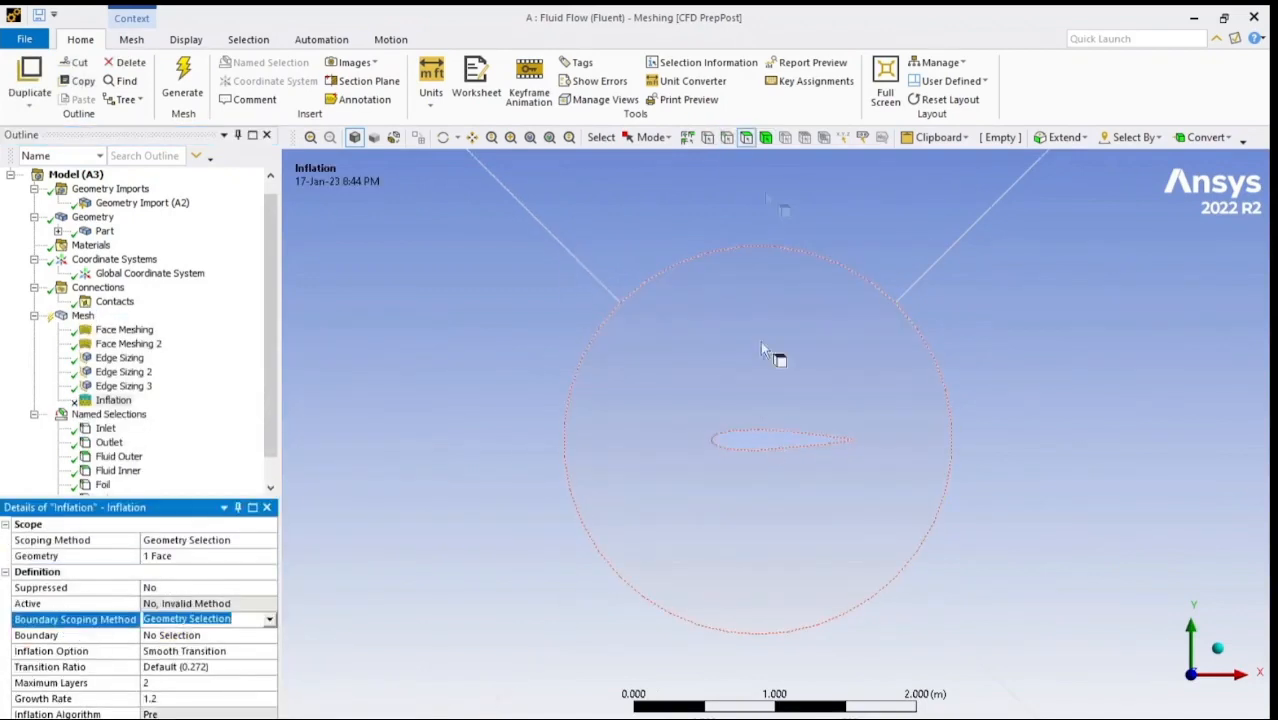
{"action": "left_click", "coordinate": [779, 443]}
{"action": "scroll", "coordinate": [775, 470], "scroll_direction": "up", "scroll_amount": 10}
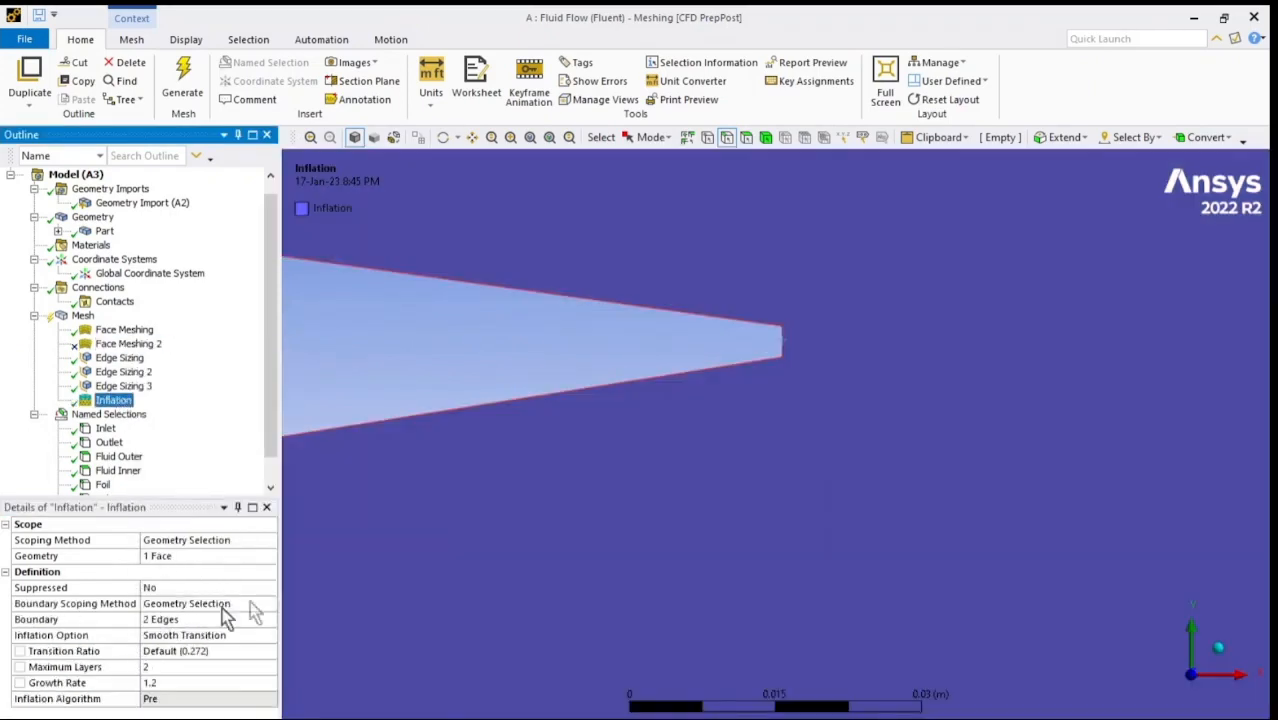
Switch the inflation's boundary scoping to Named Selections and choose Foil
{"action": "double_click", "coordinate": [200, 607]}
{"action": "left_click", "coordinate": [180, 619]}
{"action": "left_click", "coordinate": [183, 673]}
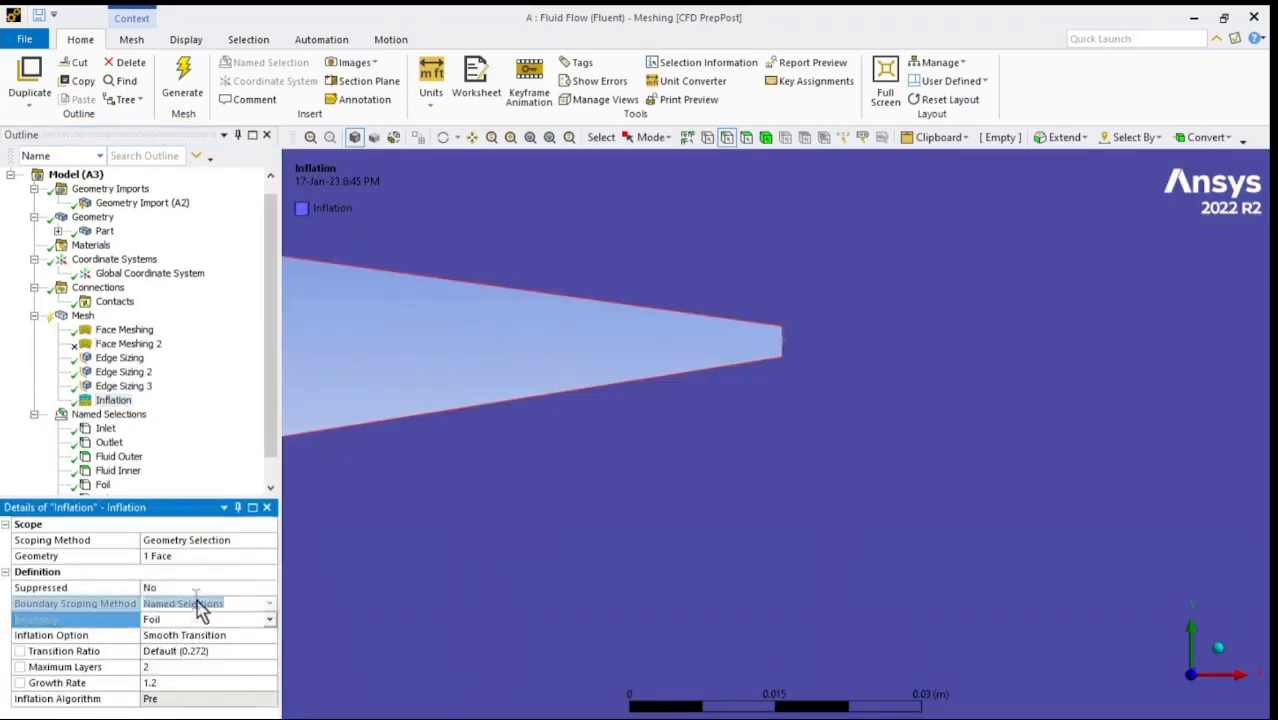
Set the inflation to First Layer Thickness in millimetre units, with a 1.e-002 mm first layer height and 30 maximum layers
{"action": "left_click", "coordinate": [271, 635]}
{"action": "left_click", "coordinate": [180, 657]}
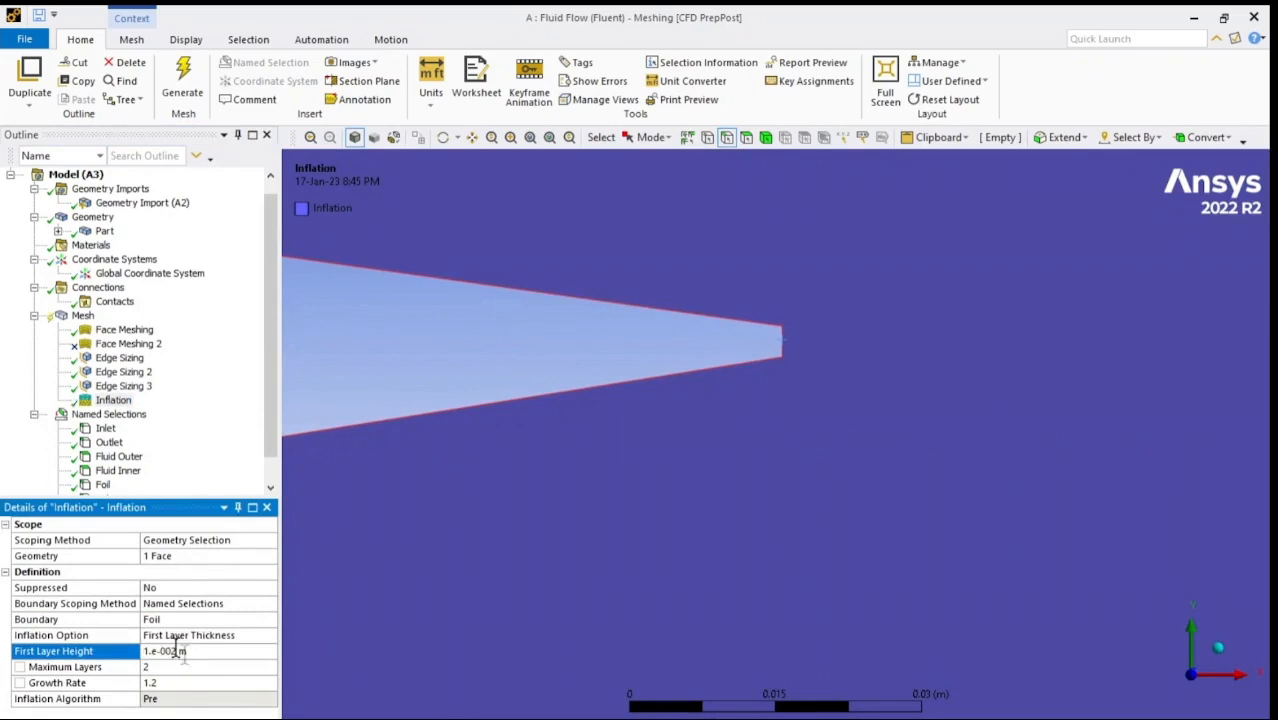
{"action": "left_click", "coordinate": [431, 92]}
{"action": "left_click", "coordinate": [500, 177]}
{"action": "left_click", "coordinate": [193, 651]}
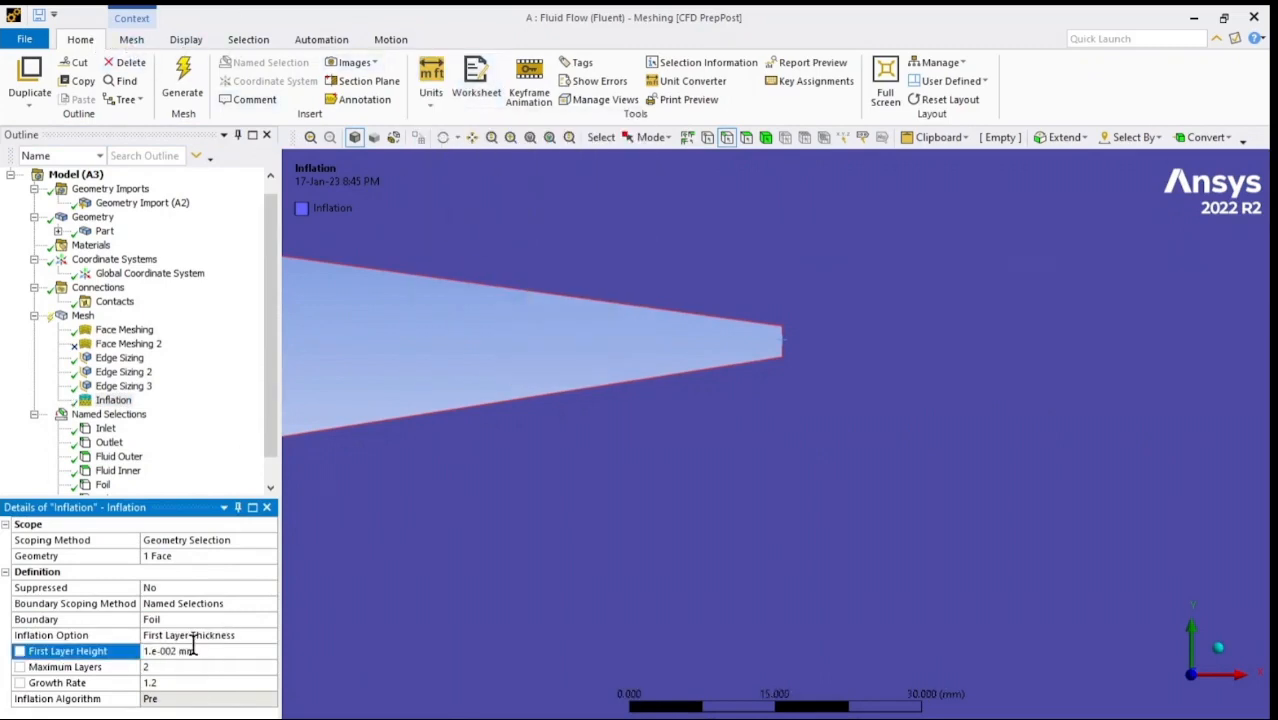
{"action": "left_click", "coordinate": [196, 667]}
Insert a sizing on the circular face around the airfoil with an element size of 10 mm
{"action": "scroll", "coordinate": [656, 499], "scroll_direction": "down", "scroll_amount": 5}
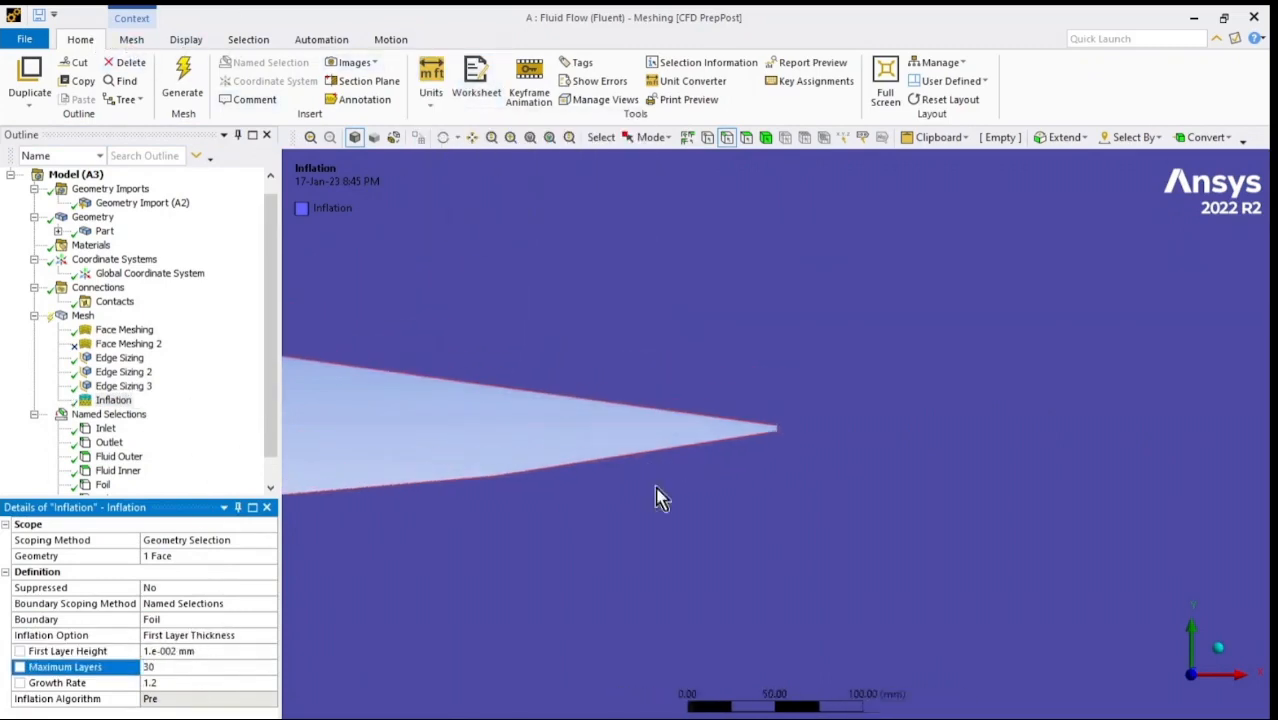
{"action": "right_click", "coordinate": [85, 315]}
{"action": "mouse_move", "coordinate": [120, 320]}
{"action": "left_click", "coordinate": [300, 342]}
{"action": "left_click", "coordinate": [703, 212]}
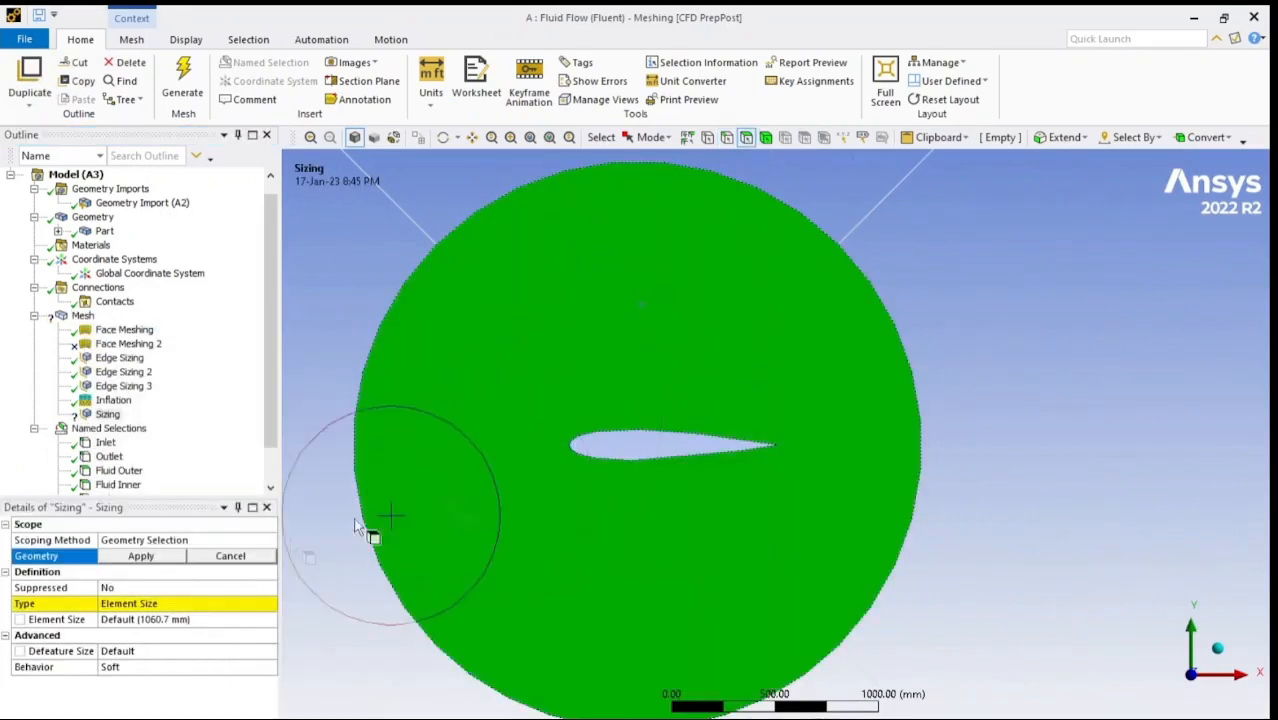
{"action": "left_click", "coordinate": [141, 556]}
{"action": "left_click", "coordinate": [145, 619]}
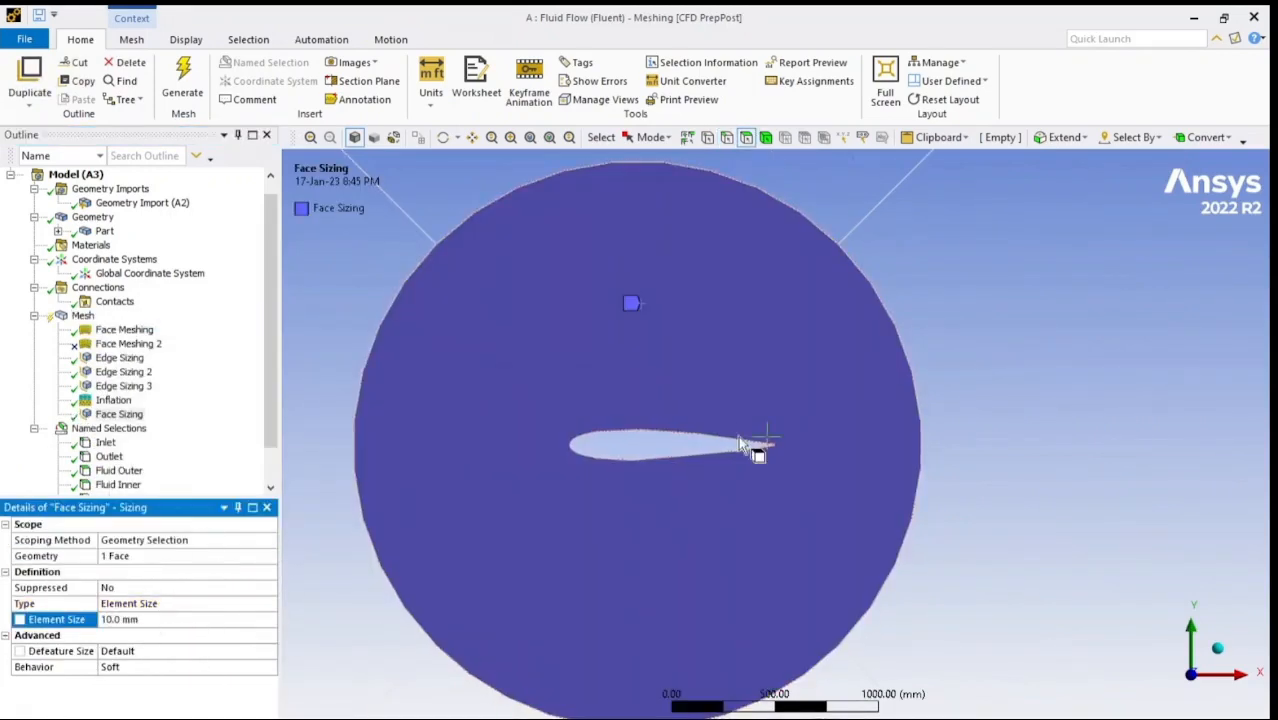
Adjust the adaptive sizing resolution in the global mesh settings
{"action": "left_click", "coordinate": [83, 315]}
{"action": "scroll", "coordinate": [228, 608], "scroll_direction": "down", "scroll_amount": 5}
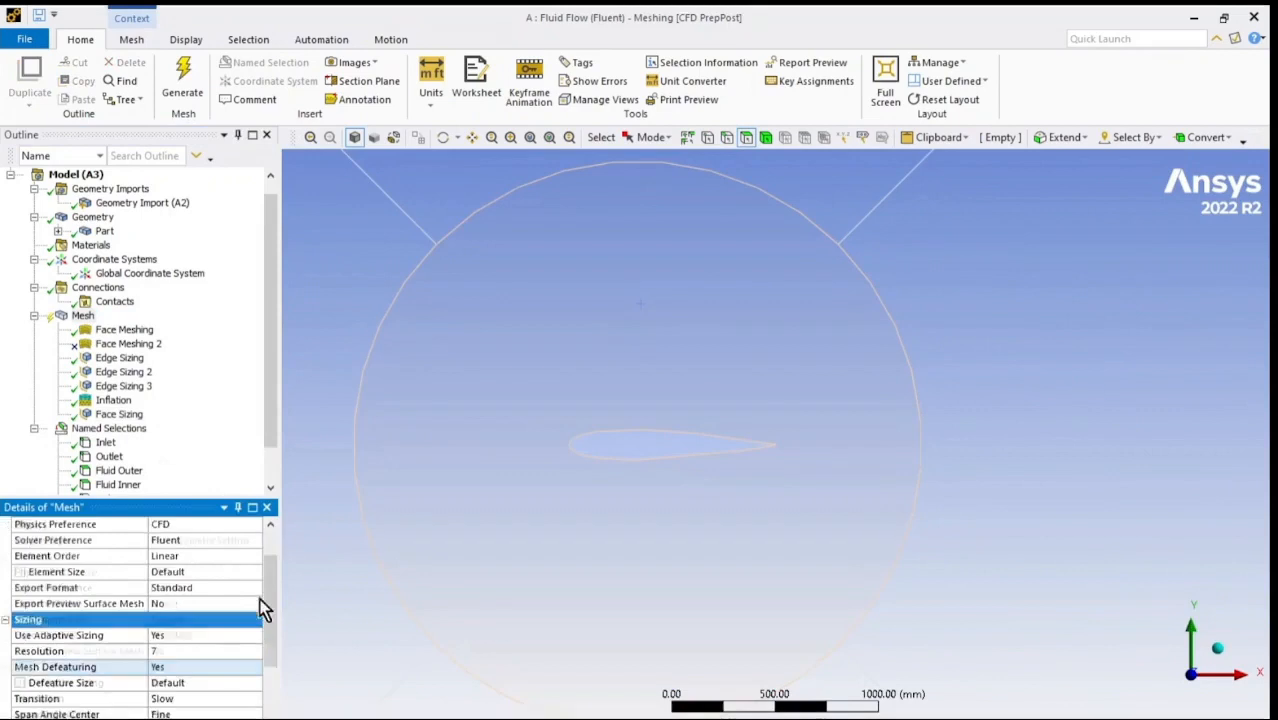
{"action": "left_click", "coordinate": [204, 559]}
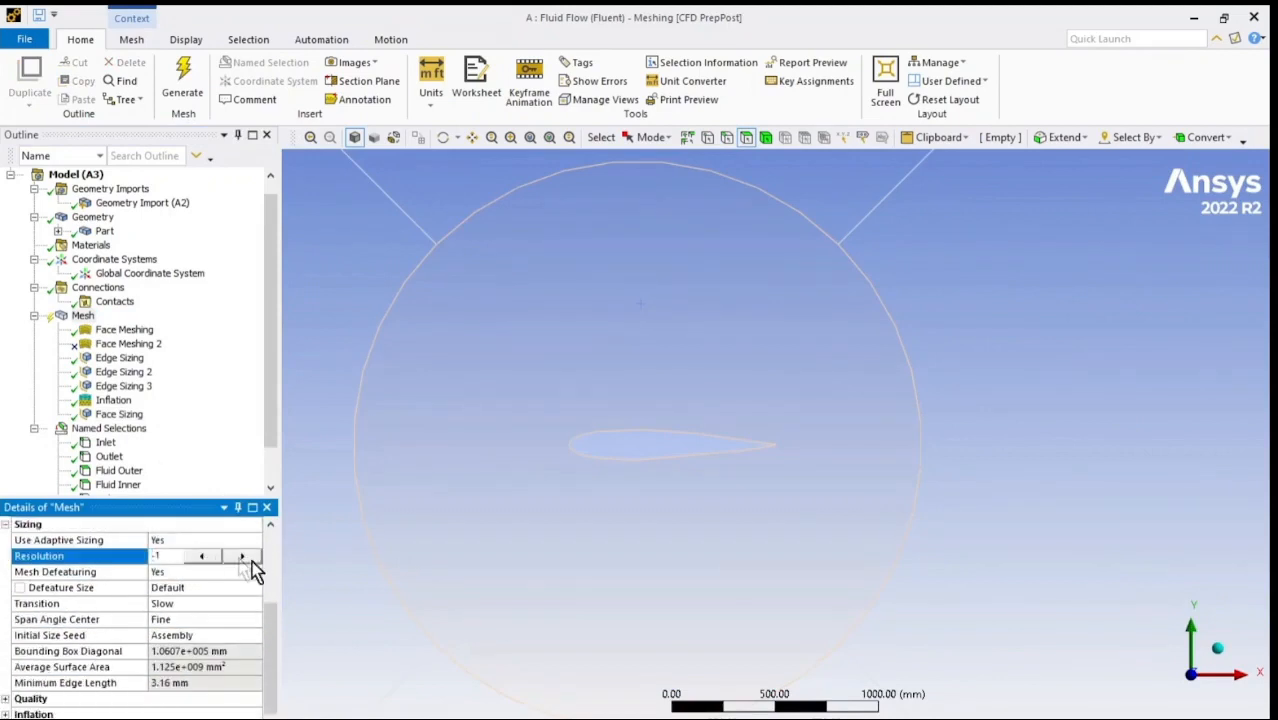
{"action": "scroll", "coordinate": [240, 620], "scroll_direction": "down", "scroll_amount": 1}
{"action": "left_click", "coordinate": [242, 605]}
{"action": "left_click", "coordinate": [275, 638]}
Set the global mesh quality to a target skewness of 0.5 and High smoothing
{"action": "left_click", "coordinate": [6, 667]}
{"action": "scroll", "coordinate": [110, 655], "scroll_direction": "down", "scroll_amount": 2}
{"action": "left_click", "coordinate": [212, 637]}
{"action": "left_click", "coordinate": [226, 653]}
{"action": "left_click", "coordinate": [256, 652]}
{"action": "left_click", "coordinate": [226, 684]}
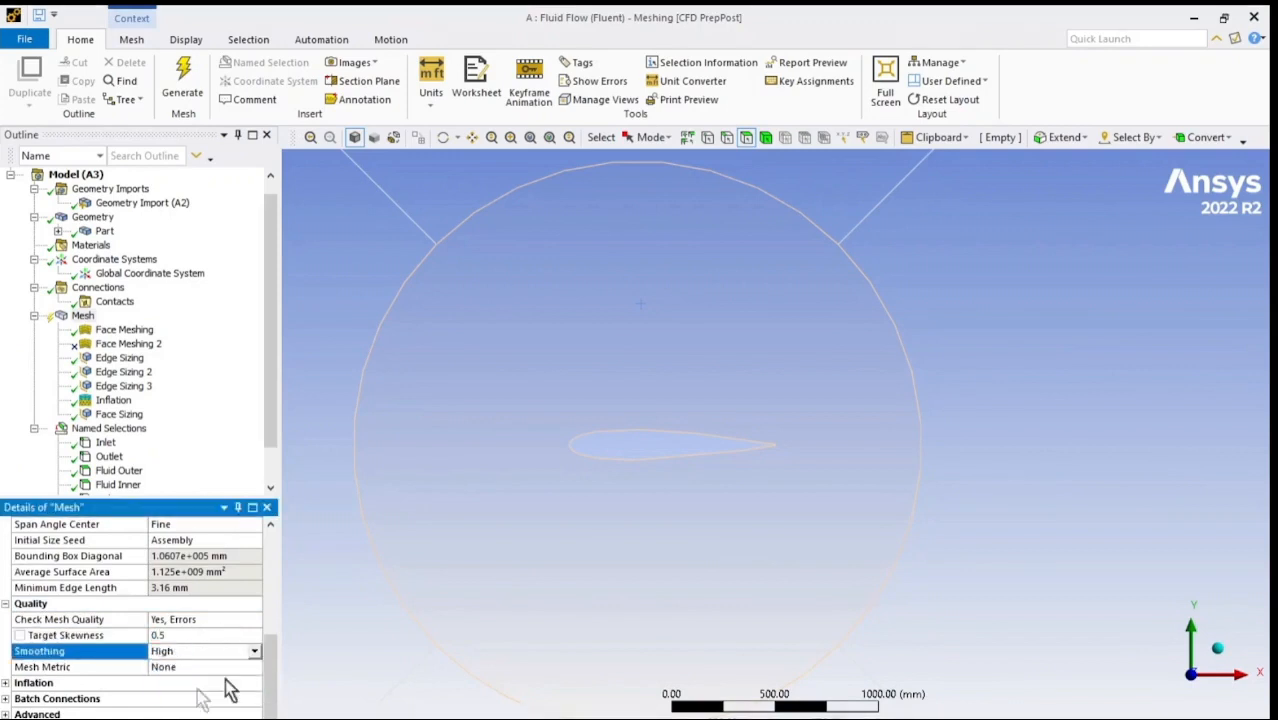
{"action": "left_click_drag", "start_coordinate": [271, 680], "coordinate": [271, 695]}
{"action": "left_click", "coordinate": [6, 699]}
{"action": "scroll", "coordinate": [178, 598], "scroll_direction": "up", "scroll_amount": 5}
{"action": "left_click", "coordinate": [84, 316]}
{"action": "left_click", "coordinate": [119, 415]}
Insert another mesh sizing scoped to the outer domain face above the circle
{"action": "right_click", "coordinate": [91, 316]}
{"action": "mouse_move", "coordinate": [222, 331]}
{"action": "left_click", "coordinate": [306, 352]}
{"action": "scroll", "coordinate": [650, 310], "scroll_direction": "down", "scroll_amount": 3}
{"action": "left_click", "coordinate": [735, 215]}
{"action": "left_click", "coordinate": [141, 556]}
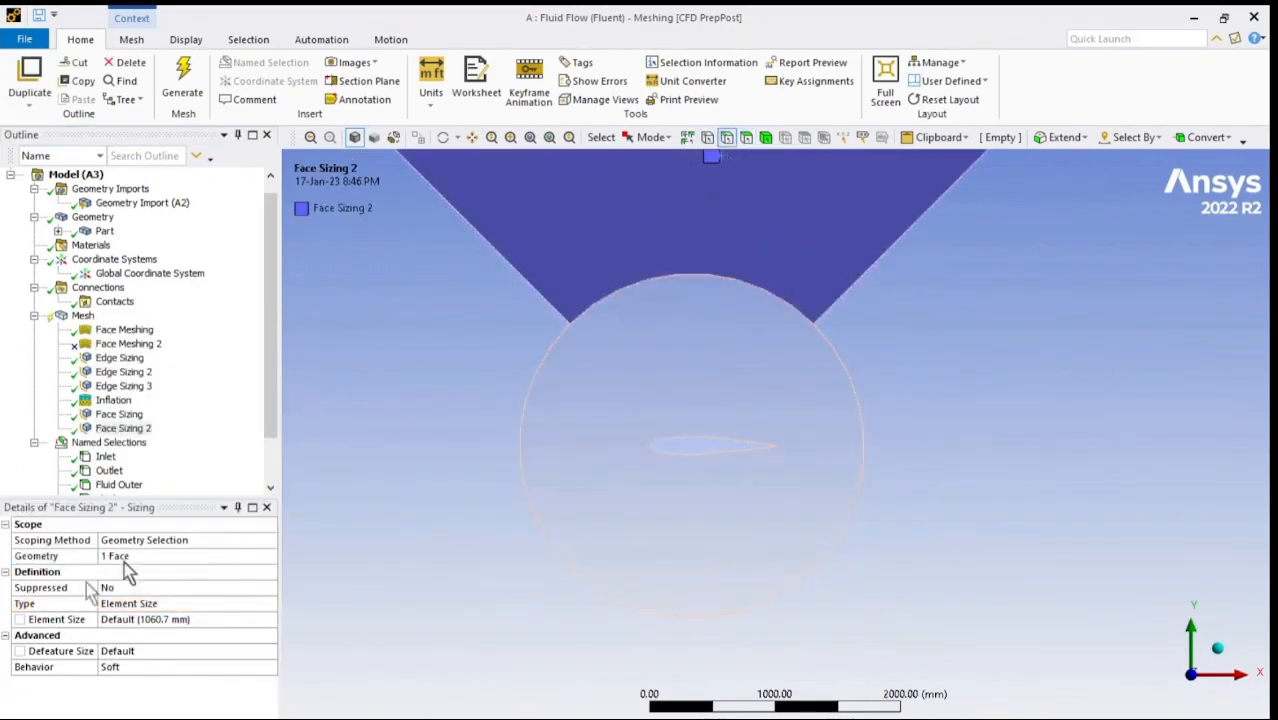
Rescope the new sizing from the upper outer face to the four diagonal edges running out from the circle
{"action": "left_click", "coordinate": [124, 557]}
{"action": "left_click", "coordinate": [514, 328]}
{"action": "left_click", "coordinate": [727, 138]}
{"action": "left_click", "coordinate": [530, 291]}
{"action": "left_click", "coordinate": [136, 556]}
{"action": "left_click", "coordinate": [136, 556]}
{"action": "left_click", "coordinate": [881, 257], "text": "ctrl"}
{"action": "scroll", "coordinate": [880, 300], "scroll_direction": "down", "scroll_amount": 3}
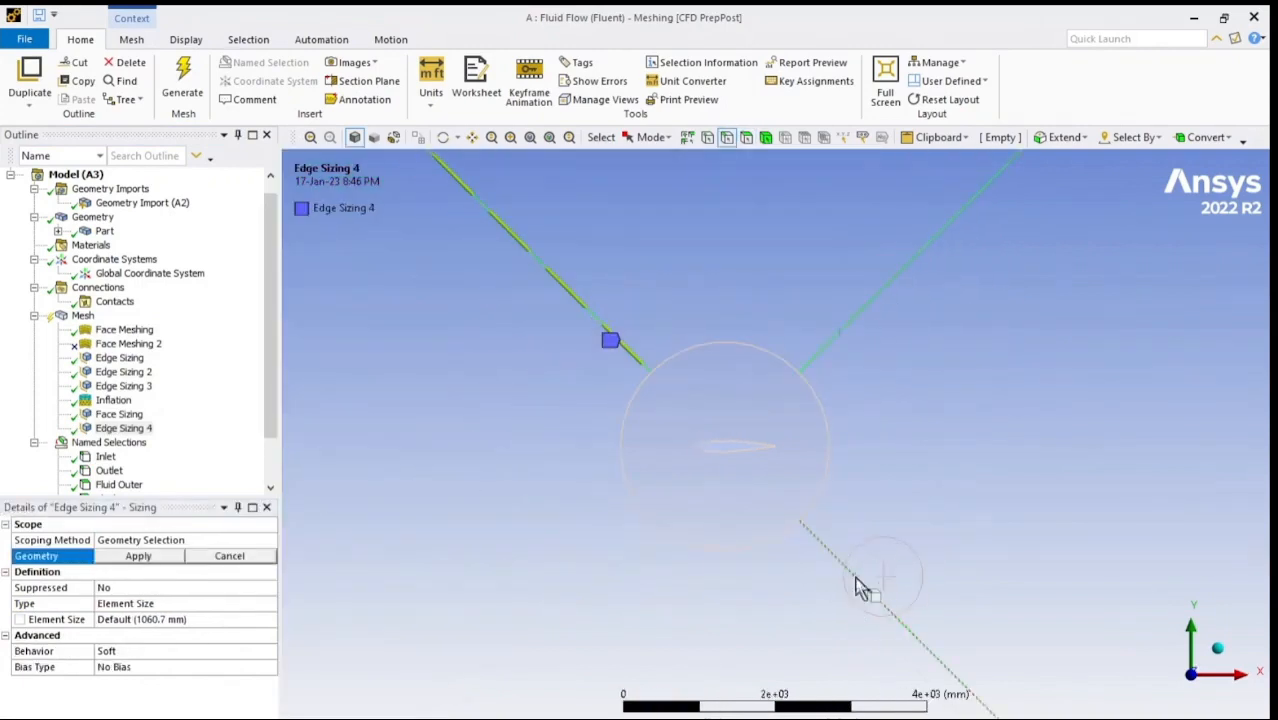
Define the diagonal edges' sizing by Number of Divisions with 100 divisions
{"action": "left_click", "coordinate": [229, 586]}
{"action": "left_click", "coordinate": [225, 629]}
{"action": "left_click", "coordinate": [218, 619]}
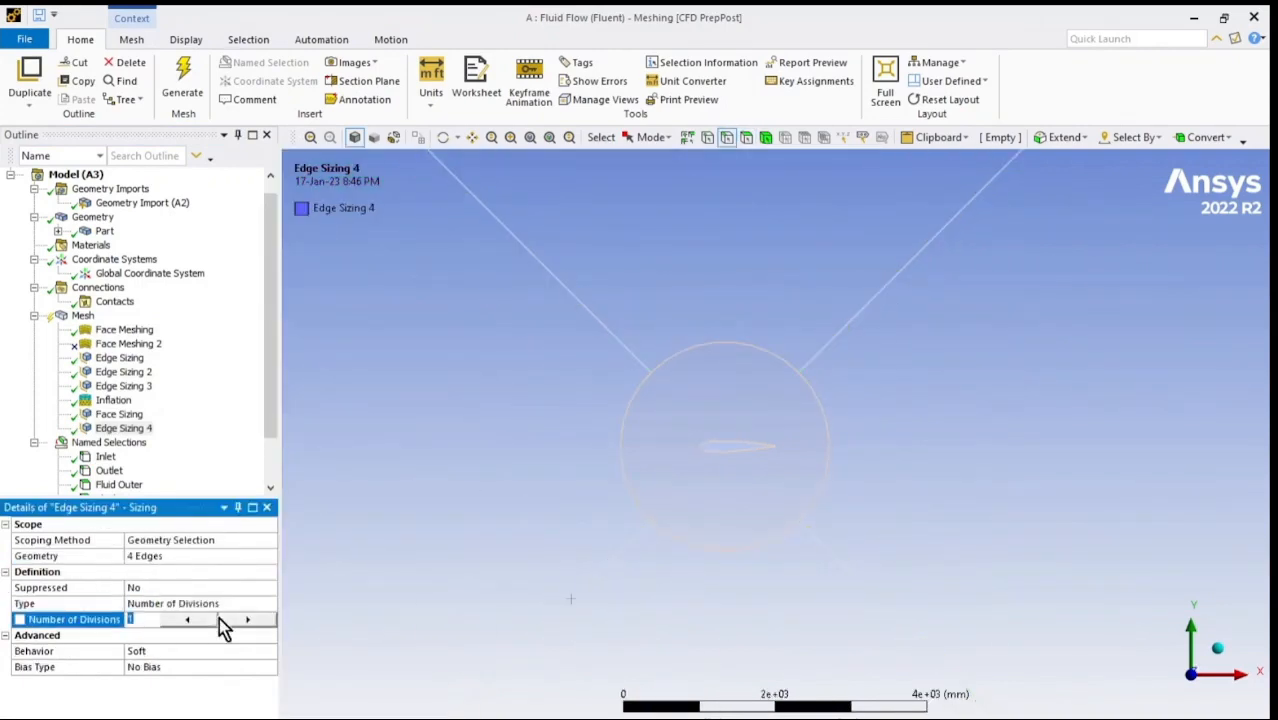
{"action": "type", "text": "100"}
{"action": "key", "text": "Return"}
Give the diagonal edges' sizing Hard behavior and a long-to-short bias with a bias factor of 50
{"action": "left_click", "coordinate": [207, 651]}
{"action": "left_click", "coordinate": [204, 676]}
{"action": "left_click", "coordinate": [204, 667]}
{"action": "left_click", "coordinate": [207, 692]}
{"action": "type", "text": "50"}
{"action": "key", "text": "Return"}
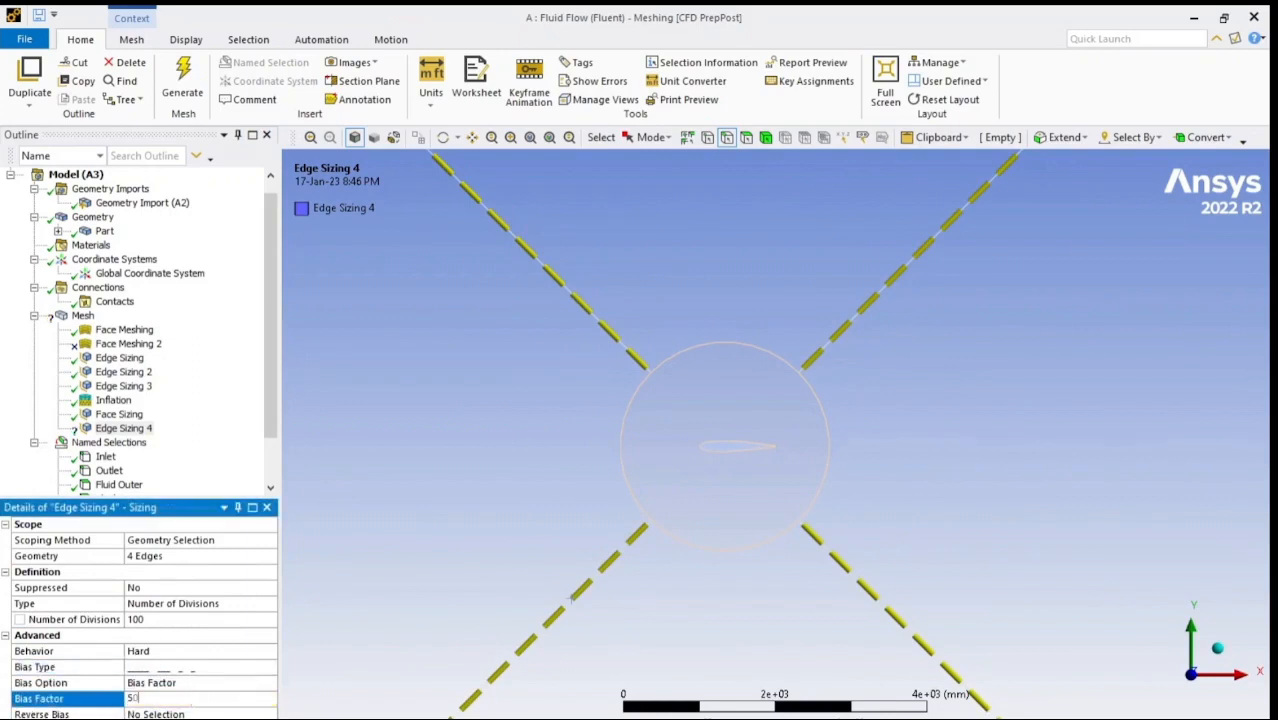
{"action": "scroll", "coordinate": [663, 535], "scroll_direction": "down", "scroll_amount": 3}
{"action": "scroll", "coordinate": [696, 451], "scroll_direction": "up", "scroll_amount": 5}
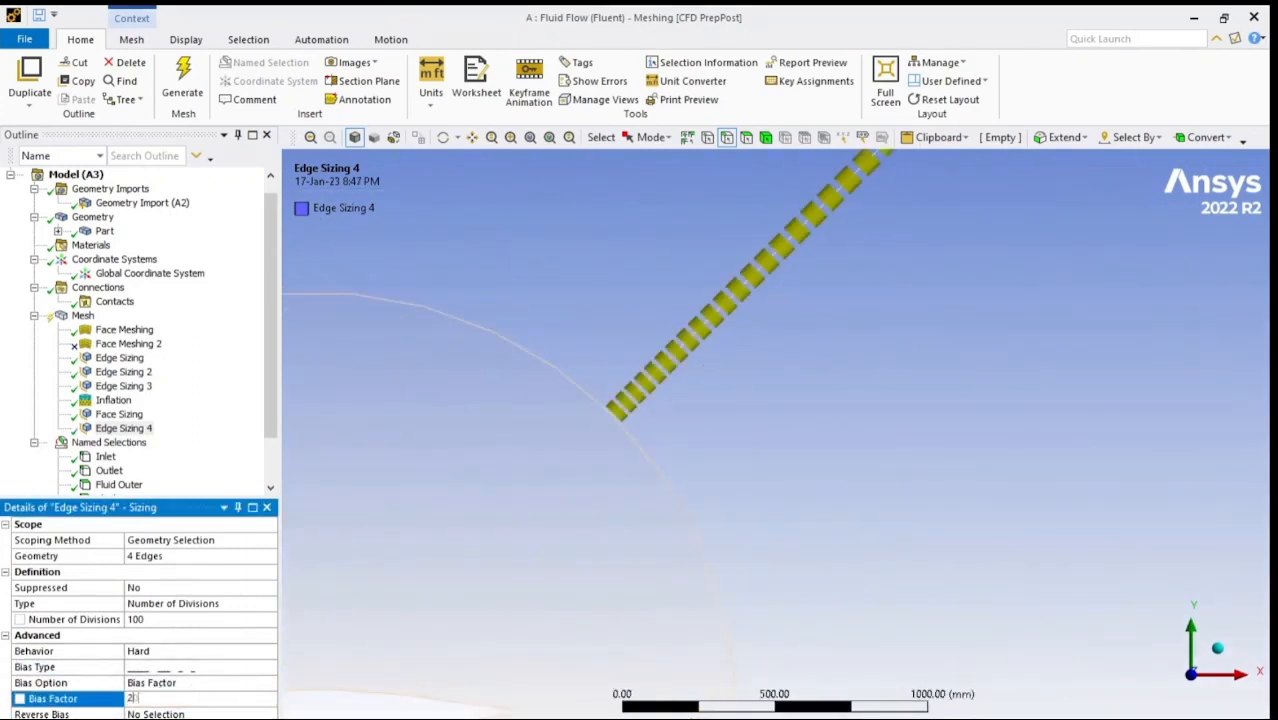
Try 50 divisions on the diagonal edges' sizing and set it back to 100
{"action": "left_click", "coordinate": [183, 620]}
{"action": "type", "text": "50"}
{"action": "key", "text": "Return"}
{"action": "left_click", "coordinate": [183, 620]}
{"action": "type", "text": "100"}
{"action": "key", "text": "Return"}
Add the four outer edges of the square domain to the circle's edge sizing, making it act on both
{"action": "left_click", "coordinate": [181, 415]}
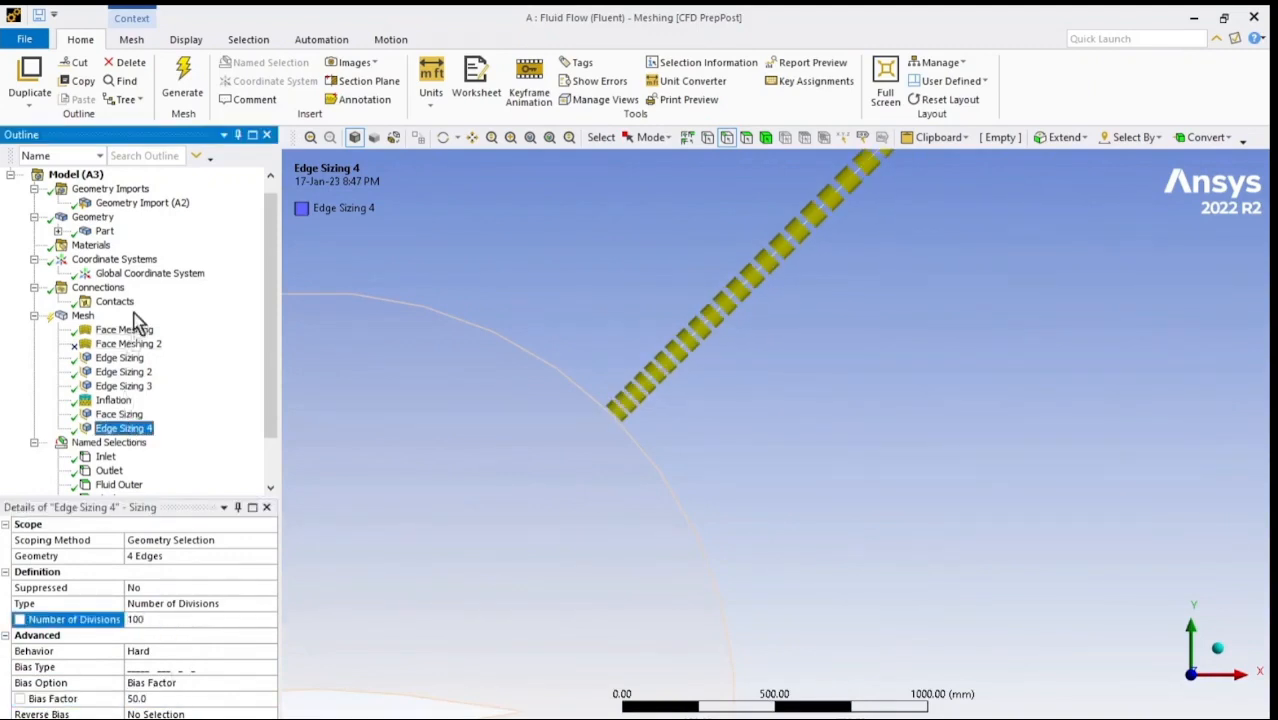
{"action": "left_click", "coordinate": [128, 360]}
{"action": "left_click", "coordinate": [140, 372]}
{"action": "scroll", "coordinate": [536, 494], "scroll_direction": "down", "scroll_amount": 10}
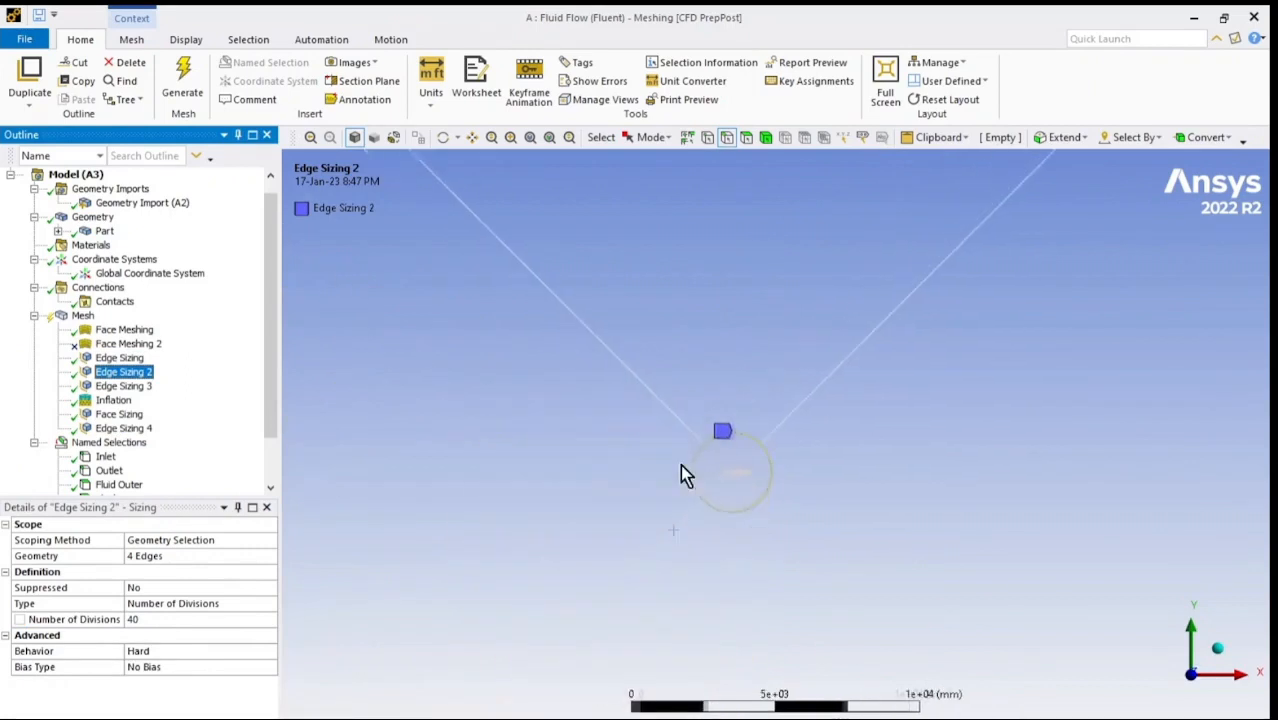
{"action": "left_click", "coordinate": [162, 555]}
{"action": "left_click", "coordinate": [620, 212], "text": "ctrl"}
{"action": "left_click", "coordinate": [525, 415], "text": "ctrl"}
{"action": "left_click", "coordinate": [762, 693], "text": "ctrl"}
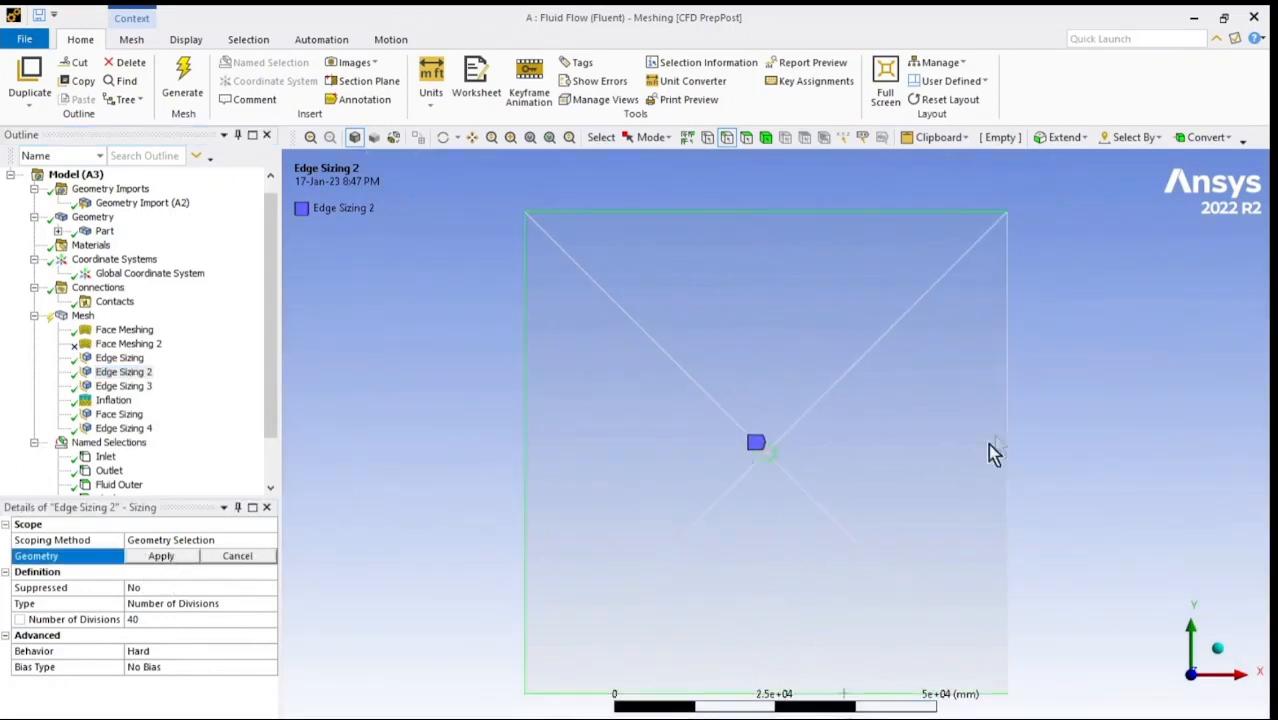
{"action": "left_click", "coordinate": [1006, 448], "text": "ctrl"}
{"action": "left_click", "coordinate": [163, 556]}
Compare the division spacing of the circle and diagonal edge sizings, and check the inflation and face sizing
{"action": "scroll", "coordinate": [737, 530], "scroll_direction": "up", "scroll_amount": 10}
{"action": "left_click", "coordinate": [123, 428], "text": "ctrl"}
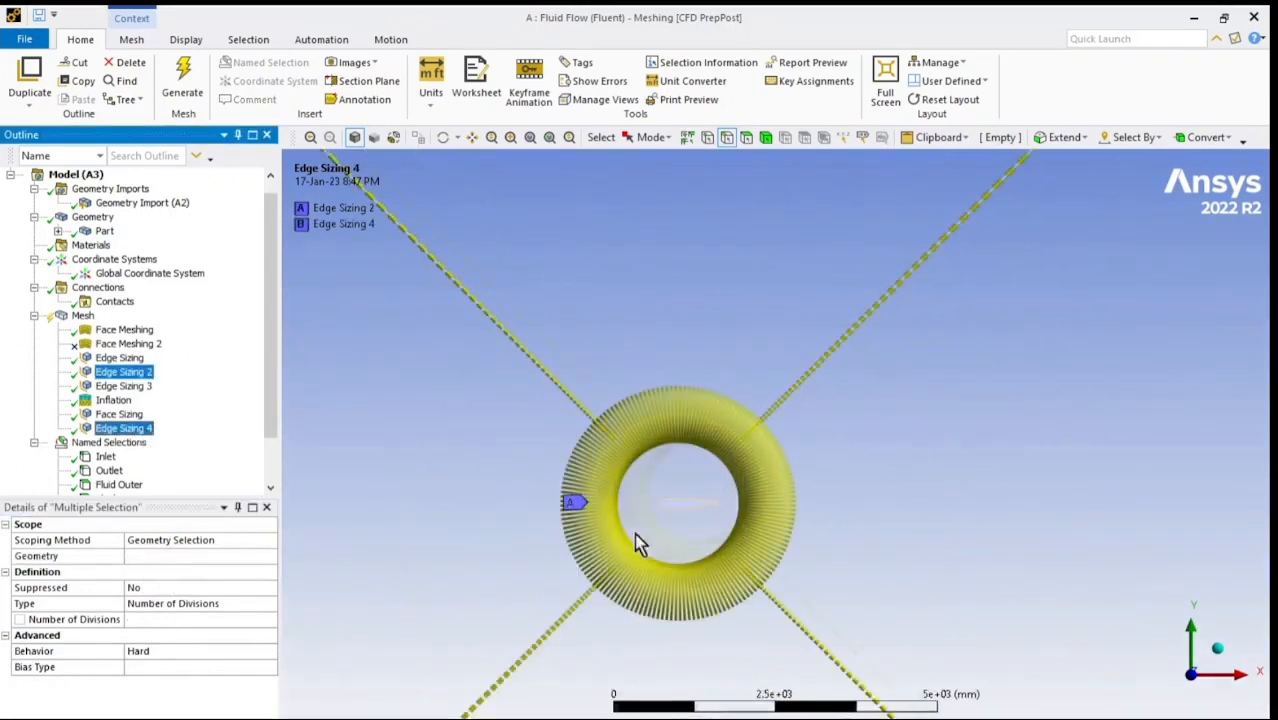
{"action": "scroll", "coordinate": [636, 543], "scroll_direction": "down", "scroll_amount": 8}
{"action": "scroll", "coordinate": [801, 515], "scroll_direction": "up", "scroll_amount": 15}
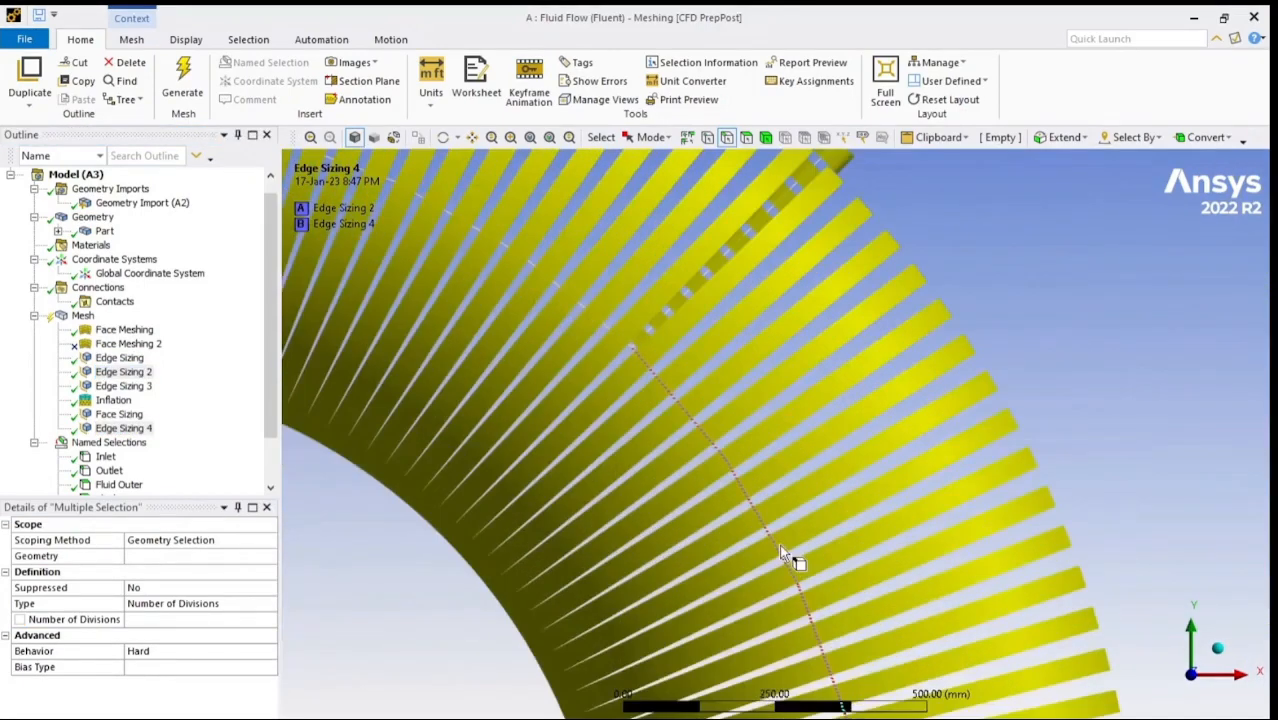
{"action": "scroll", "coordinate": [781, 552], "scroll_direction": "down", "scroll_amount": 6}
{"action": "left_click", "coordinate": [113, 400]}
{"action": "left_click", "coordinate": [119, 414]}
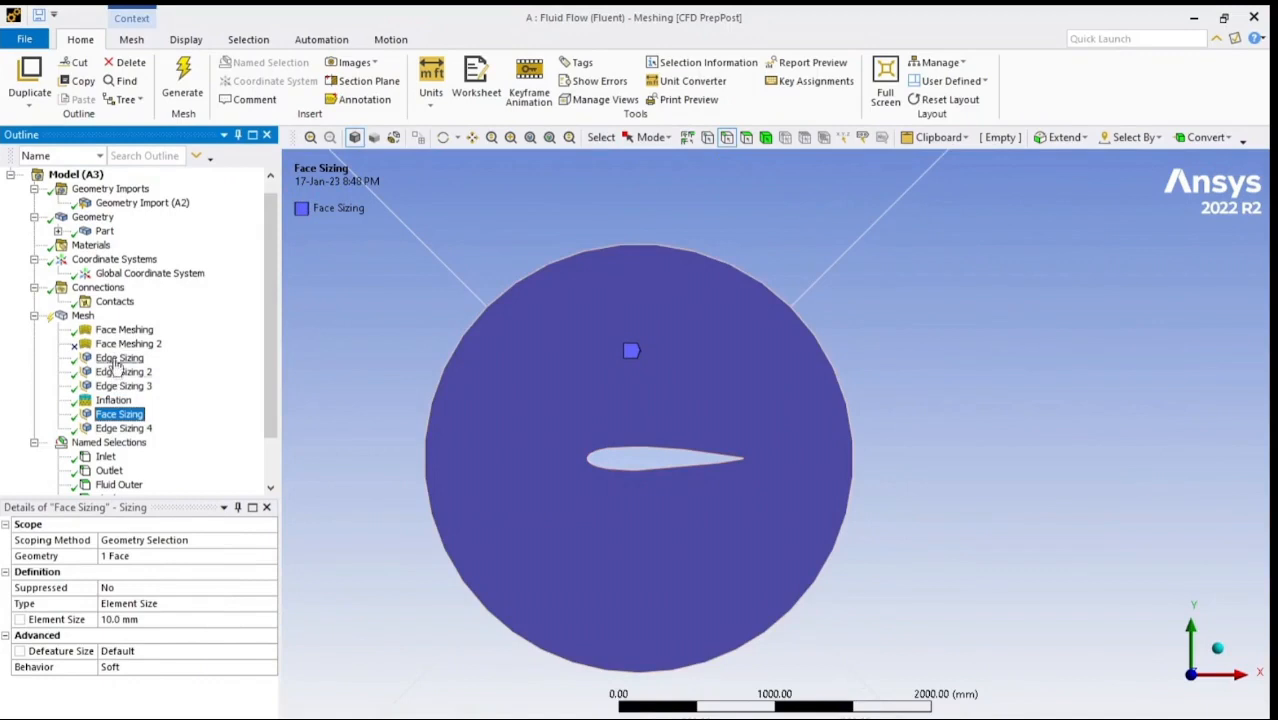
Group the similar mesh controls into folders by type, and review the edge sizings and the Foil named selection
{"action": "right_click", "coordinate": [83, 316]}
{"action": "left_click", "coordinate": [158, 455]}
{"action": "left_click", "coordinate": [58, 386]}
{"action": "left_click", "coordinate": [58, 372]}
{"action": "left_click", "coordinate": [58, 358]}
{"action": "left_click", "coordinate": [58, 344]}
{"action": "left_click_drag", "start_coordinate": [273, 383], "coordinate": [273, 450]}
{"action": "left_click", "coordinate": [145, 289]}
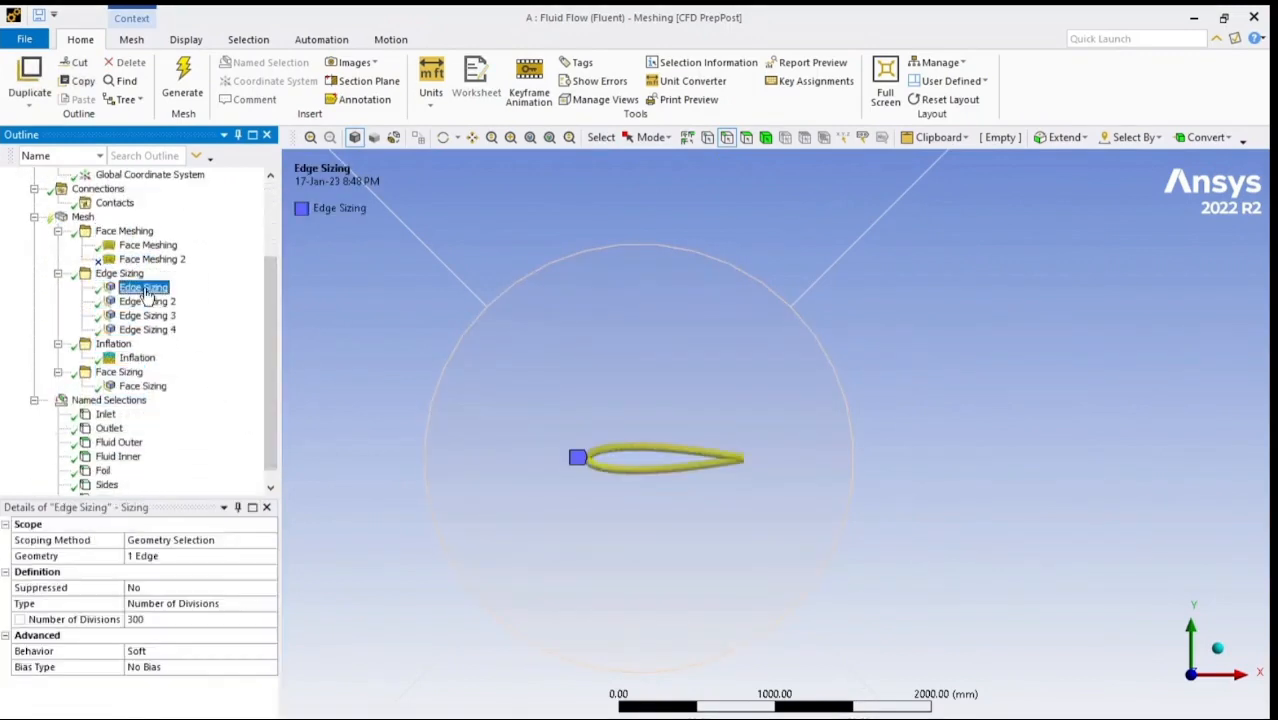
{"action": "left_click", "coordinate": [147, 315]}
{"action": "left_click", "coordinate": [152, 330]}
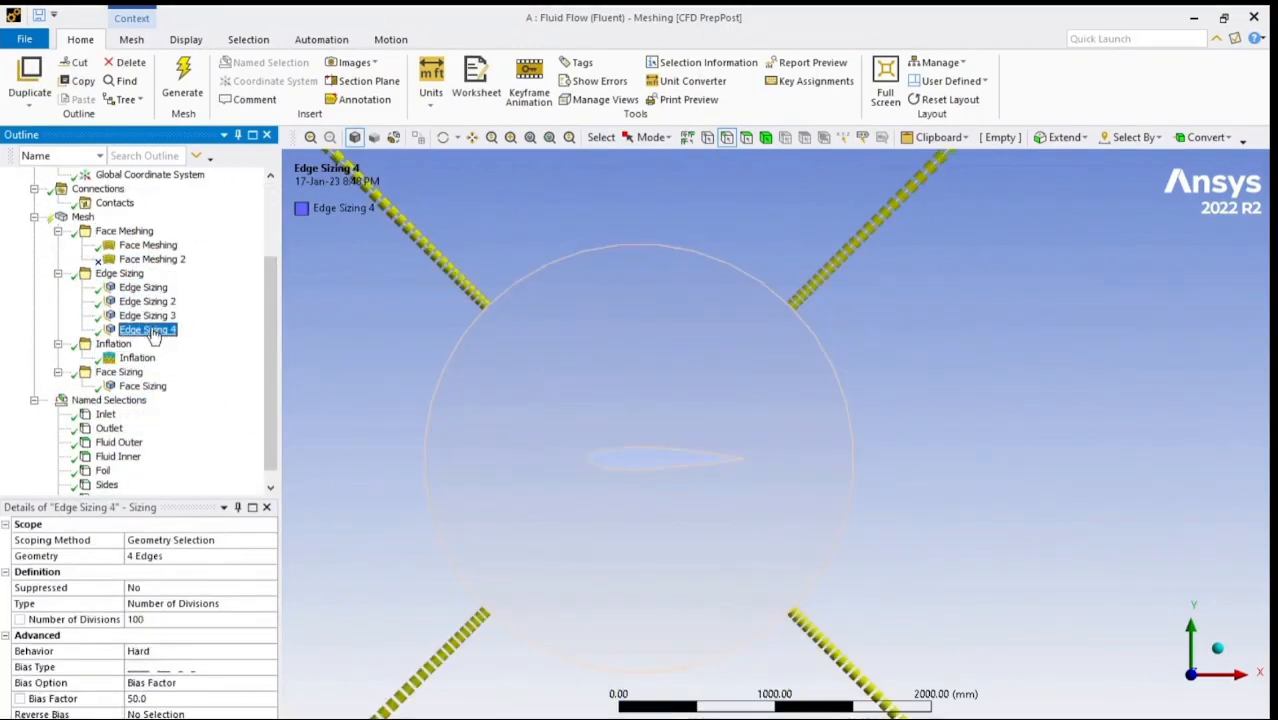
{"action": "scroll", "coordinate": [115, 430], "scroll_direction": "down", "scroll_amount": 1}
{"action": "left_click", "coordinate": [104, 457]}
Start a meshing order for the two bodies in the mesh worksheet, with body selection active
{"action": "left_click", "coordinate": [83, 203]}
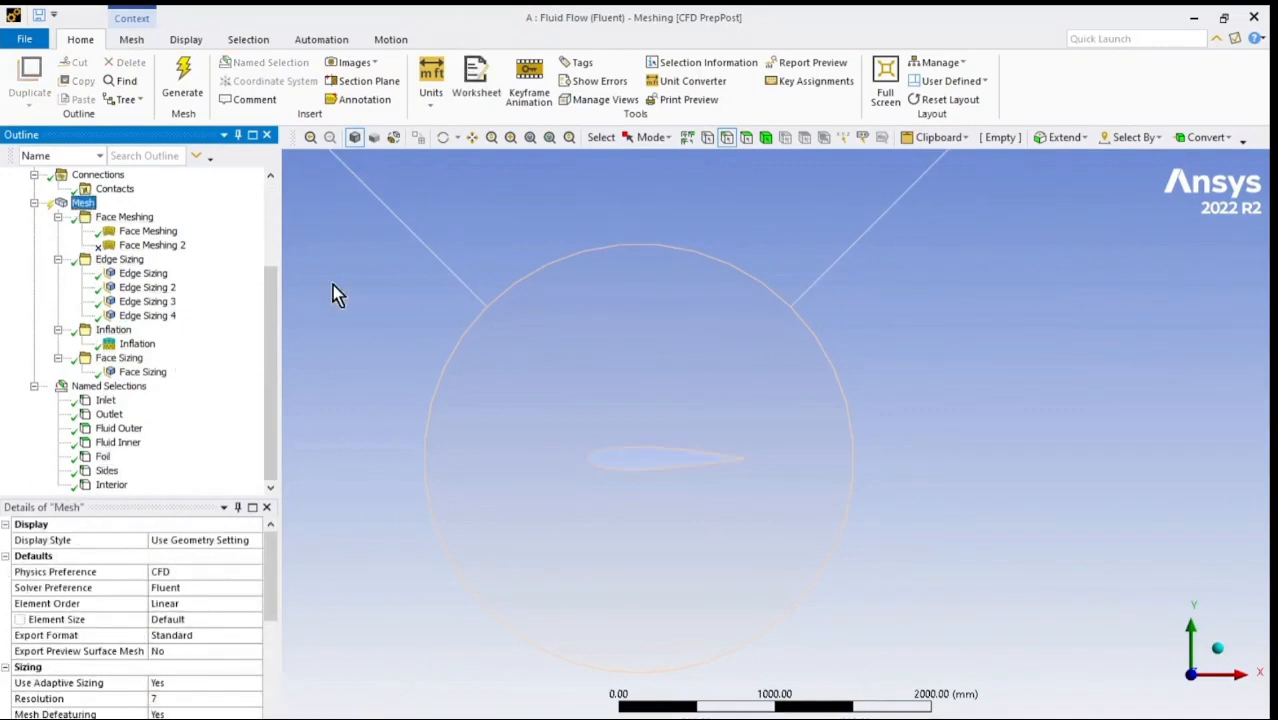
{"action": "left_click", "coordinate": [765, 137]}
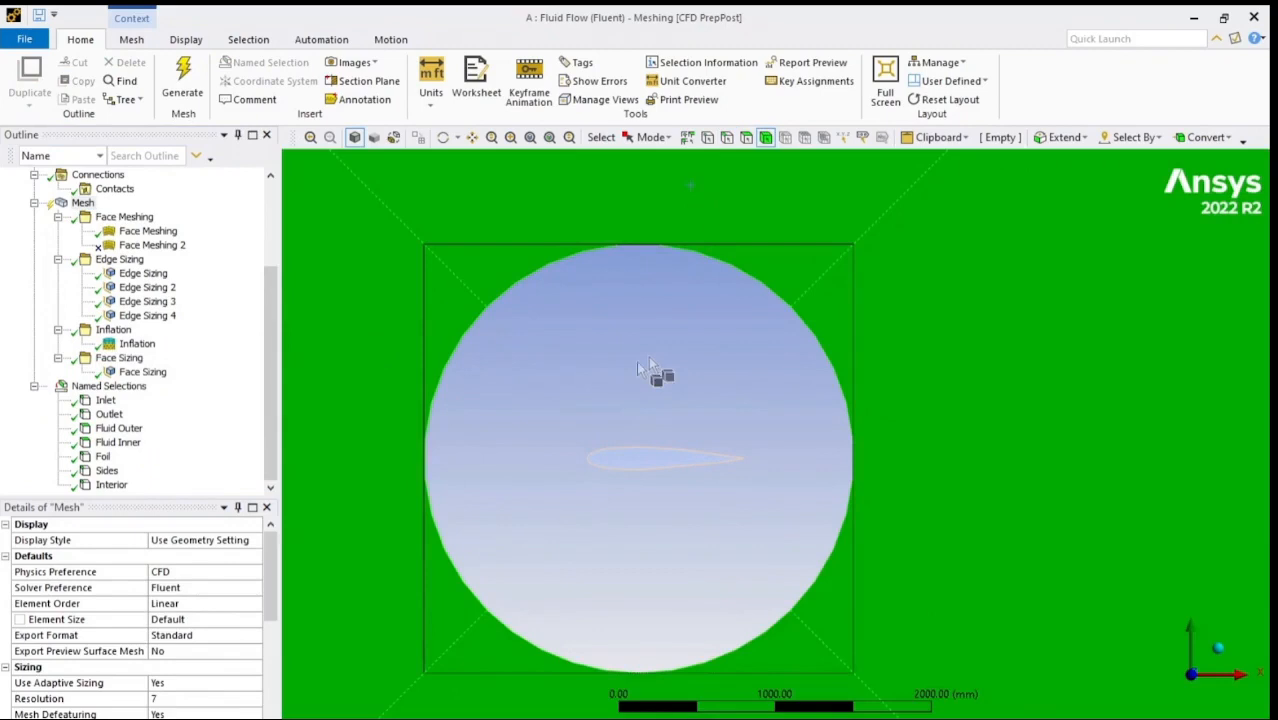
{"action": "left_click", "coordinate": [476, 80]}
{"action": "right_click", "coordinate": [376, 302]}
{"action": "left_click", "coordinate": [395, 311]}
{"action": "right_click", "coordinate": [398, 312]}
{"action": "left_click", "coordinate": [408, 322]}
{"action": "left_click", "coordinate": [413, 301]}
{"action": "left_click", "coordinate": [413, 301]}
{"action": "left_click", "coordinate": [308, 717]}
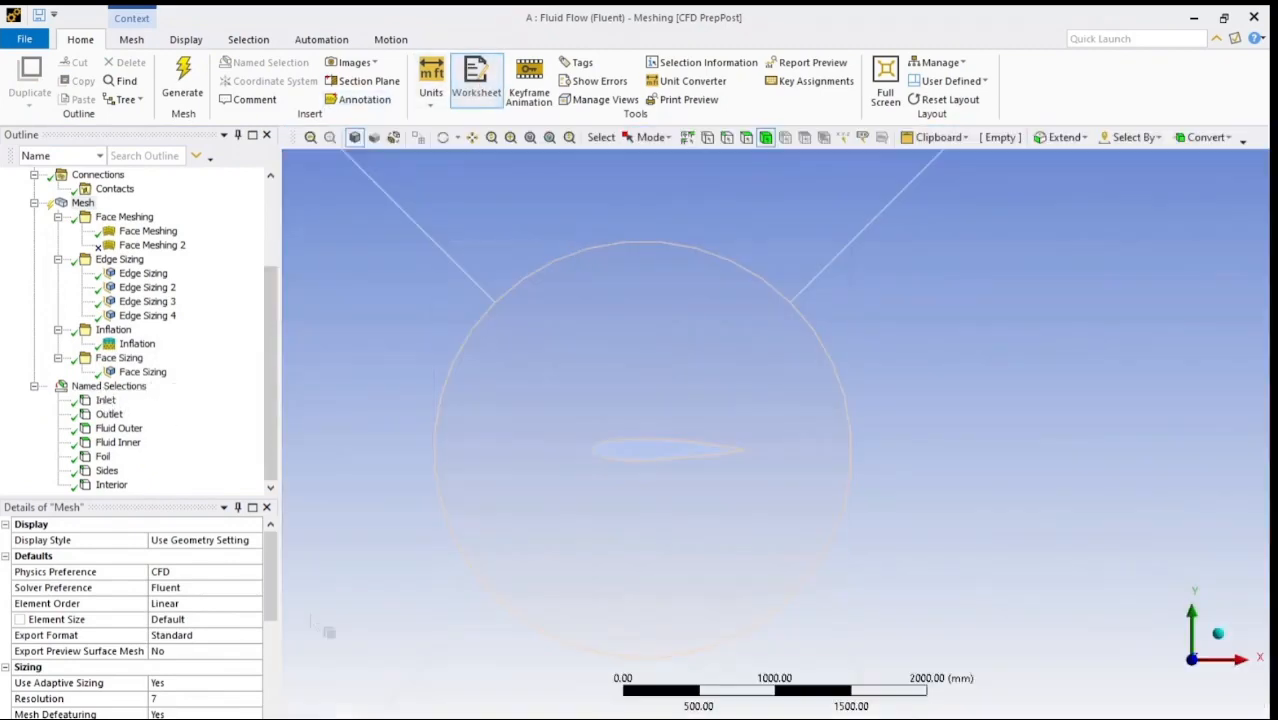
Create named selections Step1 for the outer body and Step2 for the inner body, with Send to Solver set to No
{"action": "left_click", "coordinate": [721, 203]}
{"action": "type", "text": "nStep1"}
{"action": "left_click", "coordinate": [614, 524]}
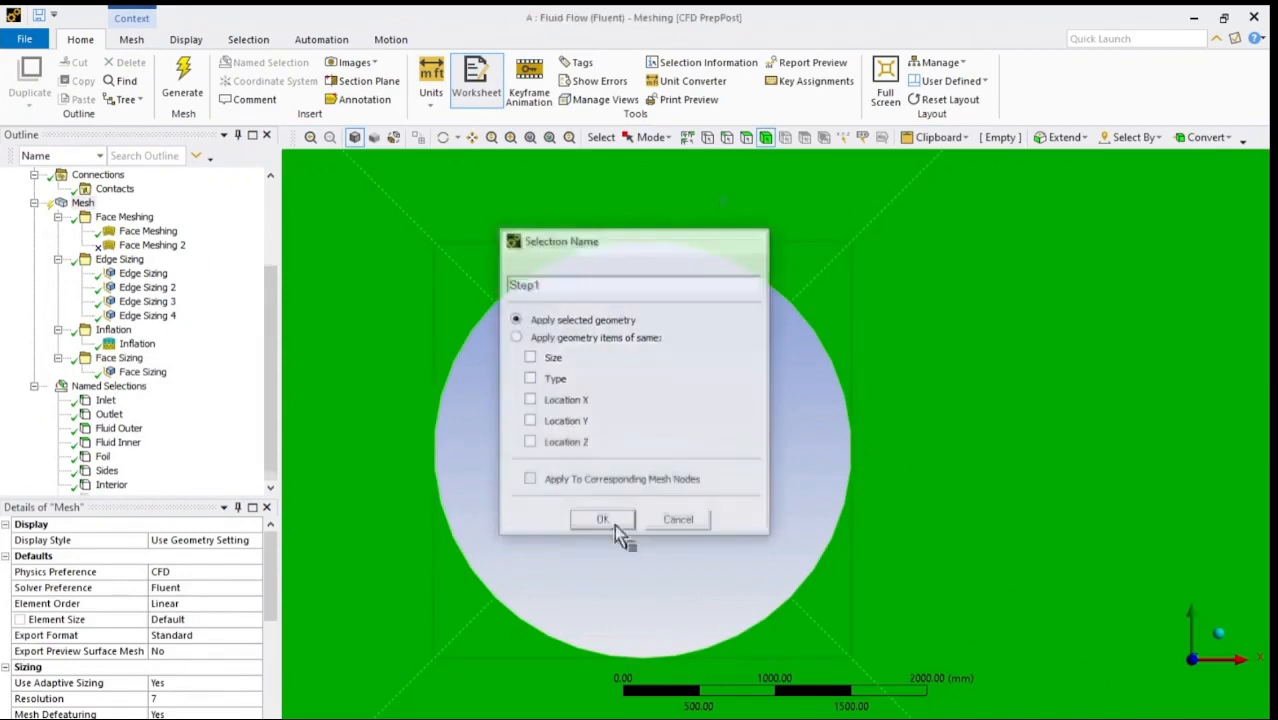
{"action": "left_click", "coordinate": [631, 556]}
{"action": "type", "text": "nStep2"}
{"action": "key", "text": "Return"}
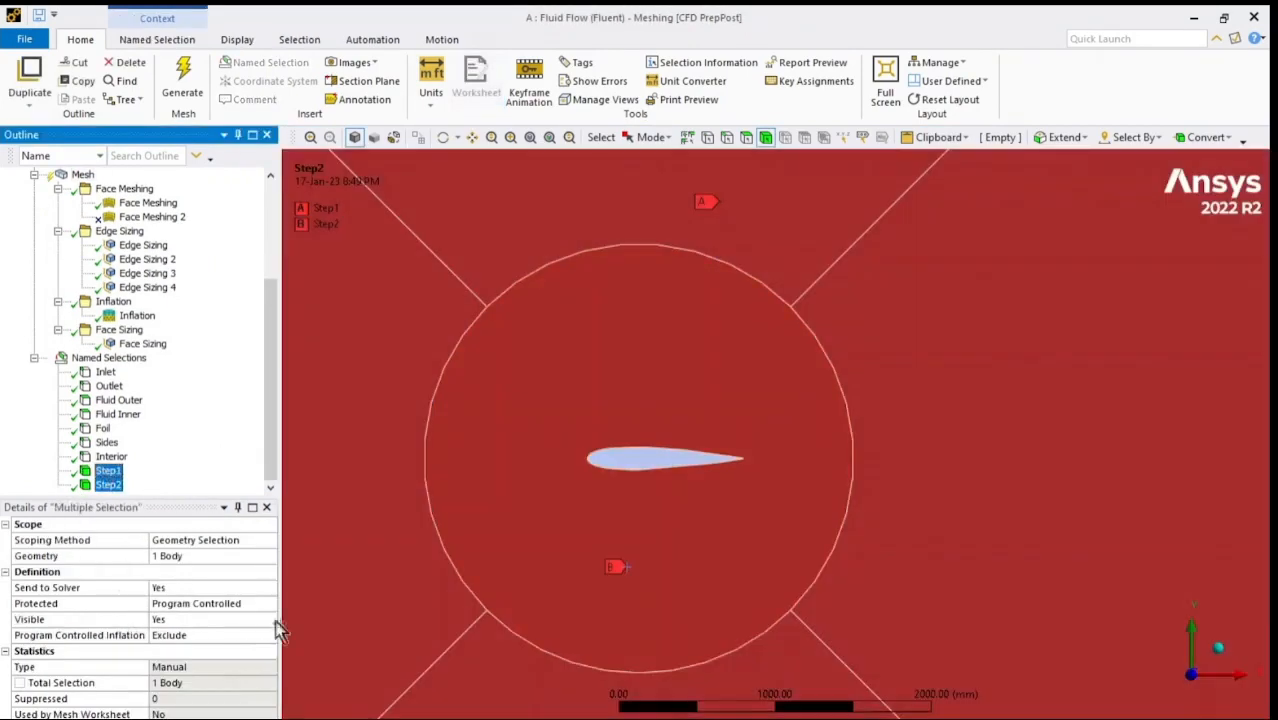
{"action": "left_click", "coordinate": [265, 588]}
{"action": "left_click", "coordinate": [171, 600]}
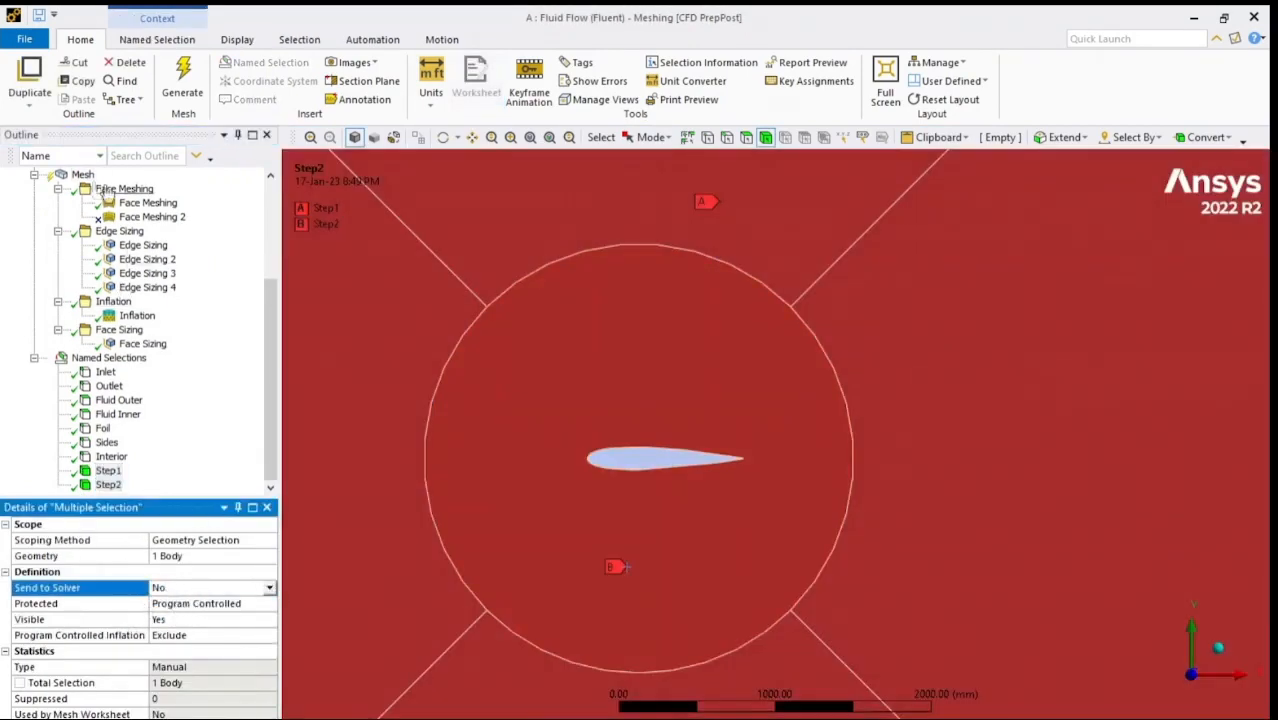
Assign Step1 and Step2 as the meshing order in the mesh worksheet and save the project in Workbench
{"action": "left_click", "coordinate": [82, 174]}
{"action": "left_click", "coordinate": [476, 92]}
{"action": "left_click", "coordinate": [399, 294]}
{"action": "left_click", "coordinate": [400, 311]}
{"action": "left_click", "coordinate": [399, 352]}
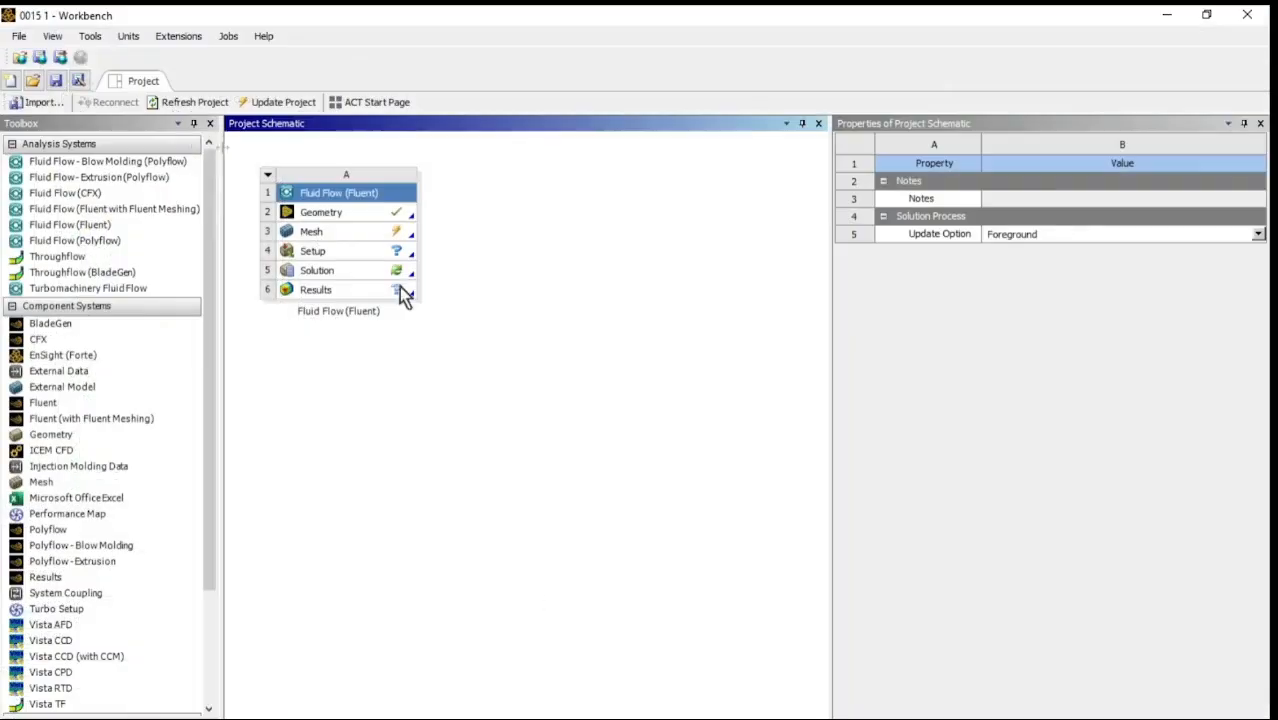
{"action": "left_click", "coordinate": [58, 82]}
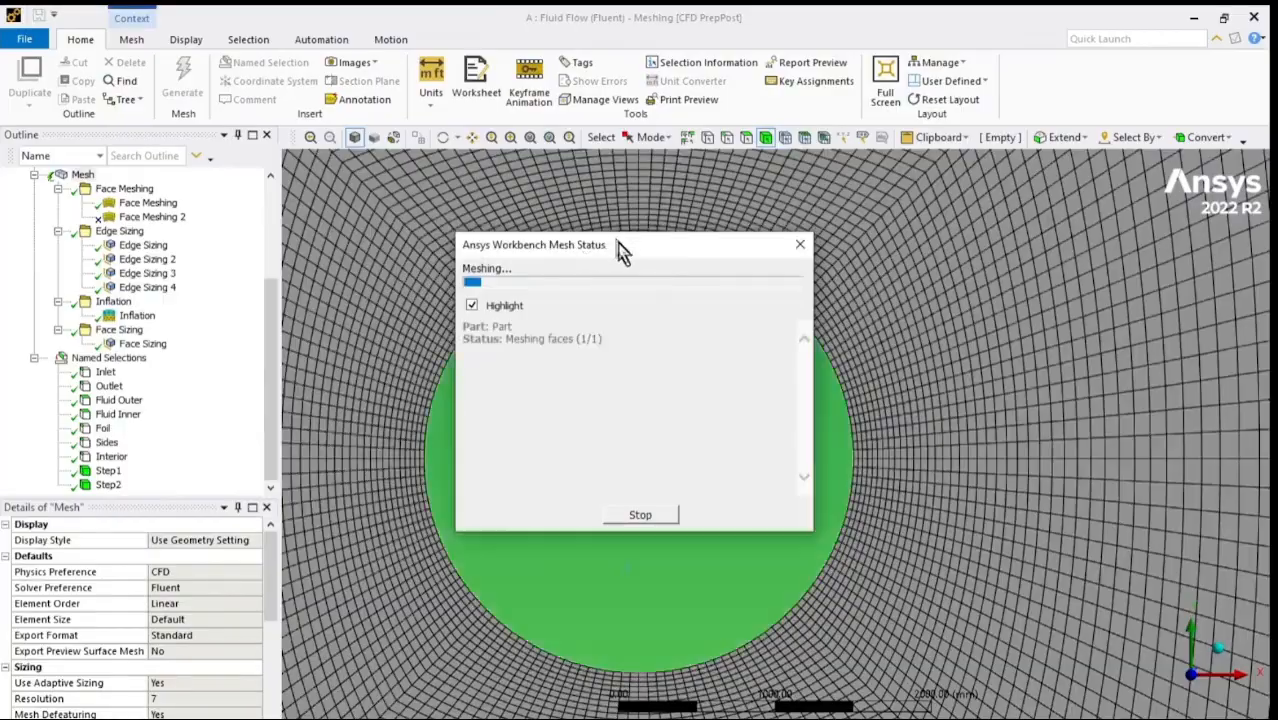
Move the mesh status window aside and inspect the outer region's mesh around the circle while meshing runs
{"action": "left_click_drag", "start_coordinate": [618, 245], "coordinate": [162, 245]}
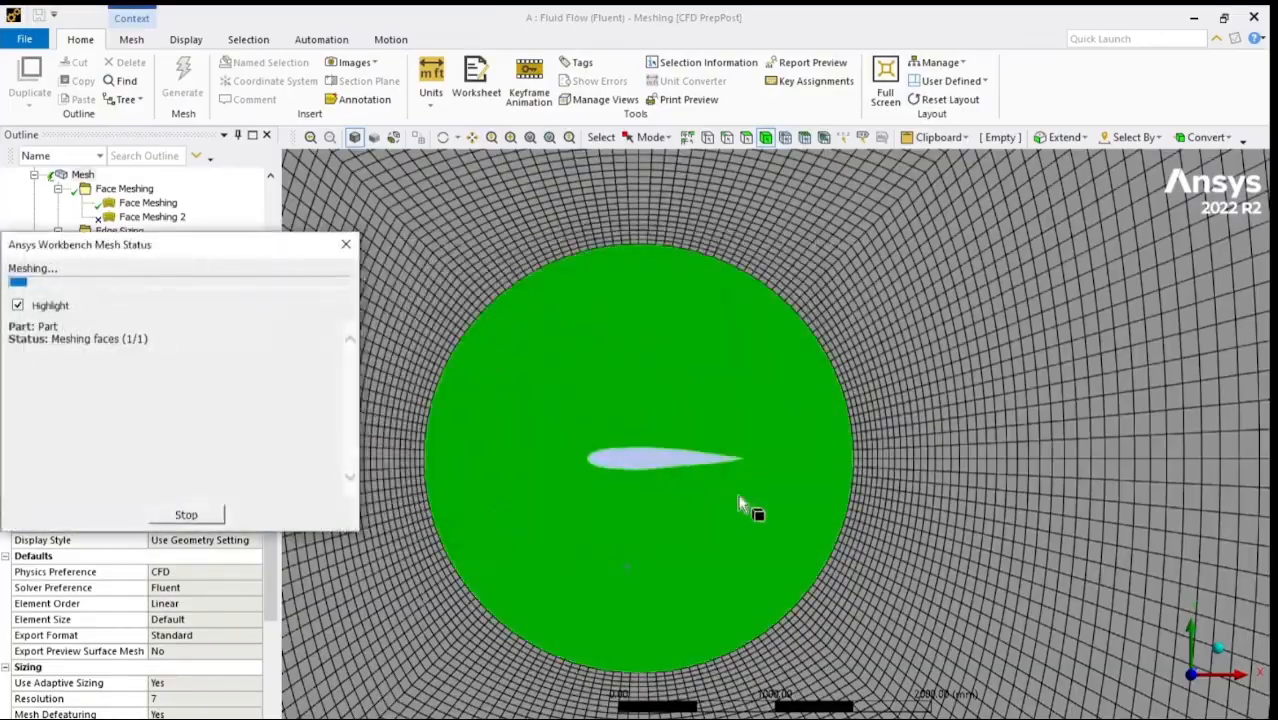
{"action": "scroll", "coordinate": [742, 498], "scroll_direction": "up", "scroll_amount": 3}
{"action": "left_click", "coordinate": [472, 138]}
{"action": "scroll", "coordinate": [873, 440], "scroll_direction": "down", "scroll_amount": 6}
{"action": "left_click_drag", "start_coordinate": [562, 323], "coordinate": [640, 690]}
{"action": "scroll", "coordinate": [873, 440], "scroll_direction": "down", "scroll_amount": 5}
{"action": "left_click_drag", "start_coordinate": [1150, 240], "coordinate": [993, 322]}
{"action": "scroll", "coordinate": [993, 322], "scroll_direction": "down", "scroll_amount": 3}
{"action": "scroll", "coordinate": [788, 592], "scroll_direction": "up", "scroll_amount": 5}
{"action": "scroll", "coordinate": [788, 592], "scroll_direction": "up", "scroll_amount": 3}
{"action": "scroll", "coordinate": [736, 568], "scroll_direction": "down", "scroll_amount": 3}
{"action": "left_click_drag", "start_coordinate": [180, 245], "coordinate": [310, 230]}
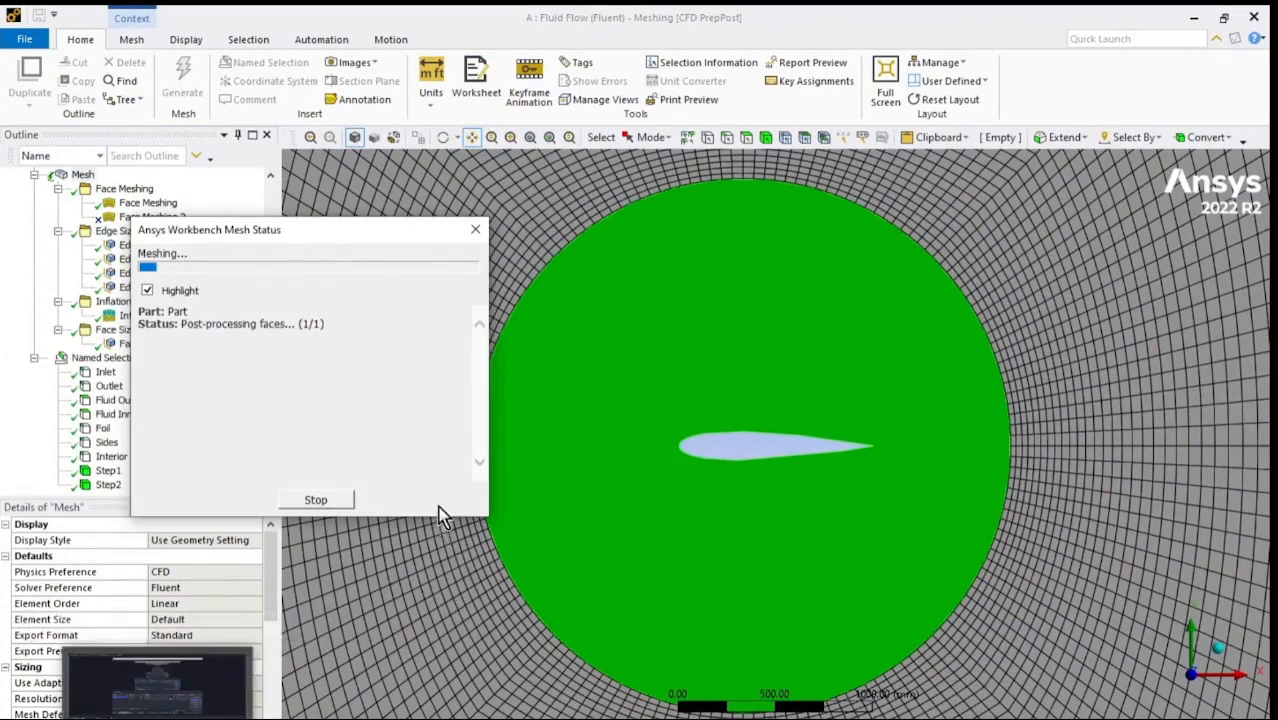
Inspect the finished mesh around the airfoil, including the inflation layers at its blunt trailing edge
{"action": "scroll", "coordinate": [967, 509], "scroll_direction": "up", "scroll_amount": 8}
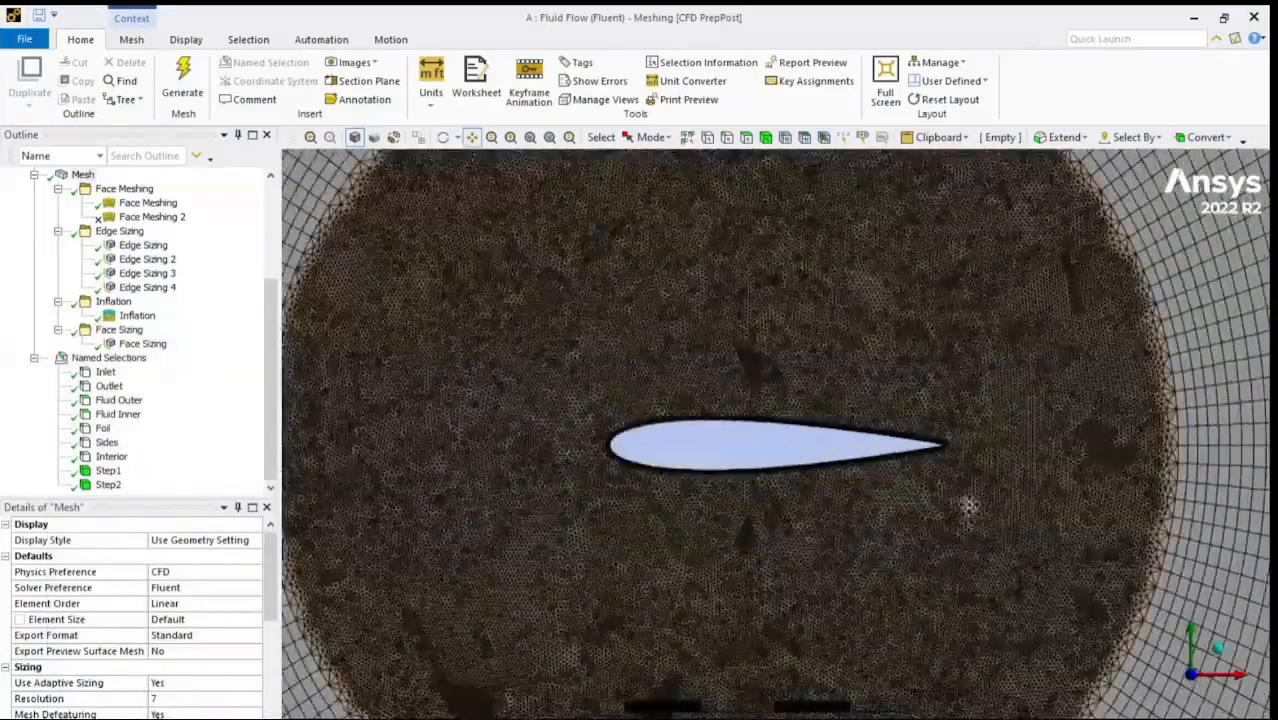
{"action": "scroll", "coordinate": [720, 570], "scroll_direction": "down", "scroll_amount": 8}
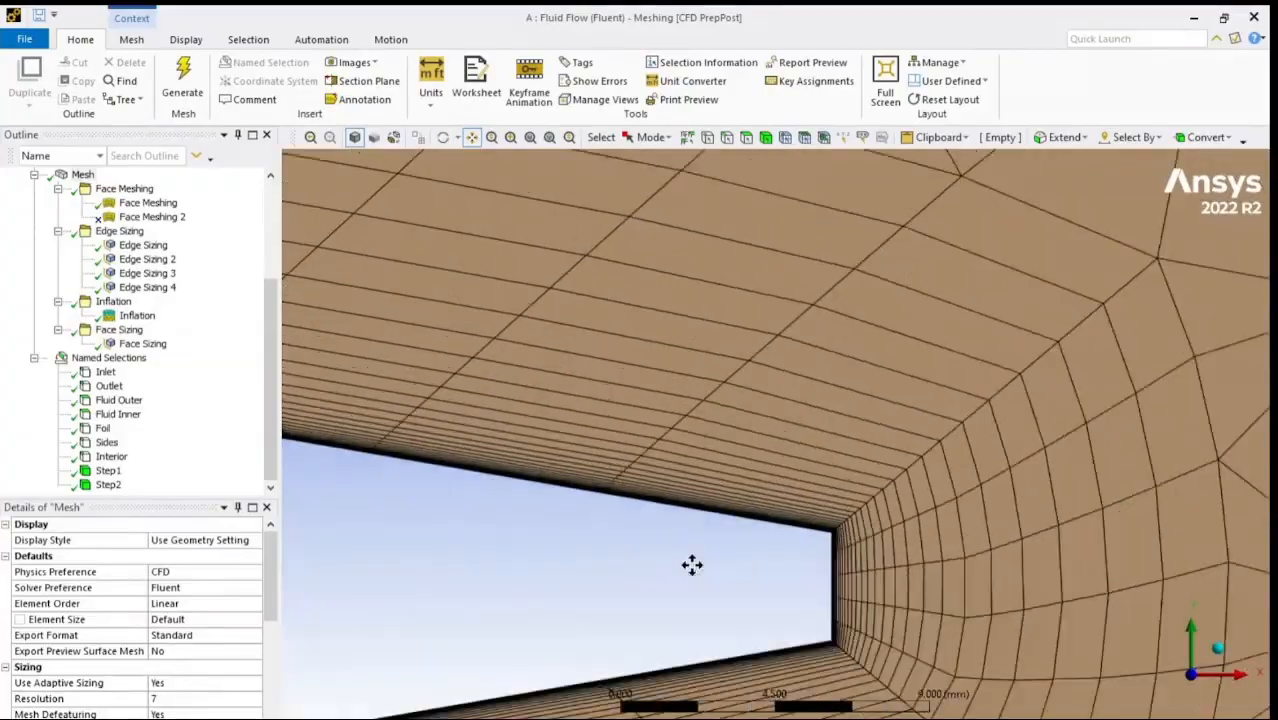
{"action": "scroll", "coordinate": [807, 463], "scroll_direction": "up", "scroll_amount": 4}
{"action": "scroll", "coordinate": [807, 463], "scroll_direction": "down", "scroll_amount": 10}
{"action": "scroll", "coordinate": [812, 542], "scroll_direction": "down", "scroll_amount": 3}
{"action": "scroll", "coordinate": [813, 555], "scroll_direction": "up", "scroll_amount": 10}
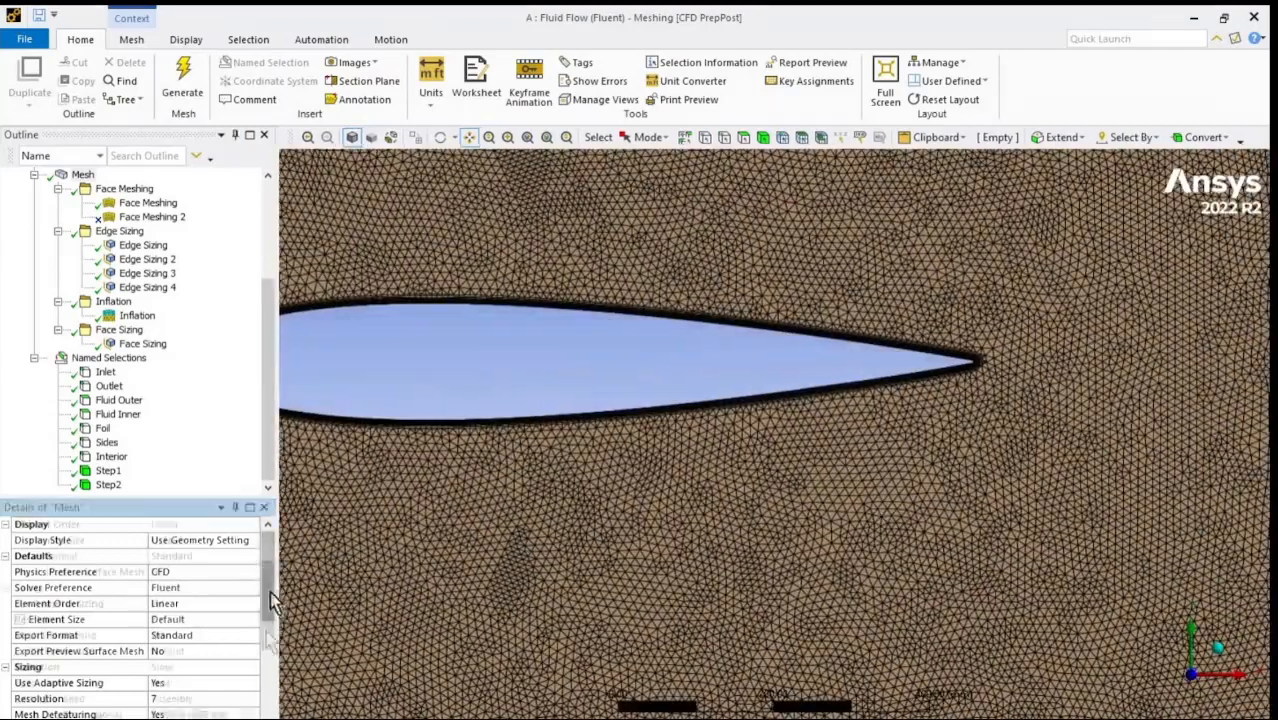
Set the mesh quality metric to Orthogonal Quality
{"action": "left_click_drag", "start_coordinate": [272, 597], "coordinate": [272, 697]}
{"action": "left_click", "coordinate": [242, 635]}
{"action": "left_click", "coordinate": [236, 683]}
{"action": "left_click", "coordinate": [270, 701]}
{"action": "left_click", "coordinate": [210, 571]}
{"action": "left_click", "coordinate": [228, 605]}
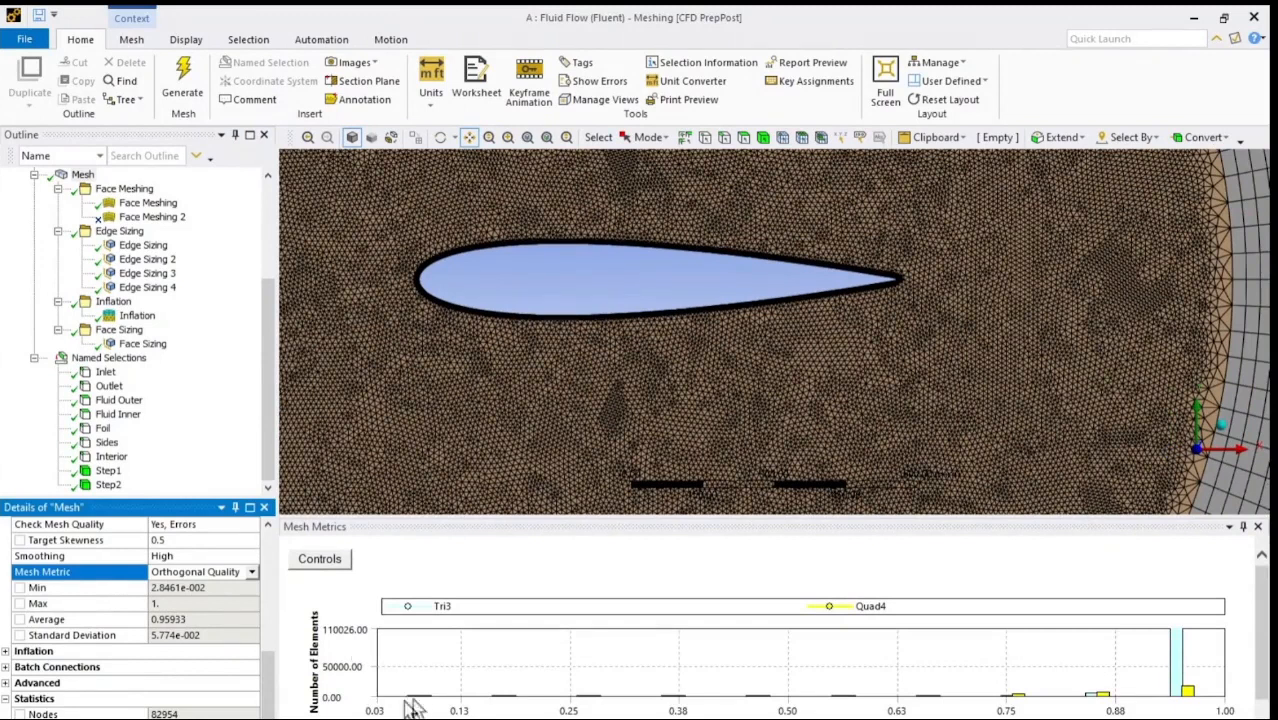
Isolate the elements in the lowest orthogonal quality range and examine them at the airfoil's leading and trailing edges
{"action": "left_click", "coordinate": [428, 698]}
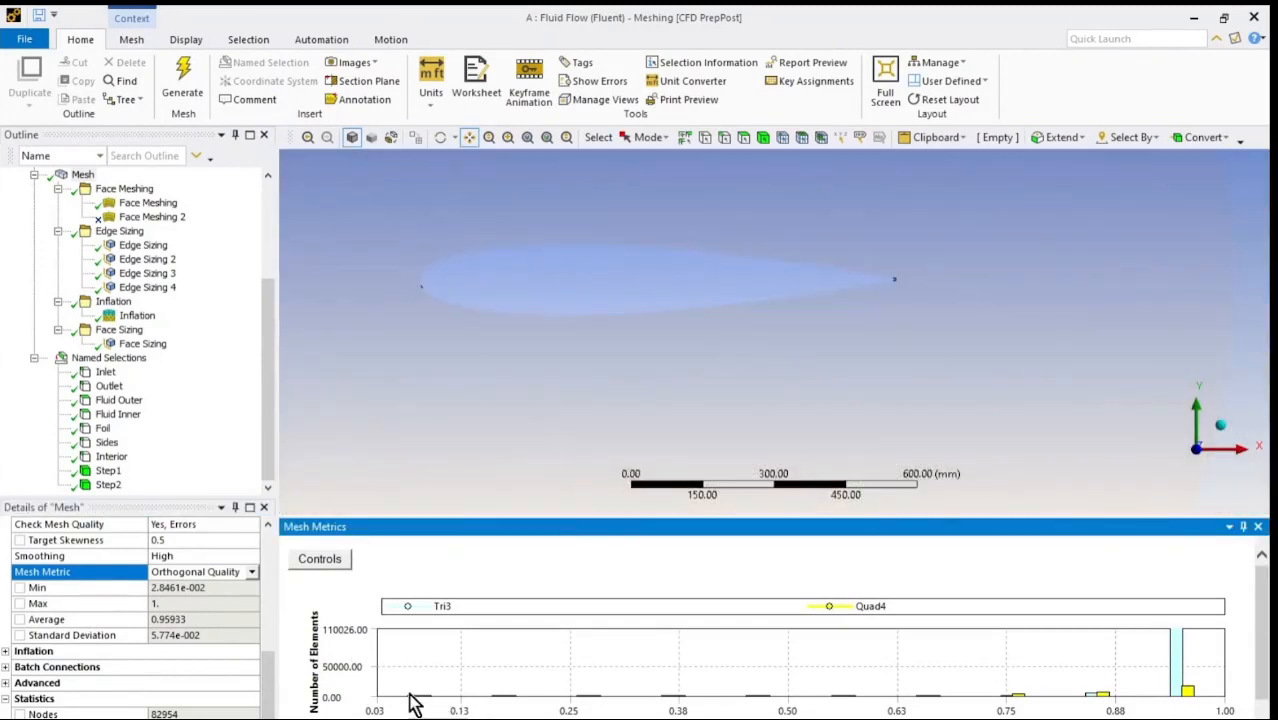
{"action": "left_click_drag", "start_coordinate": [729, 339], "coordinate": [880, 352]}
{"action": "scroll", "coordinate": [850, 368], "scroll_direction": "up", "scroll_amount": 3}
{"action": "left_click_drag", "start_coordinate": [507, 354], "coordinate": [930, 439]}
{"action": "scroll", "coordinate": [930, 439], "scroll_direction": "up", "scroll_amount": 8}
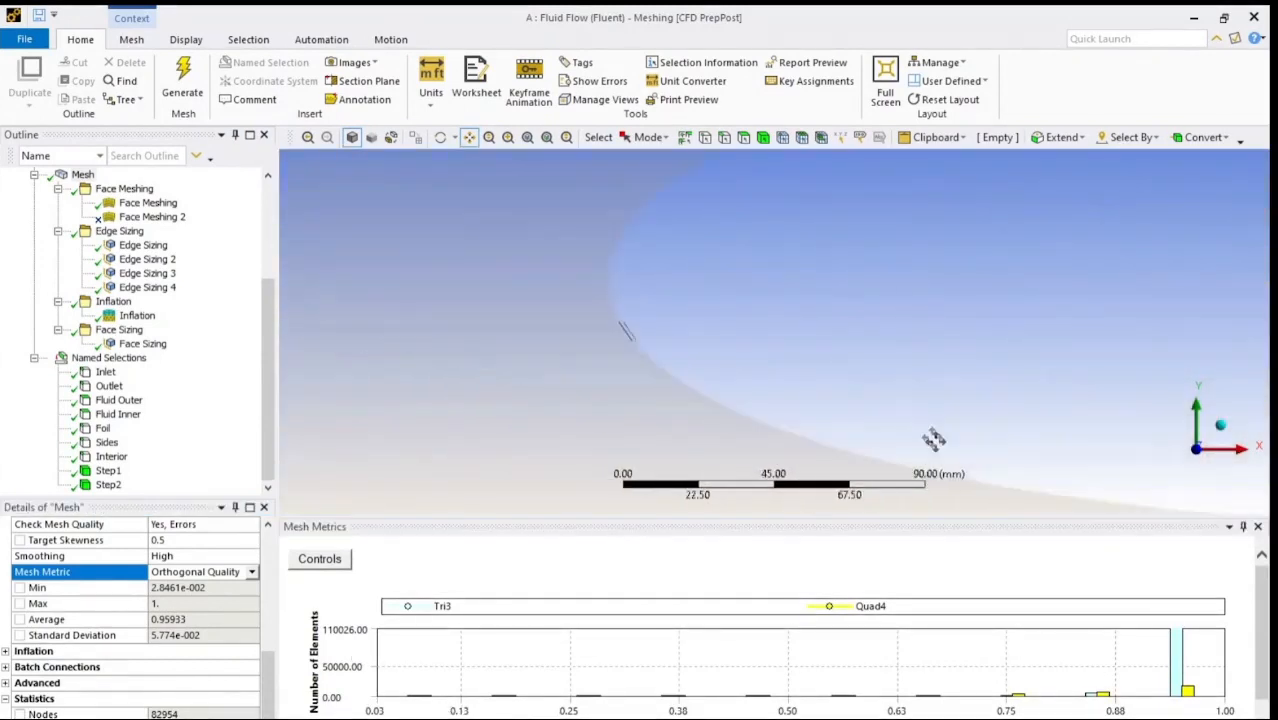
{"action": "scroll", "coordinate": [810, 317], "scroll_direction": "down", "scroll_amount": 5}
{"action": "left_click_drag", "start_coordinate": [1217, 317], "coordinate": [463, 323]}
{"action": "scroll", "coordinate": [693, 371], "scroll_direction": "up", "scroll_amount": 6}
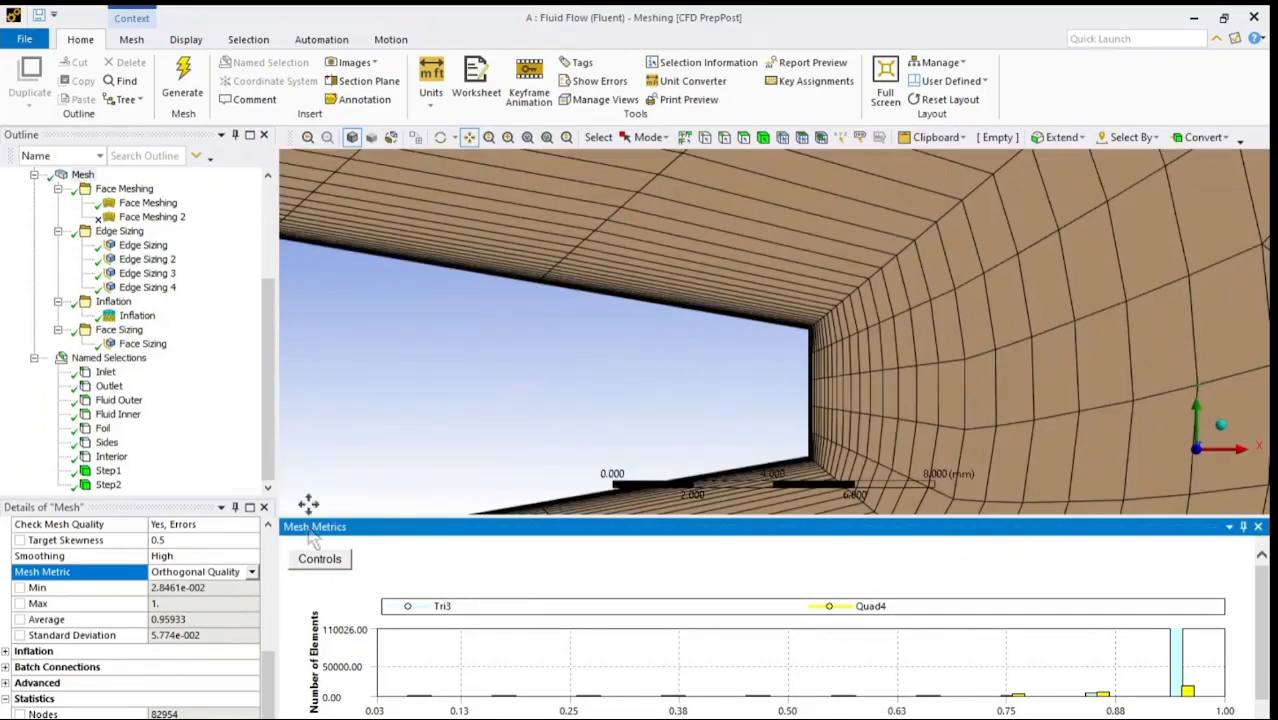
{"action": "scroll", "coordinate": [642, 357], "scroll_direction": "down", "scroll_amount": 2}
{"action": "scroll", "coordinate": [642, 357], "scroll_direction": "down", "scroll_amount": 10}
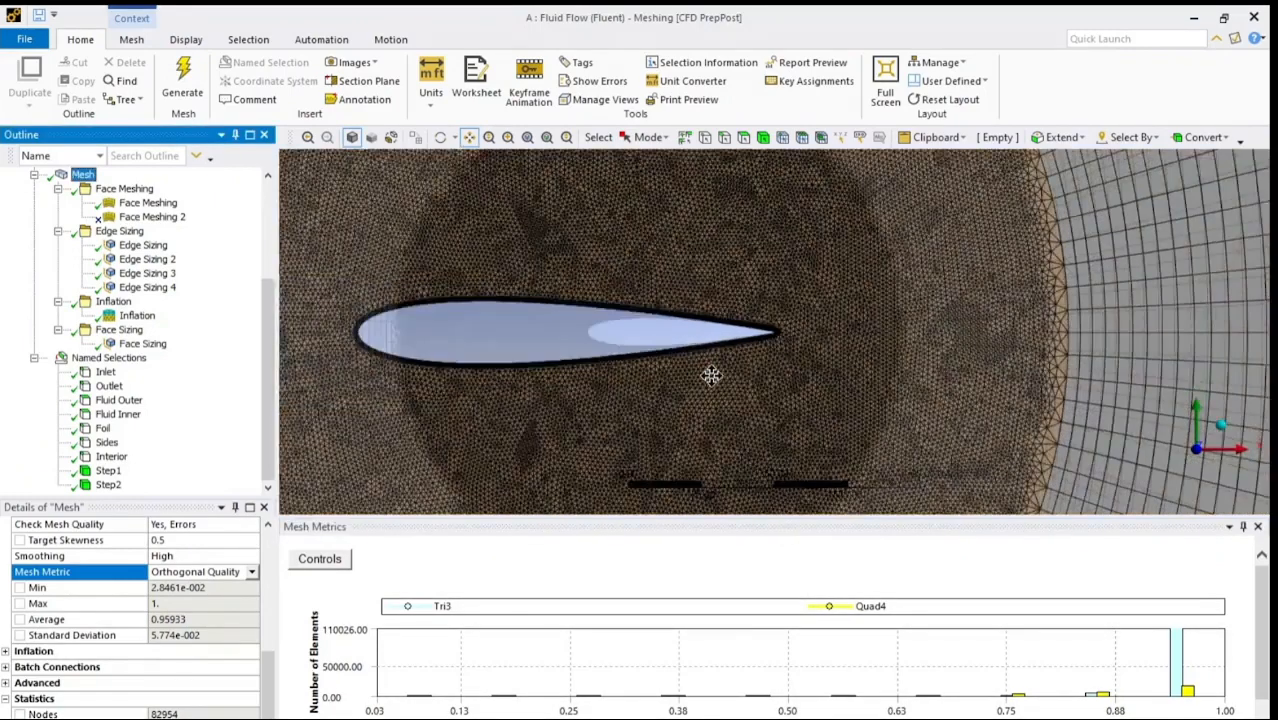
{"action": "left_click", "coordinate": [132, 41]}
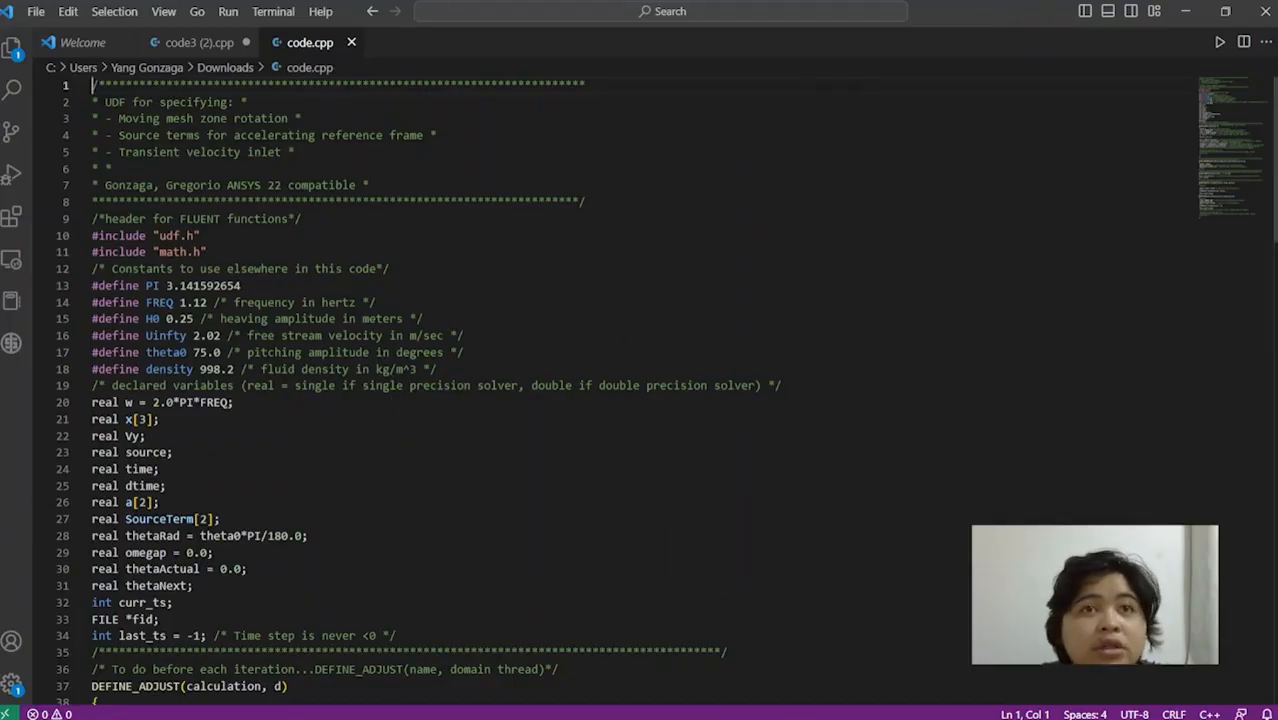
Read through the UDF source in code.cpp, from the constants down to the inlet velocity profiles
{"action": "scroll", "coordinate": [380, 381], "scroll_direction": "down", "scroll_amount": 5}
{"action": "scroll", "coordinate": [380, 380], "scroll_direction": "down", "scroll_amount": 13}
{"action": "scroll", "coordinate": [380, 380], "scroll_direction": "down", "scroll_amount": 9}
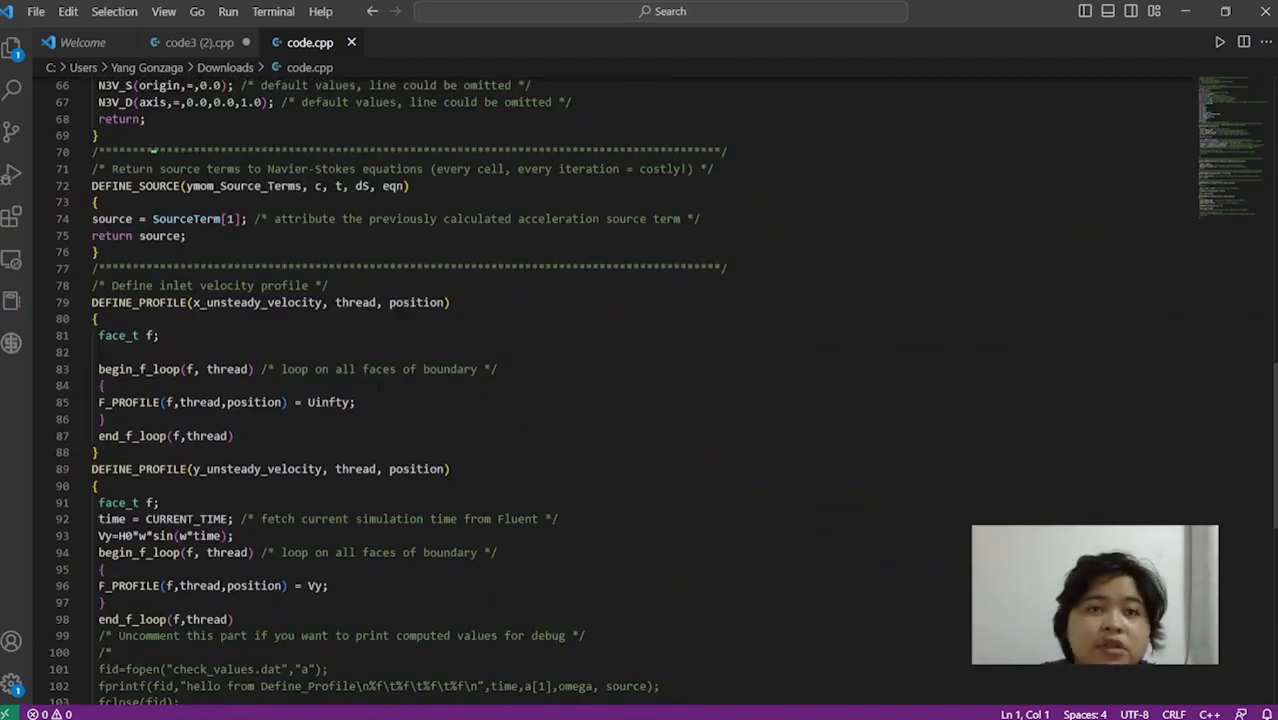
{"action": "scroll", "coordinate": [380, 380], "scroll_direction": "up", "scroll_amount": 20}
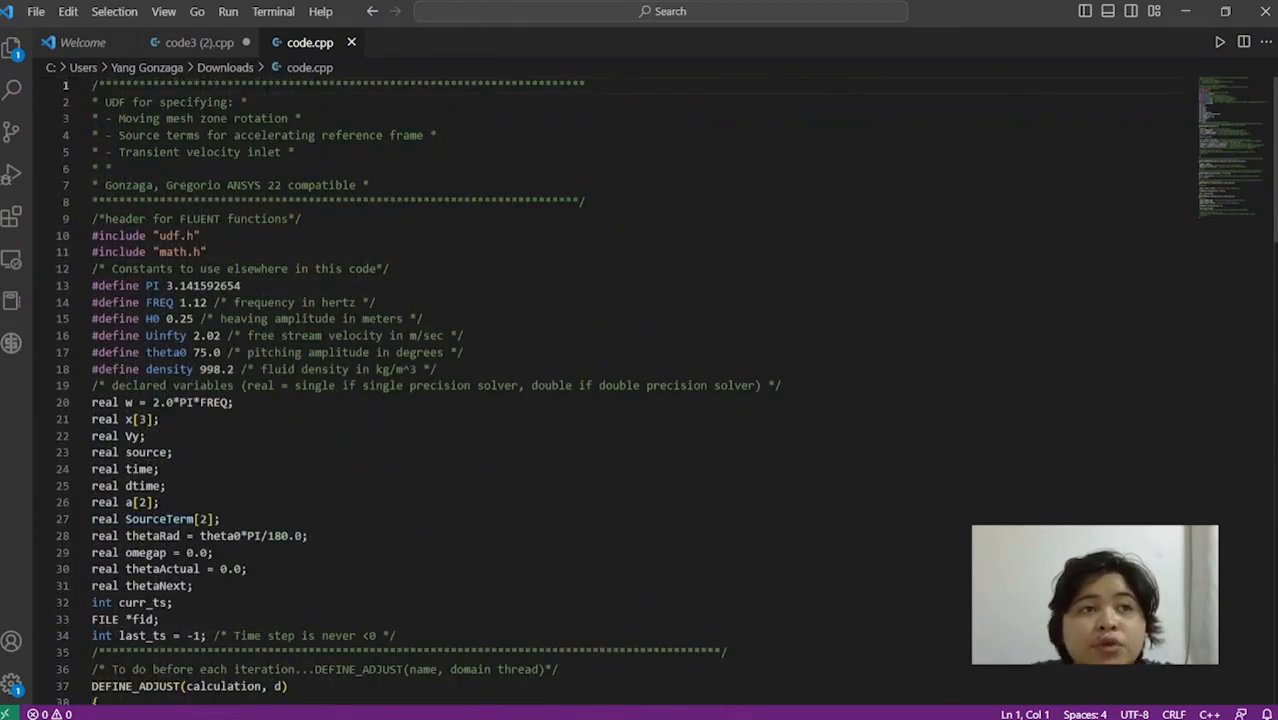
In Workbench, add a new Fluid Flow (Fluent) system and link the first system's mesh to its setup
{"action": "mouse_move", "coordinate": [938, 717]}
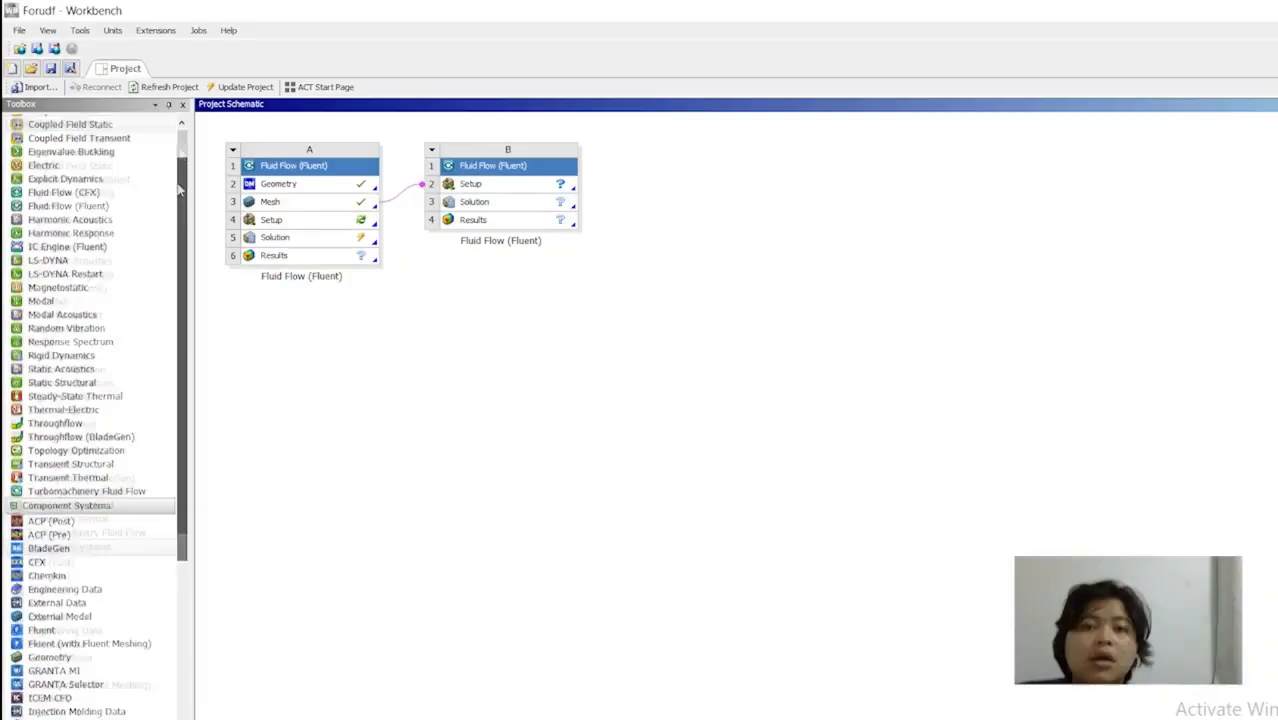
{"action": "left_click_drag", "start_coordinate": [68, 247], "coordinate": [482, 312]}
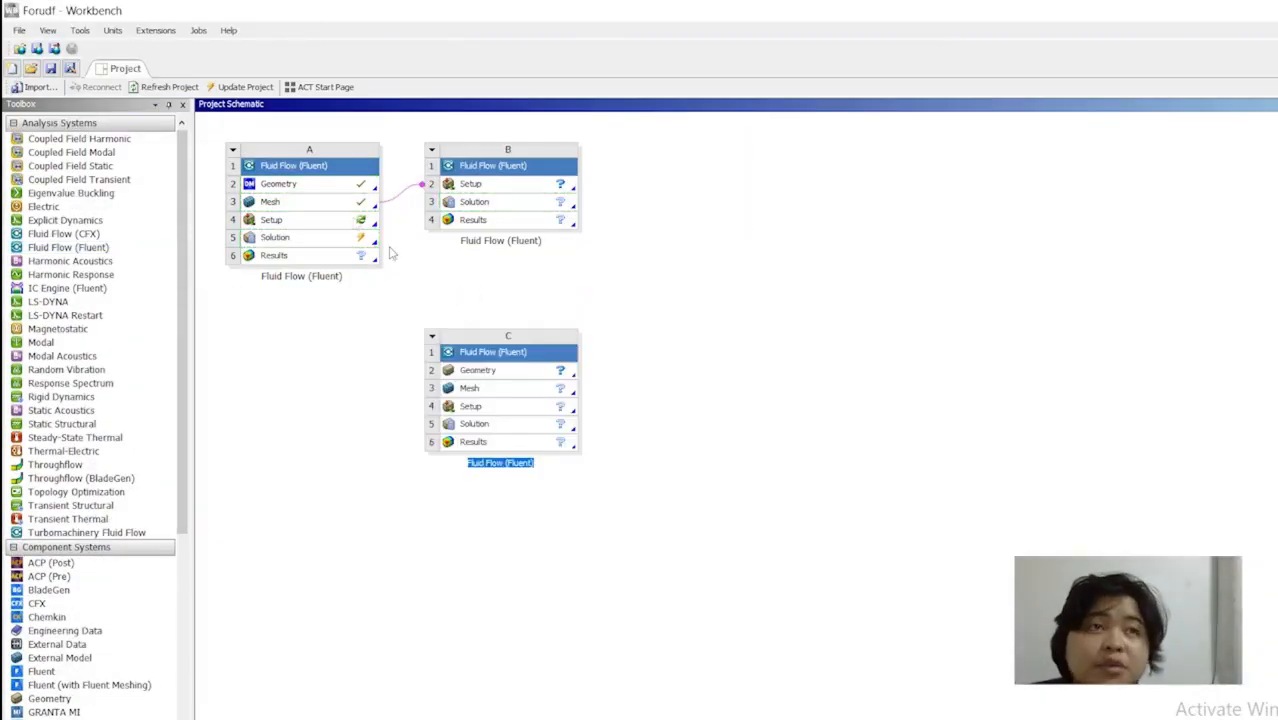
{"action": "left_click_drag", "start_coordinate": [383, 238], "coordinate": [470, 390]}
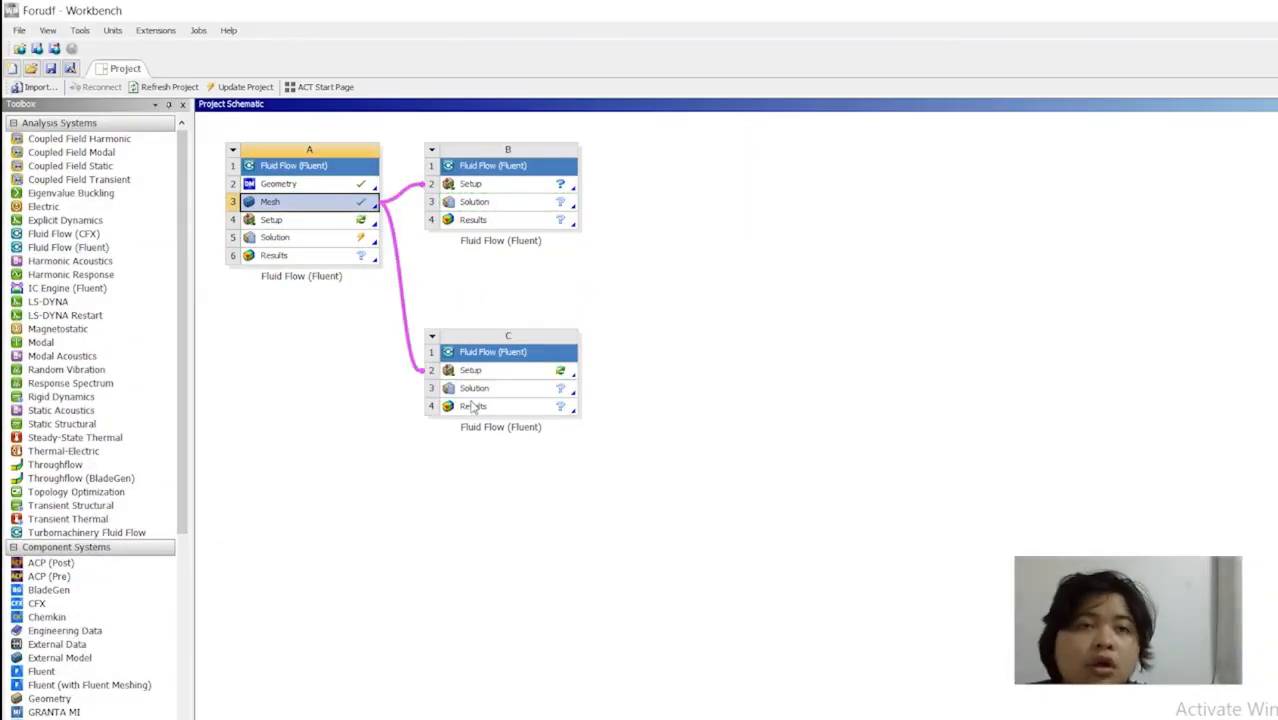
Open the new system's setup and start Fluent with 4 solver processes to load the mesh
{"action": "left_click", "coordinate": [493, 371]}
{"action": "double_click", "coordinate": [493, 371]}
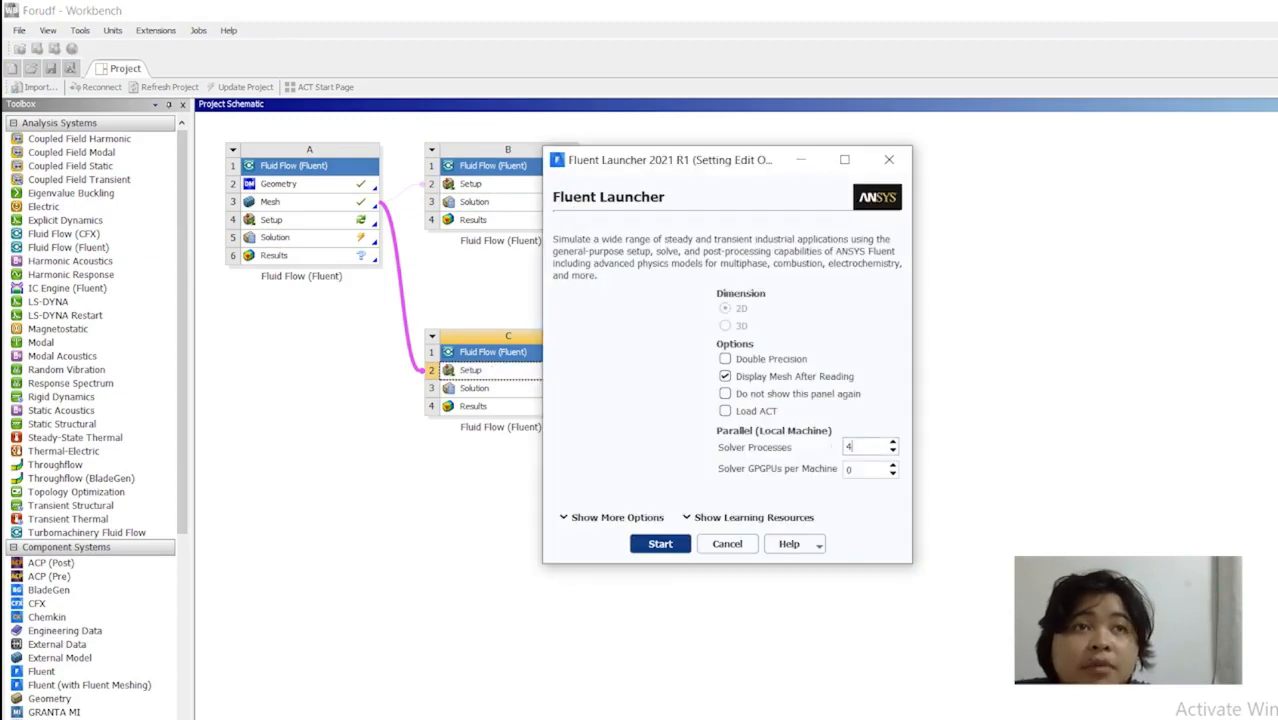
{"action": "left_click", "coordinate": [670, 546]}
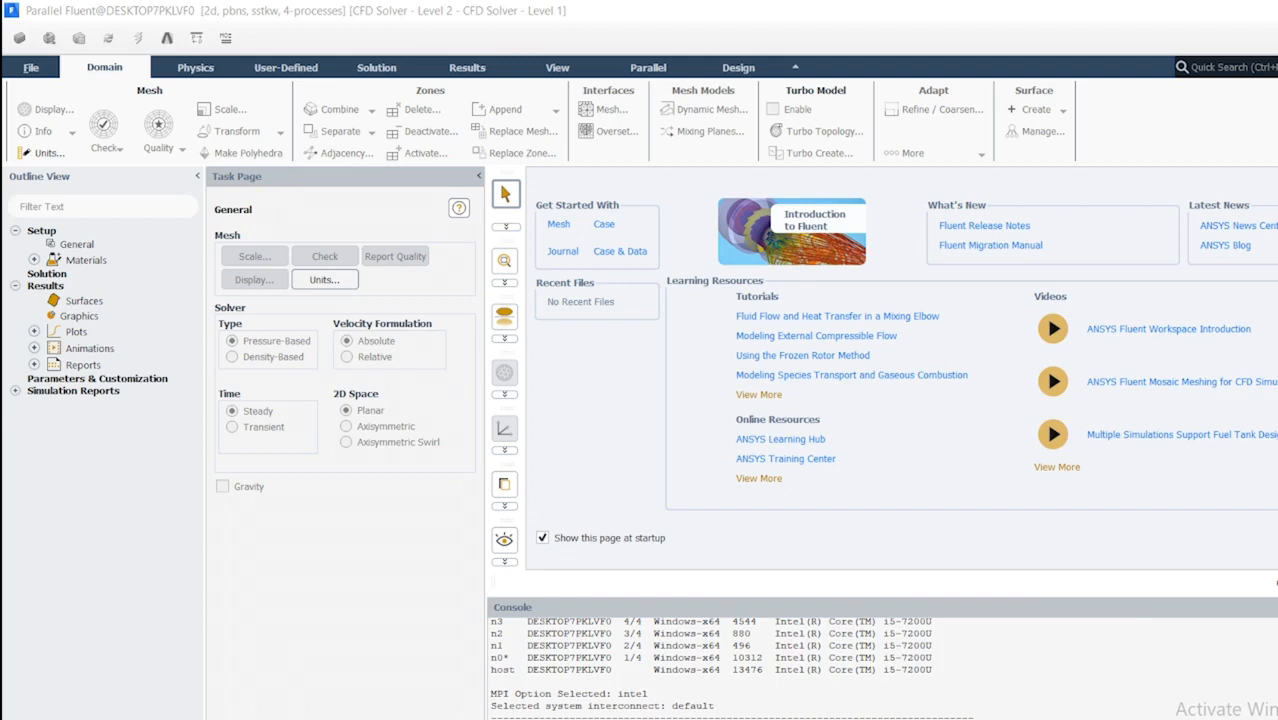
{"action": "mouse_move", "coordinate": [723, 719]}
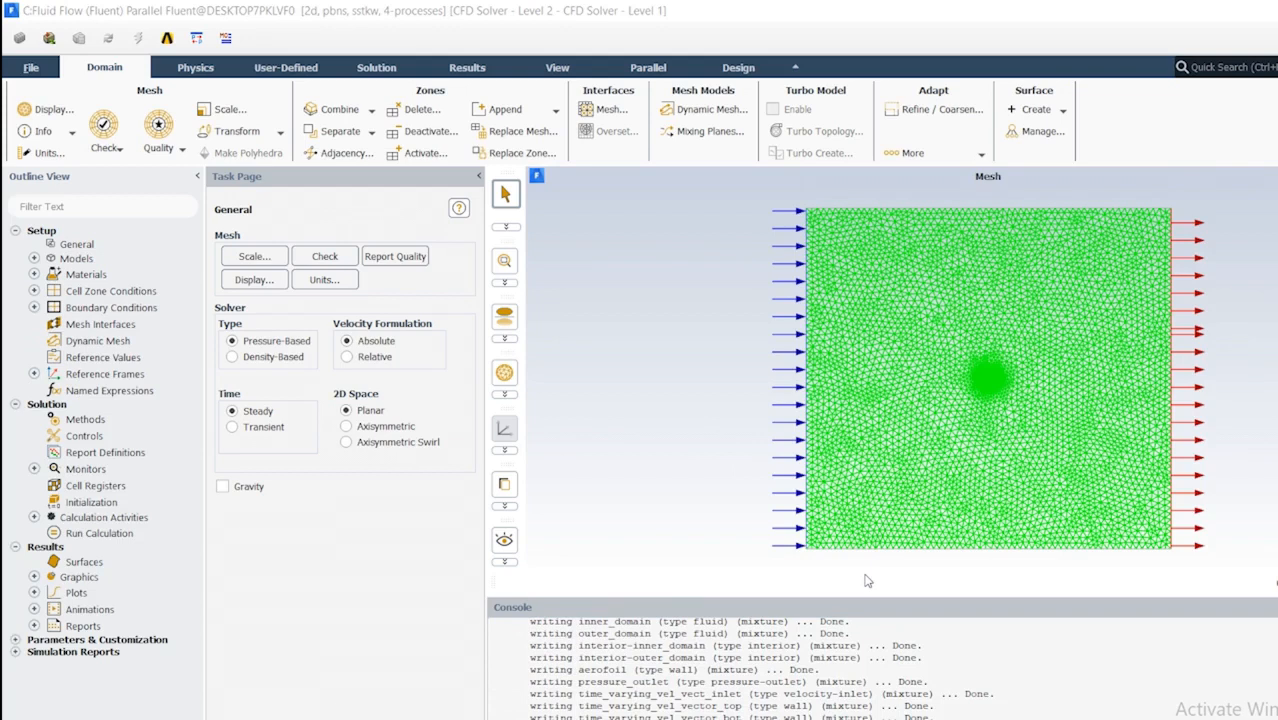
Run a mesh check on the loaded airfoil domain
{"action": "left_click", "coordinate": [24, 70]}
{"action": "left_click", "coordinate": [283, 236]}
{"action": "left_click", "coordinate": [325, 256]}
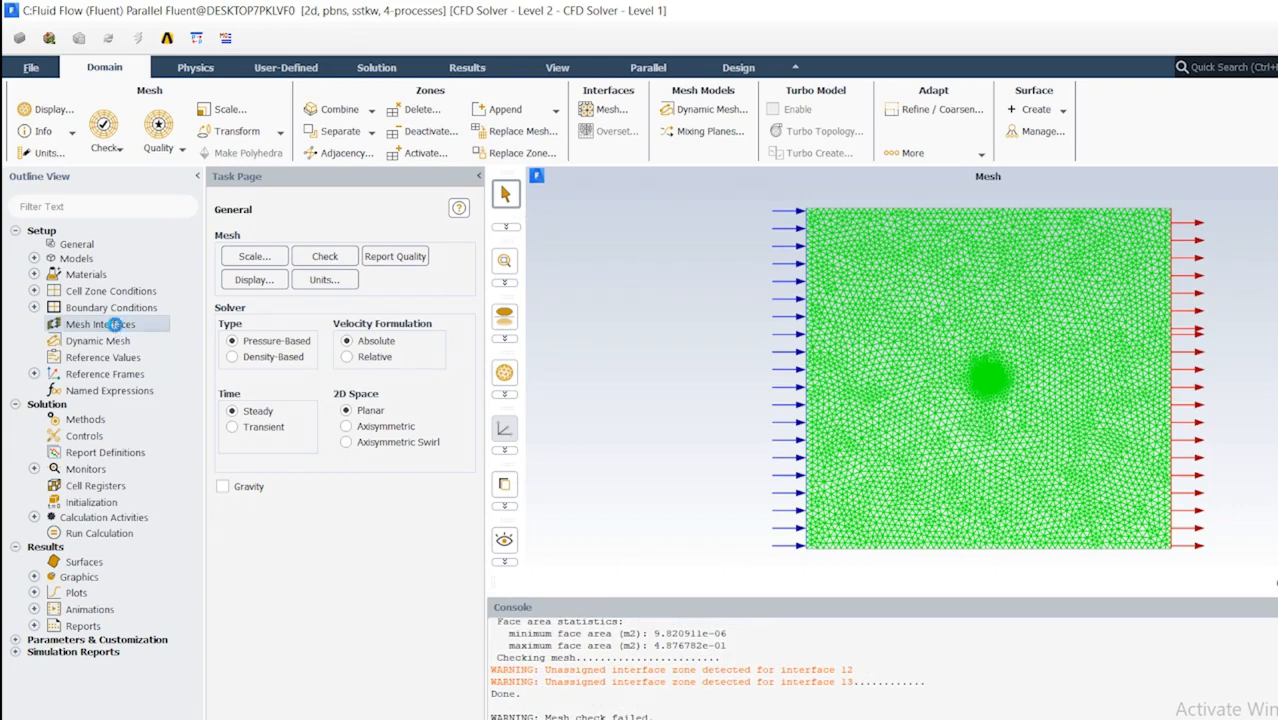
Create a mesh interface with the prefix intf from the interface_inner and interface_outer zones, and draw it
{"action": "double_click", "coordinate": [100, 324]}
{"action": "left_click", "coordinate": [560, 508]}
{"action": "left_click", "coordinate": [825, 416]}
{"action": "left_click", "coordinate": [562, 273]}
{"action": "left_click", "coordinate": [563, 286]}
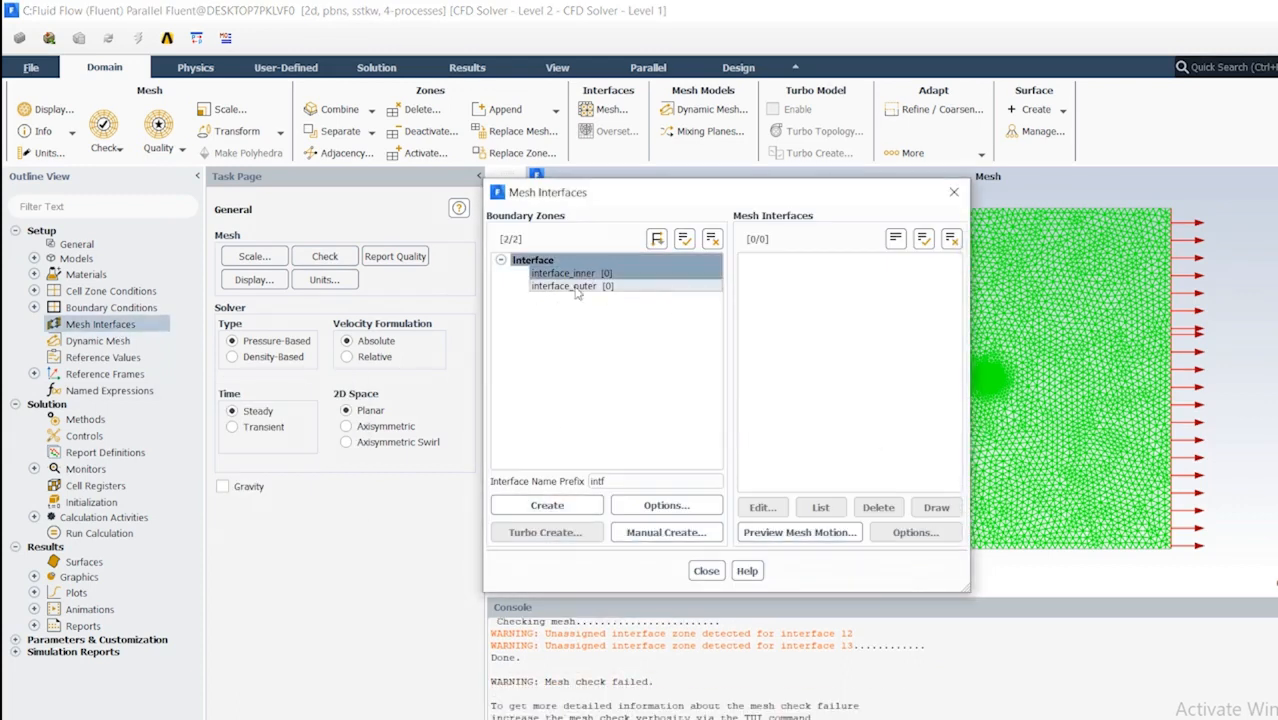
{"action": "left_click", "coordinate": [553, 503]}
{"action": "left_click", "coordinate": [753, 260]}
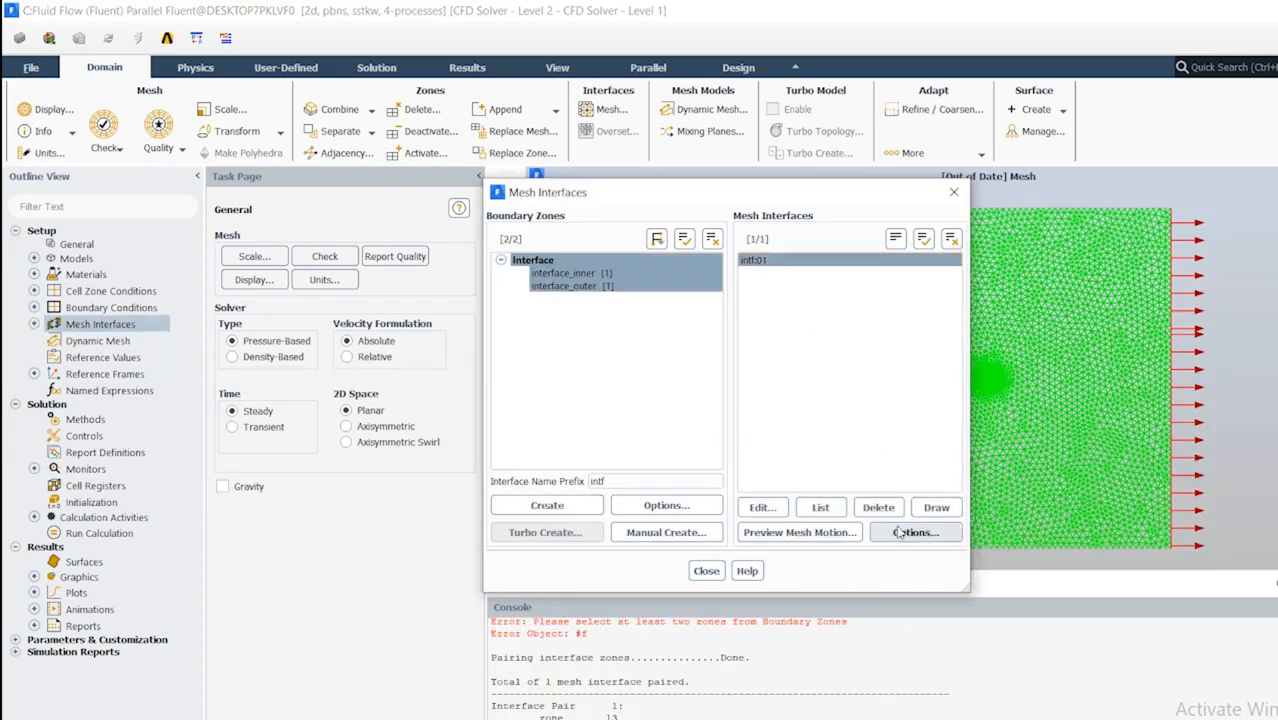
{"action": "left_click", "coordinate": [936, 507]}
{"action": "left_click", "coordinate": [706, 570]}
Switch the solver time setting to transient and repeat the mesh check
{"action": "left_click", "coordinate": [233, 427]}
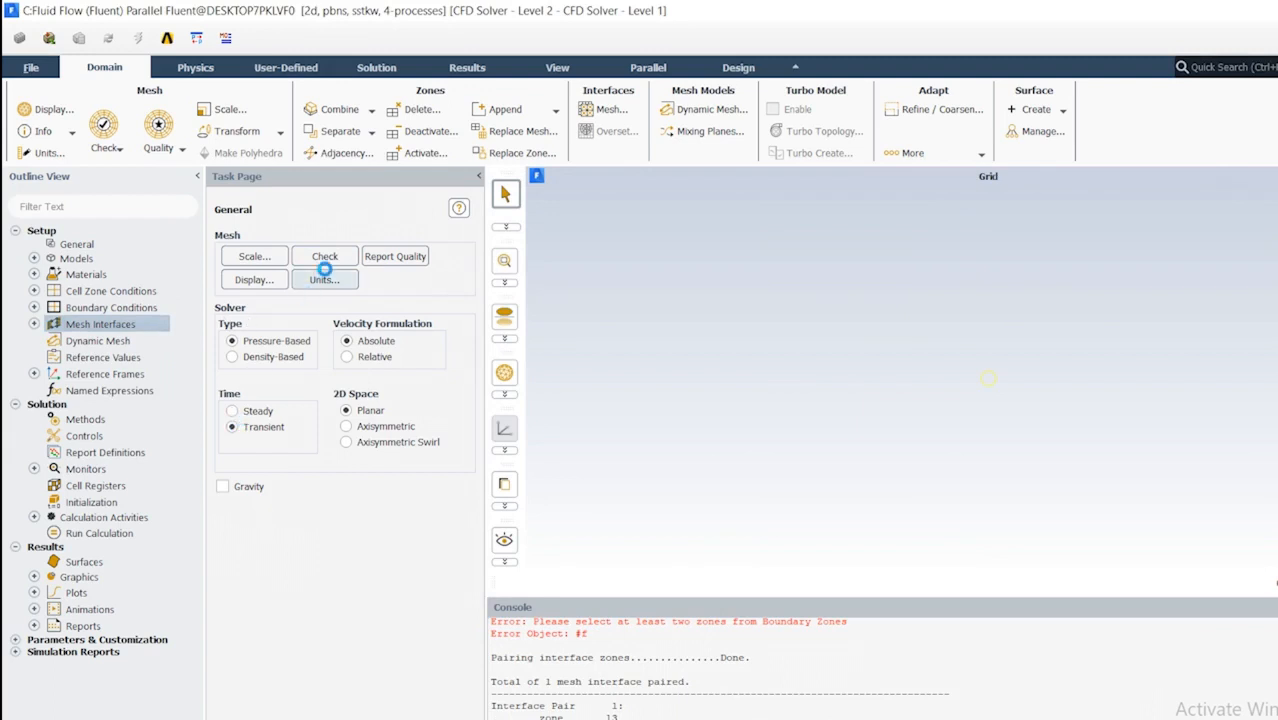
{"action": "left_click", "coordinate": [325, 272]}
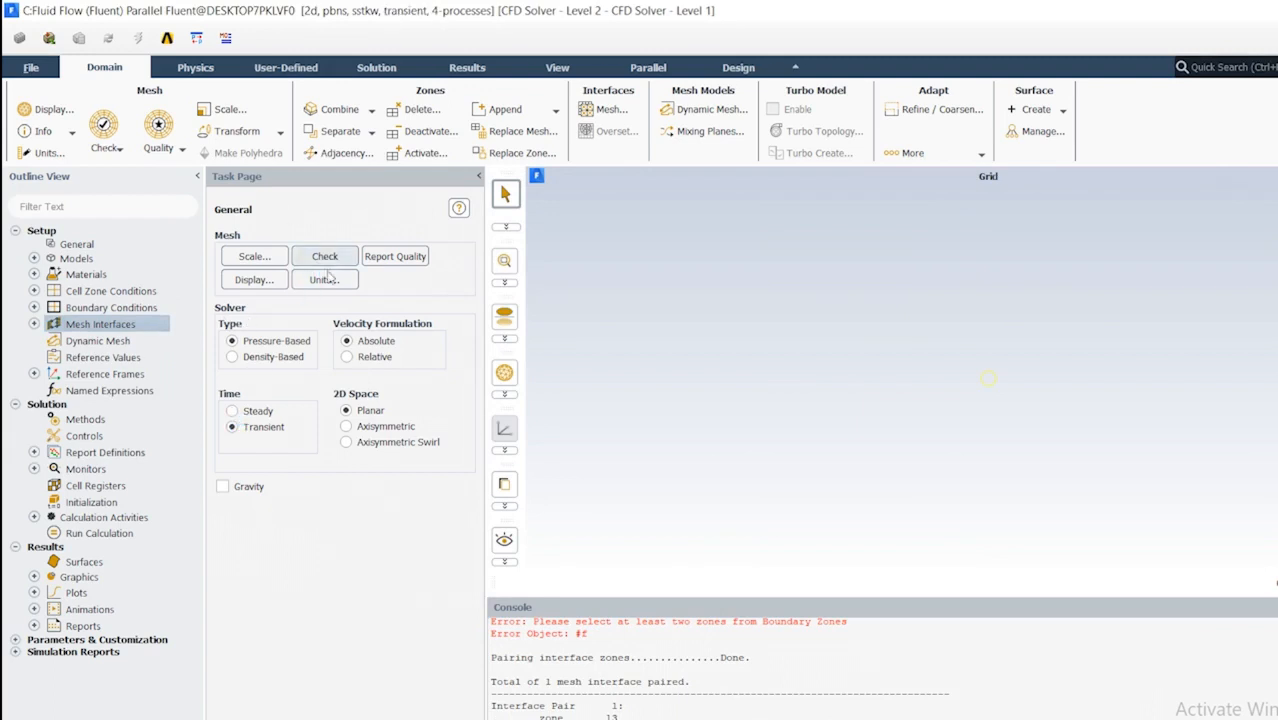
{"action": "left_click", "coordinate": [679, 398]}
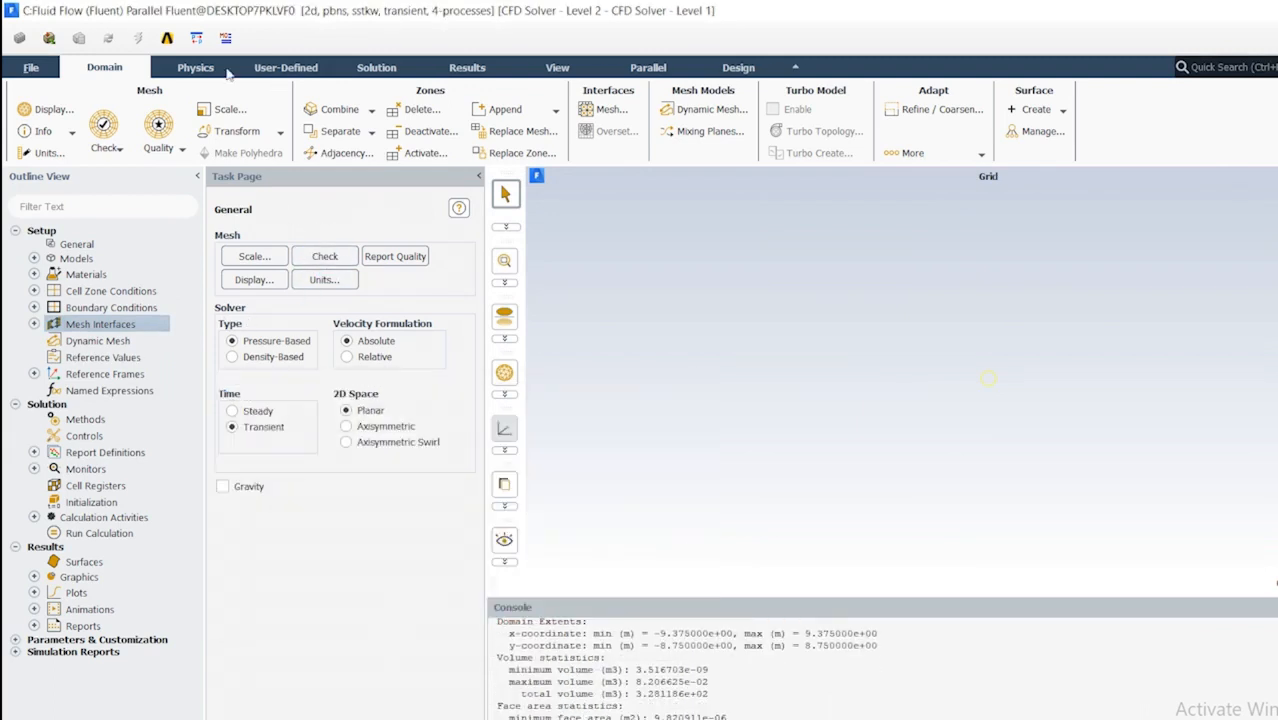
Add code.cpp as the source file for the compiled UDFs
{"action": "left_click", "coordinate": [274, 70]}
{"action": "left_click", "coordinate": [140, 122]}
{"action": "left_click", "coordinate": [147, 165]}
{"action": "left_click", "coordinate": [233, 533]}
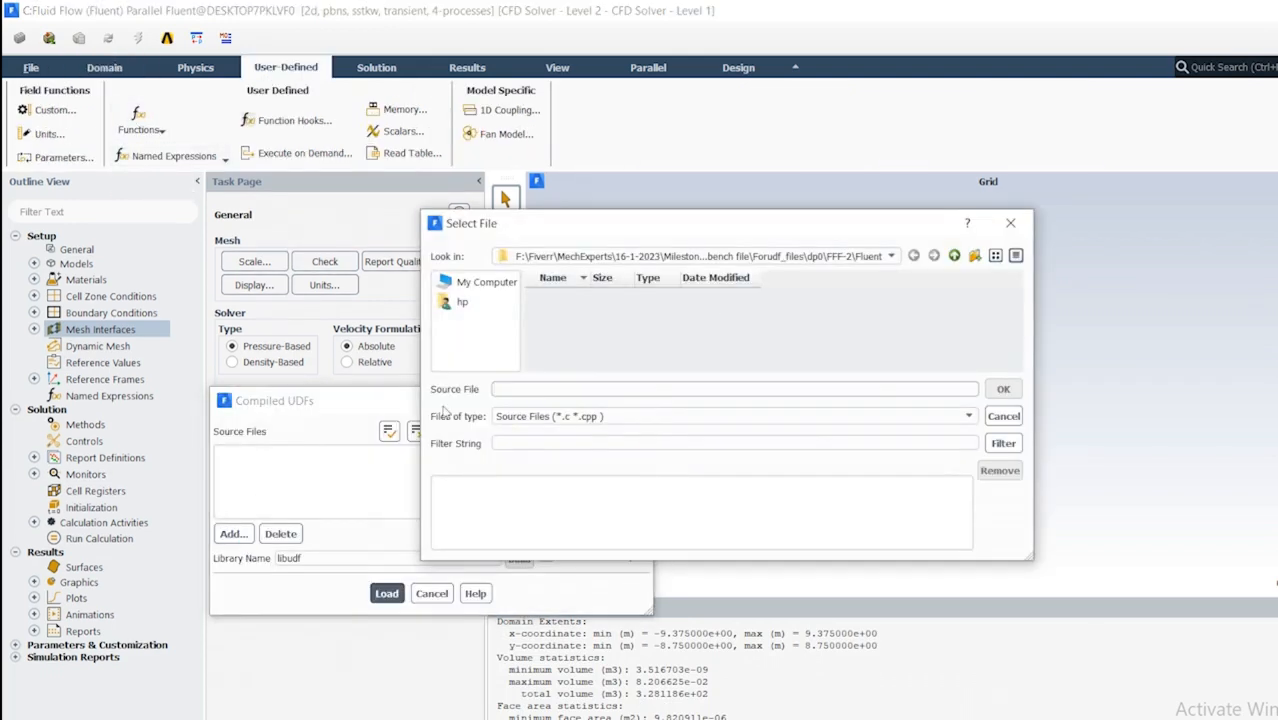
{"action": "left_click", "coordinate": [952, 257]}
{"action": "double_click", "coordinate": [624, 298]}
Build the UDF library libudf with the built-in compiler and load it
{"action": "left_click", "coordinate": [554, 557]}
{"action": "left_click", "coordinate": [518, 560]}
{"action": "left_click", "coordinate": [732, 440]}
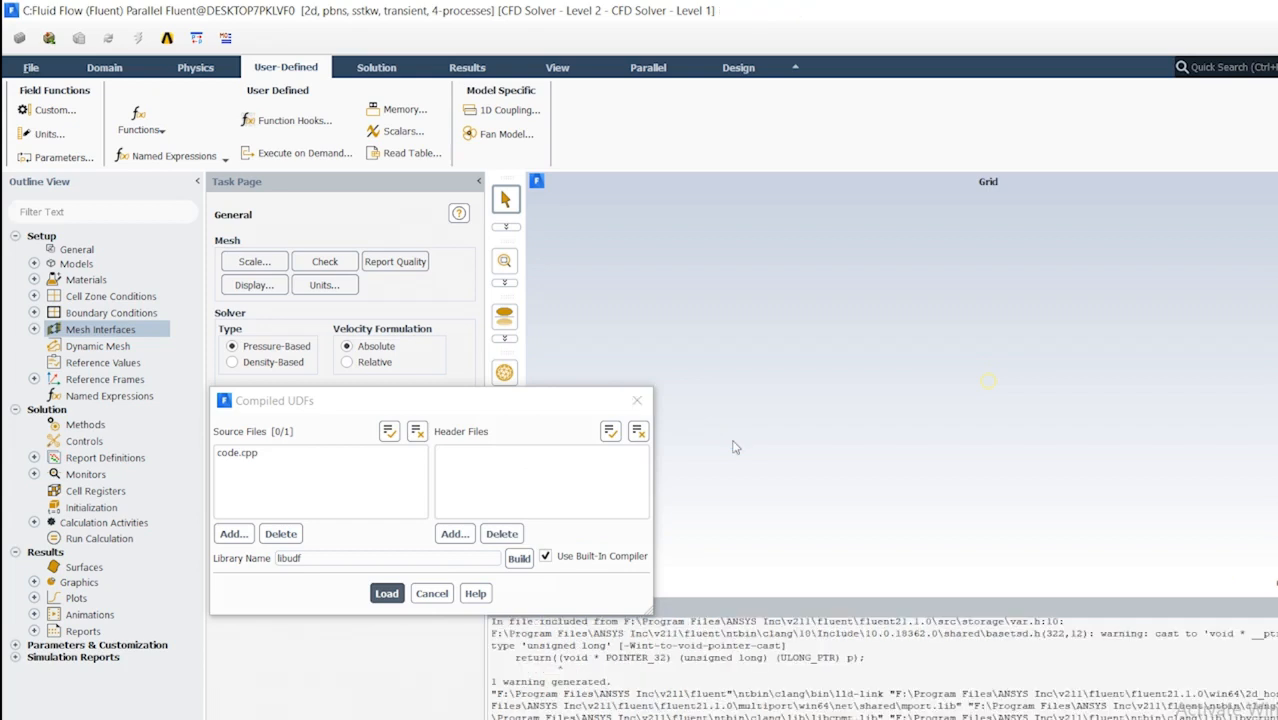
{"action": "left_click", "coordinate": [386, 593]}
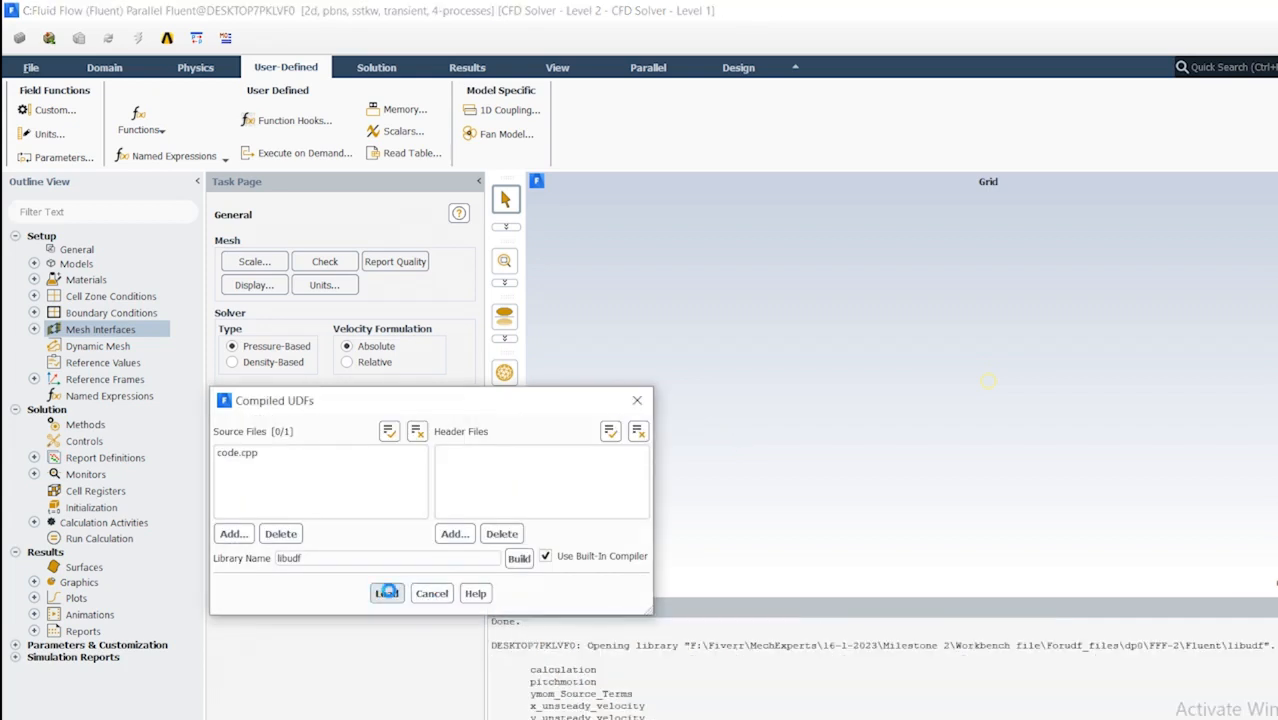
Set the viscous model to Spalart-Allmaras (1 eqn) with strain/vorticity-based production
{"action": "left_click", "coordinate": [34, 263]}
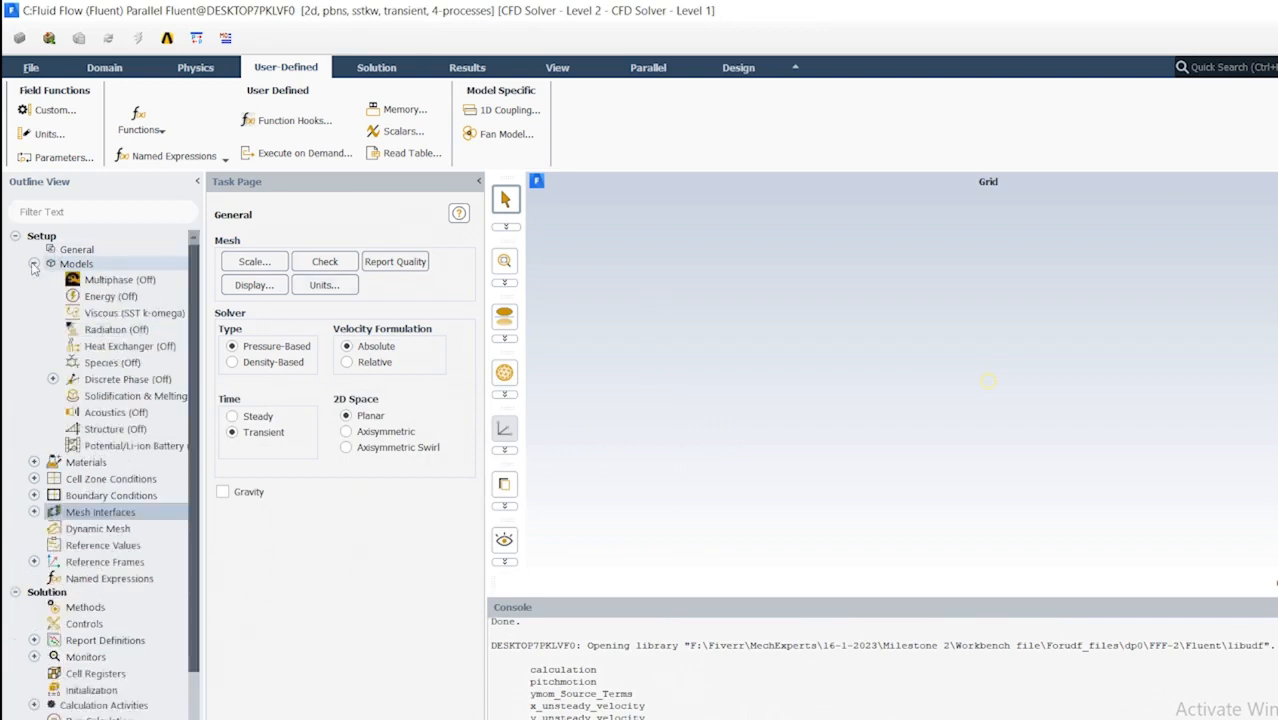
{"action": "double_click", "coordinate": [95, 316]}
{"action": "left_click", "coordinate": [525, 212]}
{"action": "left_click", "coordinate": [525, 381]}
{"action": "left_click", "coordinate": [649, 476]}
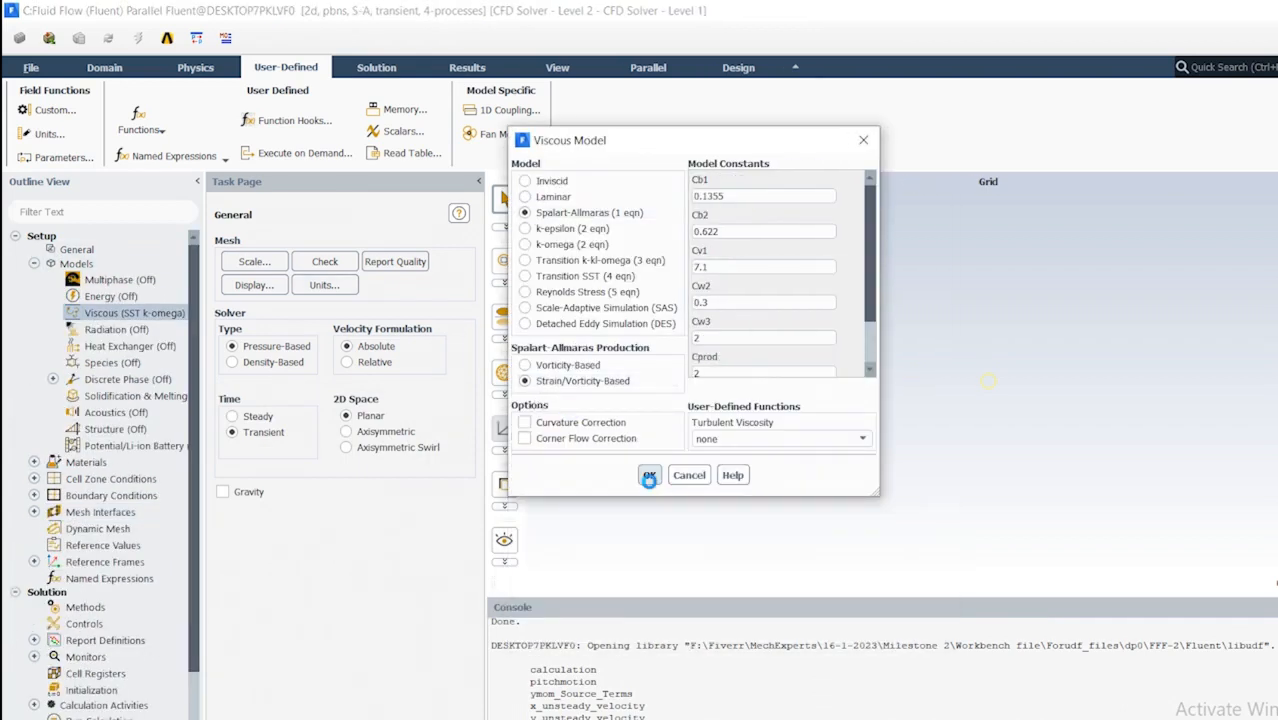
Hook calculation::libudf as the Adjust user-defined function
{"action": "left_click", "coordinate": [835, 256]}
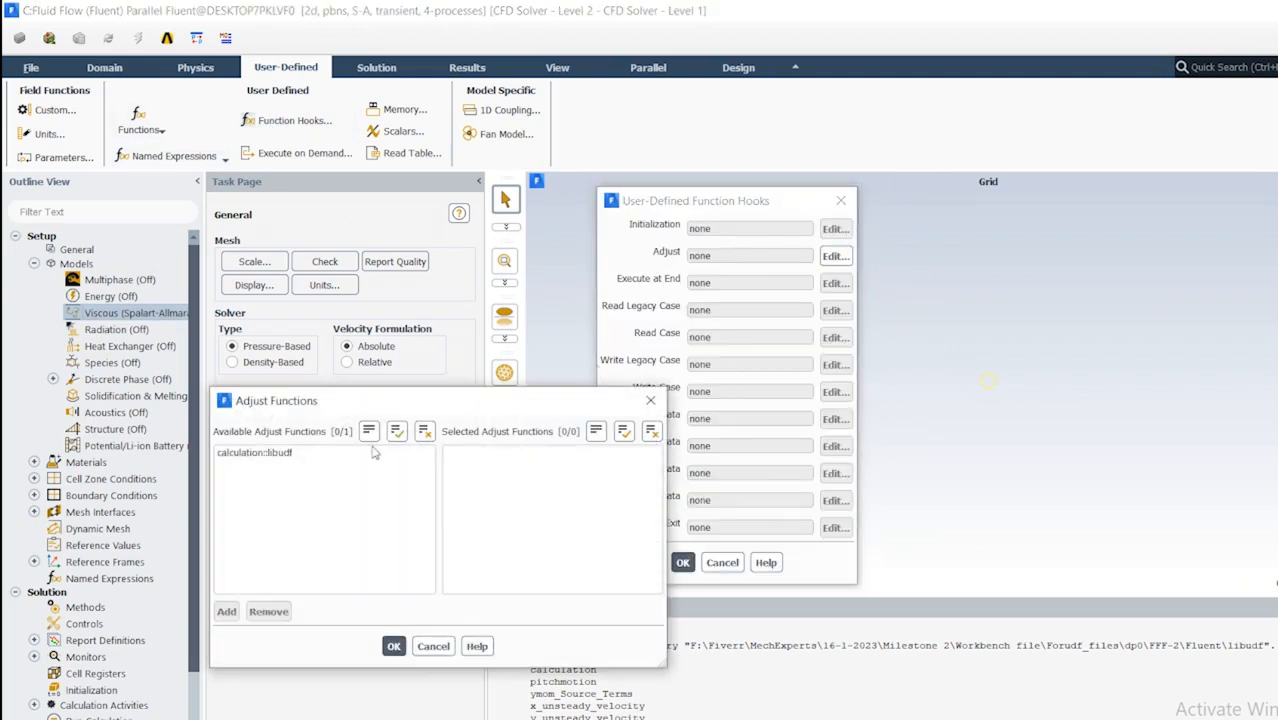
{"action": "left_click", "coordinate": [300, 453]}
{"action": "left_click", "coordinate": [226, 611]}
{"action": "left_click", "coordinate": [393, 646]}
{"action": "left_click", "coordinate": [682, 562]}
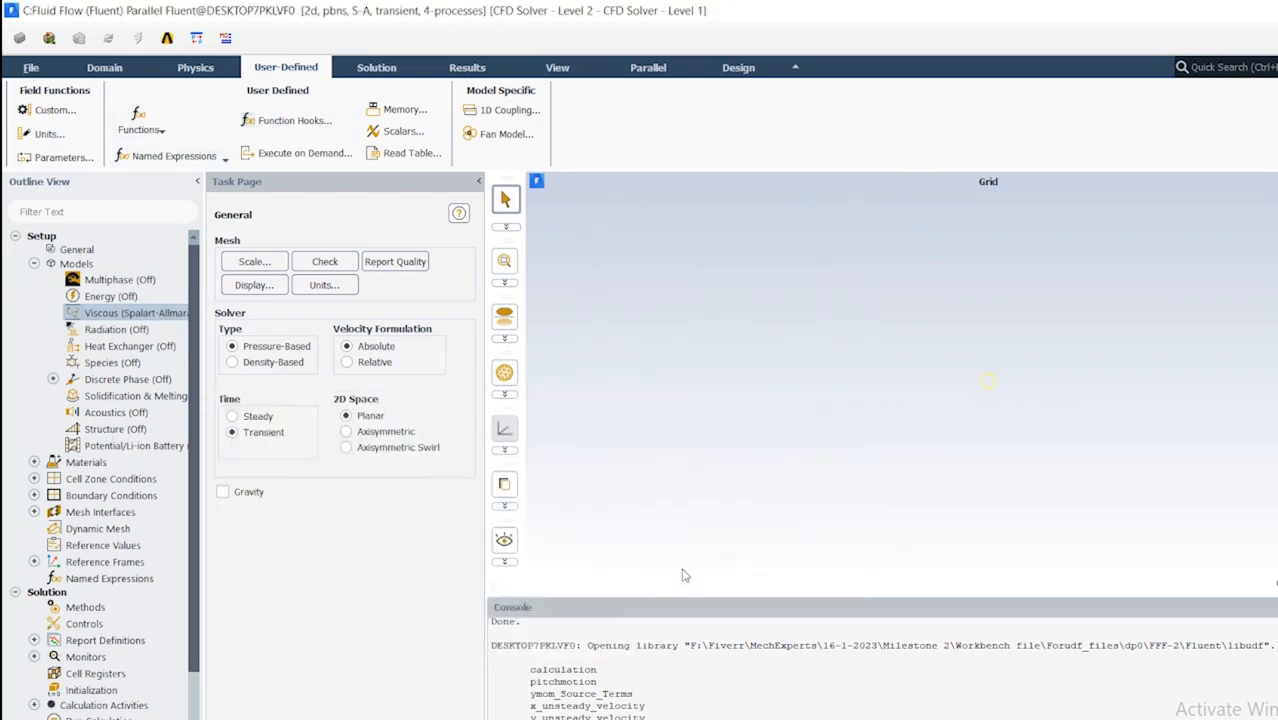
{"action": "double_click", "coordinate": [75, 462]}
{"action": "double_click", "coordinate": [95, 512]}
{"action": "double_click", "coordinate": [94, 528]}
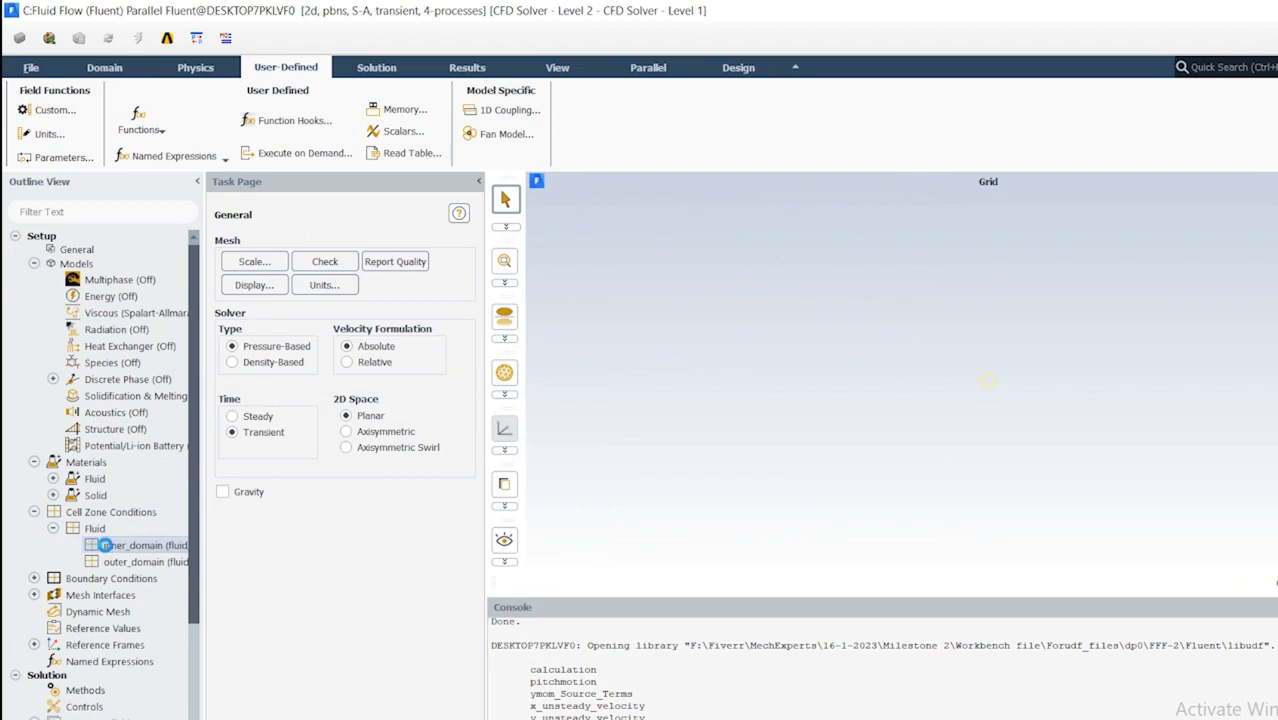
{"action": "double_click", "coordinate": [103, 545]}
{"action": "left_click", "coordinate": [525, 660]}
Copy water-liquid from the Fluent database into the case's fluid materials
{"action": "double_click", "coordinate": [86, 462]}
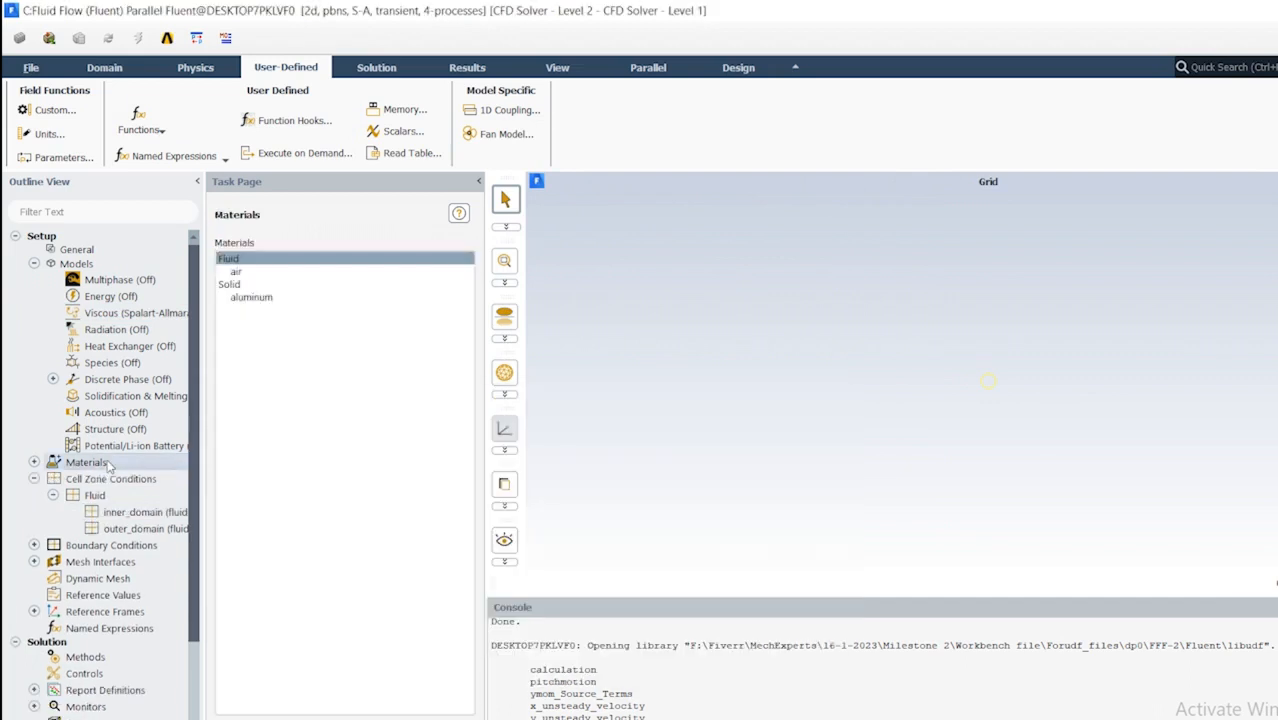
{"action": "left_click", "coordinate": [1001, 285]}
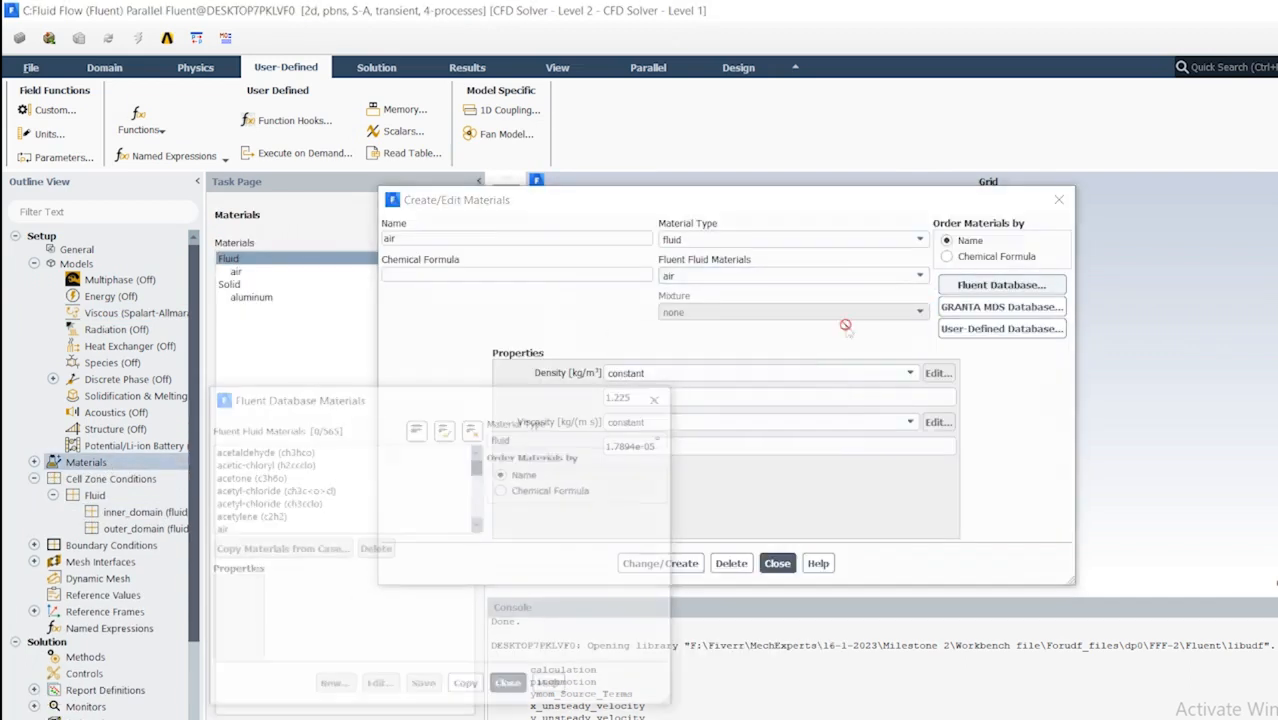
{"action": "left_click", "coordinate": [263, 491]}
{"action": "left_click", "coordinate": [794, 587]}
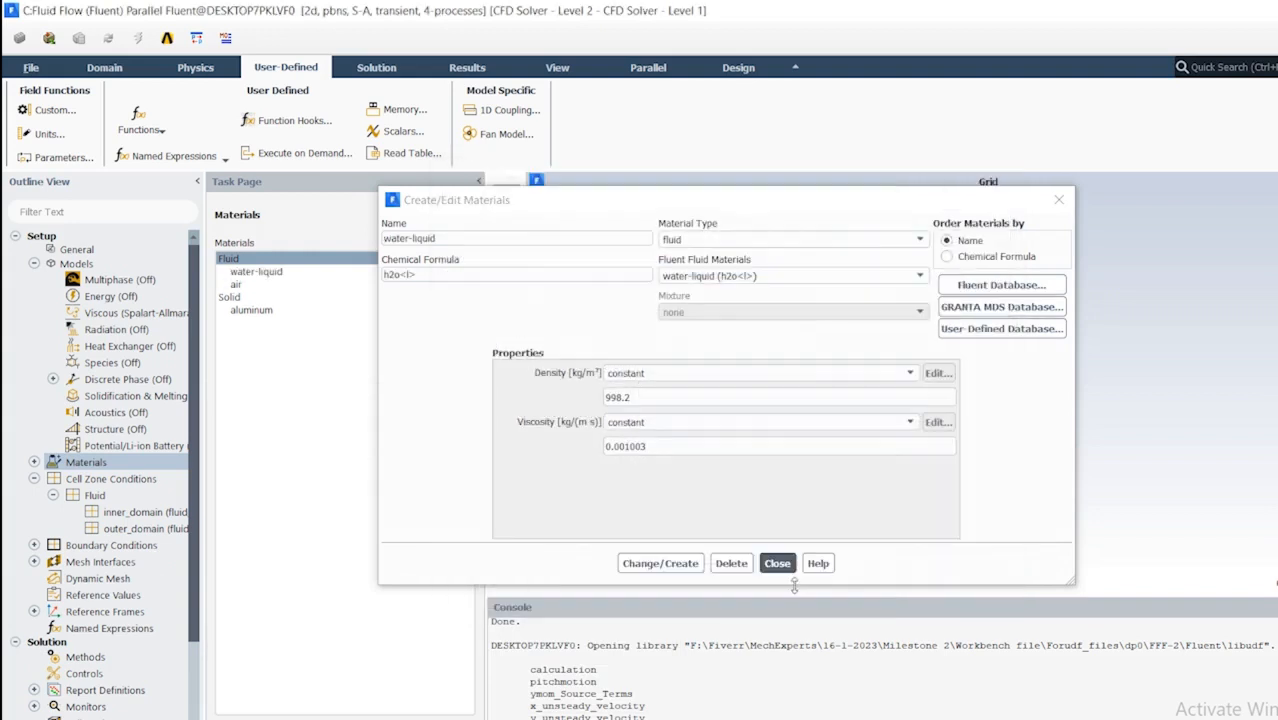
{"action": "left_click", "coordinate": [773, 563]}
Give inner_domain the water-liquid material and enable mesh motion with the zone motion function pitchmotion::libudf
{"action": "left_click", "coordinate": [110, 479]}
{"action": "double_click", "coordinate": [255, 269]}
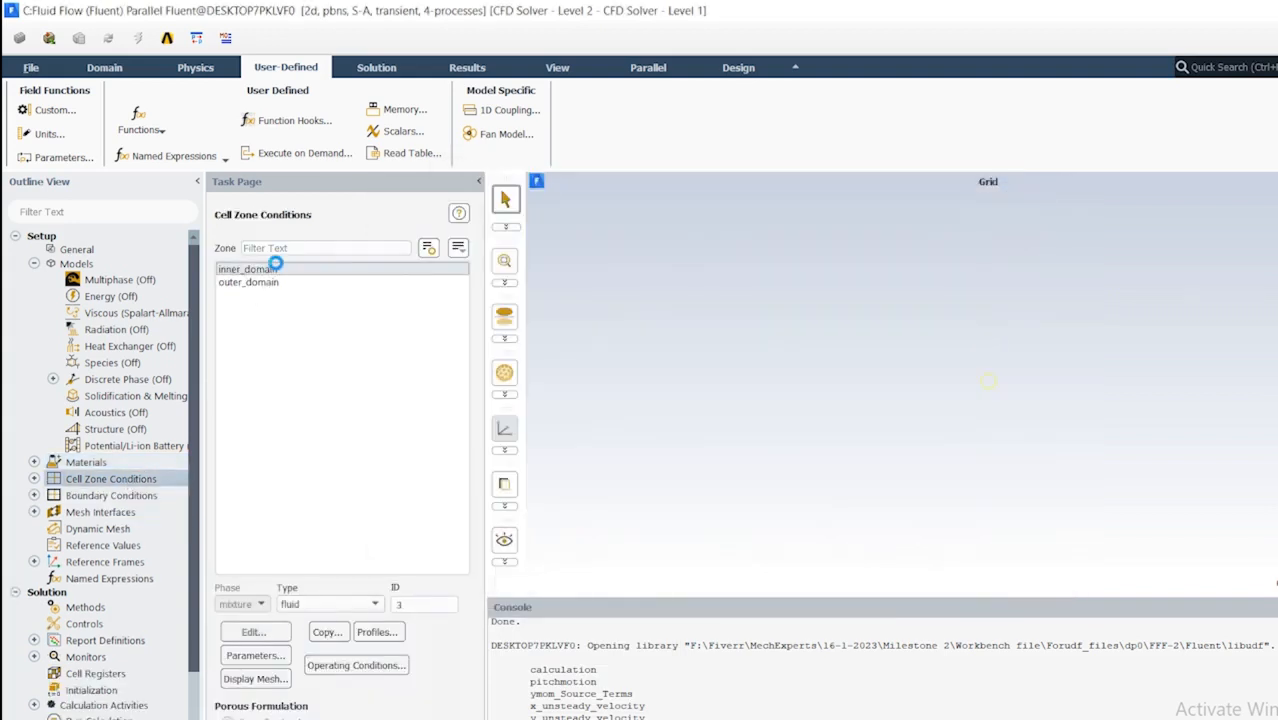
{"action": "left_click", "coordinate": [280, 504]}
{"action": "left_click", "coordinate": [760, 377]}
{"action": "left_click", "coordinate": [760, 402]}
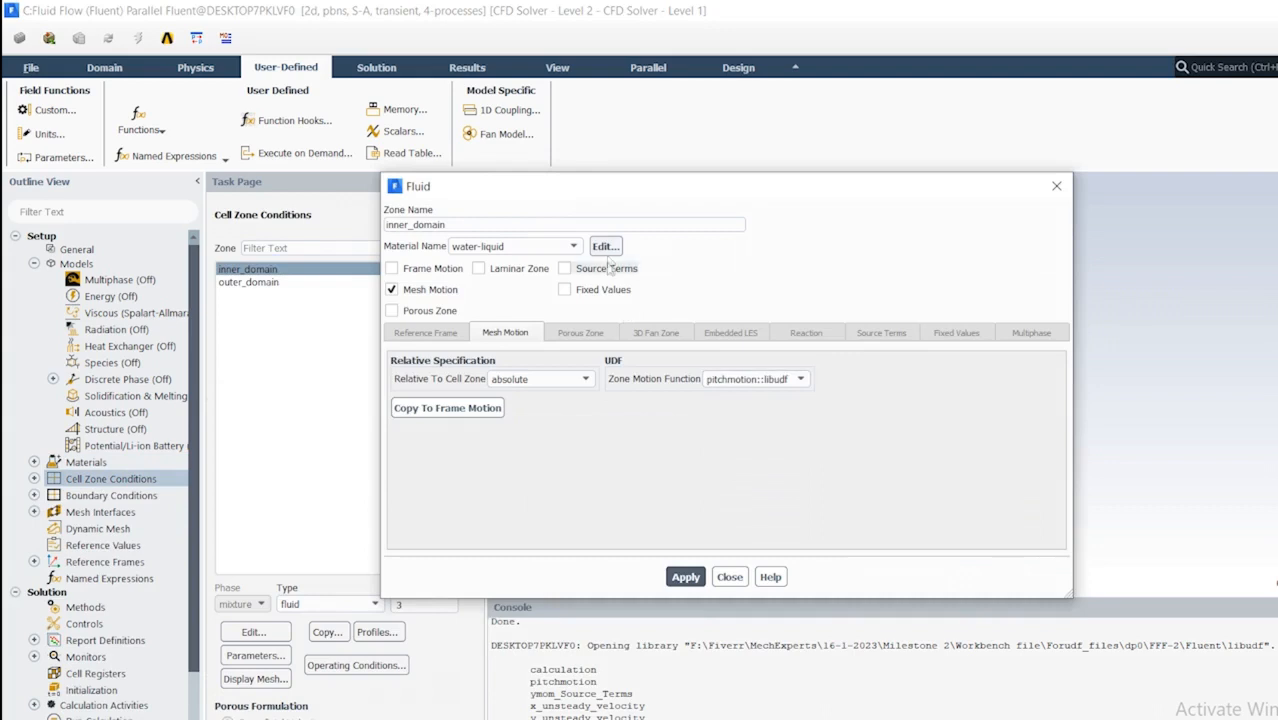
Enable source terms on inner_domain and add one Y momentum source using udf ymom_Source_Terms::libudf
{"action": "left_click", "coordinate": [595, 268]}
{"action": "left_click", "coordinate": [854, 419]}
{"action": "left_click", "coordinate": [400, 421]}
{"action": "left_click", "coordinate": [540, 451]}
{"action": "left_click", "coordinate": [438, 473]}
{"action": "left_click", "coordinate": [337, 571]}
Assign water-liquid as the material of outer_domain
{"action": "left_click", "coordinate": [248, 283]}
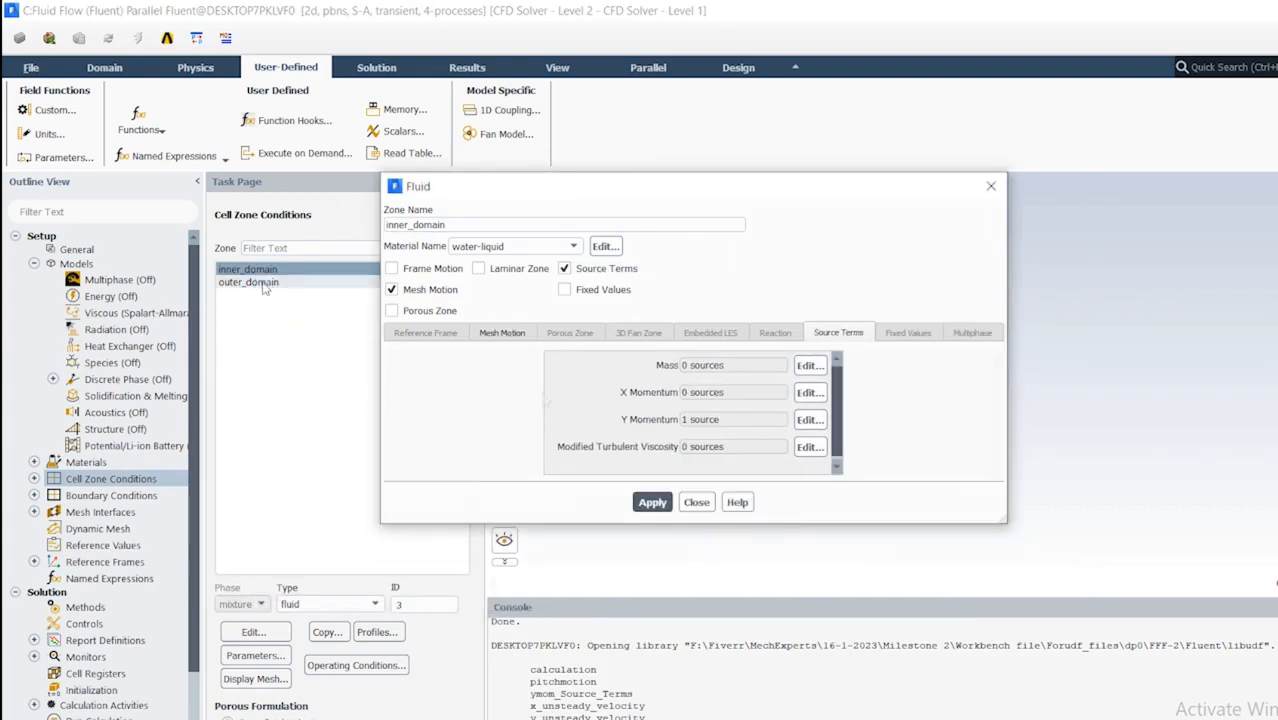
{"action": "left_click", "coordinate": [388, 462]}
{"action": "left_click", "coordinate": [330, 477]}
Enable source terms on outer_domain and add one Y momentum source using udf ymom_Source_Terms::libudf
{"action": "left_click", "coordinate": [393, 482]}
{"action": "left_click", "coordinate": [657, 547]}
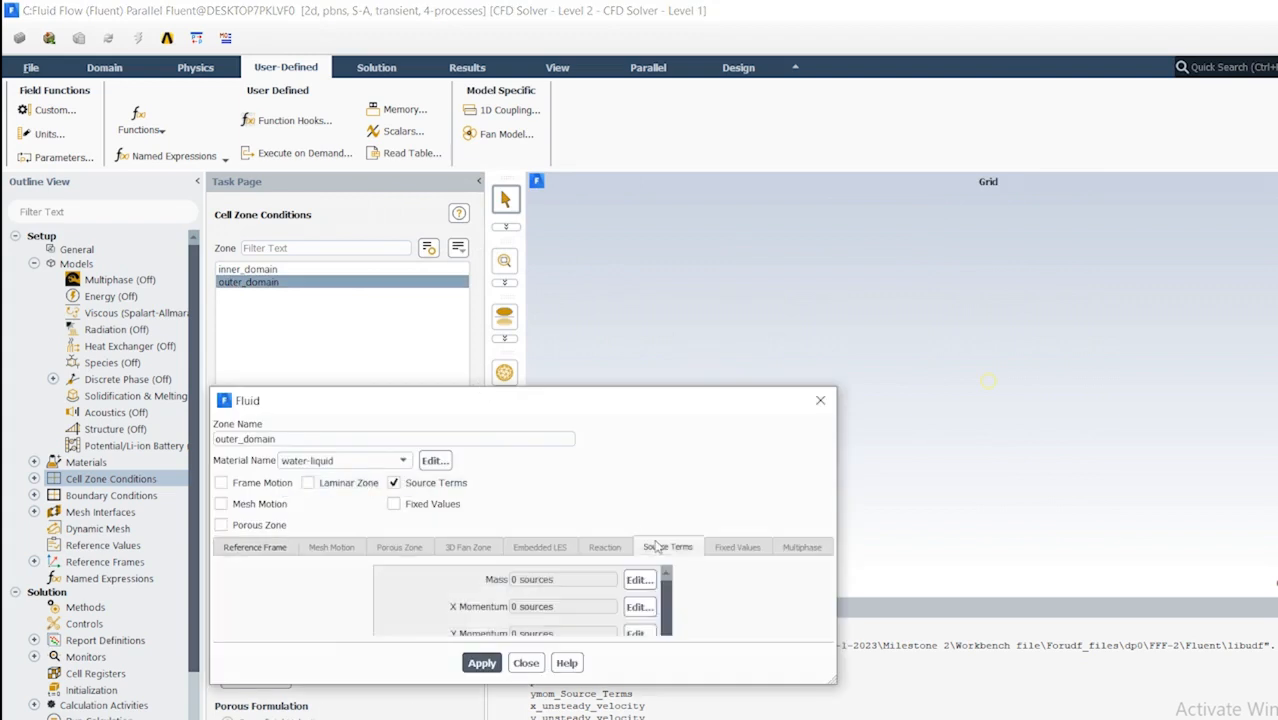
{"action": "left_click", "coordinate": [639, 633]}
{"action": "left_click", "coordinate": [403, 423]}
{"action": "left_click", "coordinate": [534, 453]}
{"action": "left_click", "coordinate": [426, 607]}
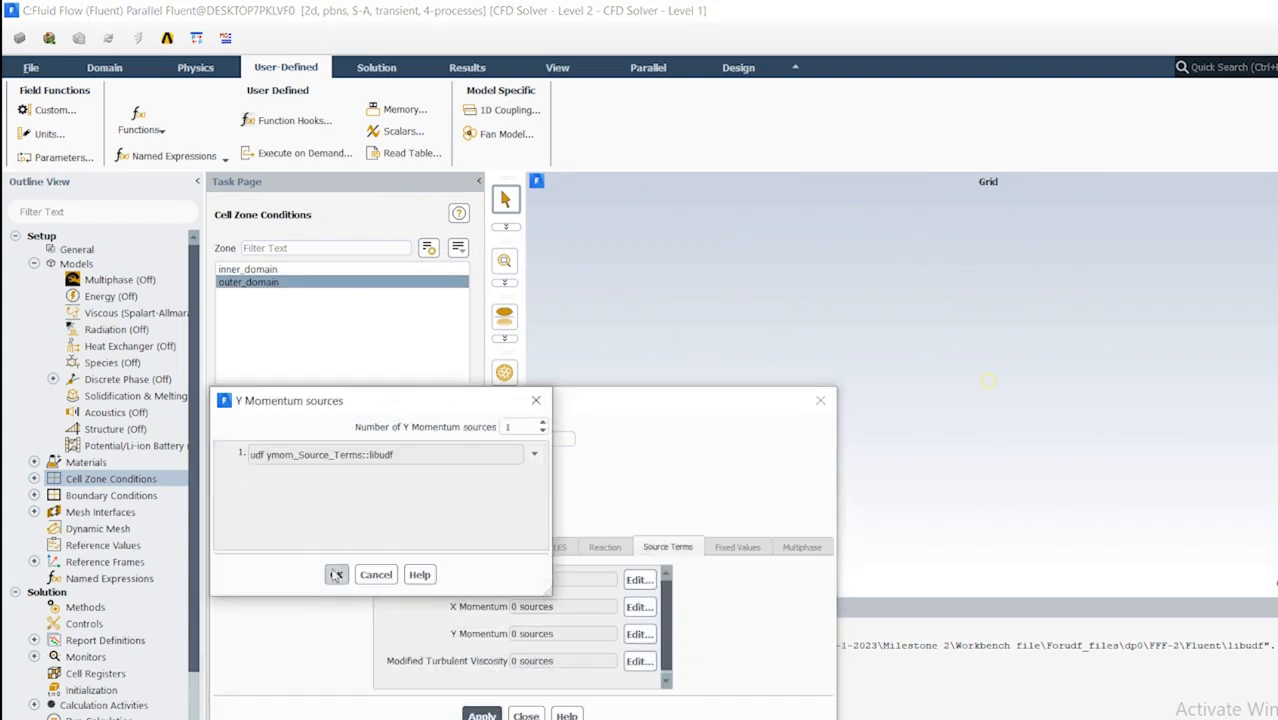
{"action": "left_click", "coordinate": [337, 571]}
{"action": "left_click", "coordinate": [526, 716]}
Review inner_domain's cell zone settings and the case's fluid materials
{"action": "double_click", "coordinate": [282, 270]}
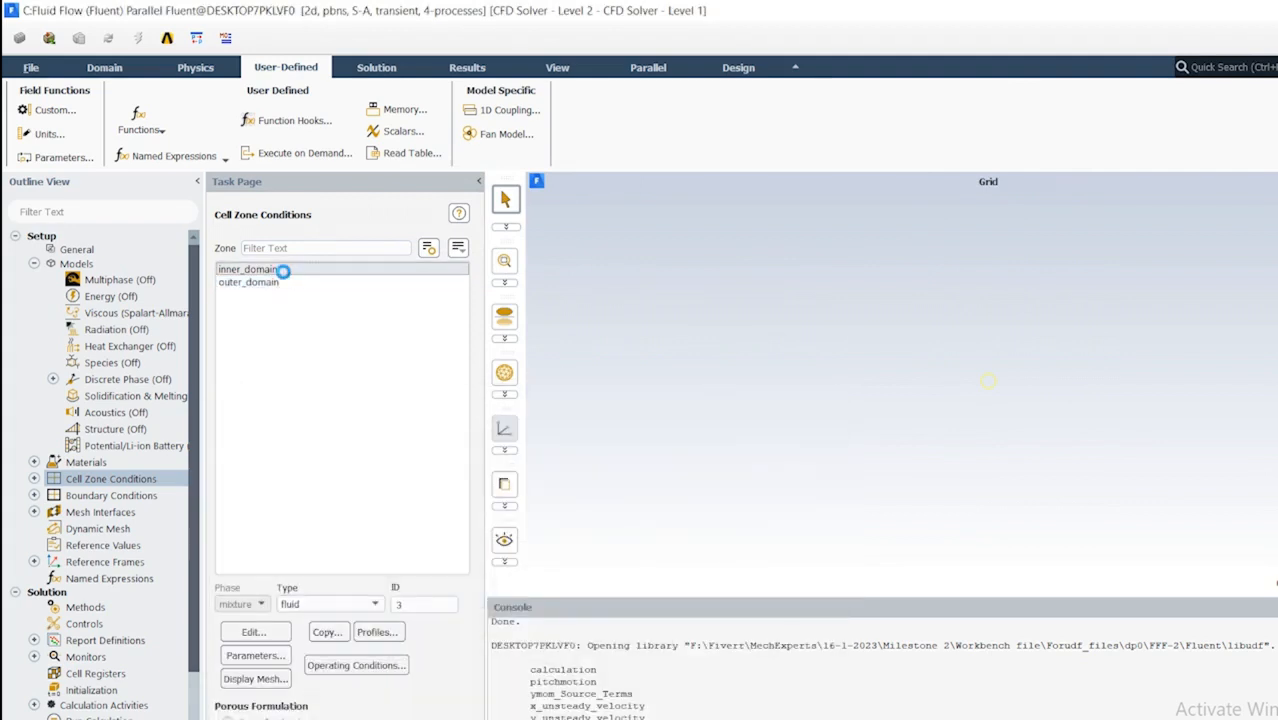
{"action": "left_click", "coordinate": [526, 716]}
{"action": "left_click", "coordinate": [34, 462]}
{"action": "left_click", "coordinate": [53, 479]}
{"action": "right_click", "coordinate": [105, 495]}
{"action": "left_click", "coordinate": [125, 537]}
{"action": "left_click", "coordinate": [707, 417]}
Change the time_varying_vel_vector_bot boundary to the velocity-inlet type
{"action": "left_click", "coordinate": [34, 263]}
{"action": "left_click", "coordinate": [34, 313]}
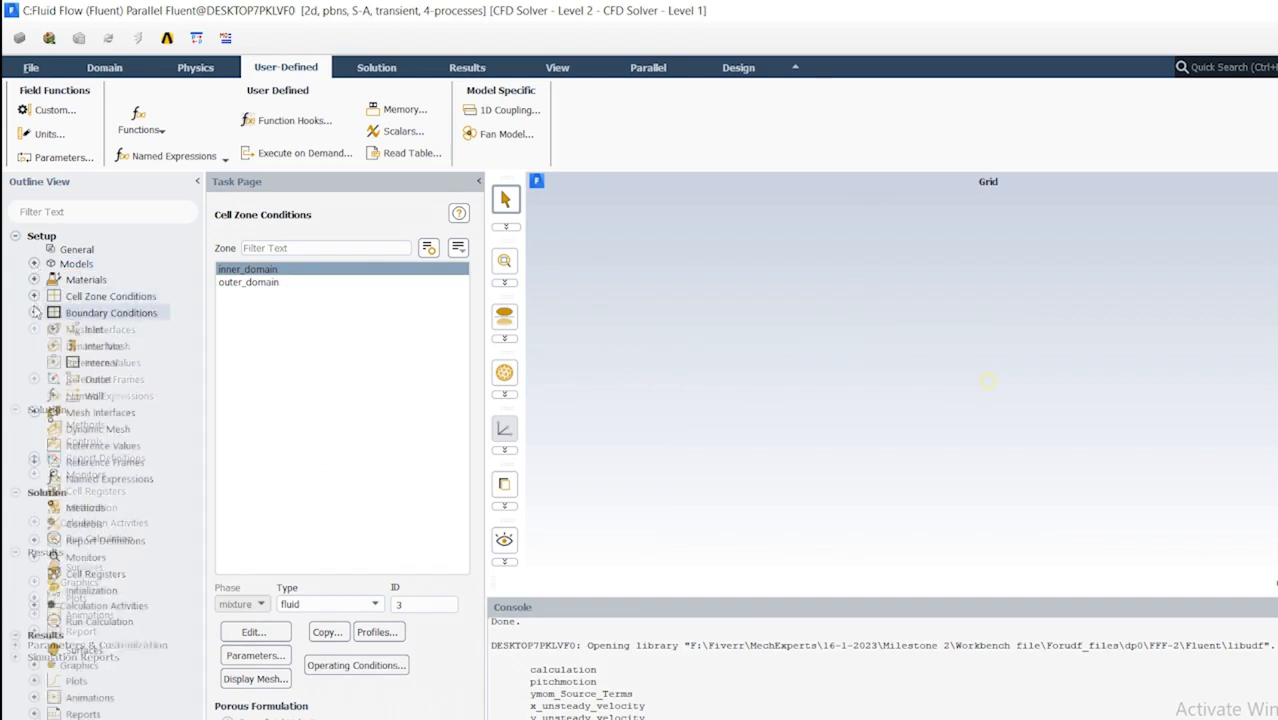
{"action": "double_click", "coordinate": [111, 313]}
{"action": "left_click", "coordinate": [278, 397]}
{"action": "left_click", "coordinate": [342, 621]}
{"action": "left_click", "coordinate": [317, 713]}
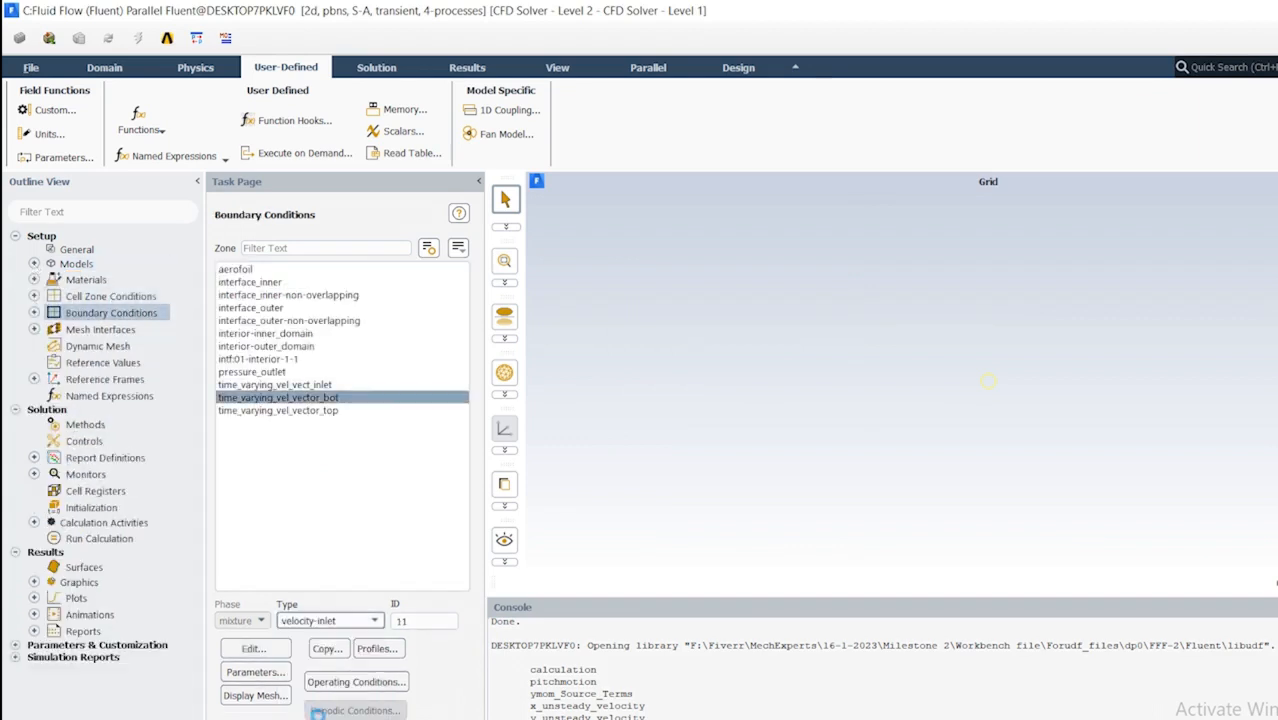
Specify the time_varying_vel_vector_bot velocity by components, using x_unsteady_velocity::libudf for X and y_unsteady_velocity::libudf for Y
{"action": "left_click", "coordinate": [822, 258]}
{"action": "left_click", "coordinate": [822, 258]}
{"action": "left_click", "coordinate": [720, 272]}
{"action": "left_click", "coordinate": [953, 330]}
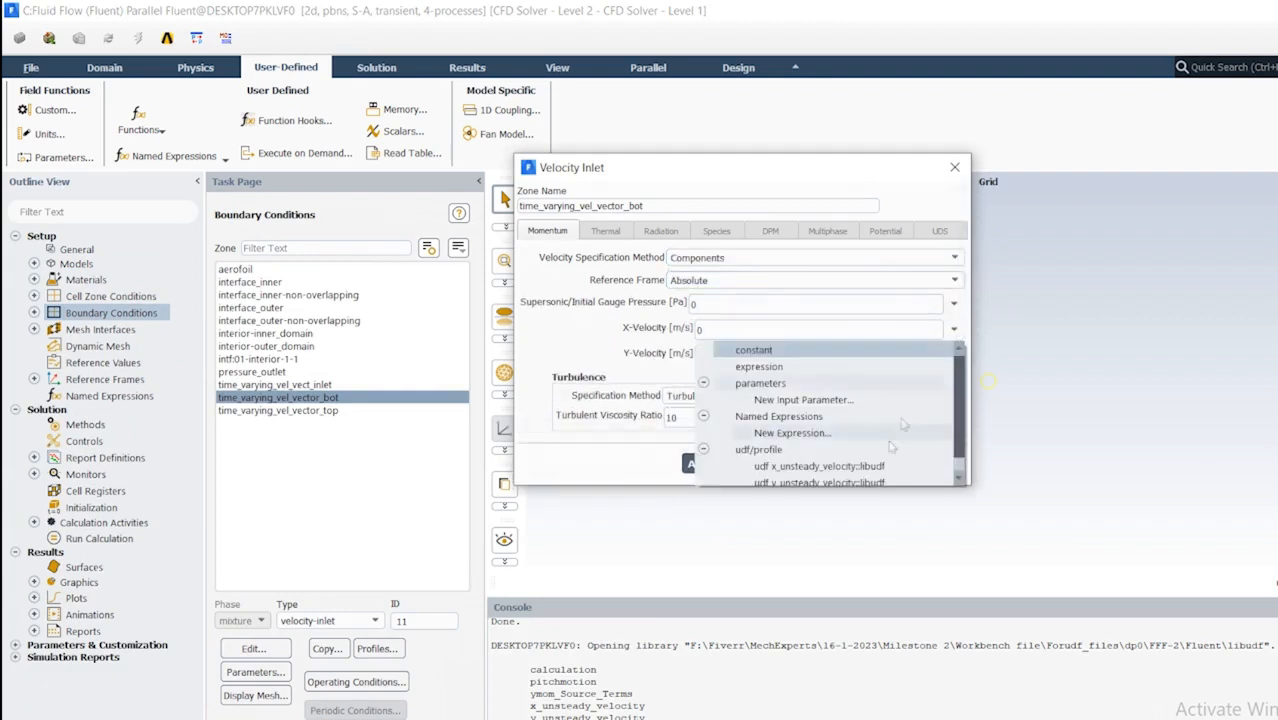
{"action": "left_click", "coordinate": [790, 465]}
{"action": "left_click", "coordinate": [953, 356]}
{"action": "left_click", "coordinate": [790, 491]}
{"action": "left_click", "coordinate": [701, 463]}
{"action": "left_click", "coordinate": [745, 463]}
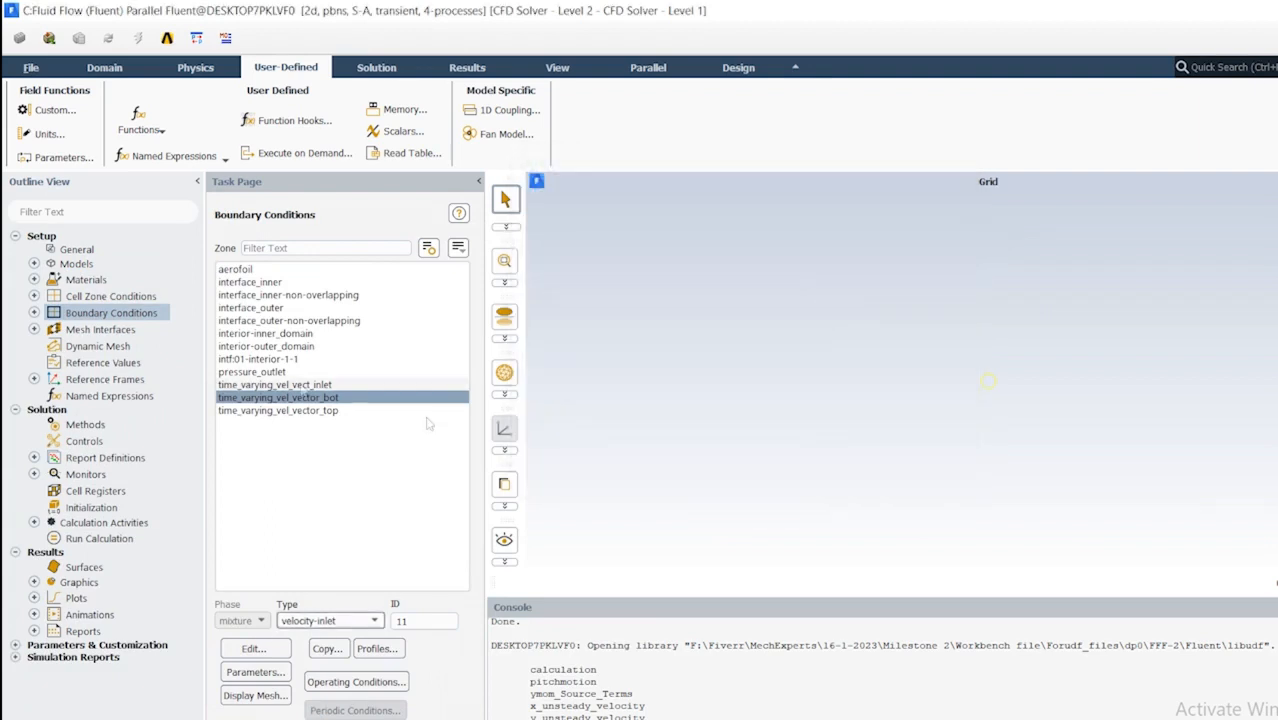
Specify the time_varying_vel_vect_inlet velocity by components, using x_unsteady_velocity::libudf for X and y_unsteady_velocity::libudf for Y
{"action": "left_click", "coordinate": [276, 384]}
{"action": "left_click", "coordinate": [268, 652]}
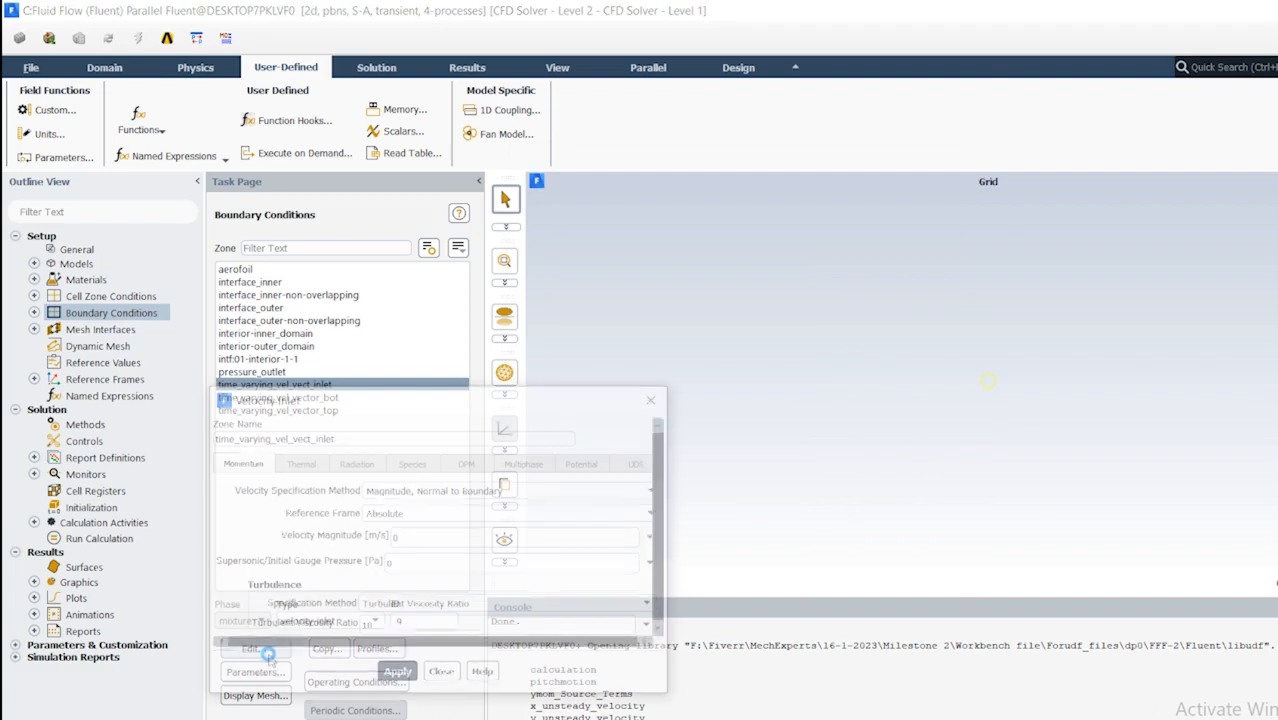
{"action": "left_click", "coordinate": [650, 490]}
{"action": "left_click", "coordinate": [480, 516]}
{"action": "left_click", "coordinate": [650, 562]}
{"action": "left_click", "coordinate": [480, 707]}
{"action": "left_click", "coordinate": [650, 588]}
{"action": "left_click", "coordinate": [480, 714]}
{"action": "left_click", "coordinate": [397, 697]}
{"action": "left_click", "coordinate": [441, 697]}
Change the time_varying_vel_vector_top boundary from a wall to the velocity-inlet type
{"action": "left_click", "coordinate": [300, 410]}
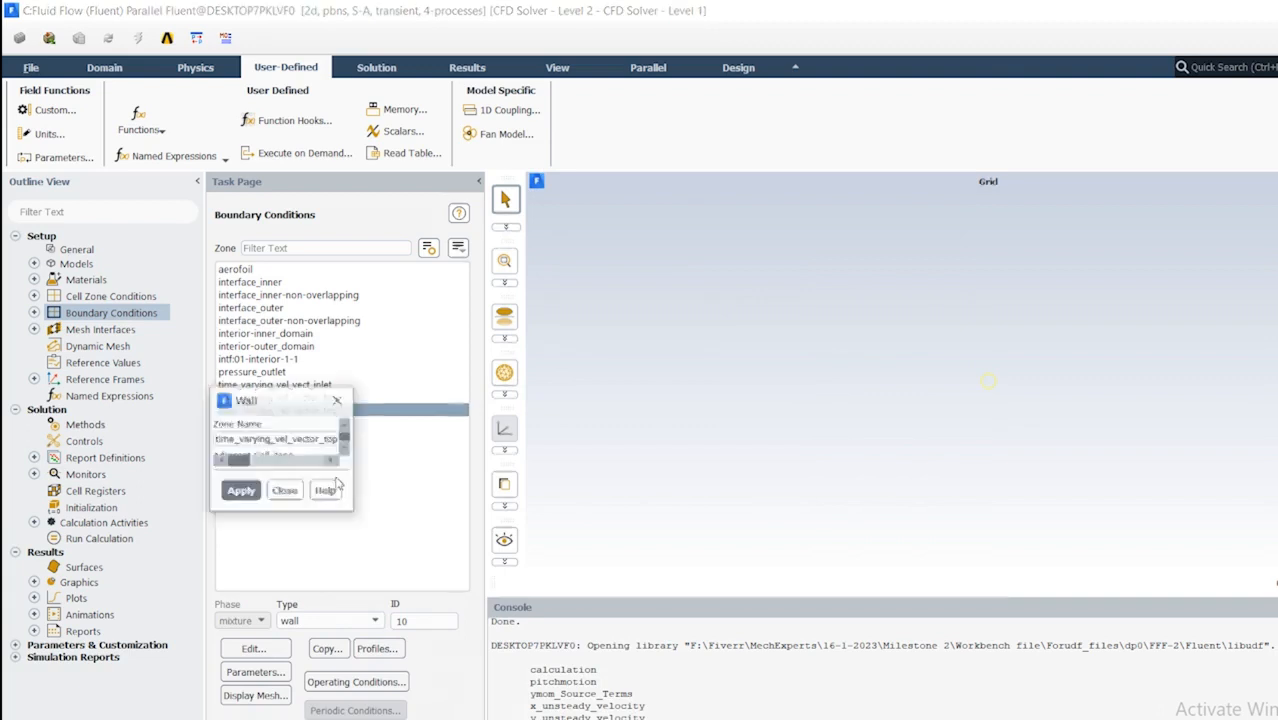
{"action": "left_click", "coordinate": [729, 572]}
{"action": "left_click", "coordinate": [345, 621]}
{"action": "left_click", "coordinate": [272, 659]}
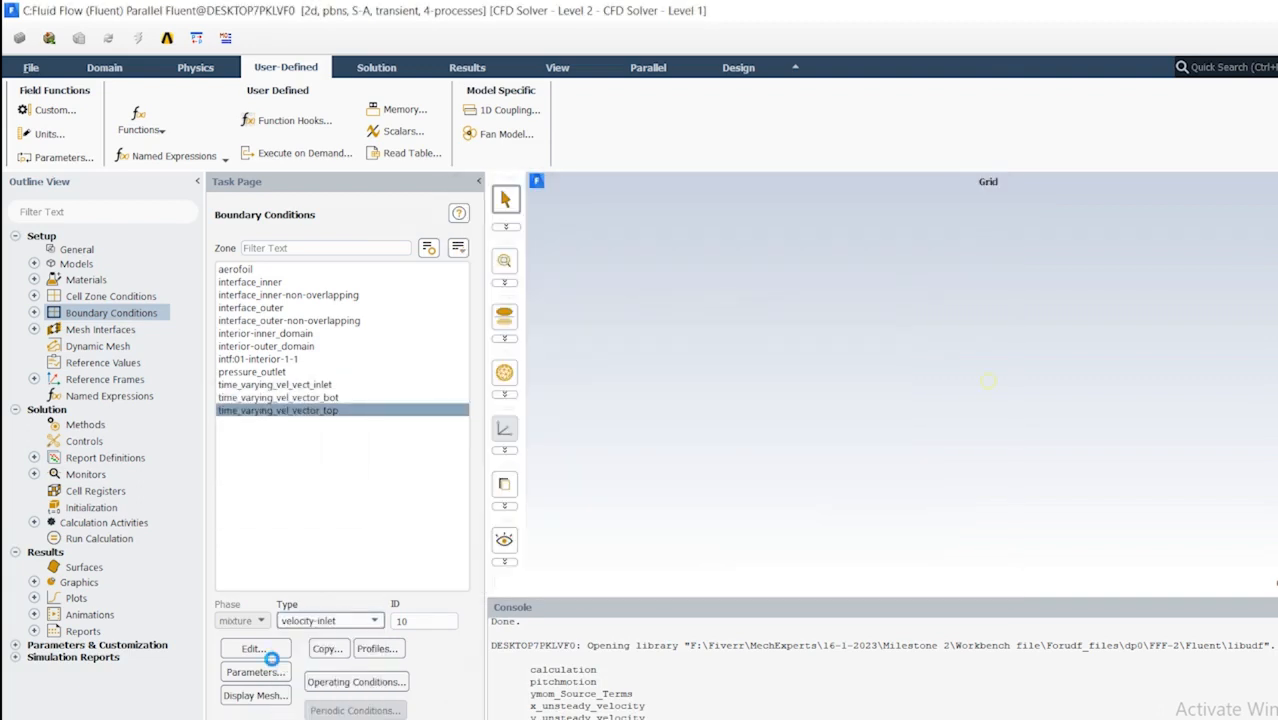
Specify the time_varying_vel_vector_top velocity by components, using x_unsteady_velocity::libudf for X and y_unsteady_velocity::libudf for Y
{"action": "left_click", "coordinate": [650, 490]}
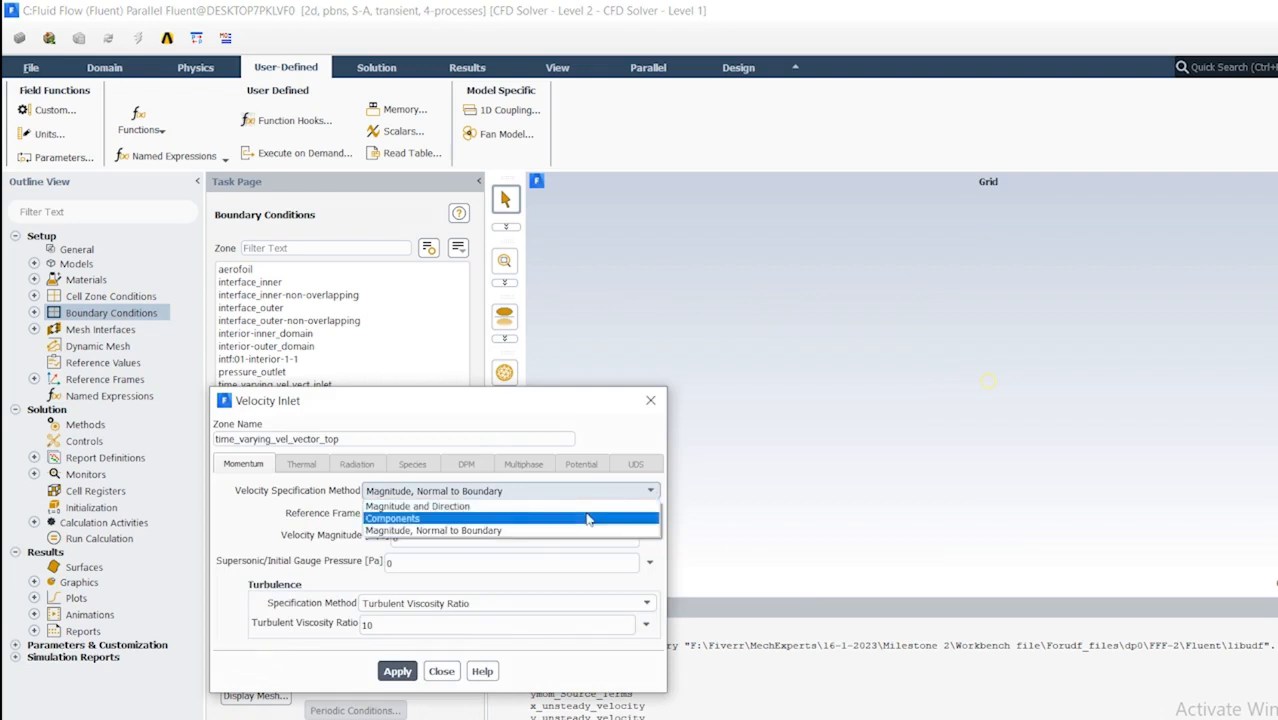
{"action": "left_click", "coordinate": [420, 524]}
{"action": "left_click", "coordinate": [650, 563]}
{"action": "left_click", "coordinate": [470, 693]}
{"action": "left_click", "coordinate": [650, 590]}
{"action": "left_click", "coordinate": [470, 708]}
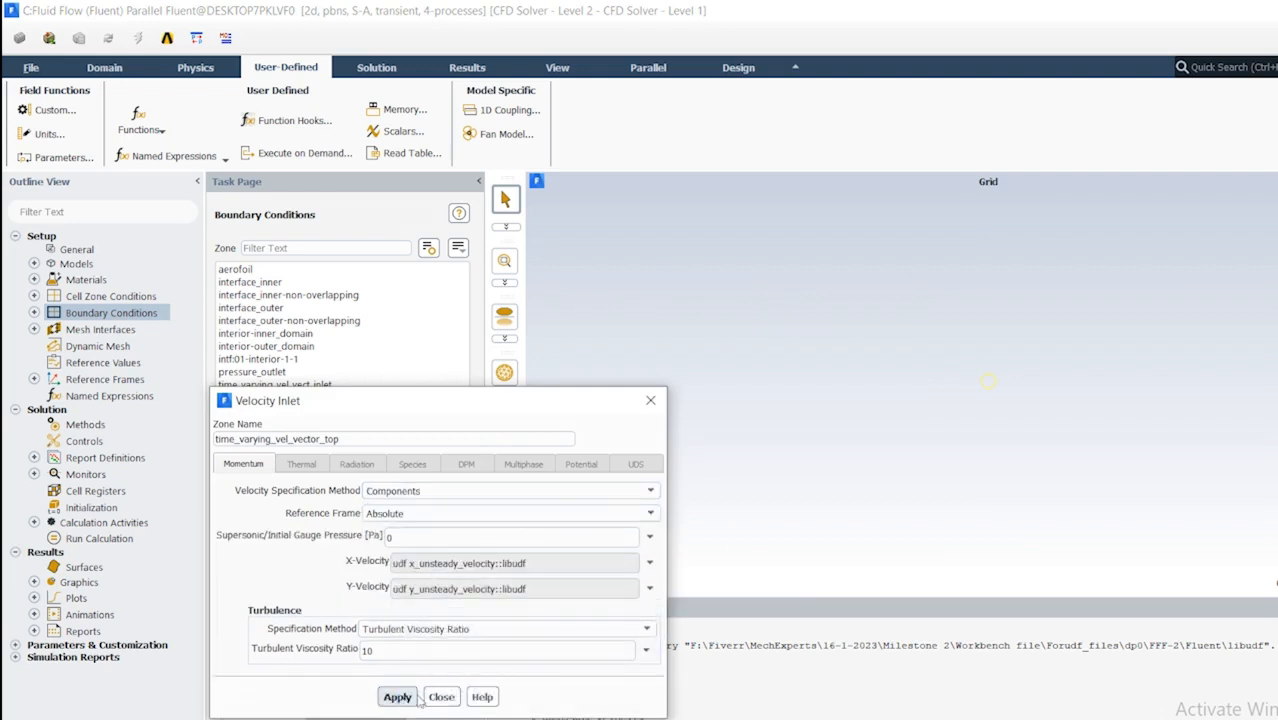
{"action": "left_click", "coordinate": [397, 696]}
Enter the density of water in the reference values
{"action": "left_click", "coordinate": [126, 366]}
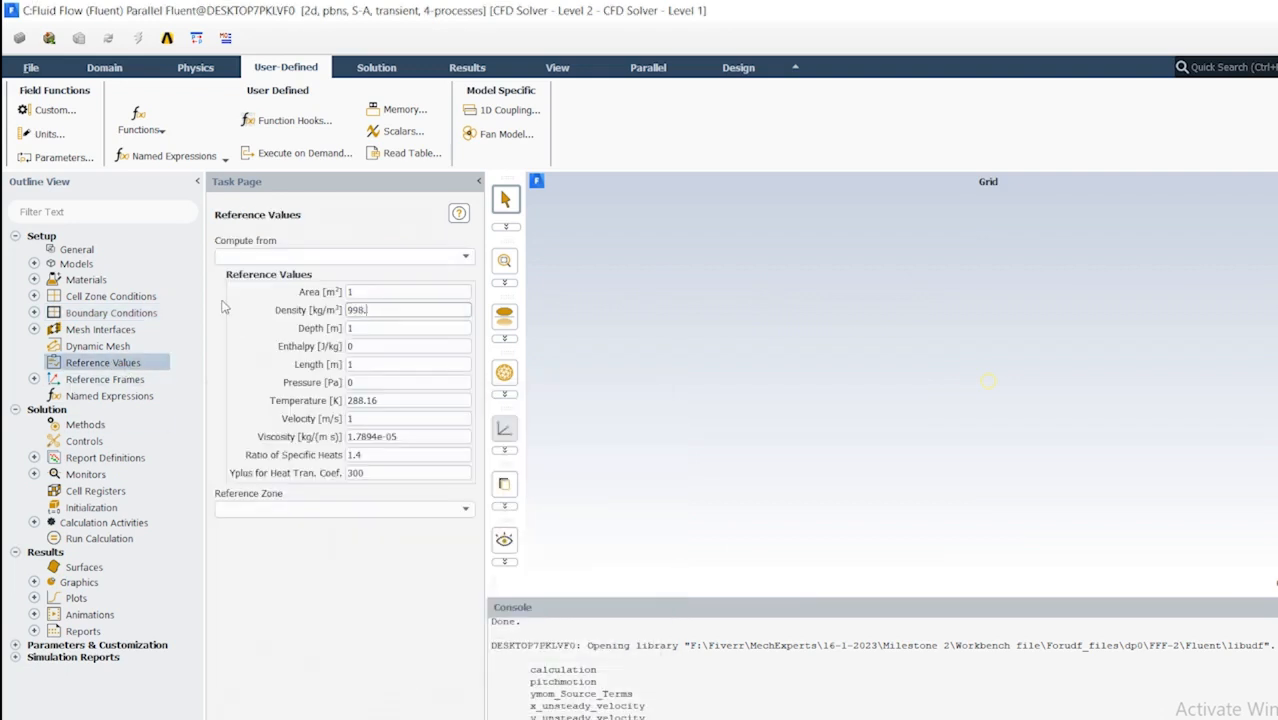
Set the solution methods to Green-Gauss Node Based gradient, Second Order Upwind modified turbulent viscosity and Second Order Implicit transient formulation
{"action": "left_click", "coordinate": [85, 424]}
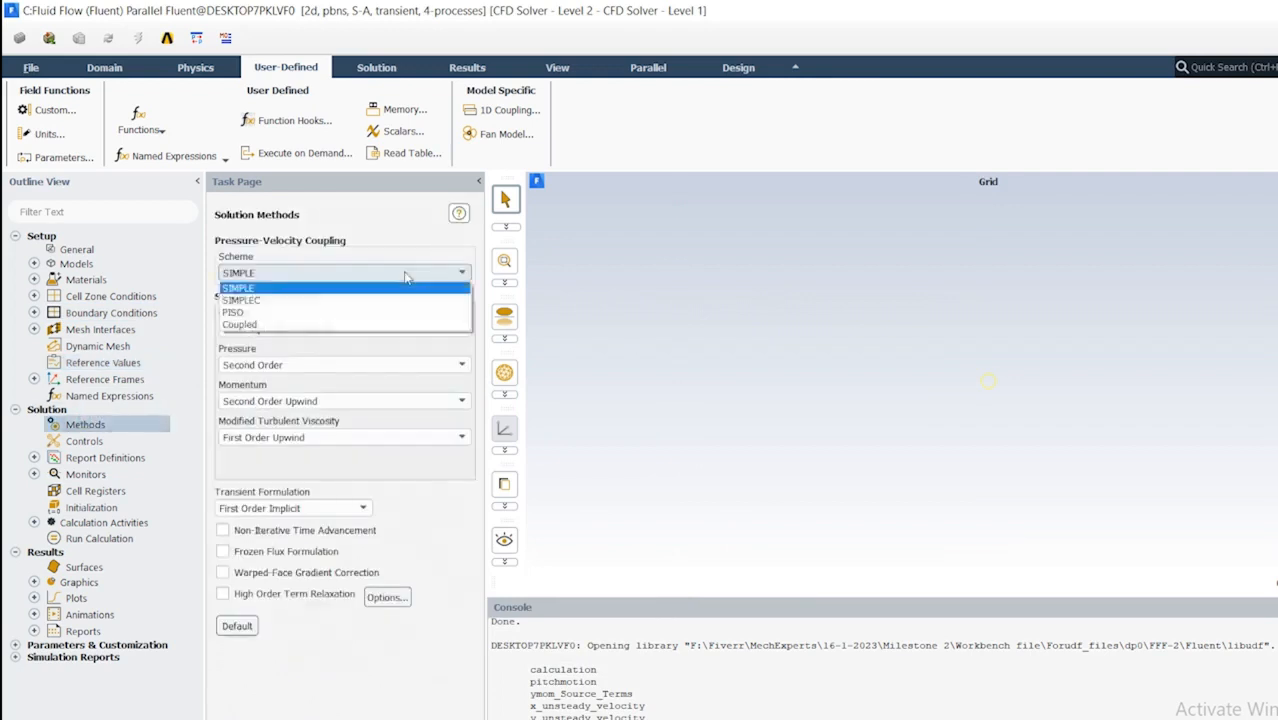
{"action": "left_click", "coordinate": [347, 438]}
{"action": "left_click", "coordinate": [270, 462]}
{"action": "left_click", "coordinate": [293, 508]}
{"action": "left_click", "coordinate": [262, 531]}
{"action": "left_click", "coordinate": [35, 458]}
{"action": "double_click", "coordinate": [113, 460]}
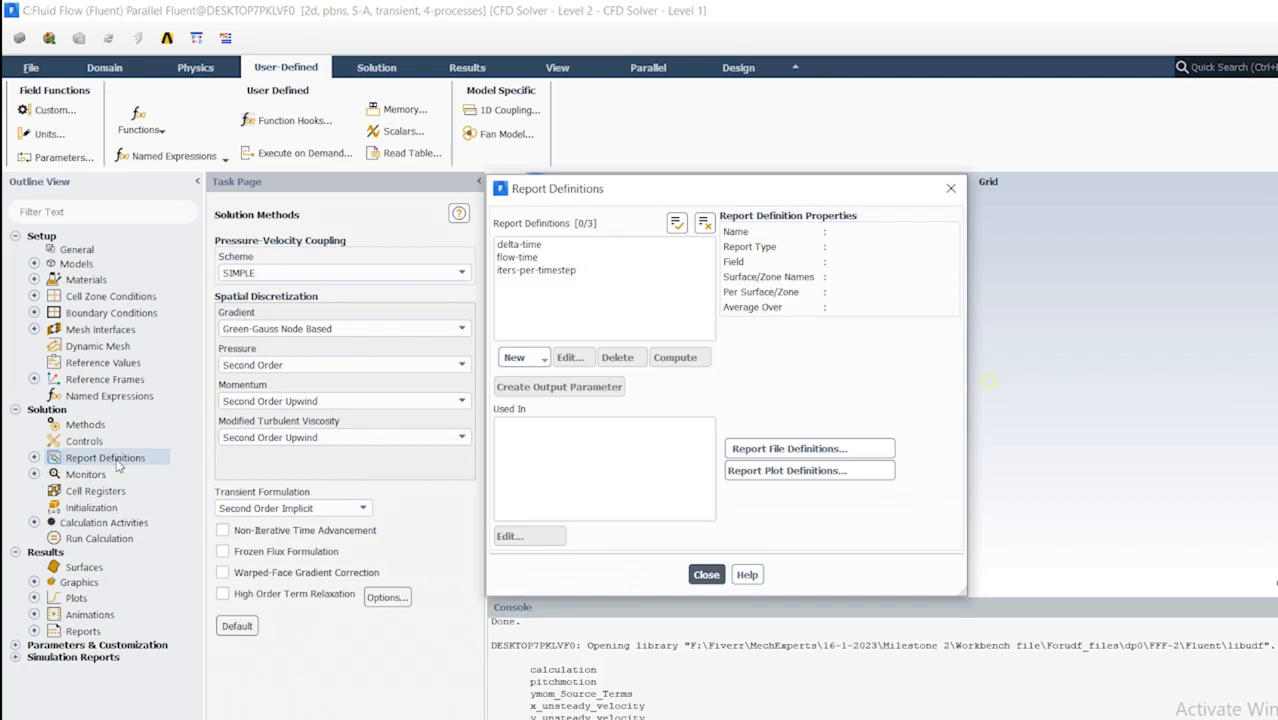
{"action": "left_click", "coordinate": [522, 357]}
{"action": "left_click", "coordinate": [747, 574]}
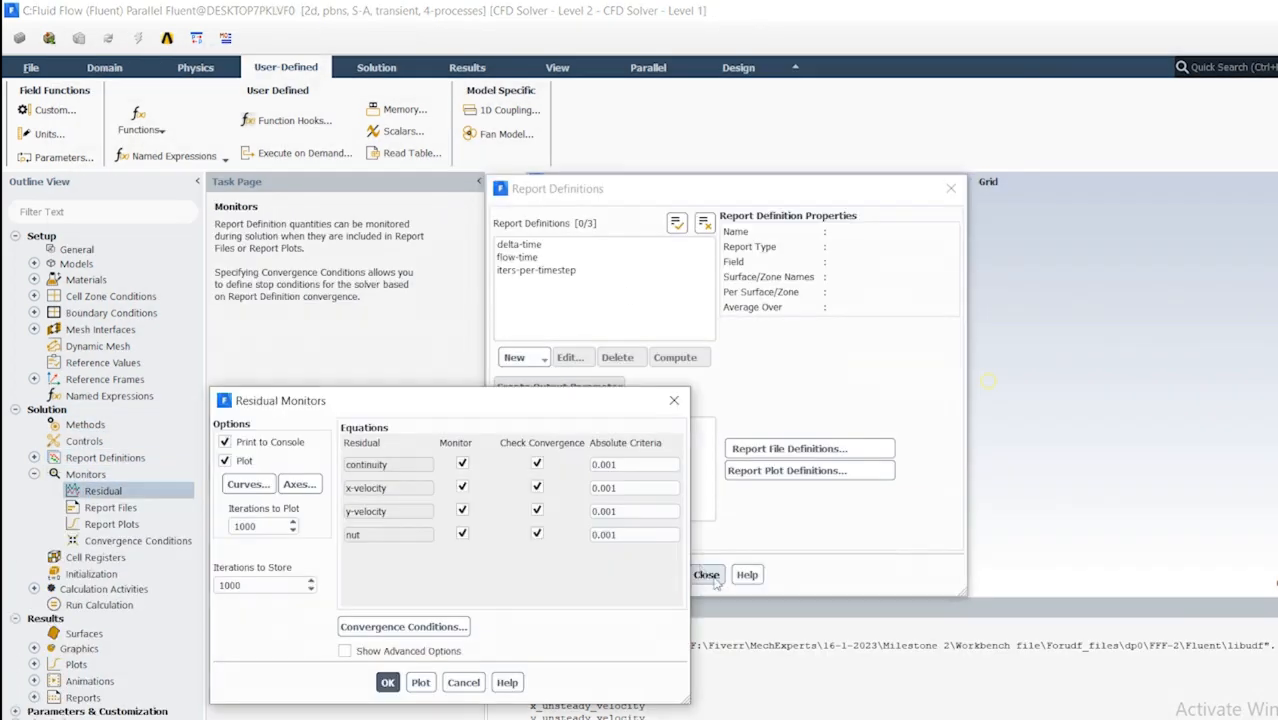
Tighten the residual convergence criteria, setting continuity, x-velocity and y-velocity to 0.00001 and lowering the nut criterion as well
{"action": "left_click", "coordinate": [710, 576]}
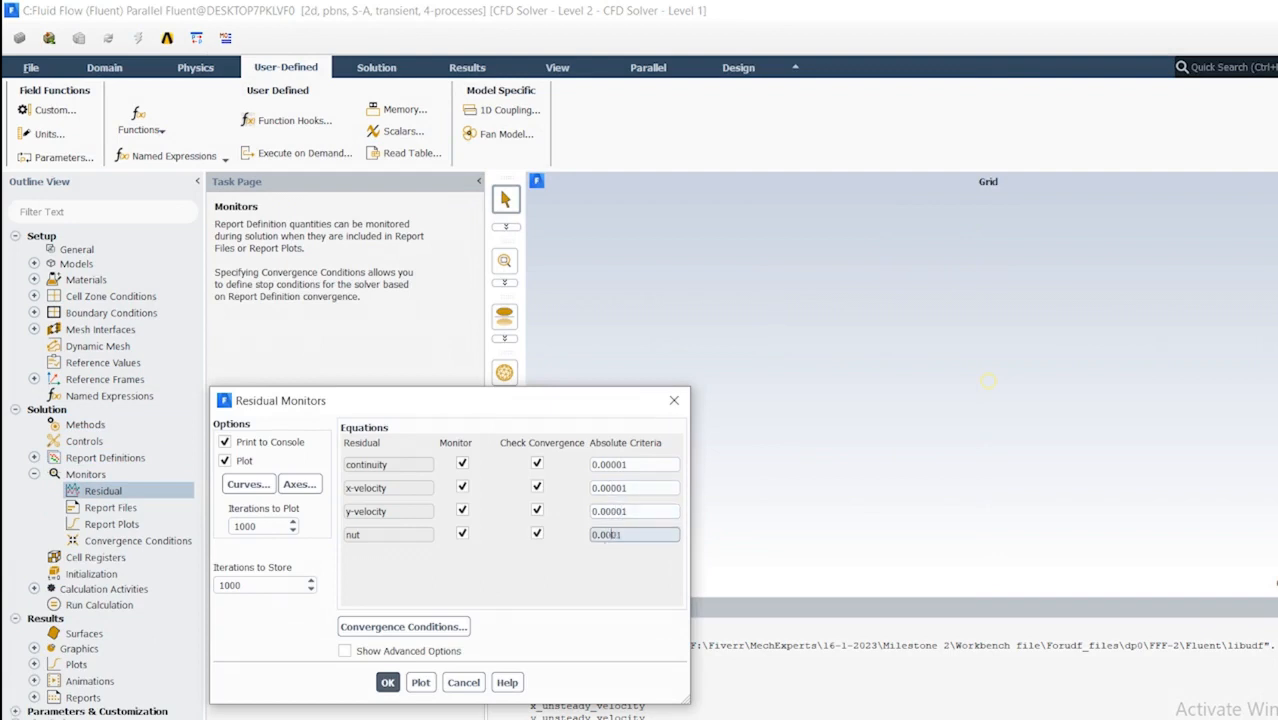
{"action": "left_click", "coordinate": [385, 684]}
Configure autosave to save the associated case files each time and retain only the 2 most recent data files
{"action": "left_click", "coordinate": [34, 589]}
{"action": "double_click", "coordinate": [112, 605]}
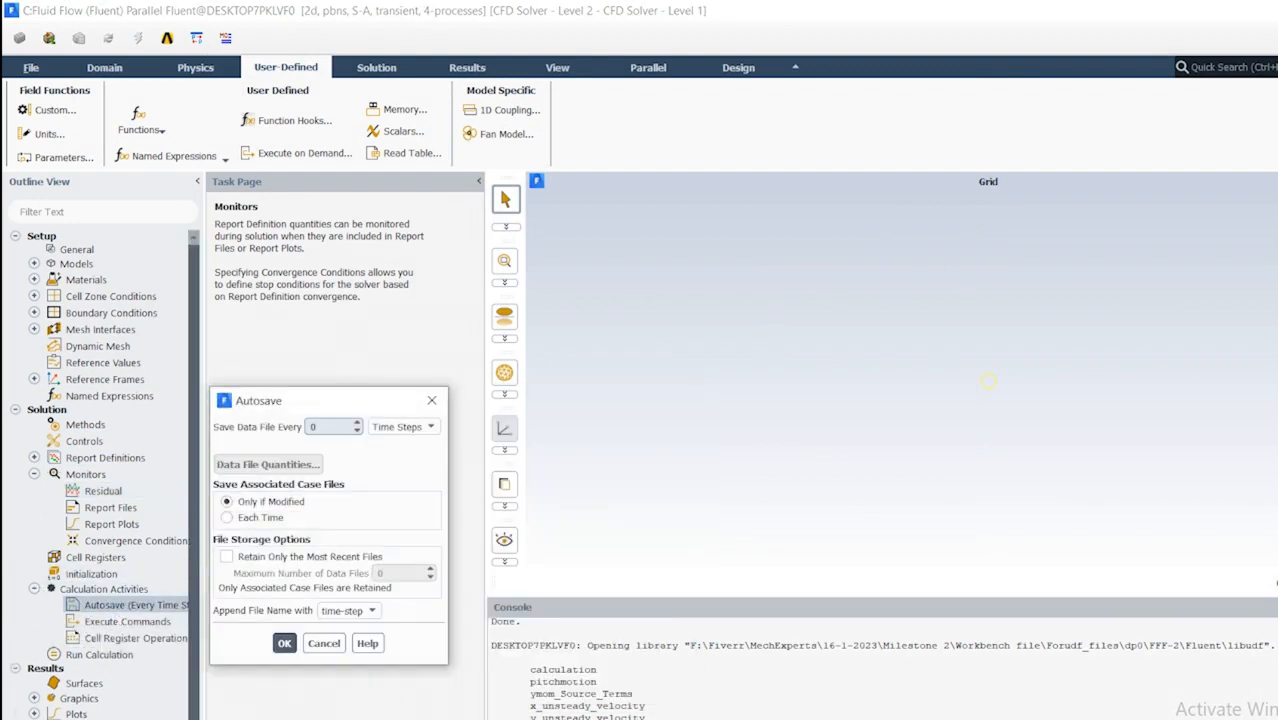
{"action": "left_click", "coordinate": [258, 518]}
{"action": "left_click", "coordinate": [264, 557]}
{"action": "double_click", "coordinate": [383, 573]}
{"action": "type", "text": "2"}
{"action": "left_click", "coordinate": [285, 643]}
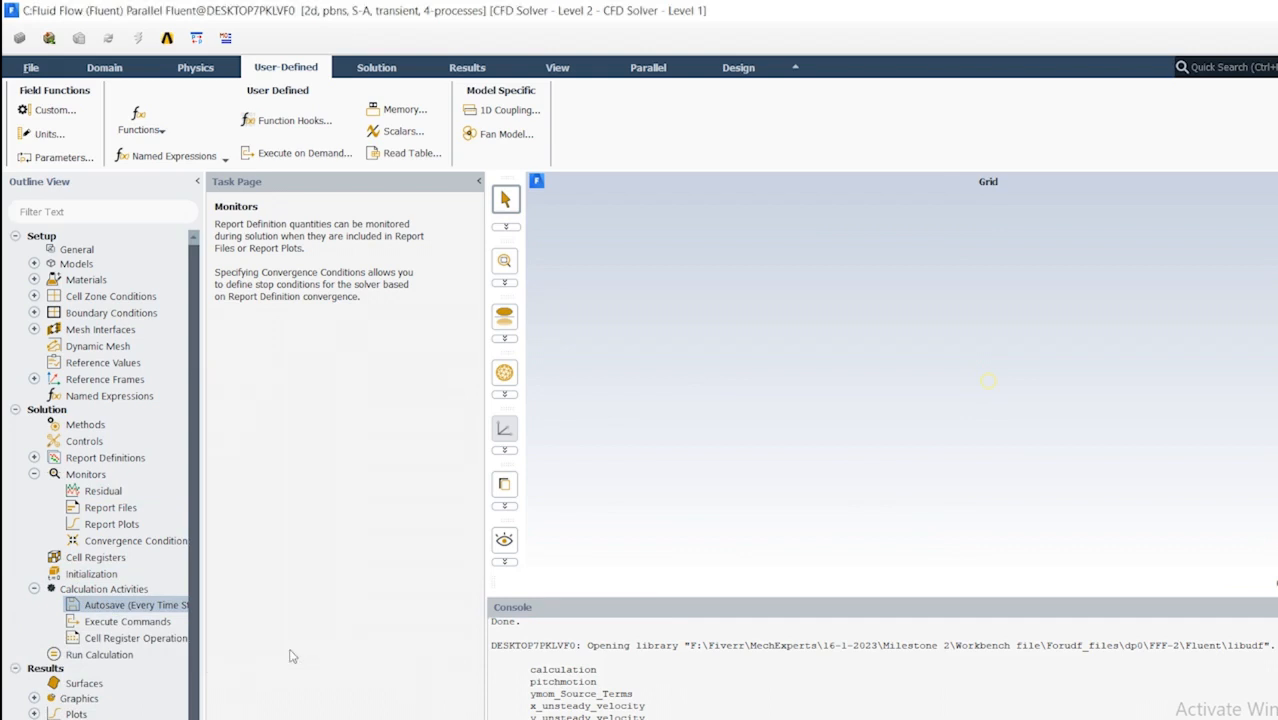
Compute the initial values for Standard Initialization and initialize the solution with an X velocity of 2.02 m/s
{"action": "left_click", "coordinate": [91, 574]}
{"action": "left_click", "coordinate": [374, 309]}
{"action": "left_click", "coordinate": [290, 336]}
{"action": "left_click", "coordinate": [245, 619]}
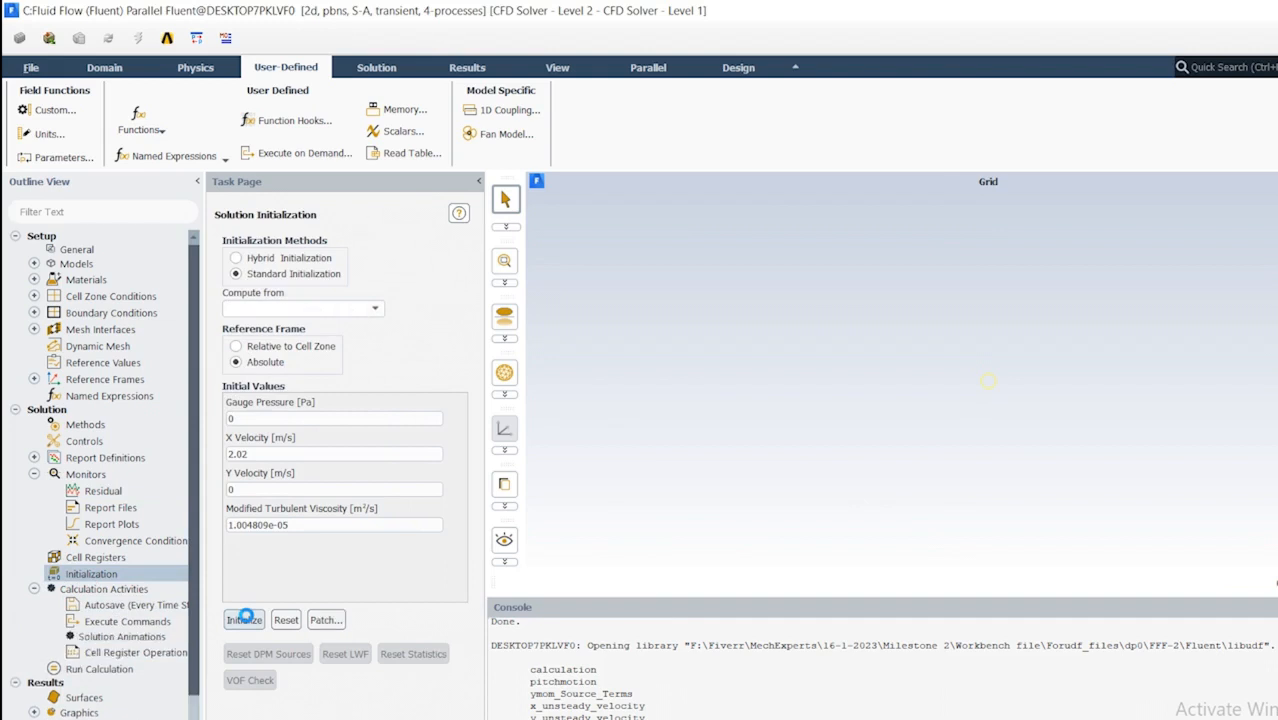
Set 100000 time steps of 0.0004 s with at most 100 iterations per time step, and try to start the calculation
{"action": "left_click", "coordinate": [99, 669]}
{"action": "type", "text": "100000"}
{"action": "key", "text": "Tab"}
{"action": "type", "text": "0.000"}
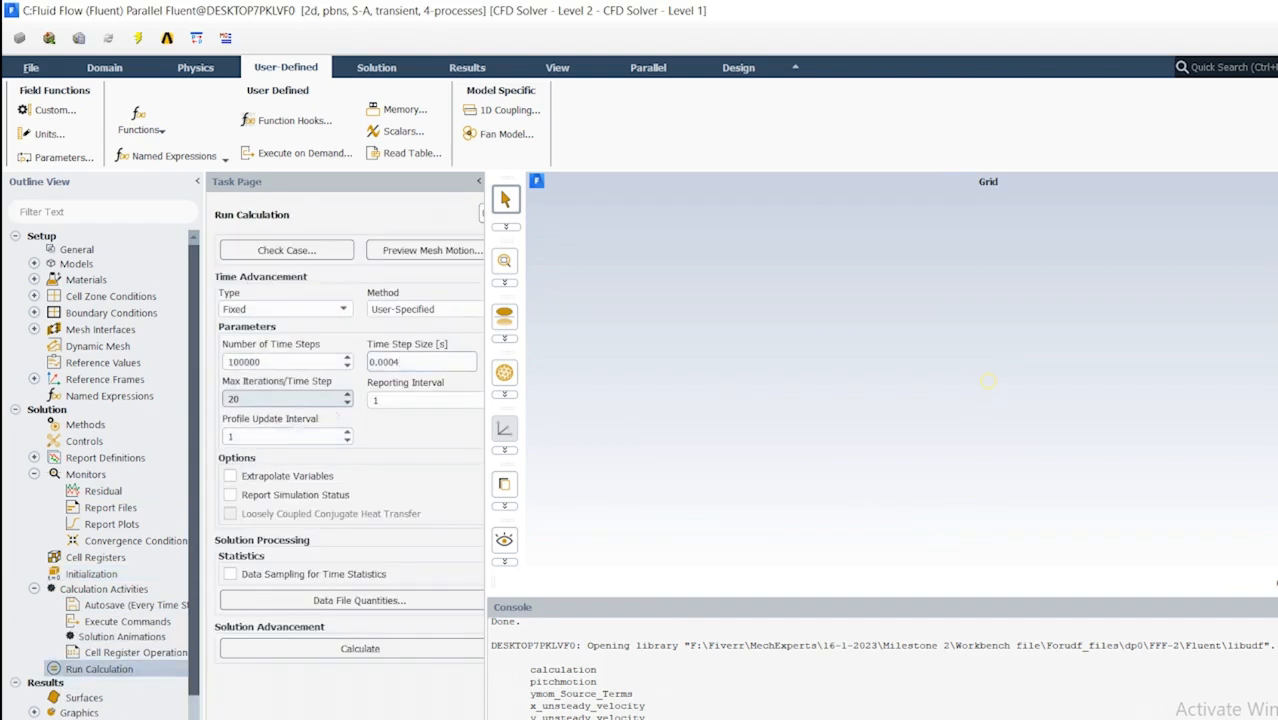
{"action": "left_click", "coordinate": [366, 648]}
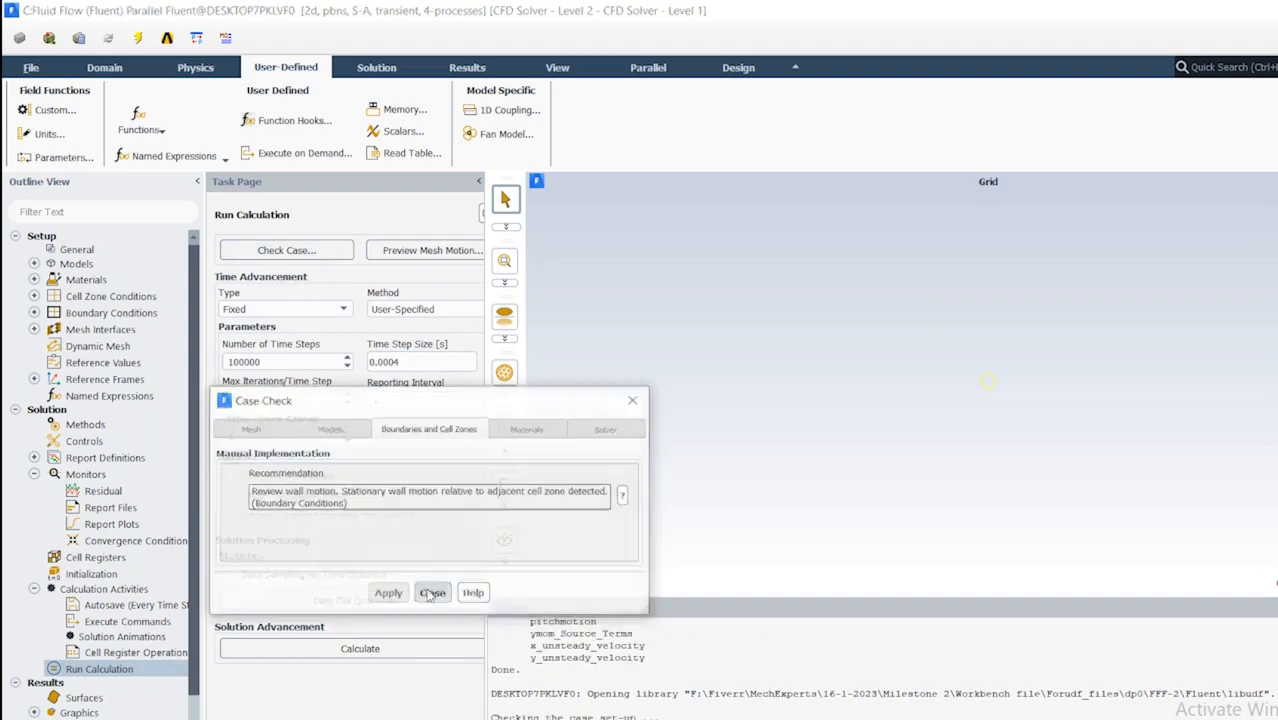
{"action": "left_click", "coordinate": [383, 496]}
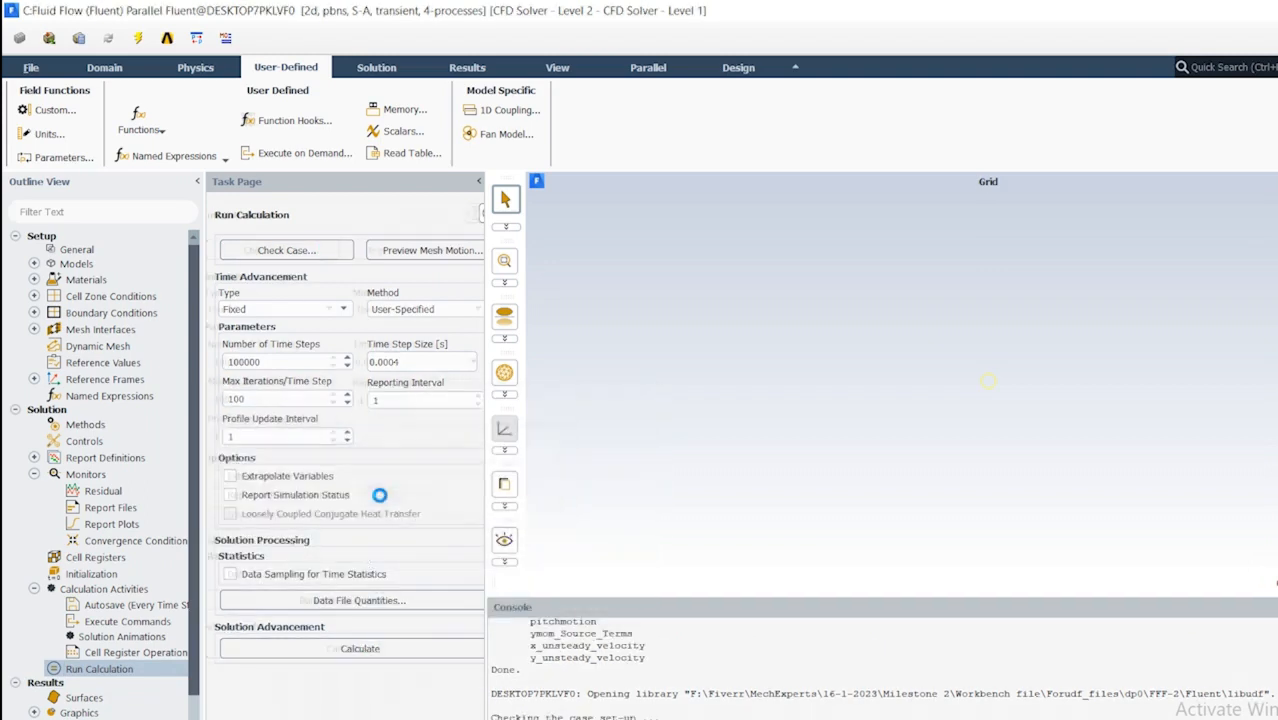
Display the mesh of the whole domain in the graphics view
{"action": "left_click", "coordinate": [76, 249]}
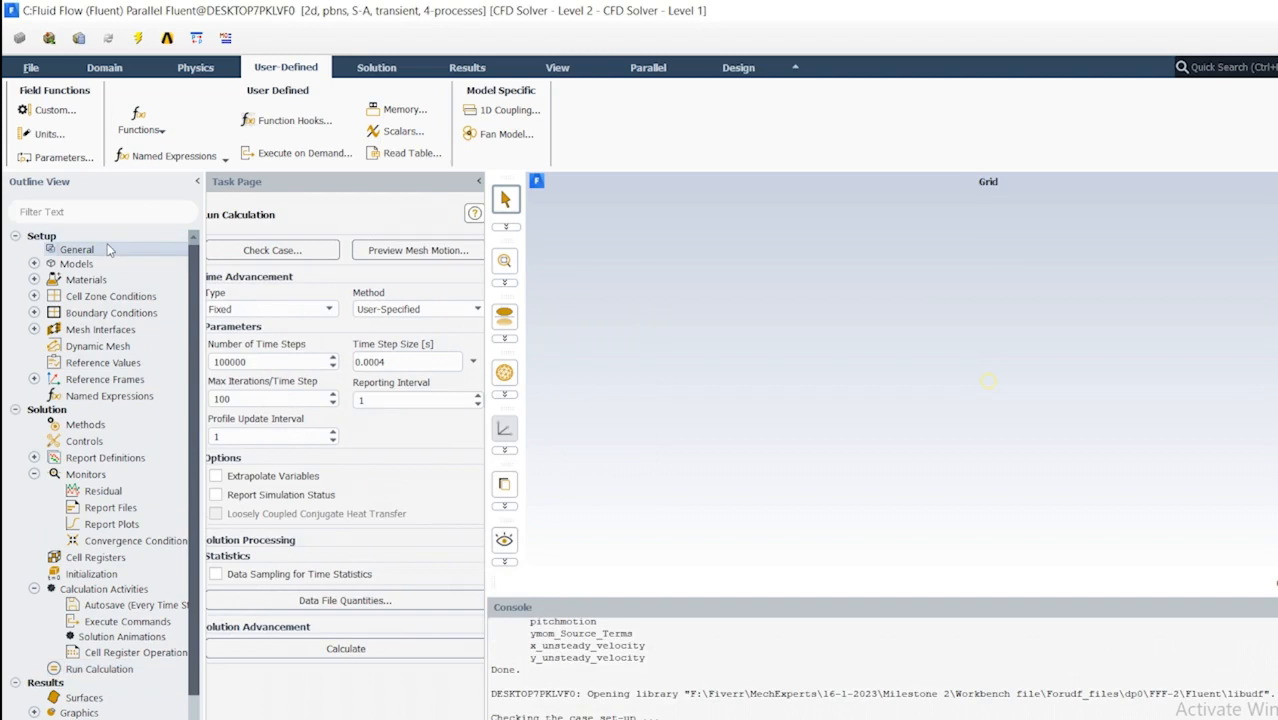
{"action": "left_click", "coordinate": [254, 285]}
{"action": "left_click", "coordinate": [354, 627]}
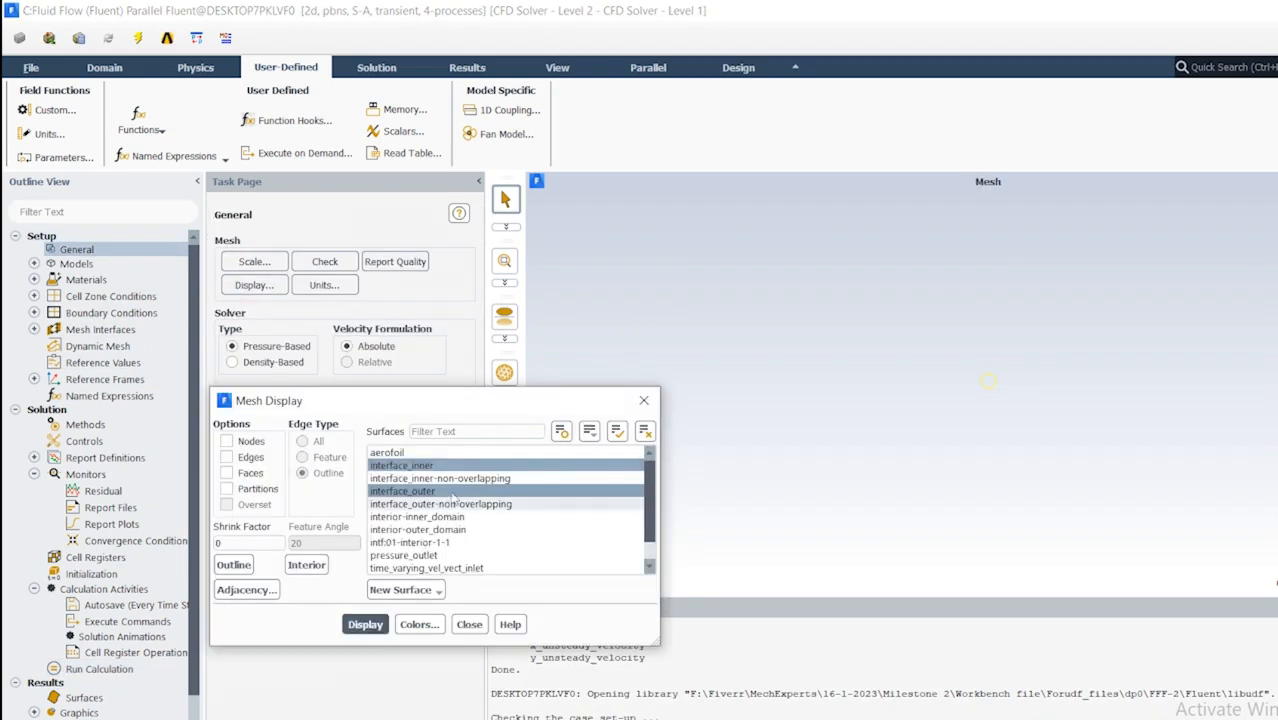
{"action": "left_click", "coordinate": [469, 624]}
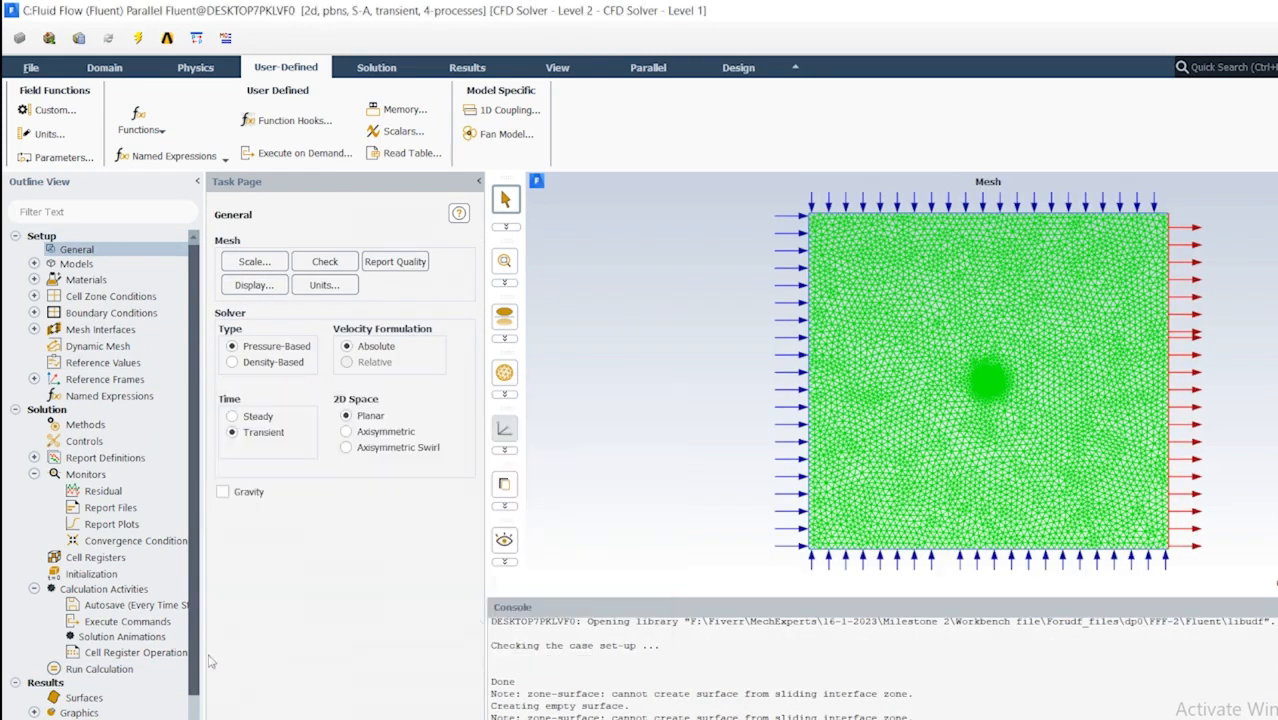
Start the calculation, using the settings and mesh changes for the current calculation only
{"action": "left_click", "coordinate": [99, 669]}
{"action": "left_click", "coordinate": [265, 648]}
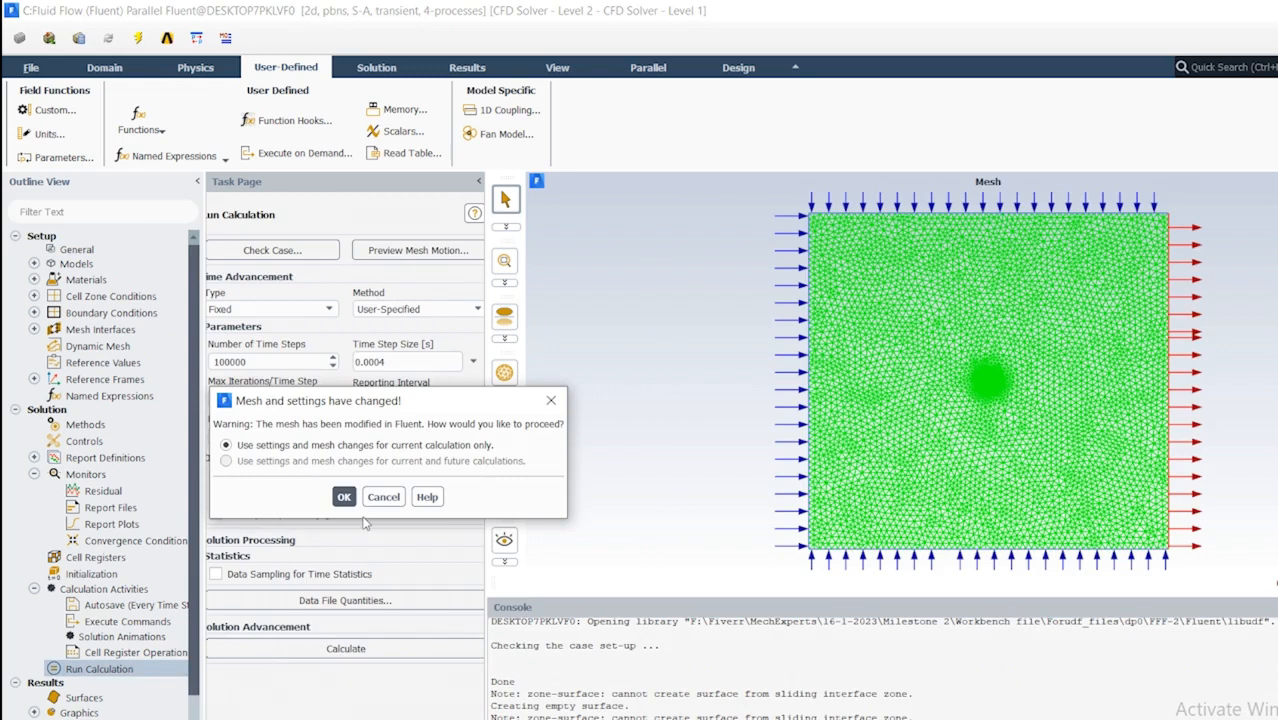
{"action": "left_click", "coordinate": [344, 497]}
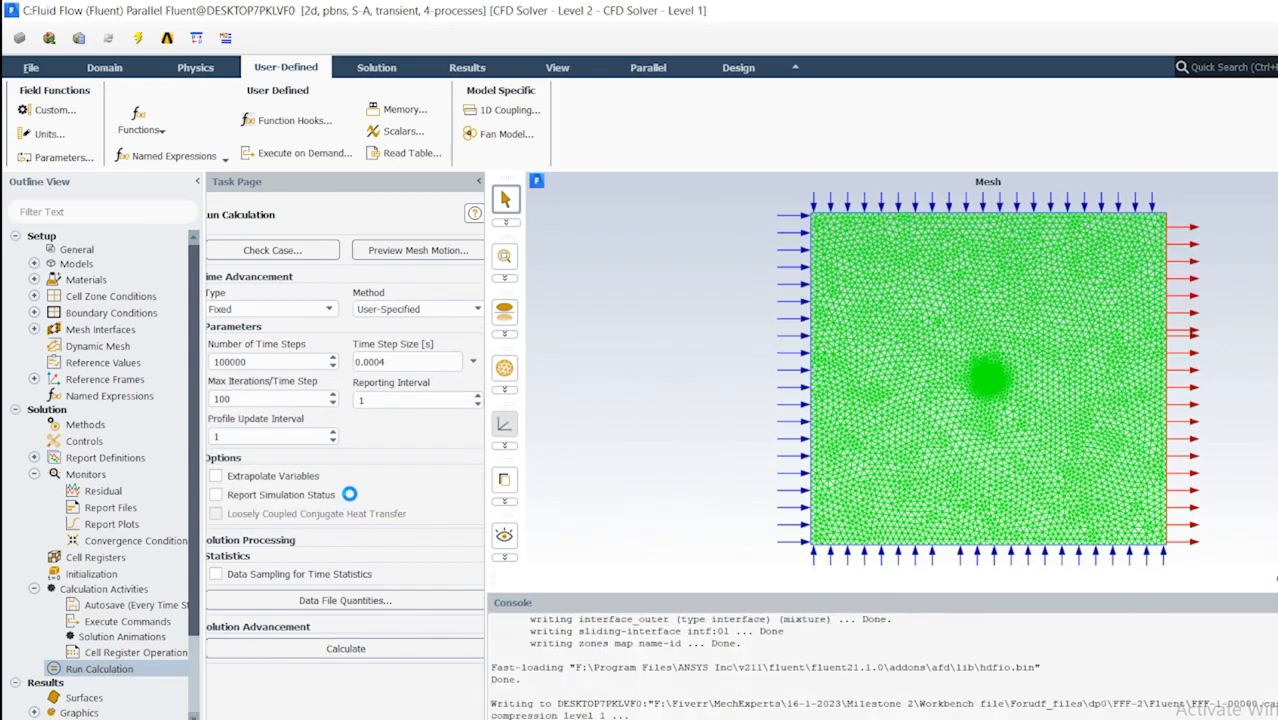